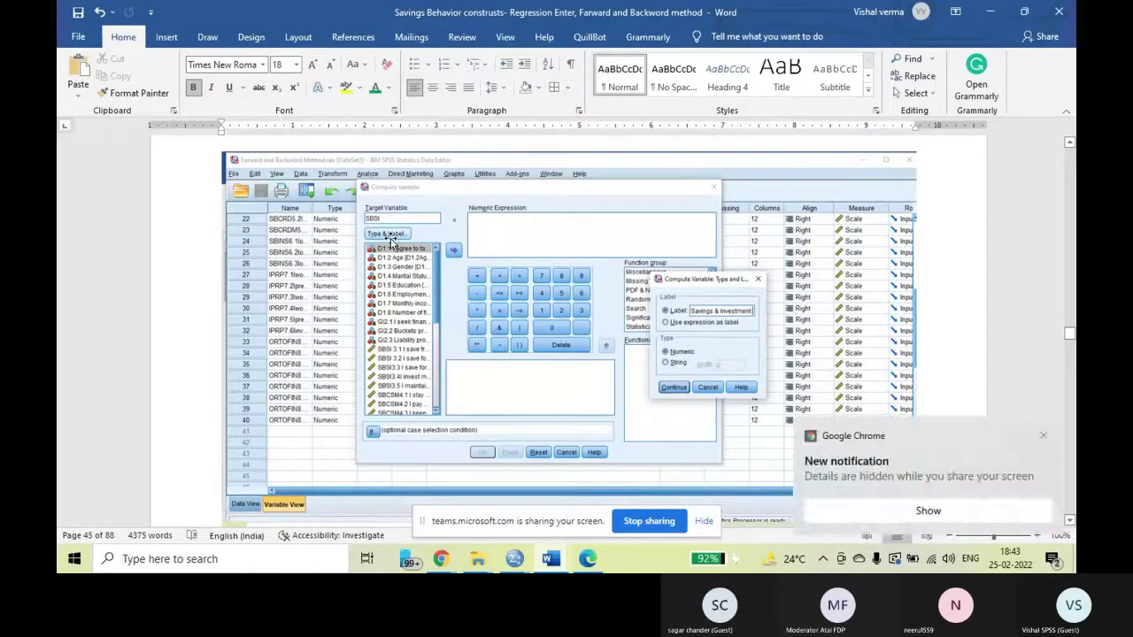
# Step: Dismiss the browser notification and stop sharing the screen in the meeting
pyautogui.click(1045, 437)
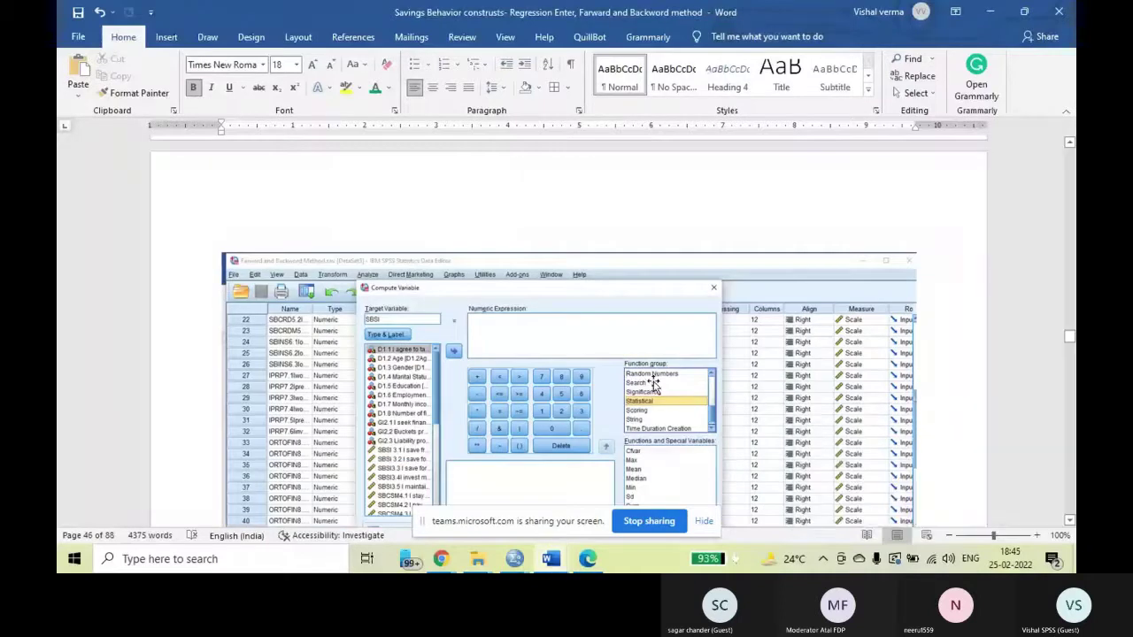
pyautogui.scroll(-3, 566, 310)
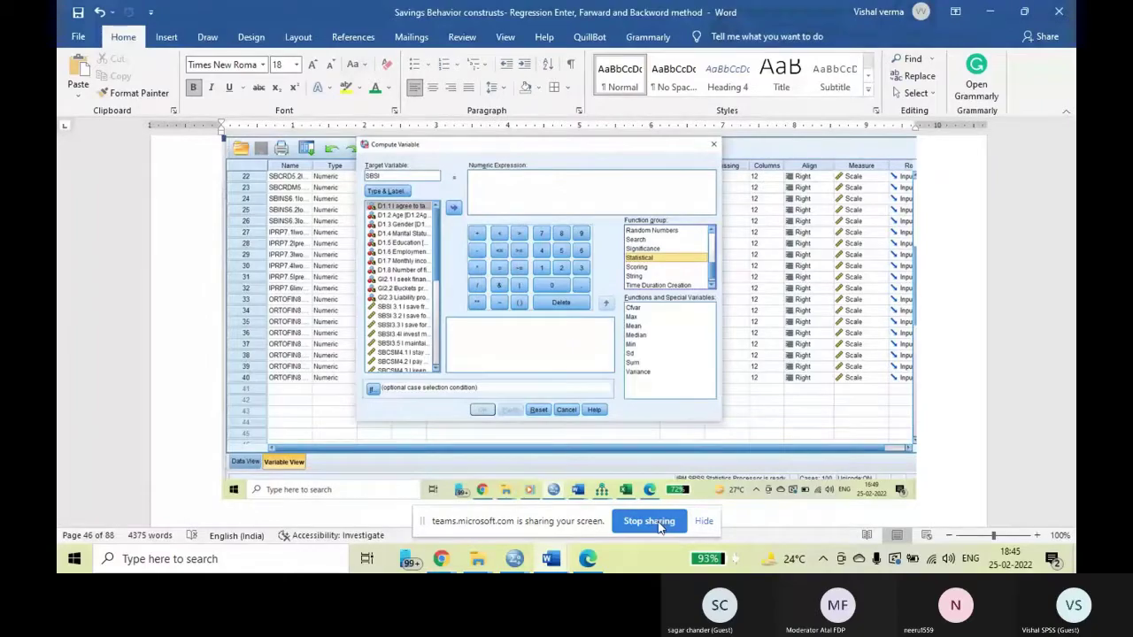
pyautogui.click(655, 521)
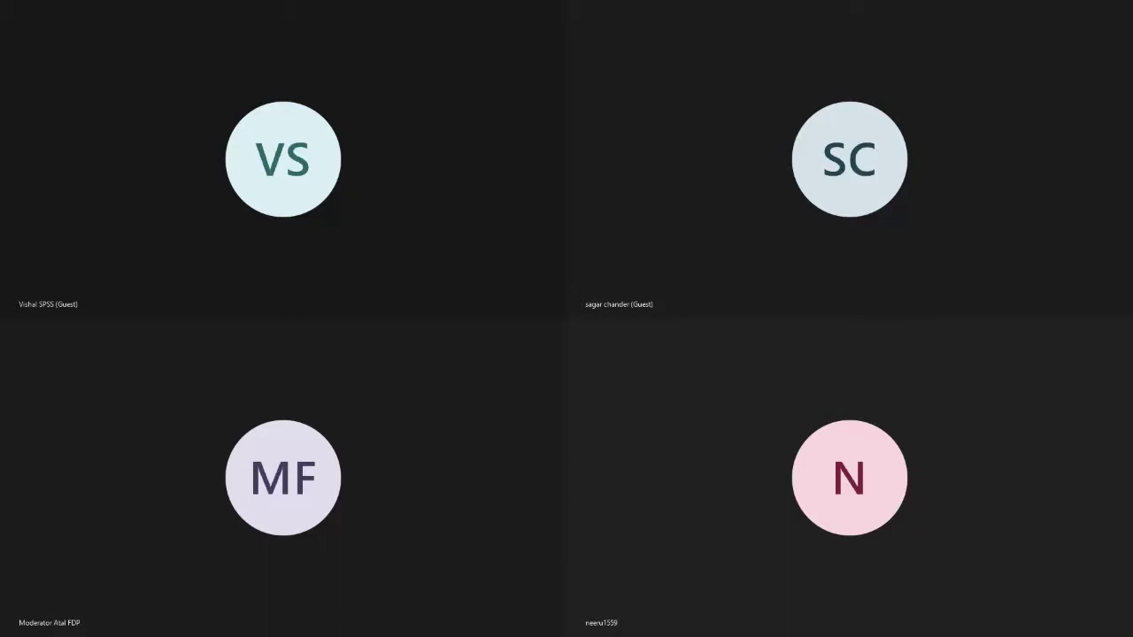
# Step: Examine the guide's Compute Variable screenshots for labelling target variable SBSI and choosing Mean from the Statistical functions
pyautogui.scroll(-10, 590, 376)
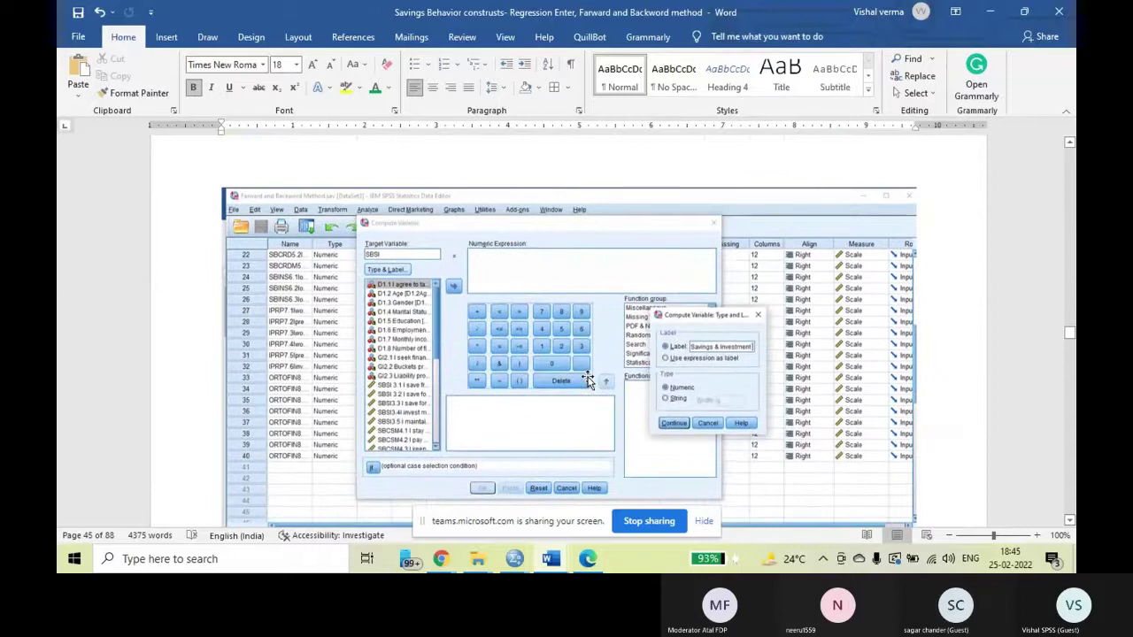
pyautogui.scroll(-10, 588, 378)
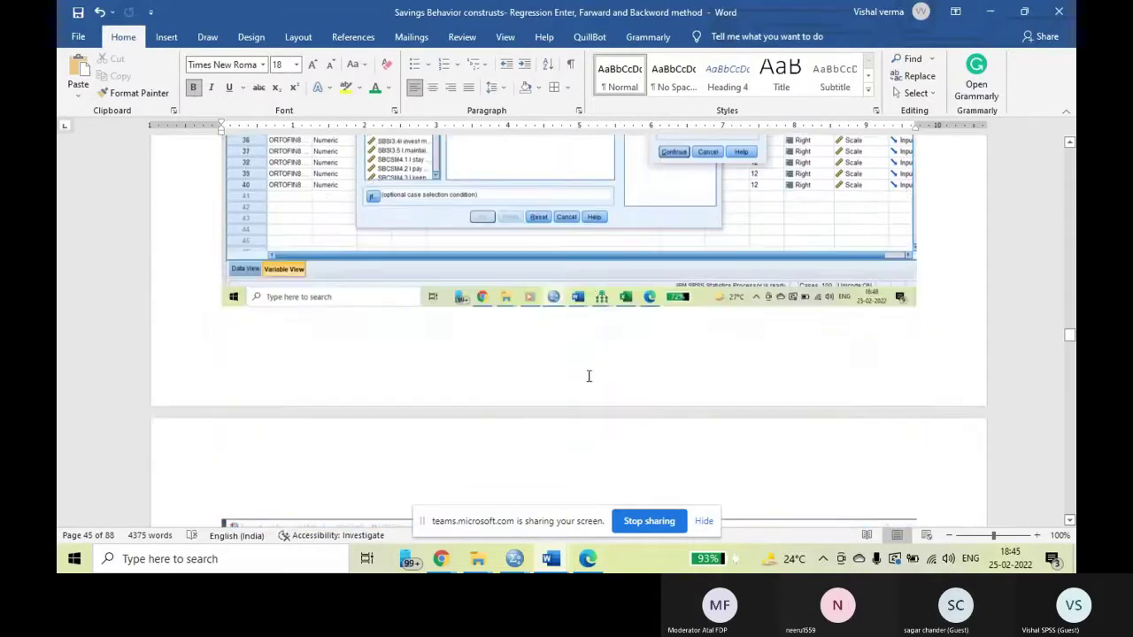
pyautogui.scroll(-3, 588, 378)
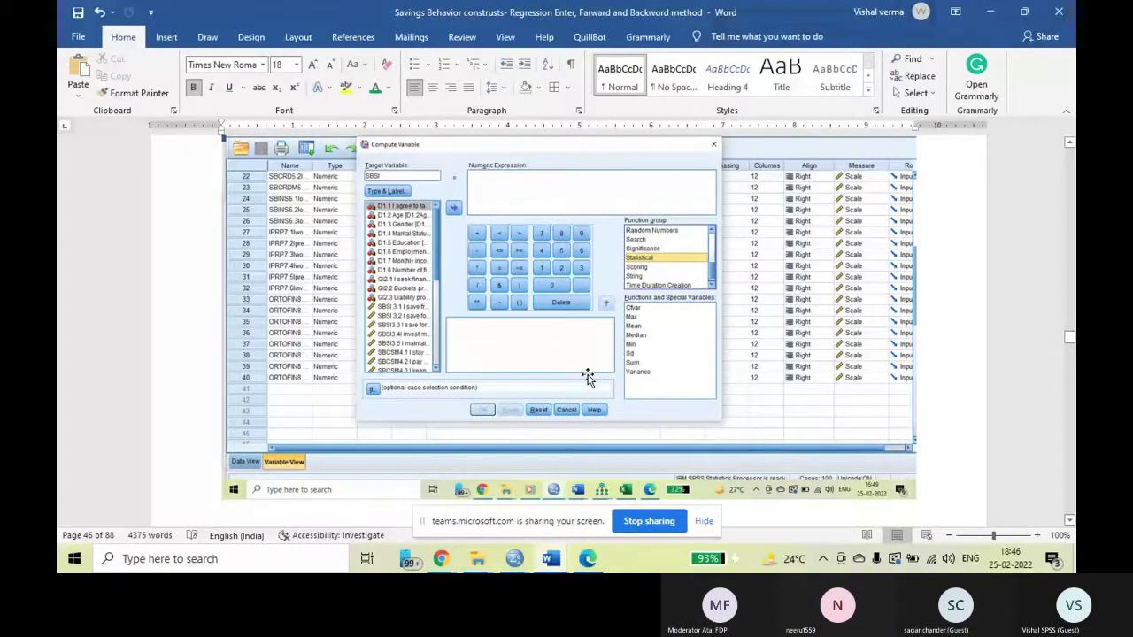
pyautogui.scroll(2, 649, 335)
pyautogui.scroll(-16, 649, 336)
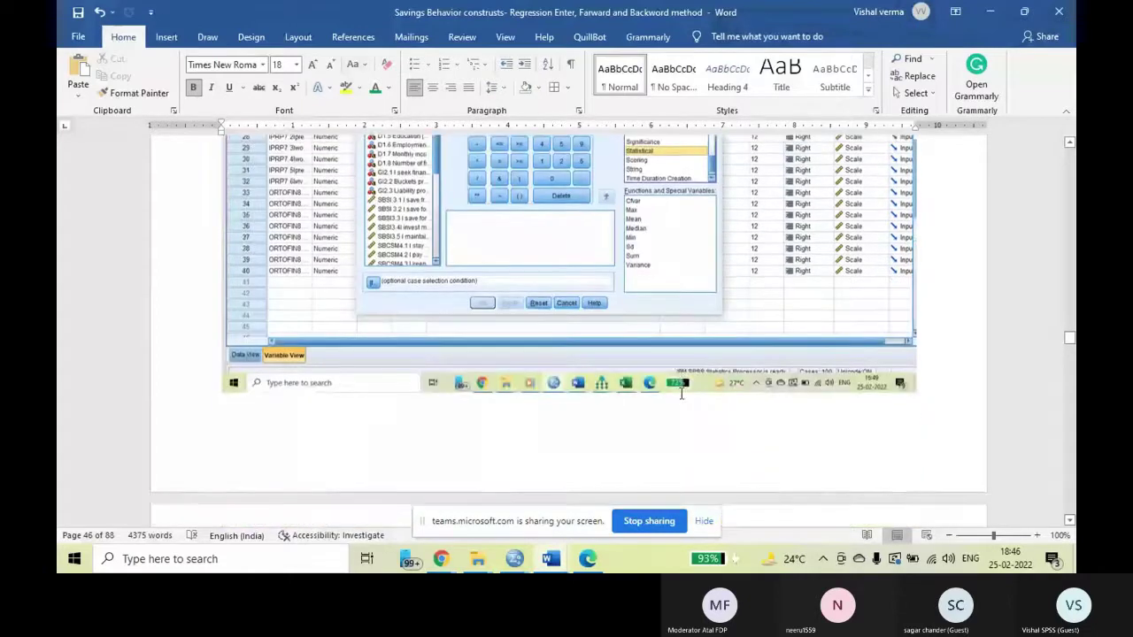
pyautogui.scroll(-1, 679, 395)
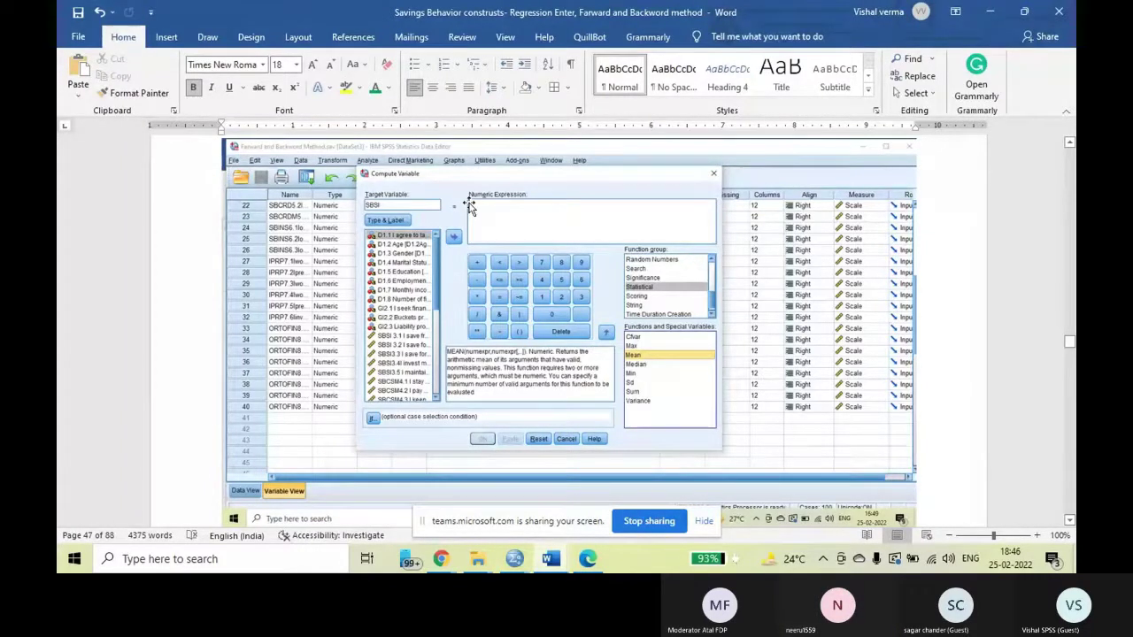
pyautogui.scroll(-10, 610, 327)
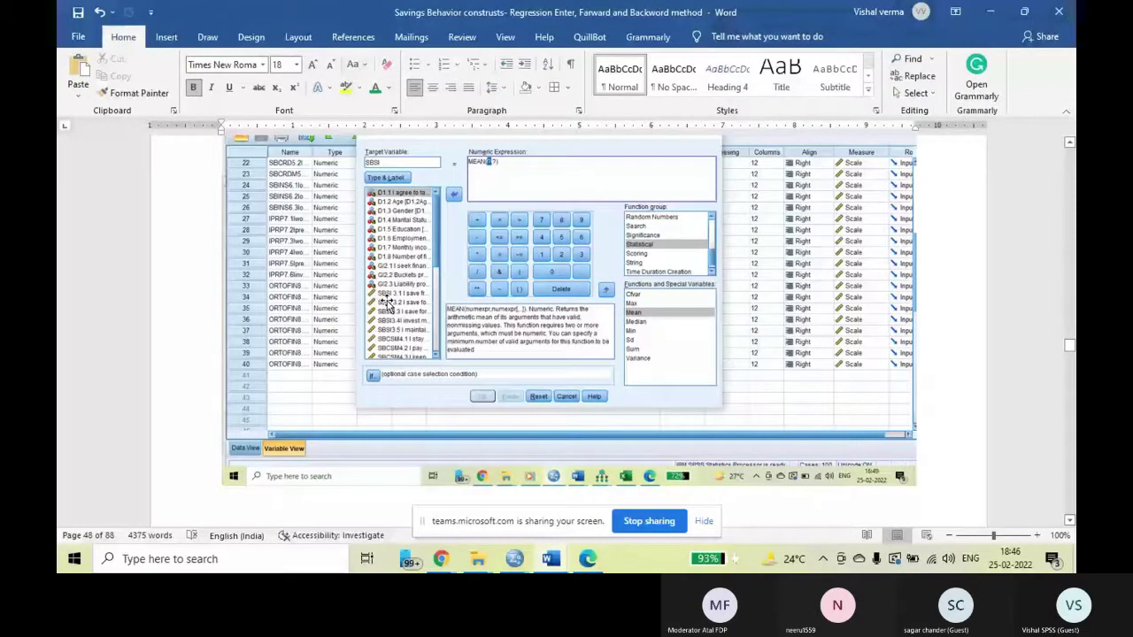
pyautogui.scroll(-5, 1045, 434)
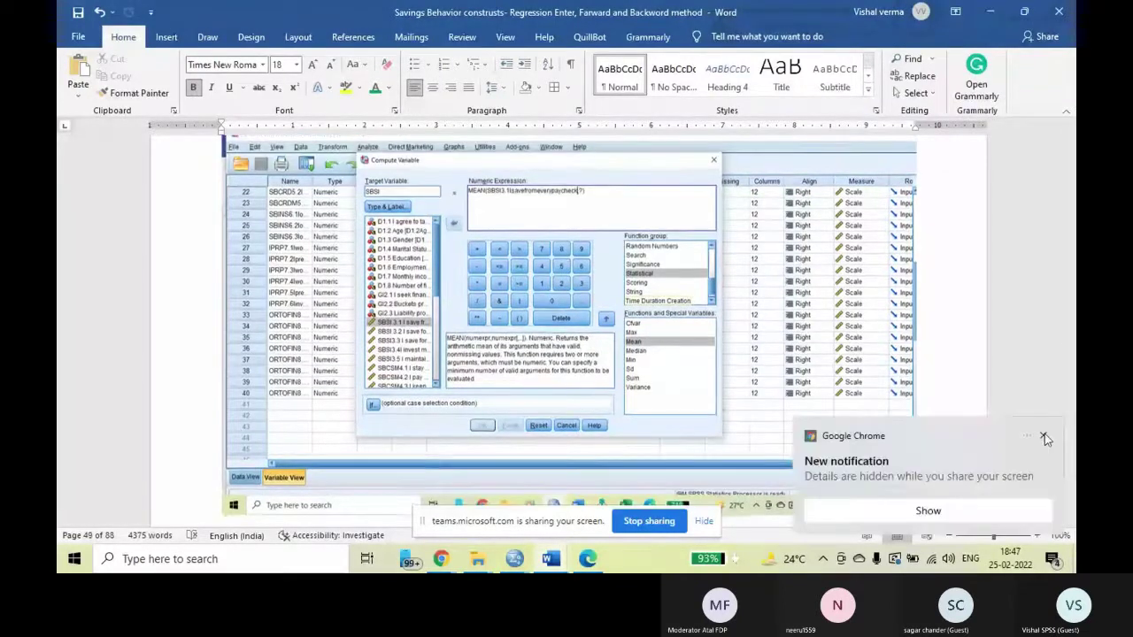
pyautogui.click(1044, 438)
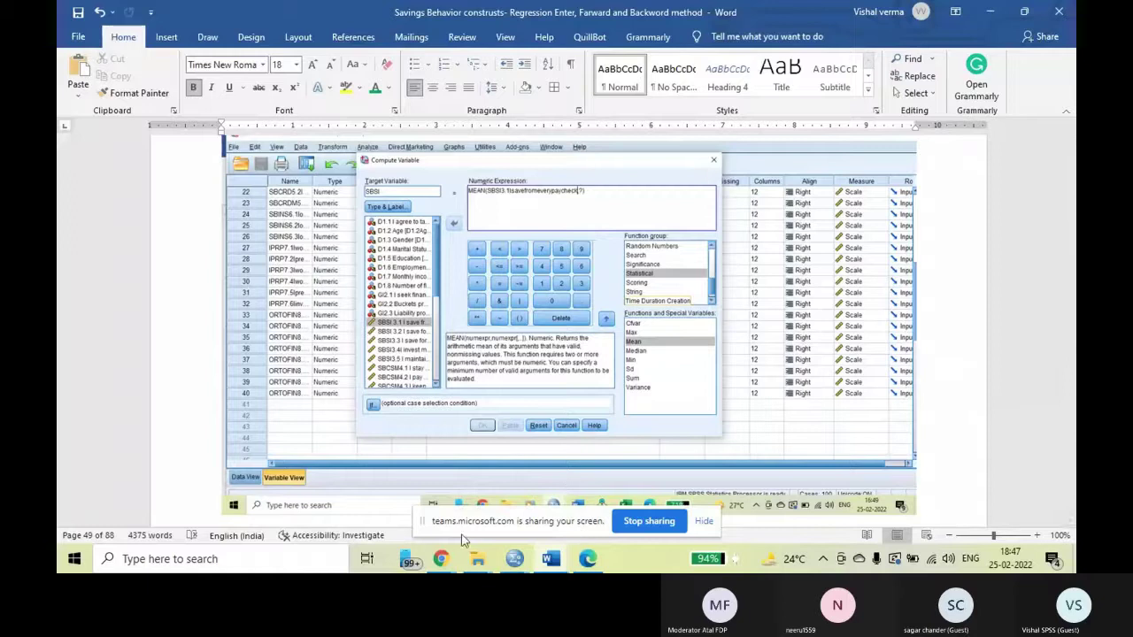
# Step: Switch to the Teams meeting in Chrome, mute the microphone and unmute it again
pyautogui.moveTo(445, 563)
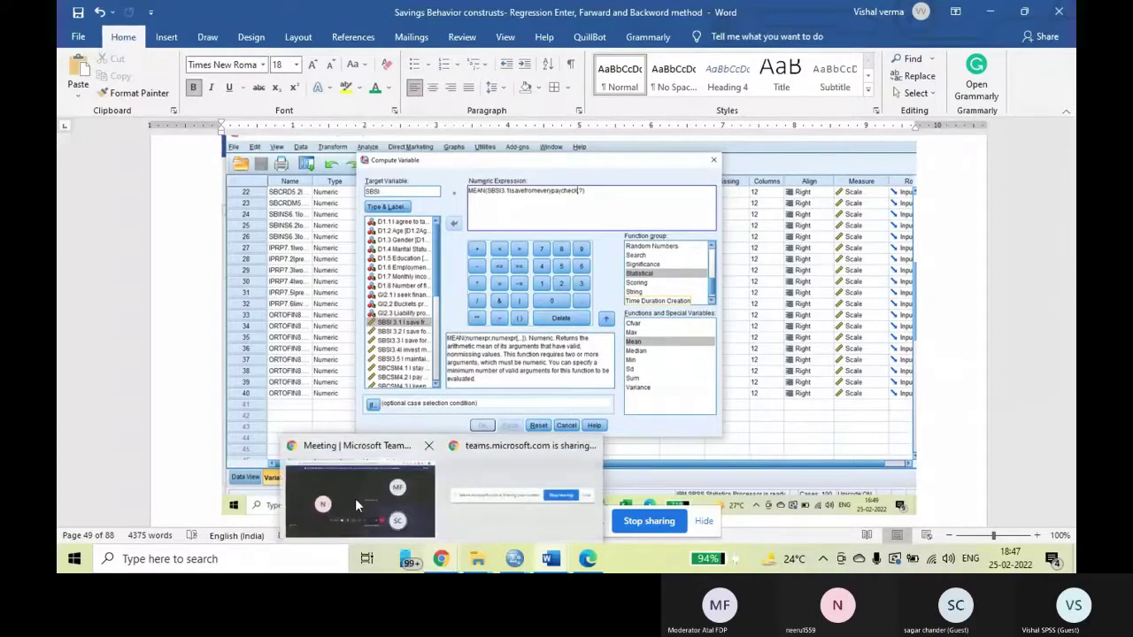
pyautogui.click(355, 500)
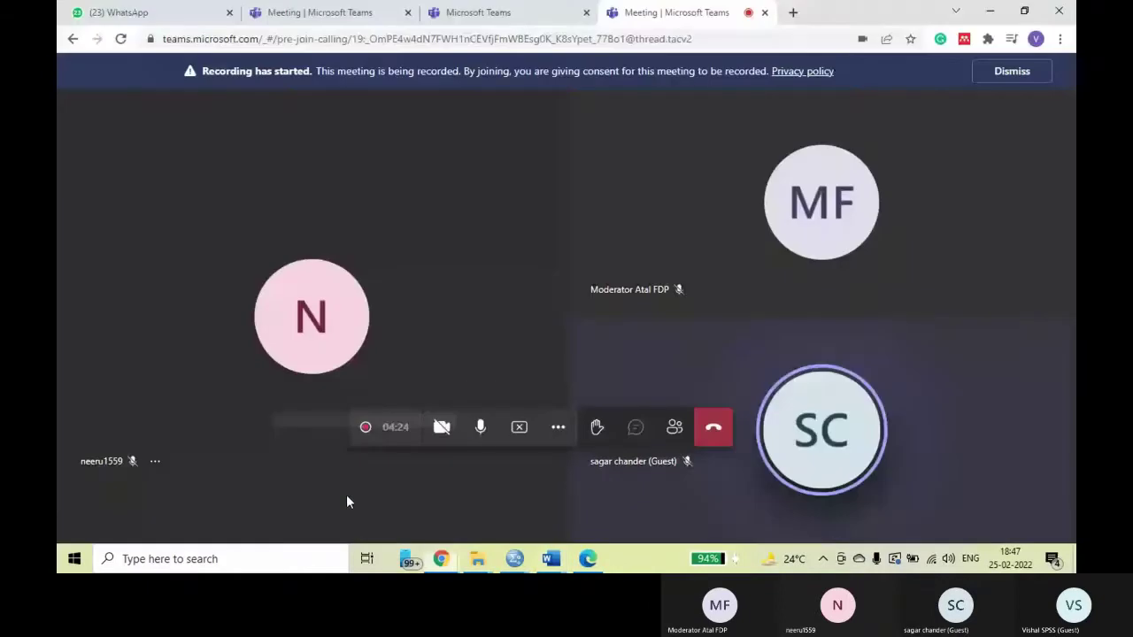
pyautogui.click(480, 429)
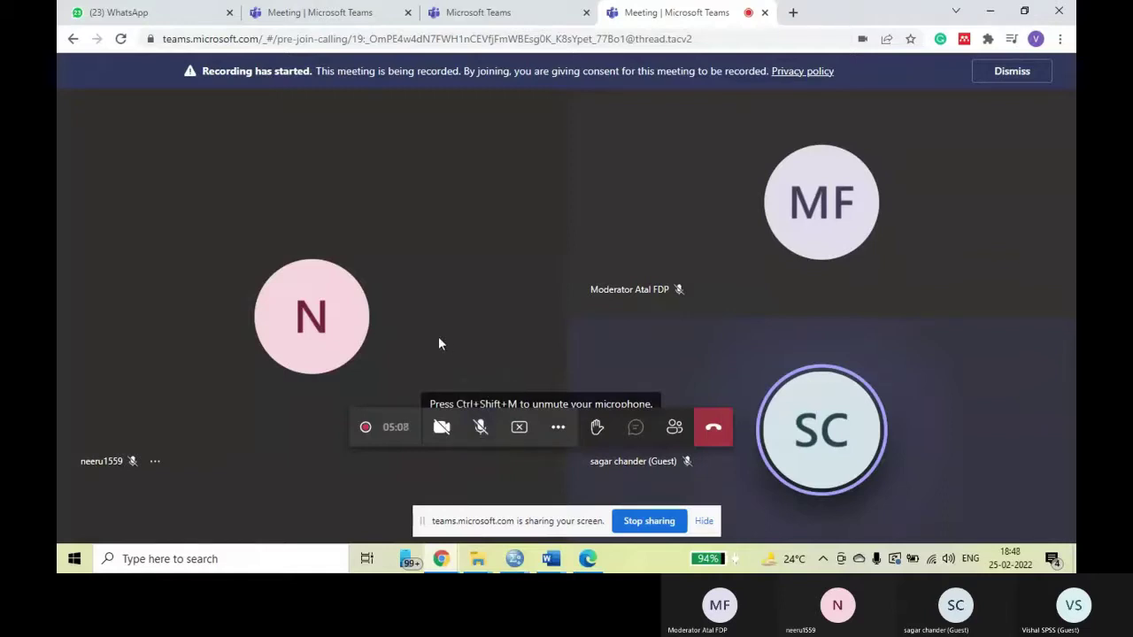
pyautogui.click(481, 427)
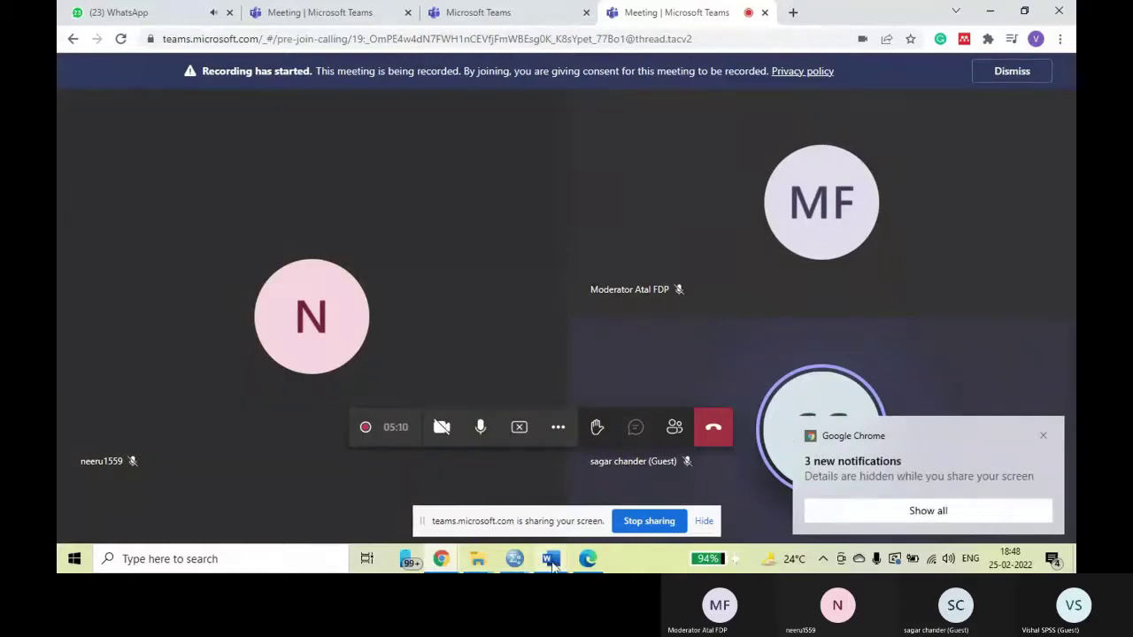
# Step: Switch back to the Word guide and examine the screenshots that add items SBSI3.1 to SBSI3.4 to the MEAN expression
pyautogui.click(550, 559)
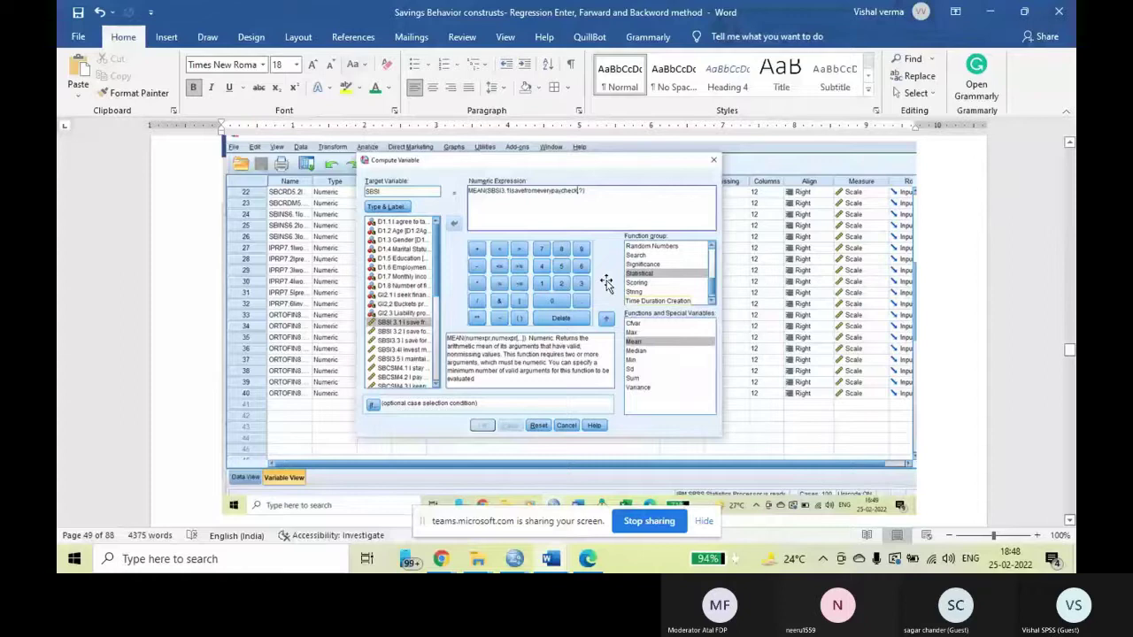
pyautogui.scroll(-3, 606, 281)
pyautogui.scroll(-7, 606, 280)
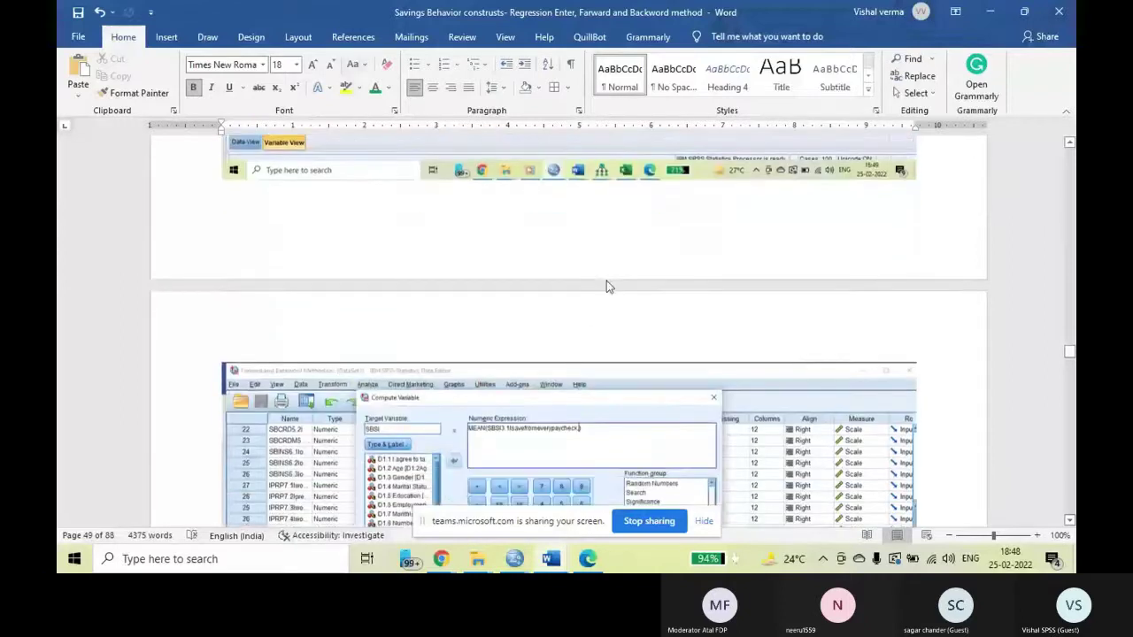
pyautogui.scroll(-10, 602, 319)
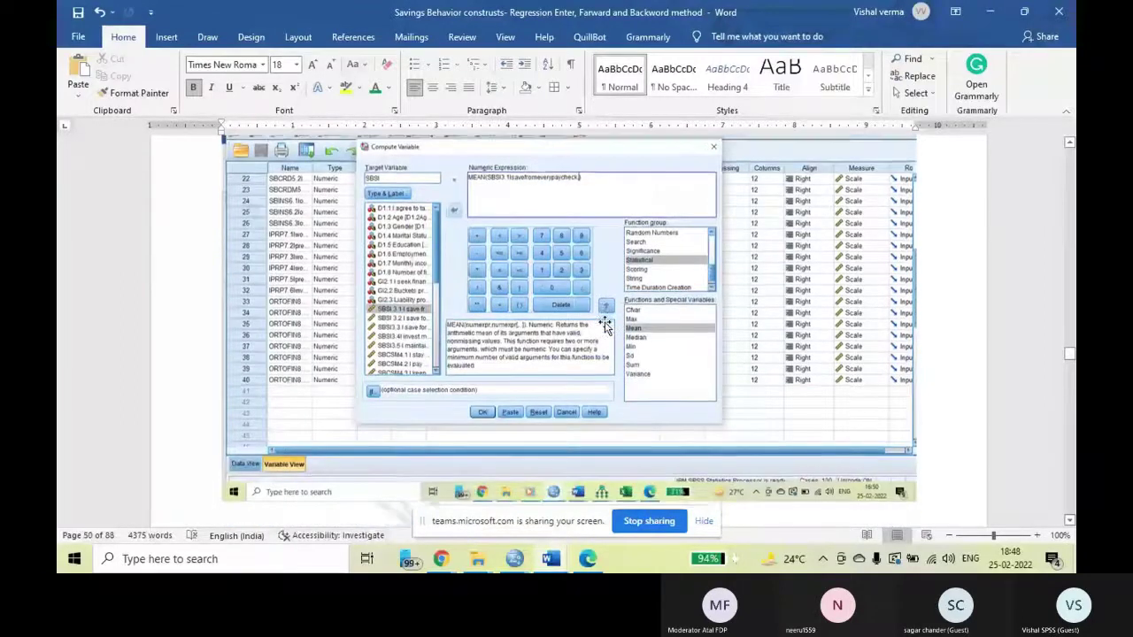
pyautogui.scroll(2, 598, 339)
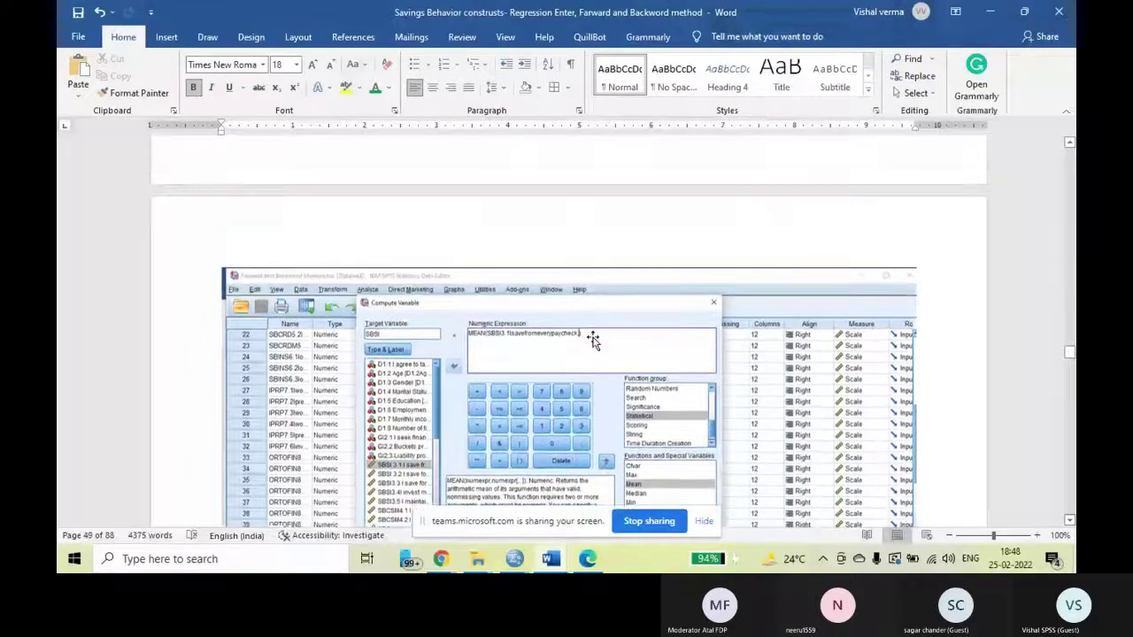
pyautogui.scroll(-3, 596, 236)
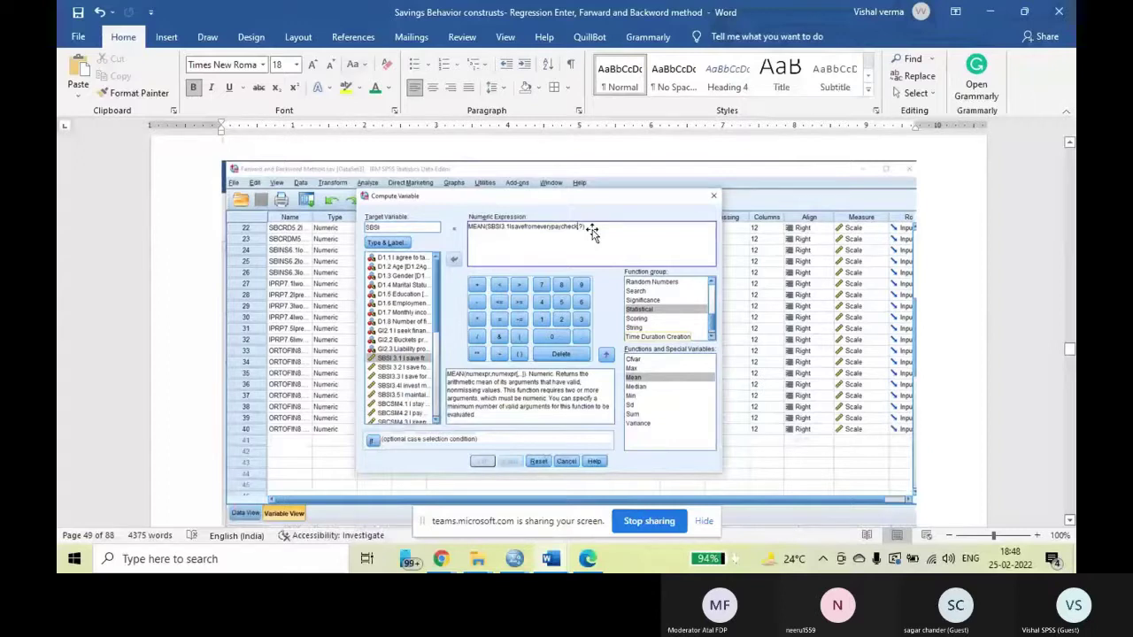
pyautogui.scroll(-10, 592, 231)
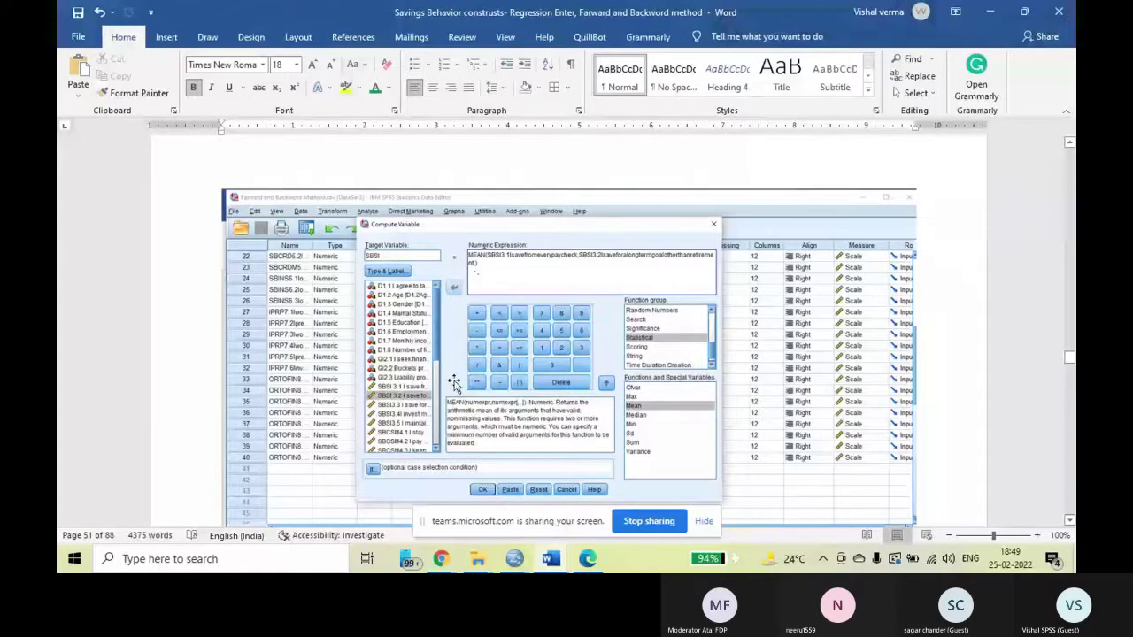
pyautogui.scroll(-1, 460, 383)
pyautogui.scroll(-2, 531, 373)
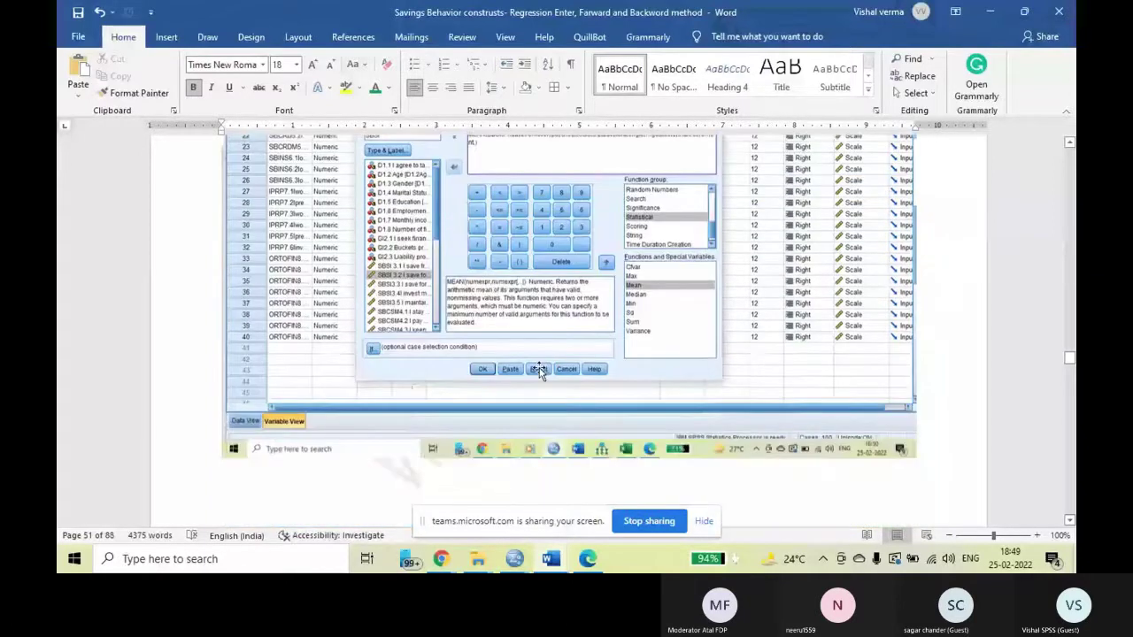
pyautogui.scroll(4, 540, 371)
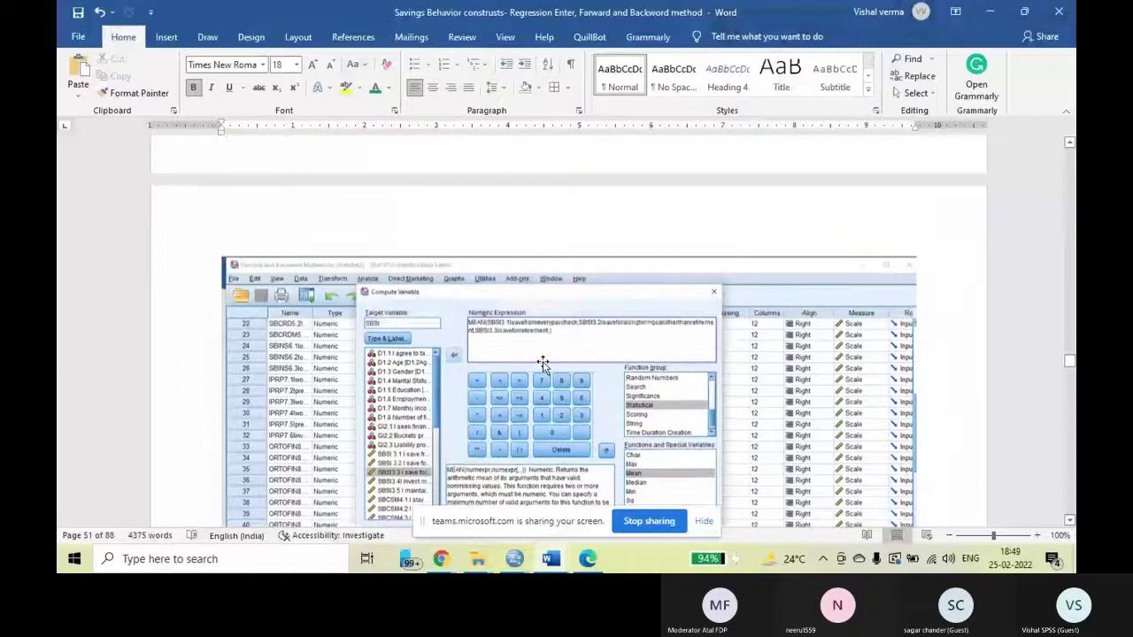
pyautogui.scroll(-1, 543, 362)
pyautogui.scroll(-1, 576, 330)
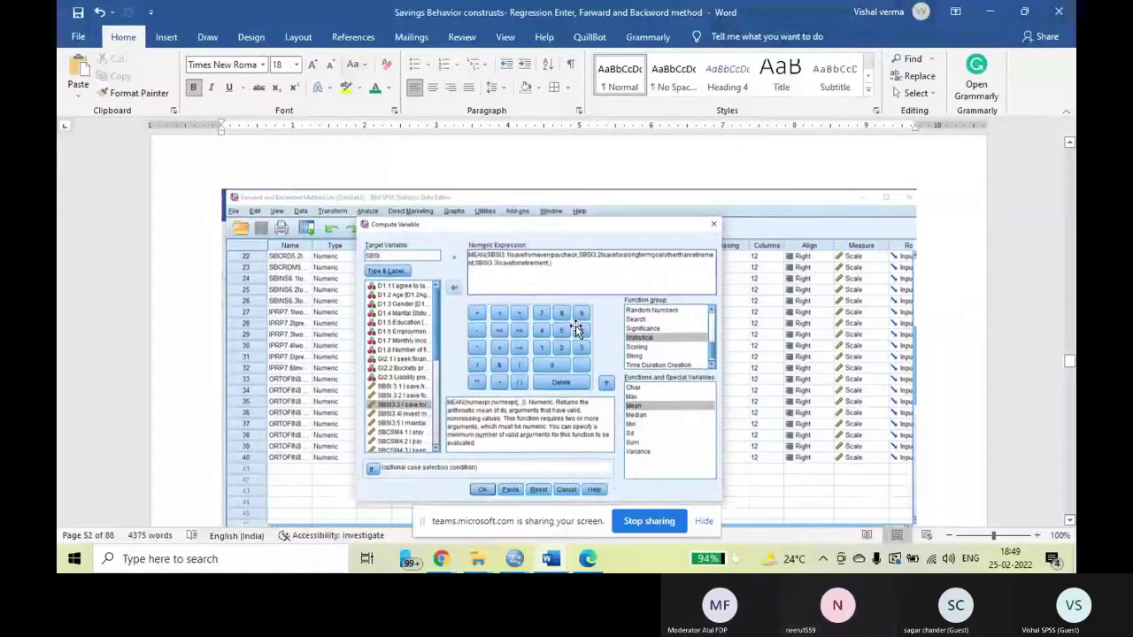
pyautogui.scroll(-5, 567, 337)
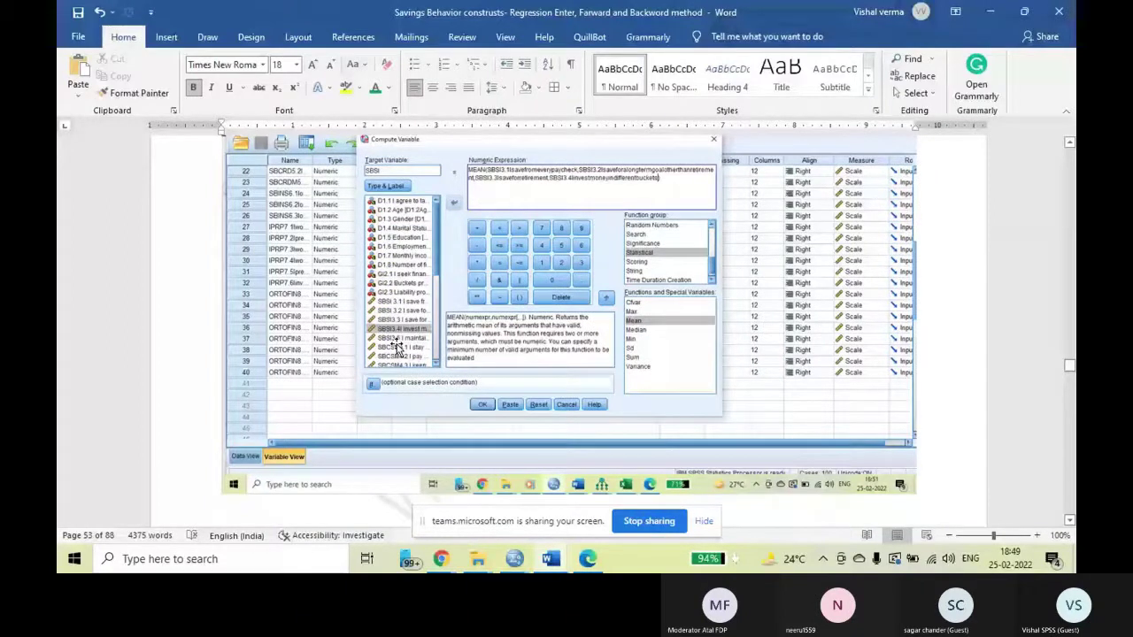
# Step: Review the COMPUTE syntax output and the new SBSI row in the Variable View screenshot
pyautogui.scroll(-5, 566, 337)
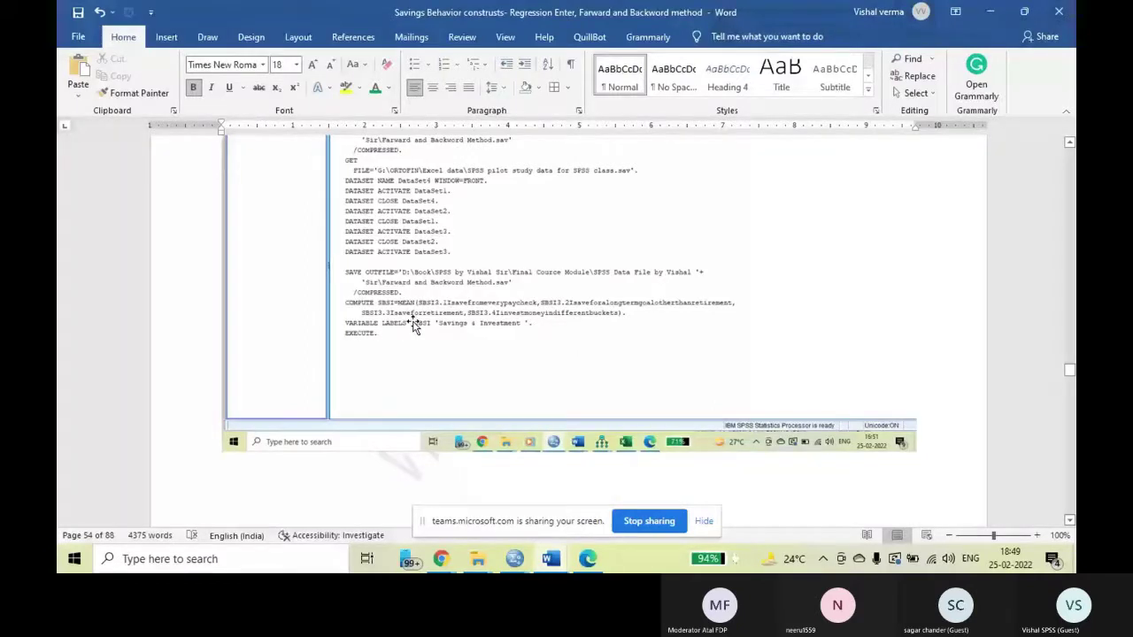
pyautogui.scroll(-3, 538, 334)
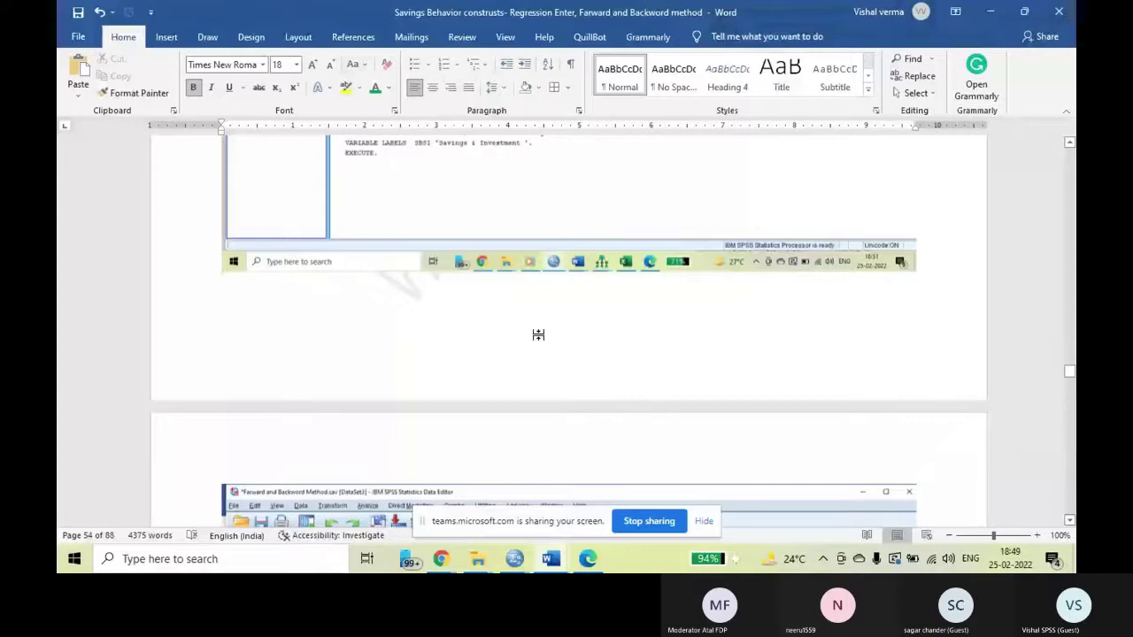
pyautogui.scroll(-6, 539, 334)
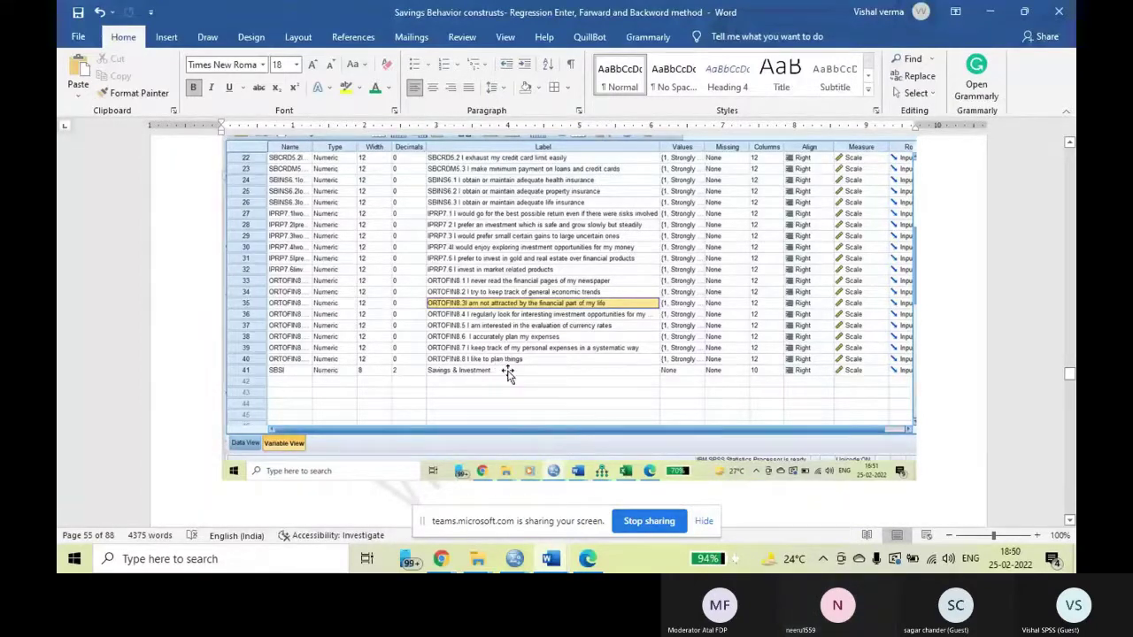
pyautogui.scroll(3, 506, 371)
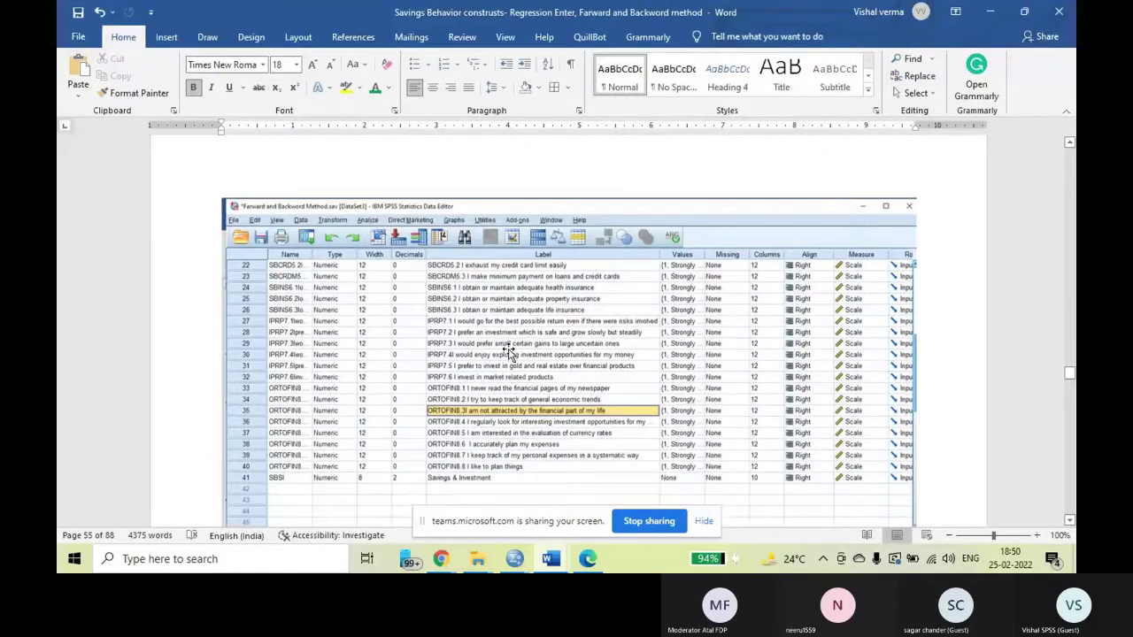
pyautogui.scroll(-2, 509, 351)
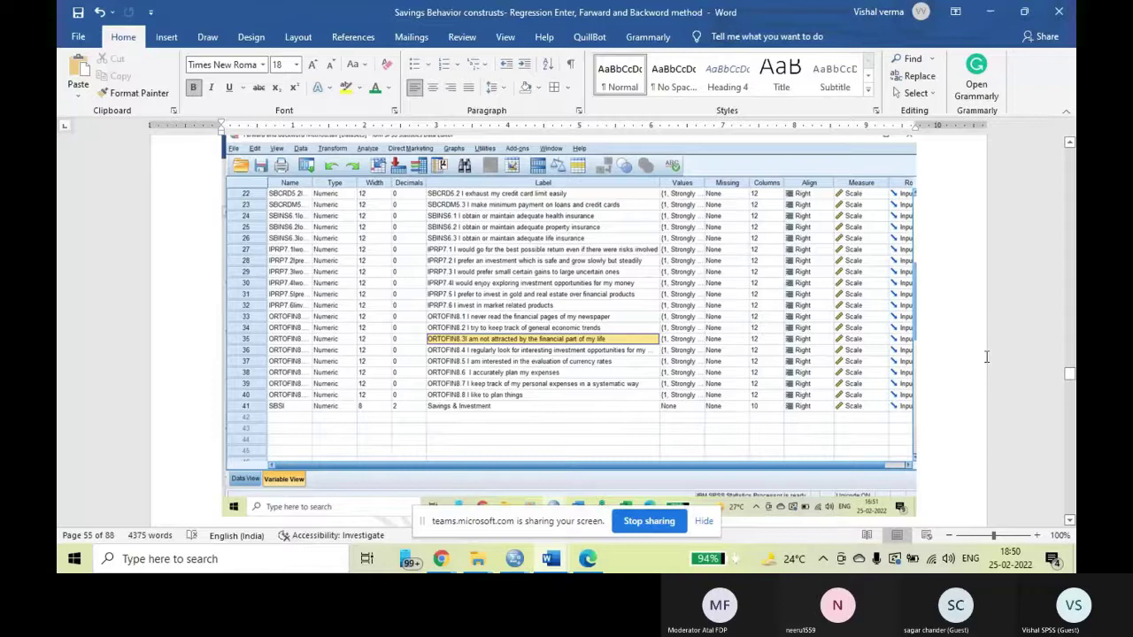
# Step: Revisit the earlier Compute Variable screenshots, back to the one with the unfilled MEAN expression
pyautogui.scroll(2, 595, 376)
pyautogui.scroll(10, 584, 363)
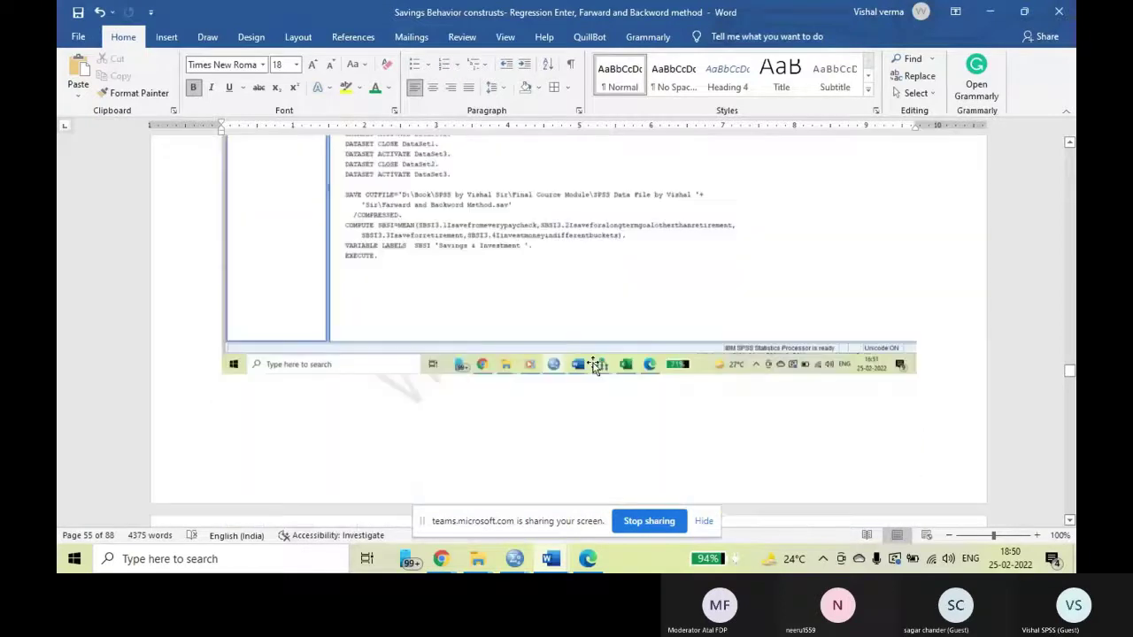
pyautogui.scroll(-2, 594, 363)
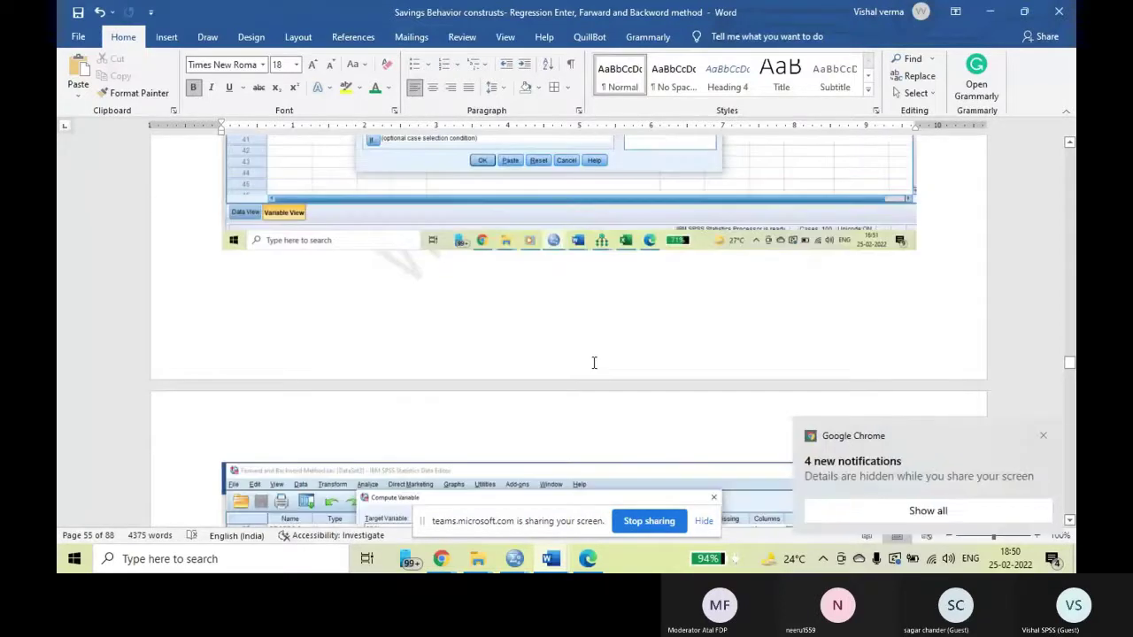
pyautogui.scroll(3, 594, 363)
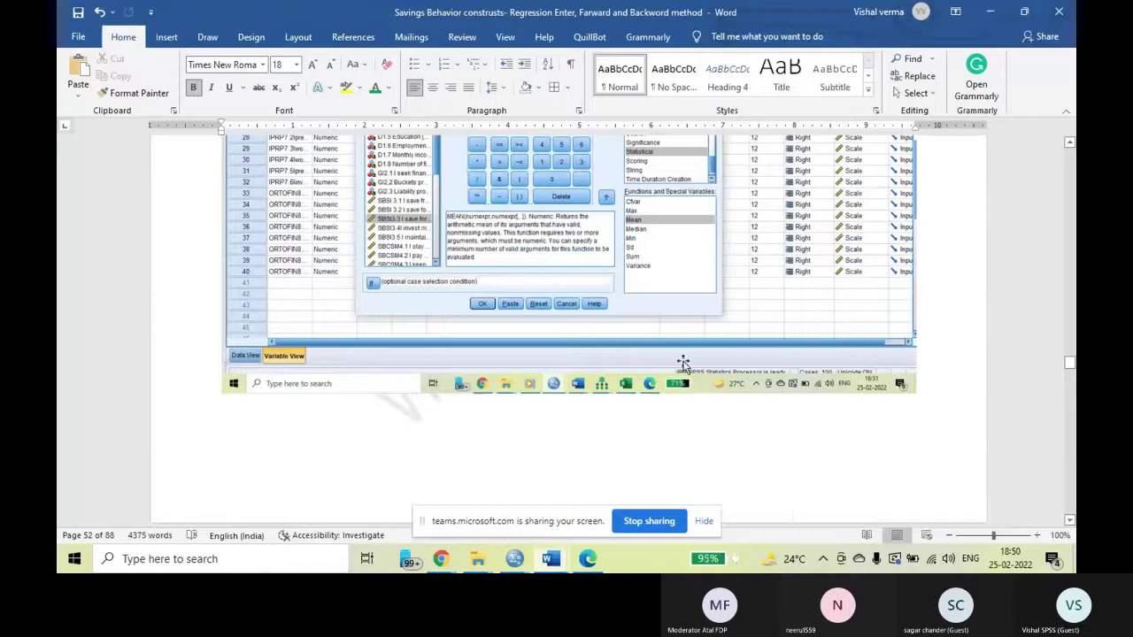
pyautogui.scroll(-5, 554, 351)
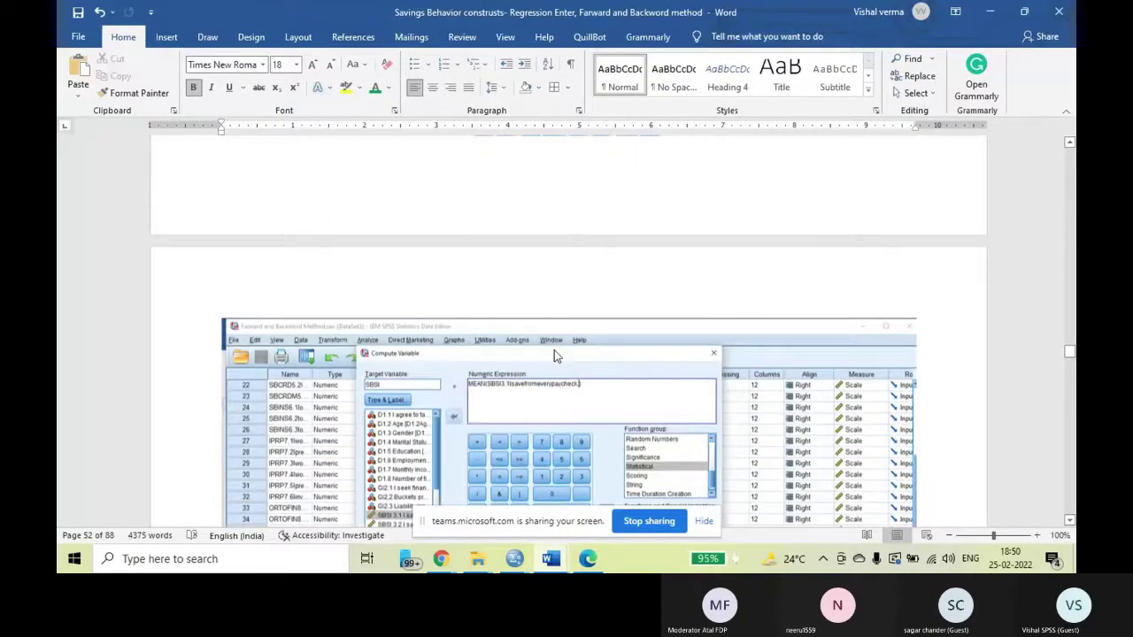
pyautogui.scroll(-1, 554, 350)
pyautogui.scroll(-11, 554, 351)
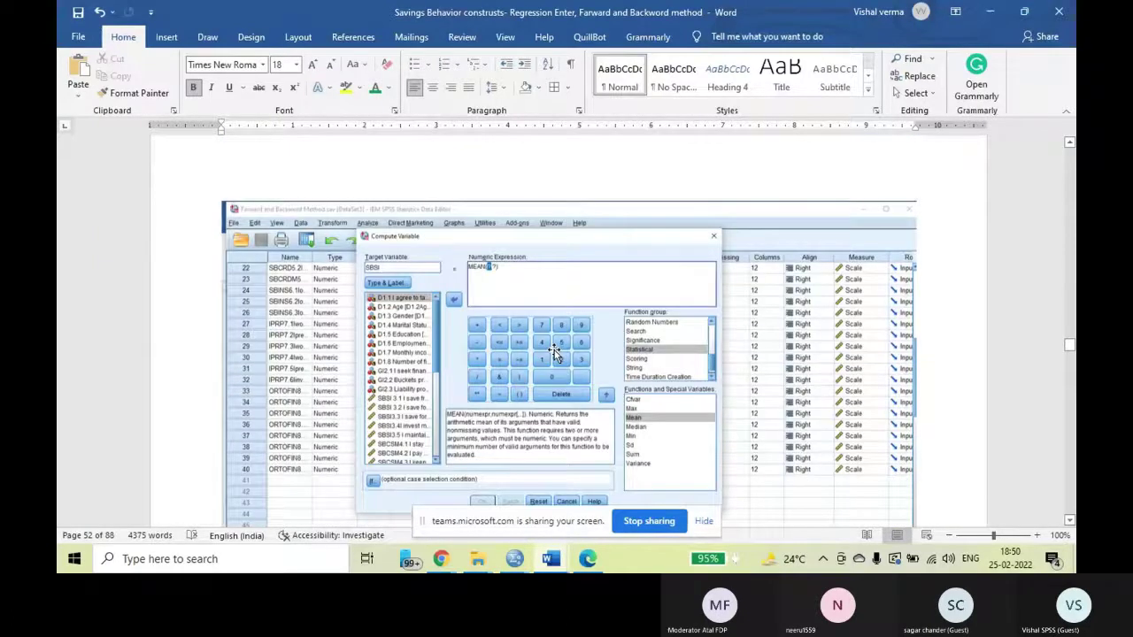
# Step: Go back through the Compute Variable screenshots to the one that opens the command in the SPSS Data Editor
pyautogui.scroll(-9, 554, 353)
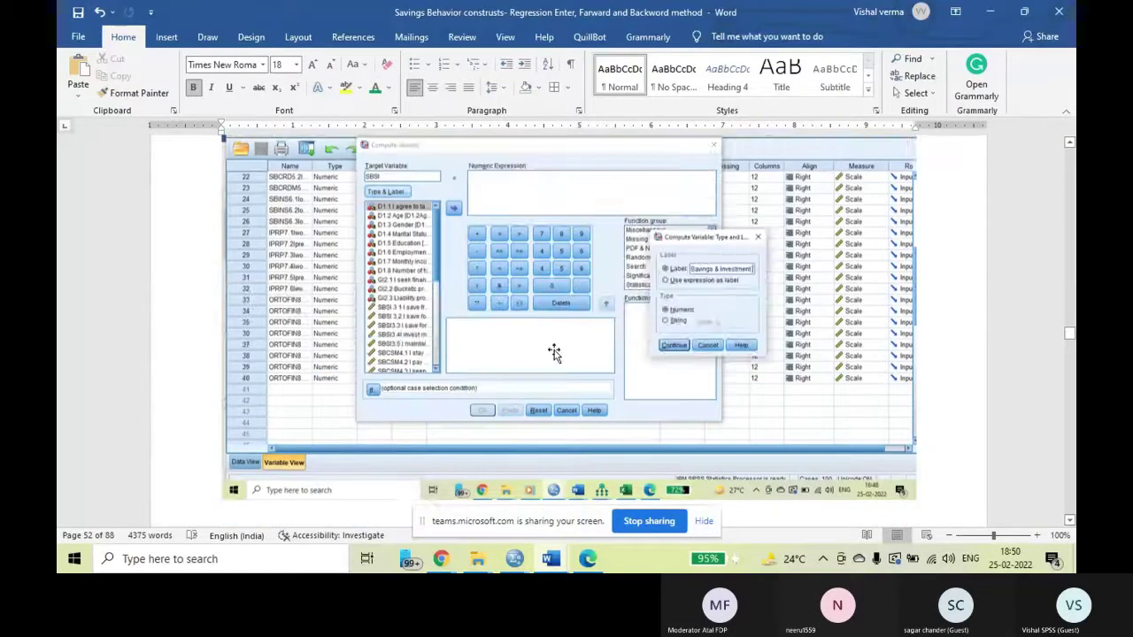
pyautogui.scroll(-2, 555, 350)
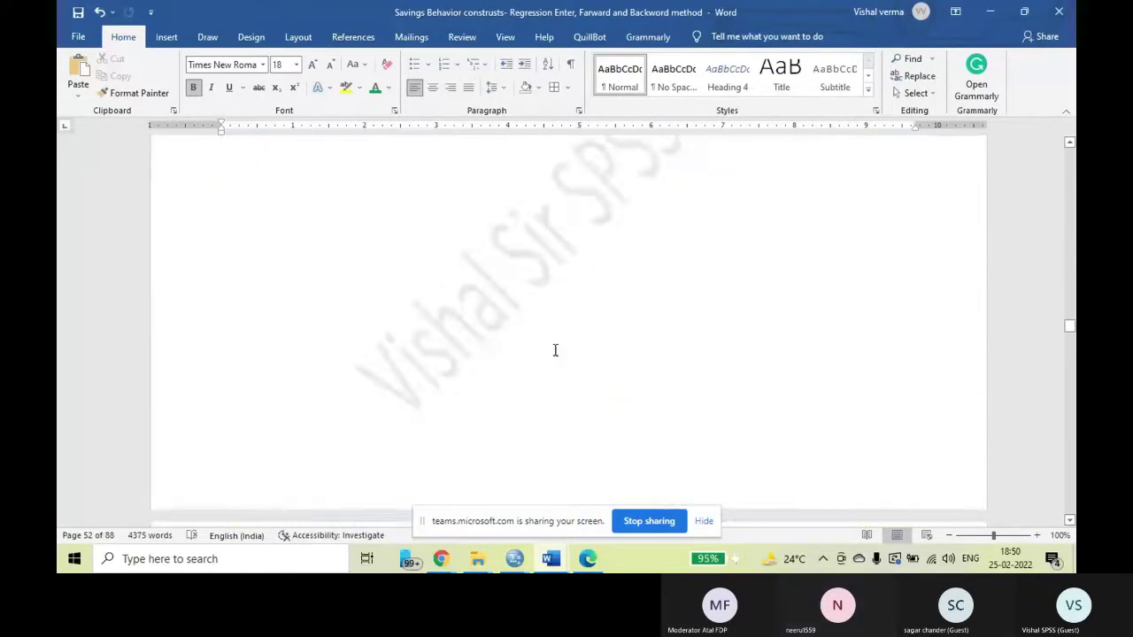
pyautogui.scroll(-2, 555, 351)
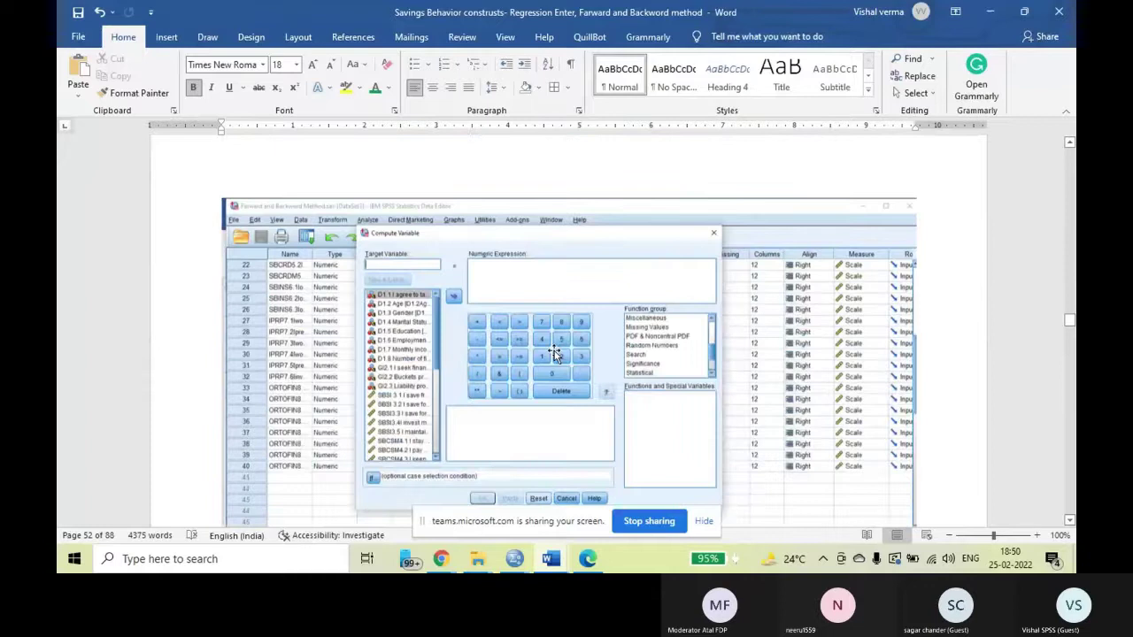
pyautogui.scroll(-3, 568, 354)
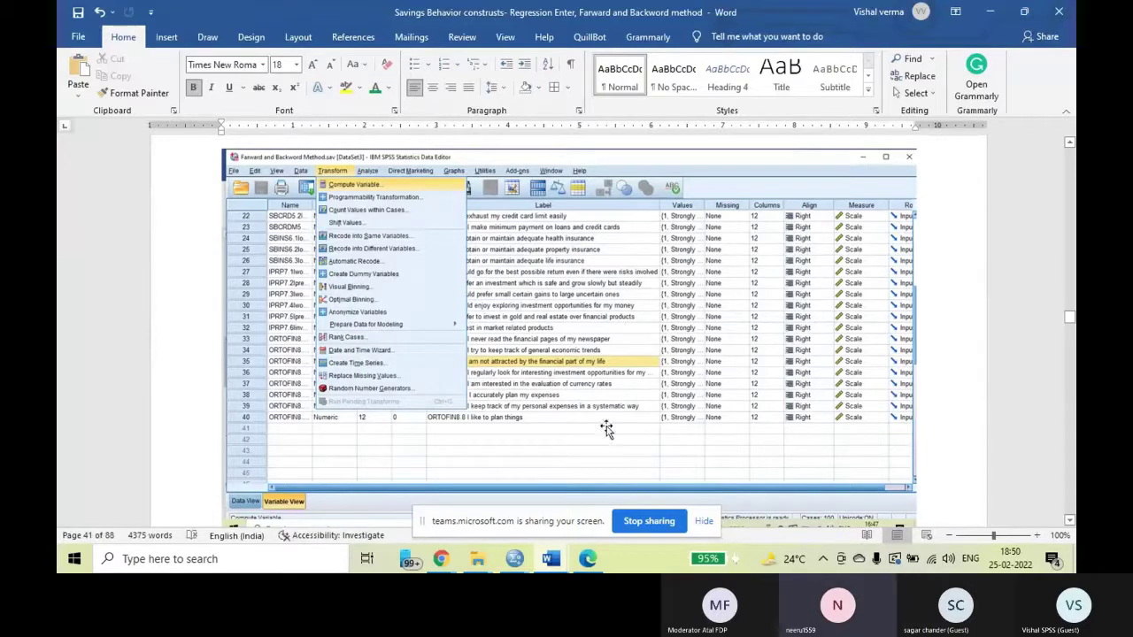
# Step: Examine the screenshots that name the target variable SBSI and label it Savings & Investment
pyautogui.scroll(-3, 606, 422)
pyautogui.scroll(-6, 605, 422)
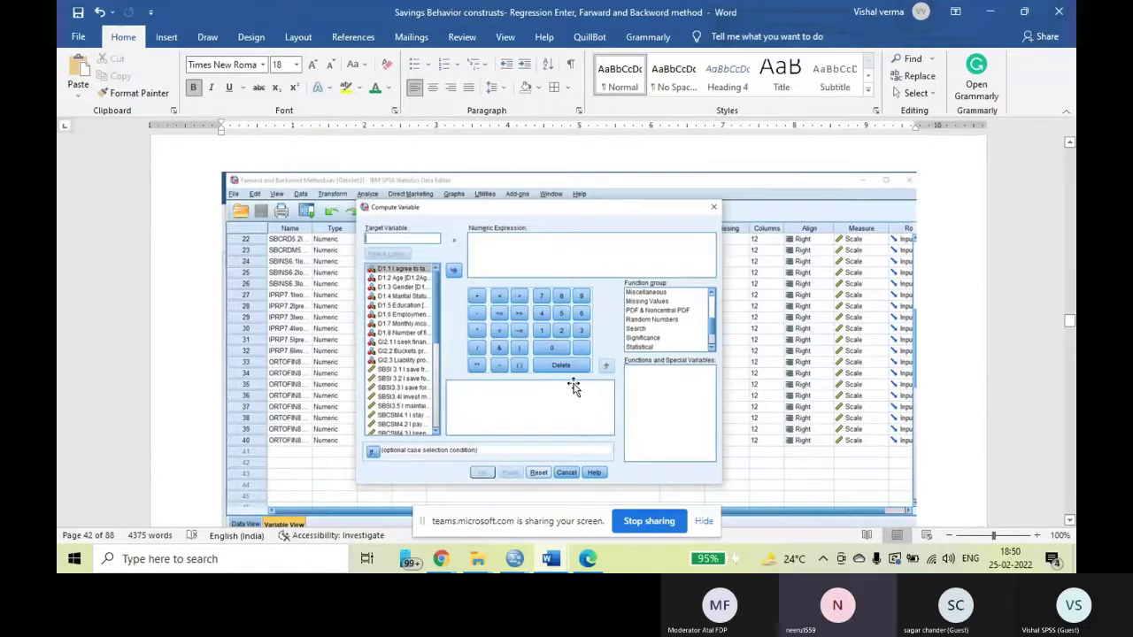
pyautogui.scroll(-5, 570, 380)
pyautogui.scroll(-5, 570, 381)
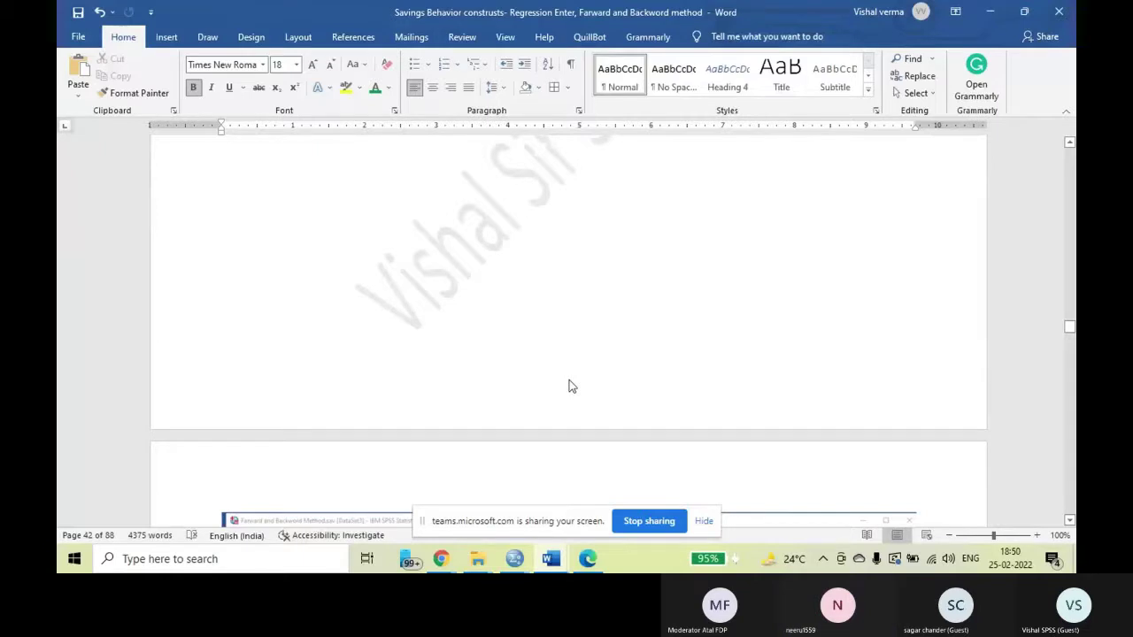
pyautogui.scroll(-10, 571, 386)
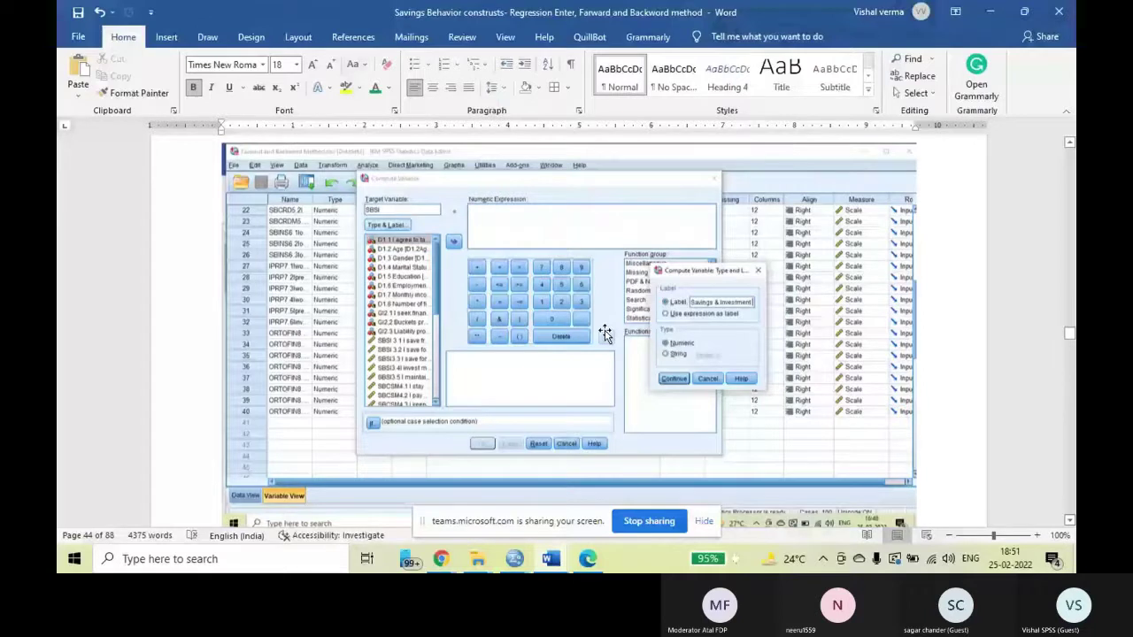
pyautogui.scroll(3, 400, 303)
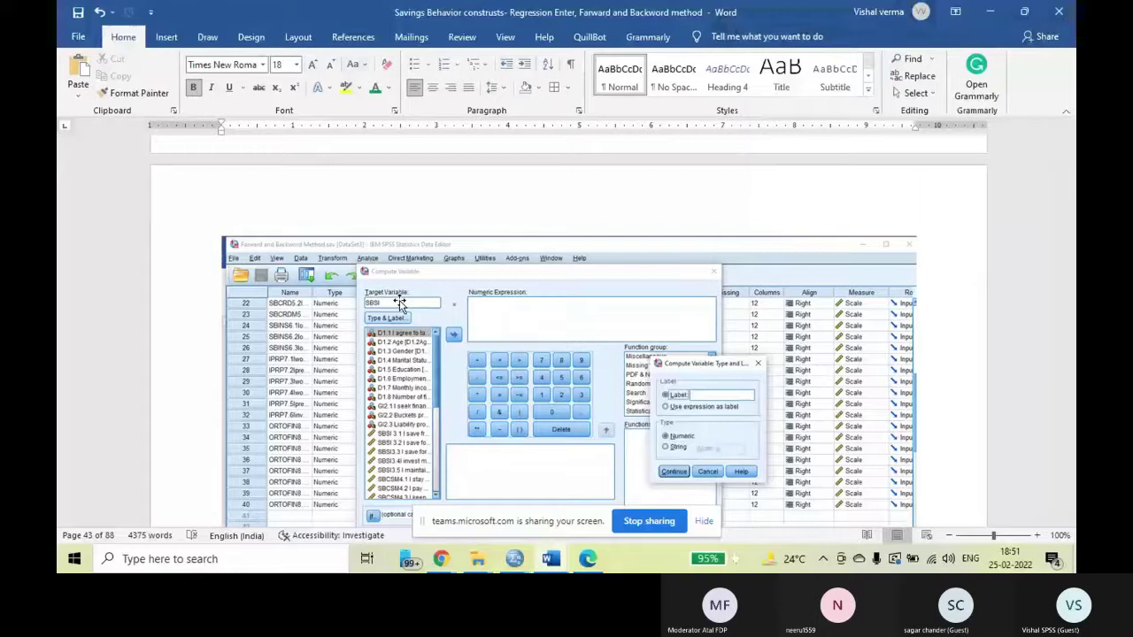
pyautogui.scroll(-3, 596, 478)
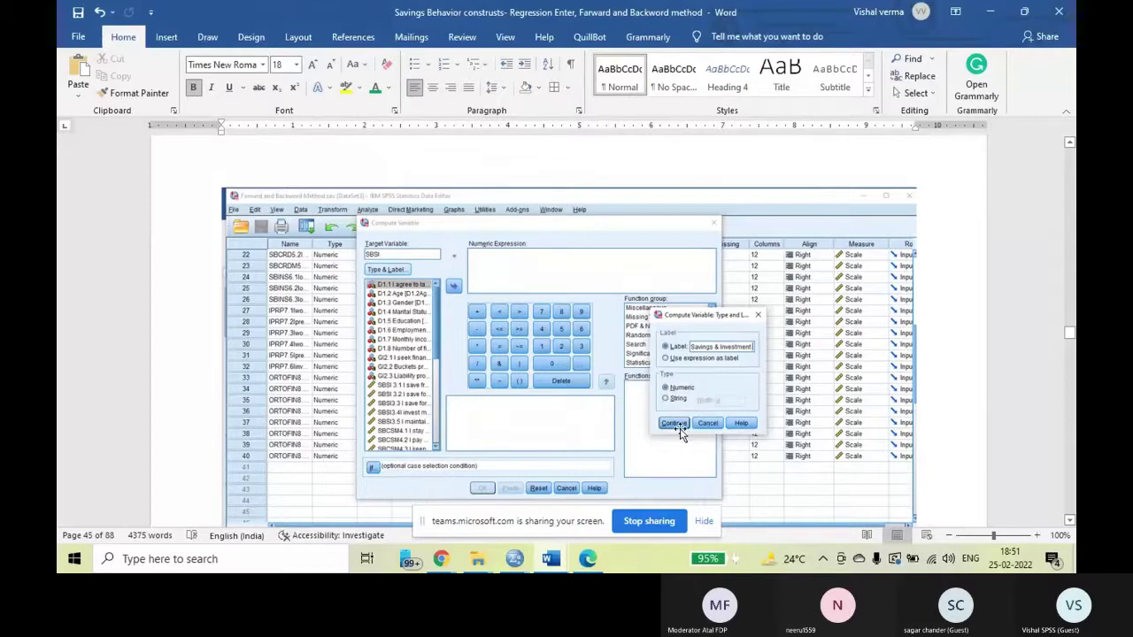
# Step: Examine the screenshots that choose the Statistical function group and insert the Mean function into the numeric expression
pyautogui.scroll(-7, 681, 433)
pyautogui.scroll(-4, 673, 430)
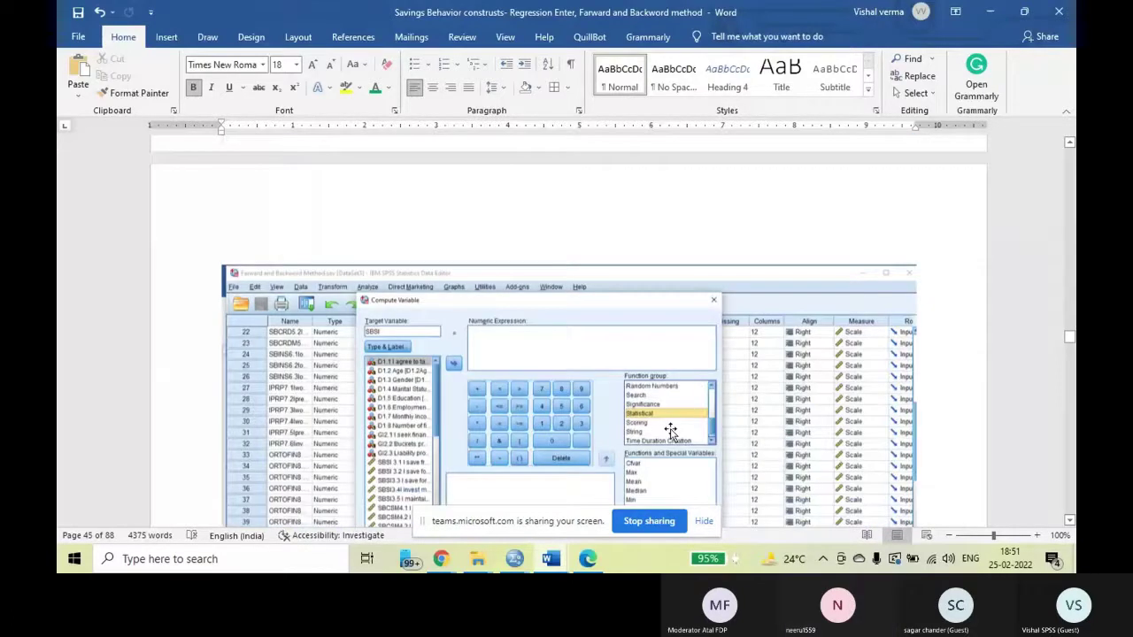
pyautogui.scroll(-4, 670, 431)
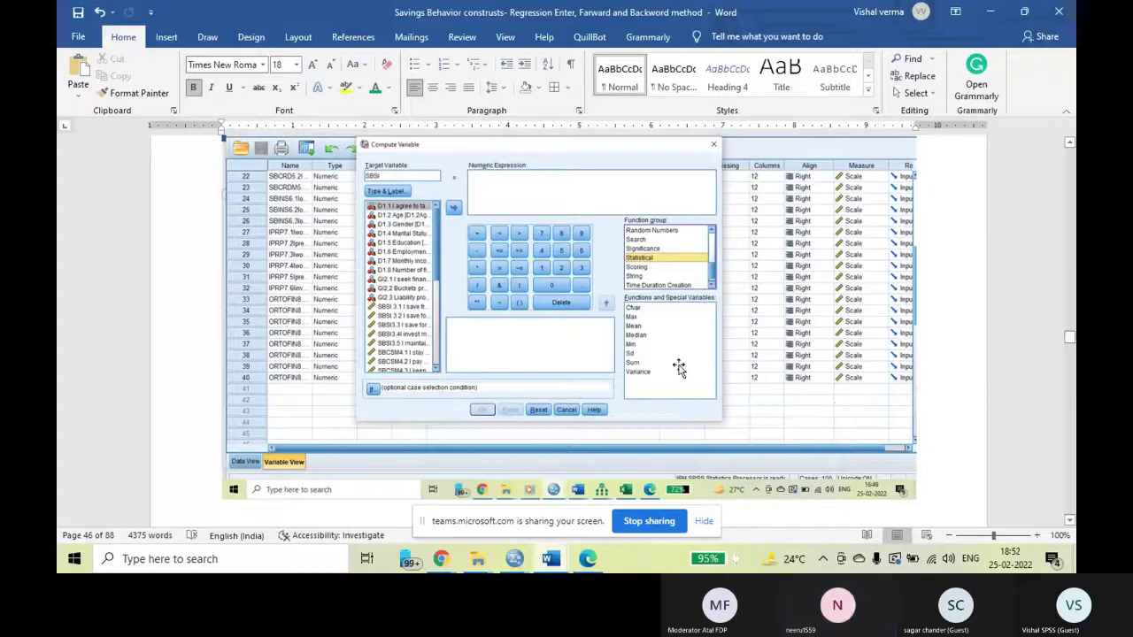
pyautogui.scroll(-4, 678, 367)
pyautogui.scroll(-8, 678, 371)
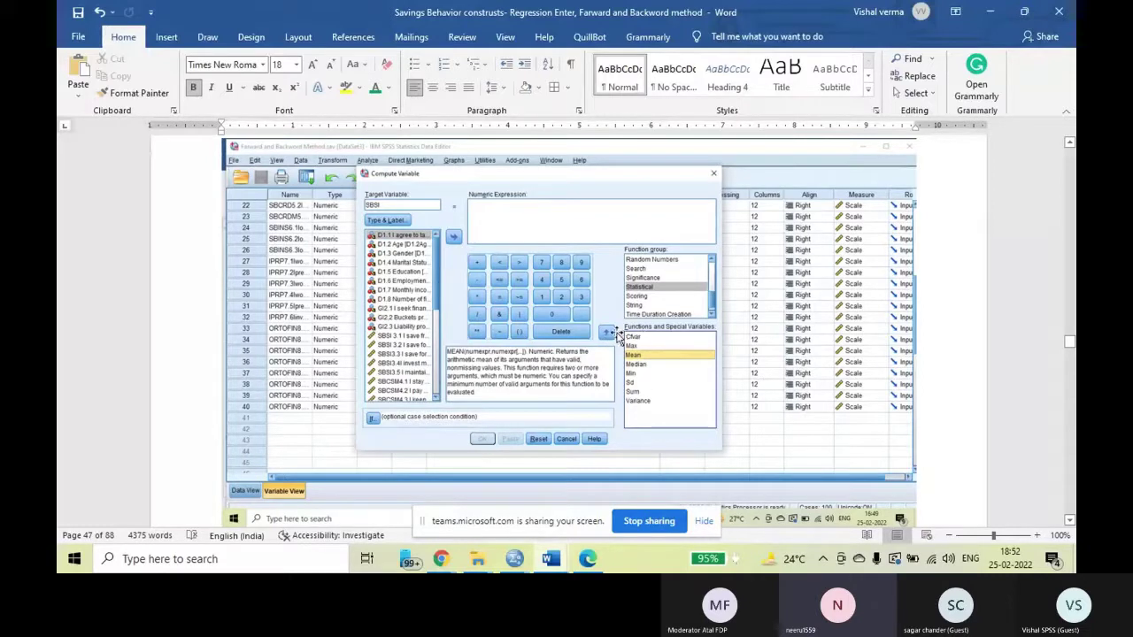
pyautogui.scroll(-4, 617, 341)
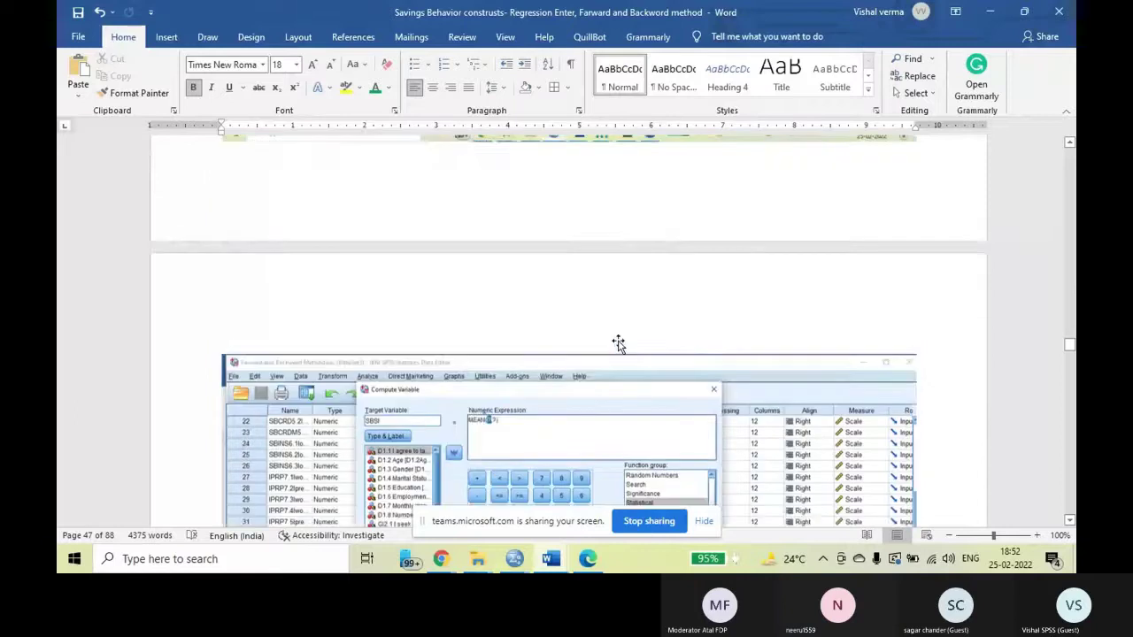
pyautogui.scroll(-5, 617, 341)
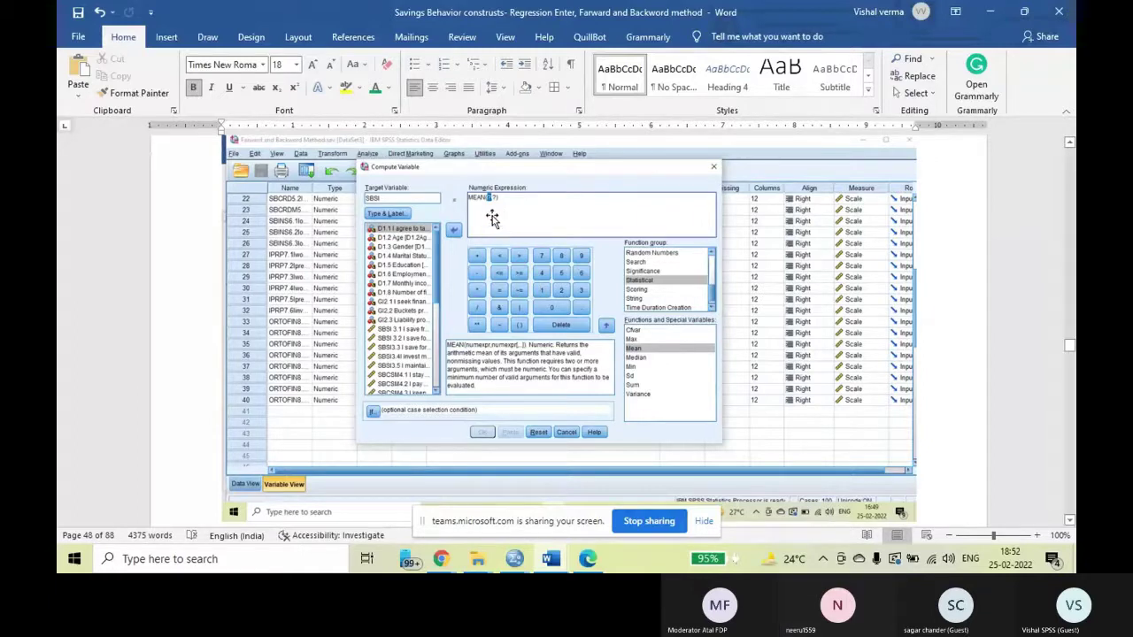
# Step: Examine the screenshots that add item SBSI3.1 to the MEAN expression and remove the leftover question mark
pyautogui.scroll(-5, 492, 219)
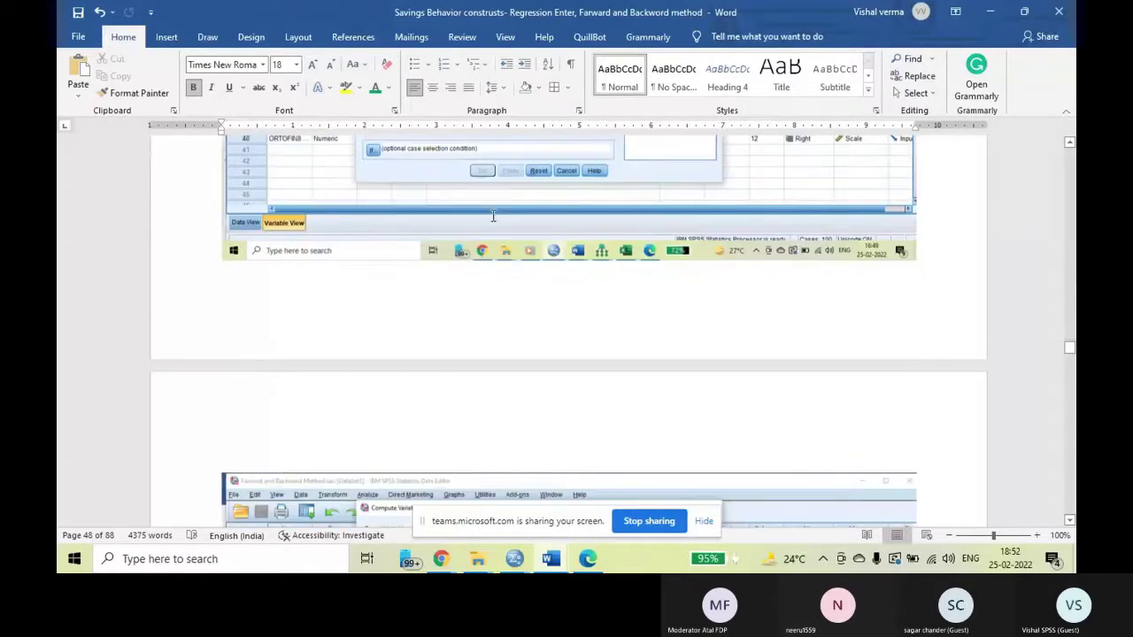
pyautogui.scroll(-5, 493, 215)
pyautogui.scroll(-1, 690, 331)
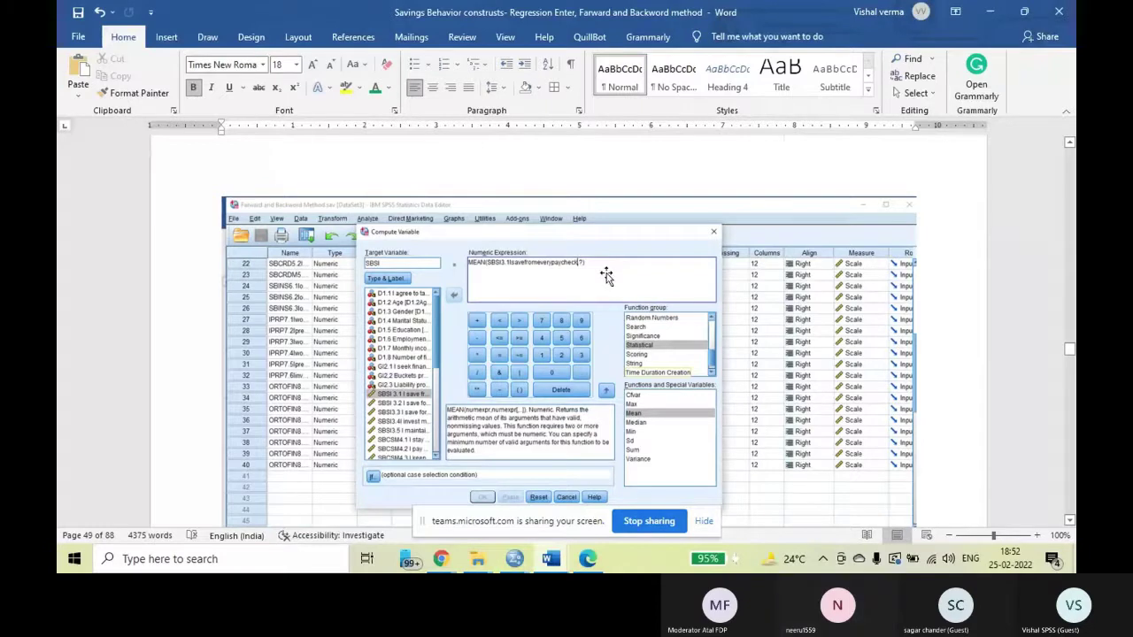
pyautogui.scroll(-1, 606, 272)
pyautogui.scroll(-15, 606, 275)
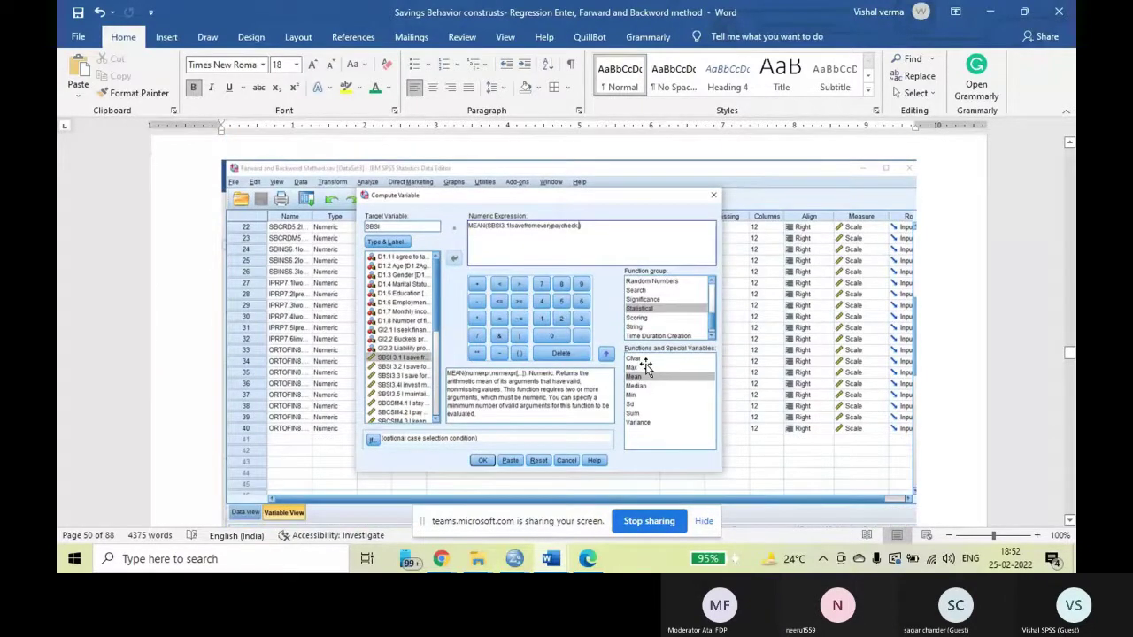
pyautogui.scroll(-10, 645, 365)
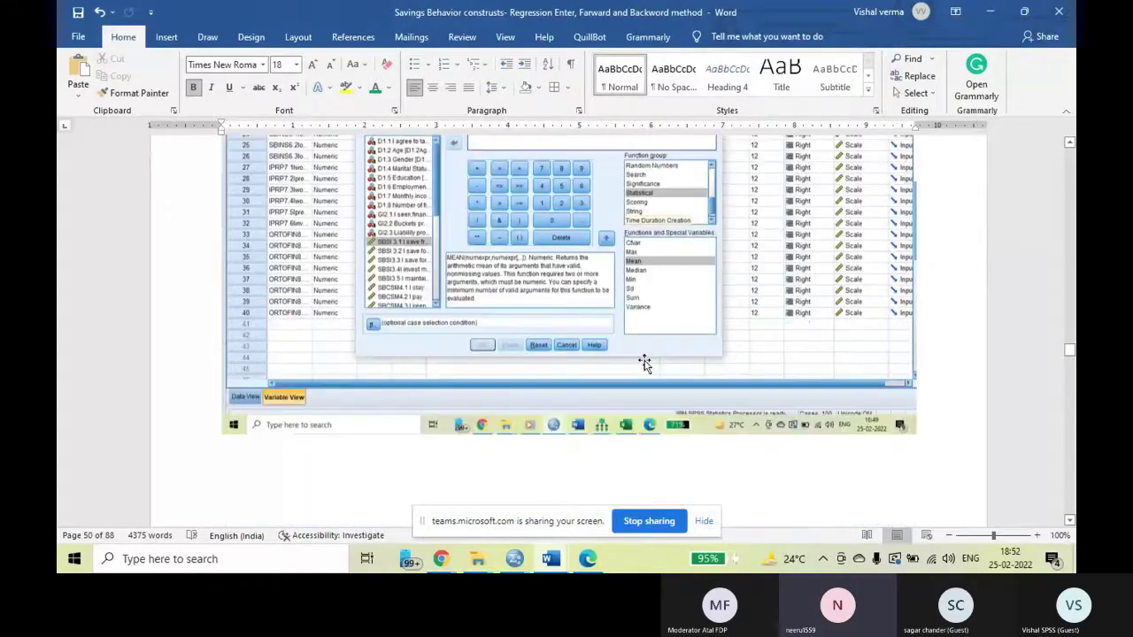
pyautogui.scroll(-1, 643, 363)
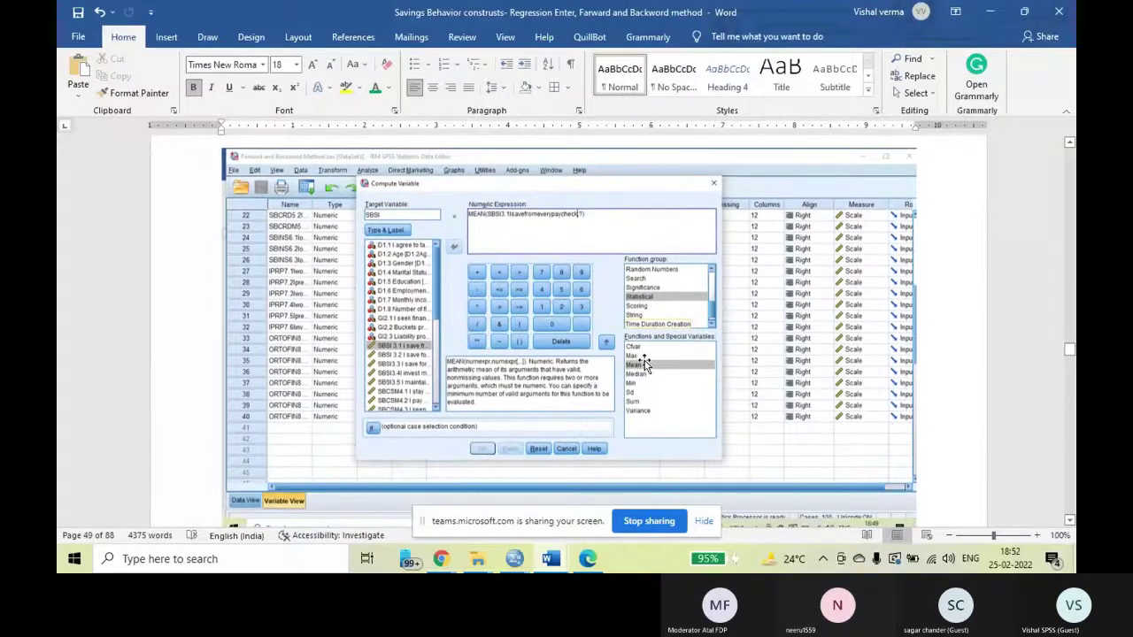
pyautogui.scroll(-5, 645, 366)
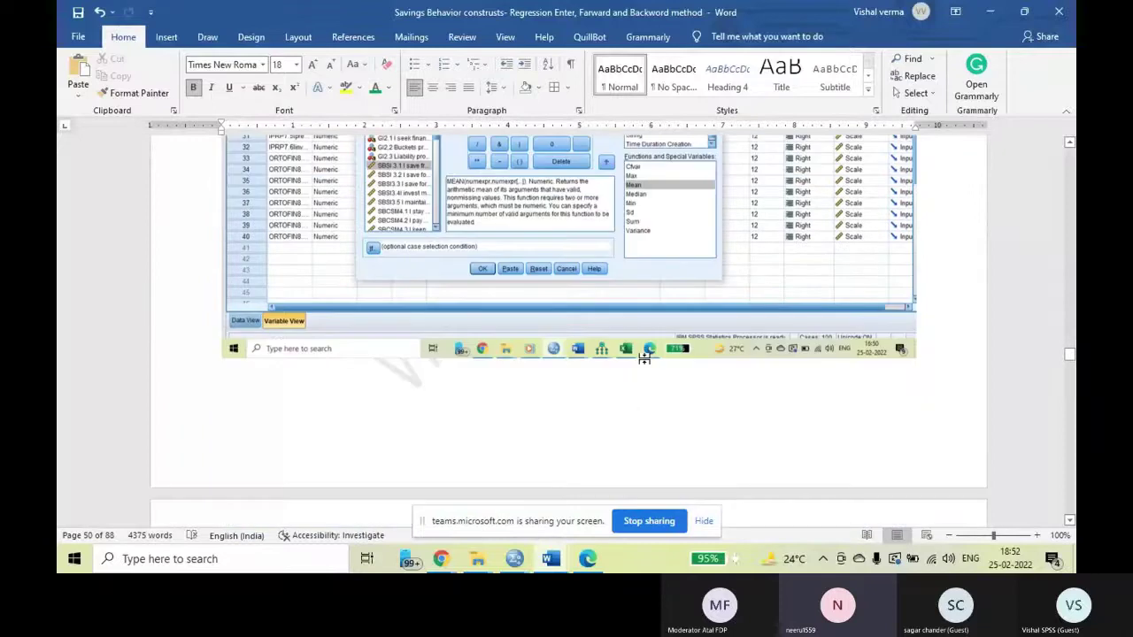
# Step: Examine the screenshots that add items SBSI3.2, SBSI3.3 and SBSI3.4 to the MEAN expression
pyautogui.scroll(-5, 645, 358)
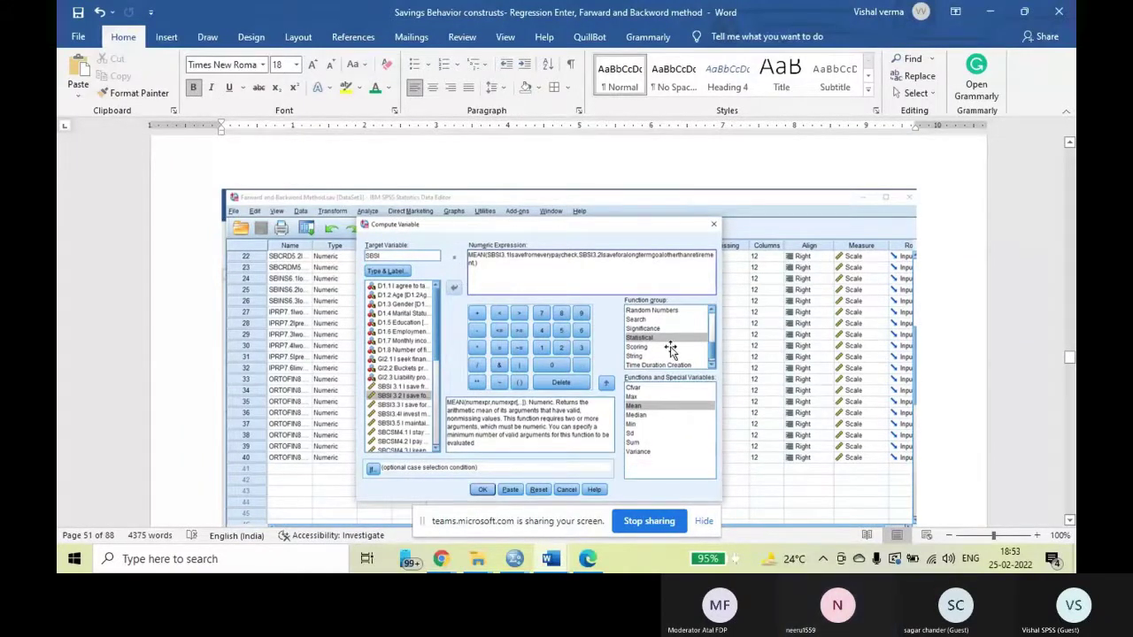
pyautogui.scroll(-5, 672, 348)
pyautogui.scroll(-1, 671, 350)
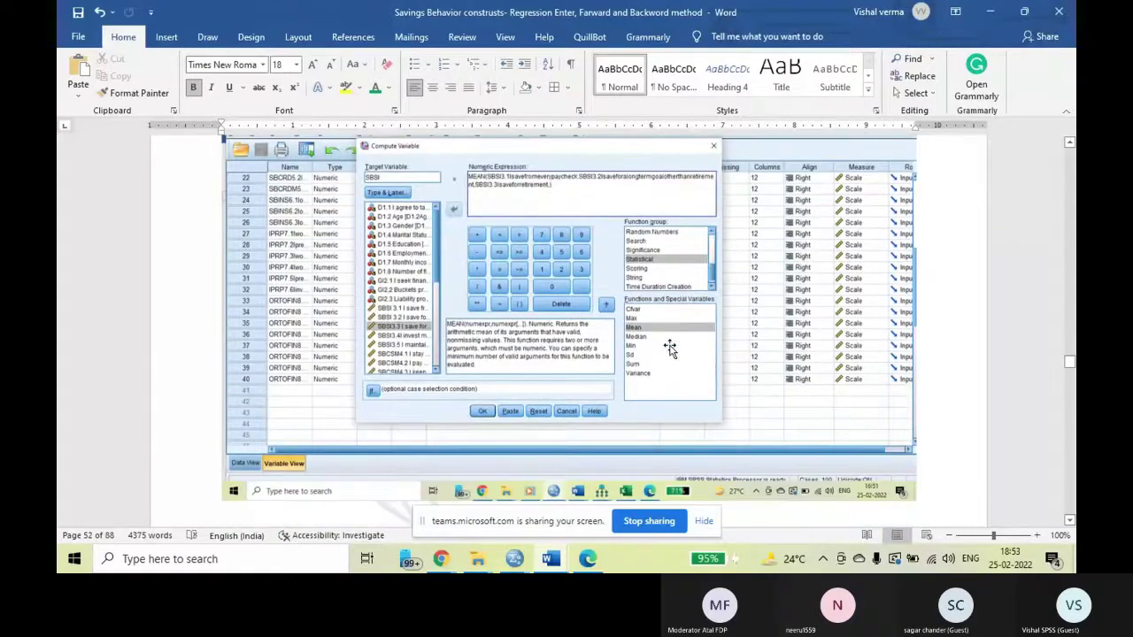
pyautogui.scroll(-5, 670, 348)
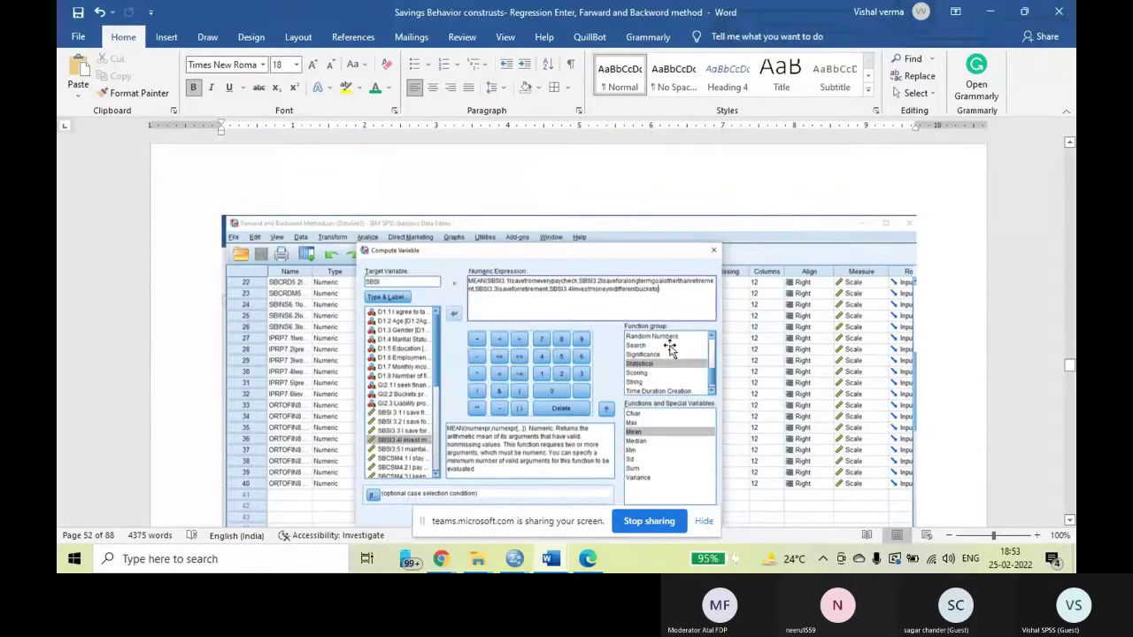
# Step: Review the screenshots of the executed COMPUTE syntax and of the SBSI row labelled Savings & Investment in Variable View
pyautogui.scroll(-10, 539, 394)
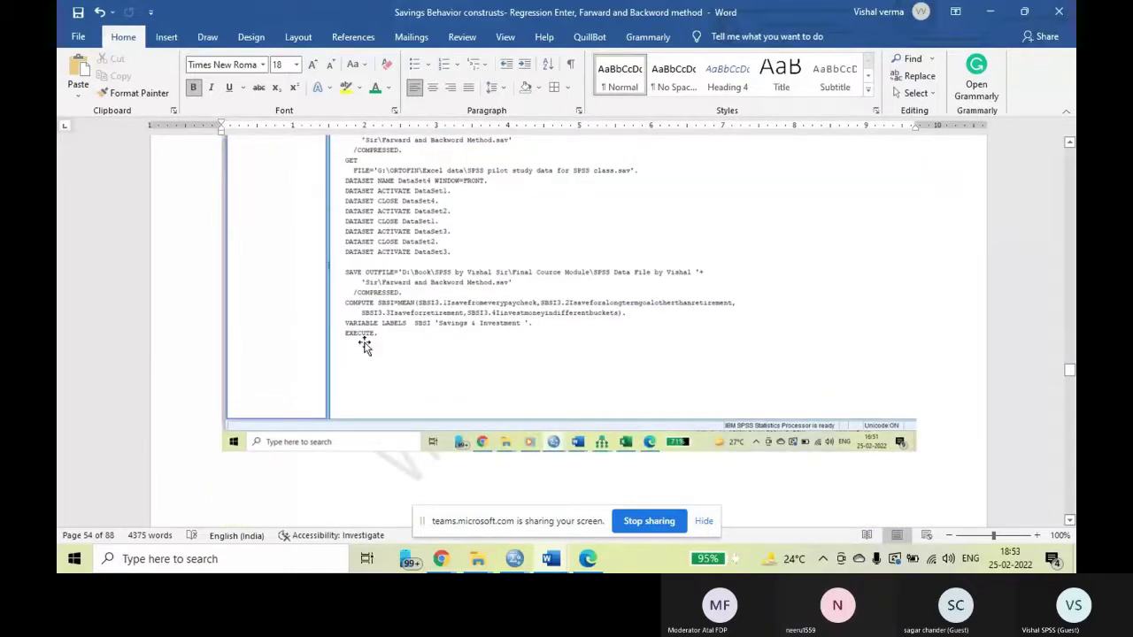
pyautogui.scroll(-1, 390, 341)
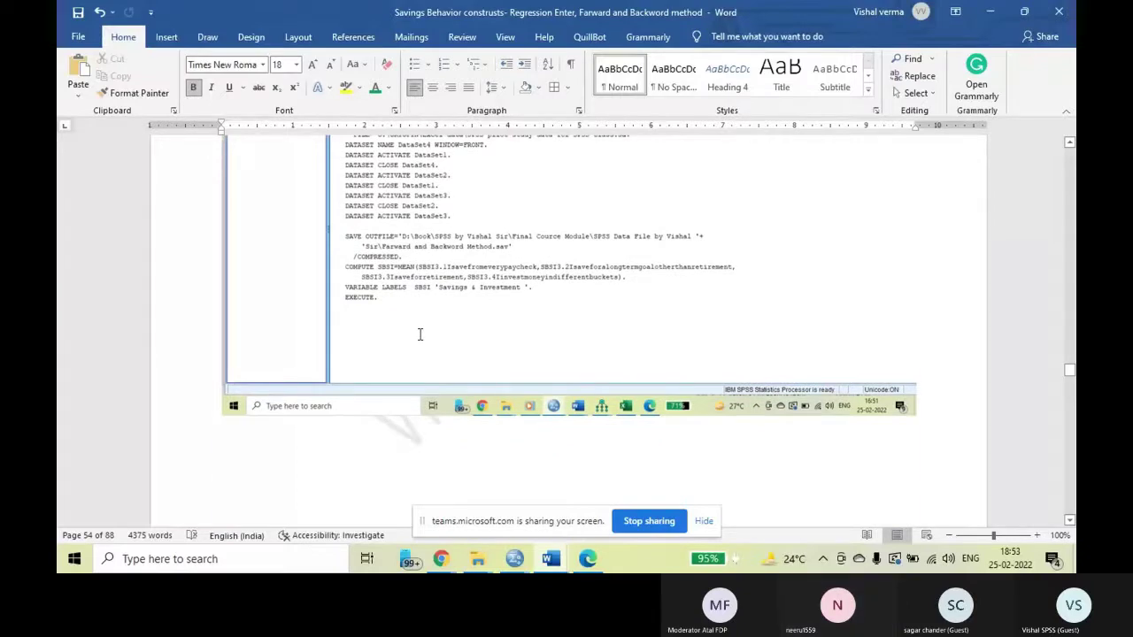
pyautogui.scroll(-5, 599, 418)
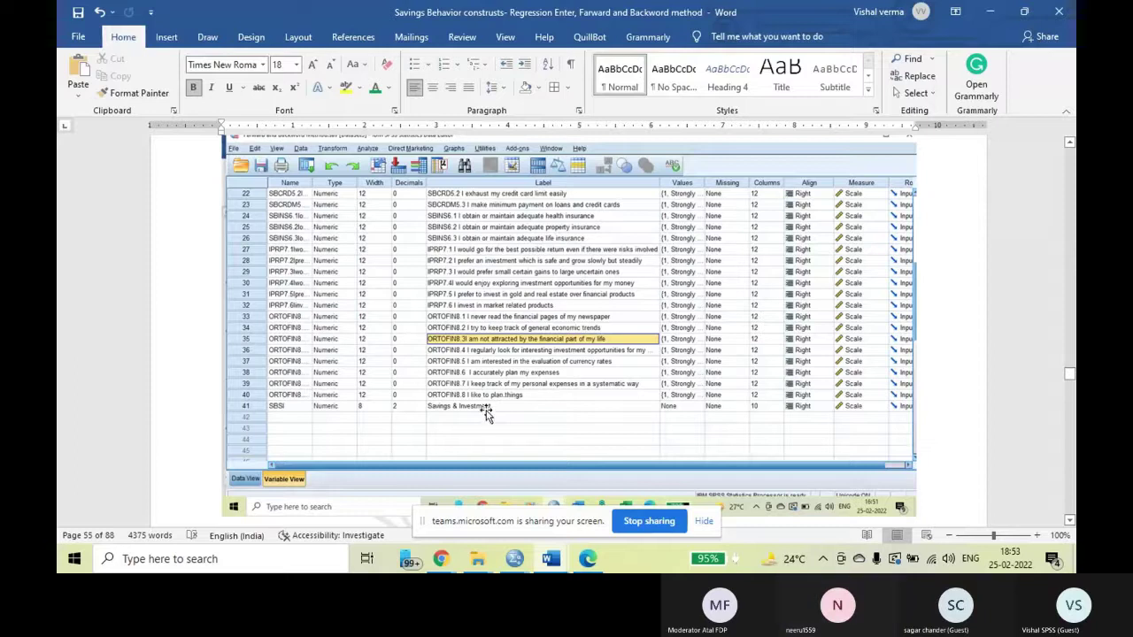
pyautogui.scroll(-10, 491, 403)
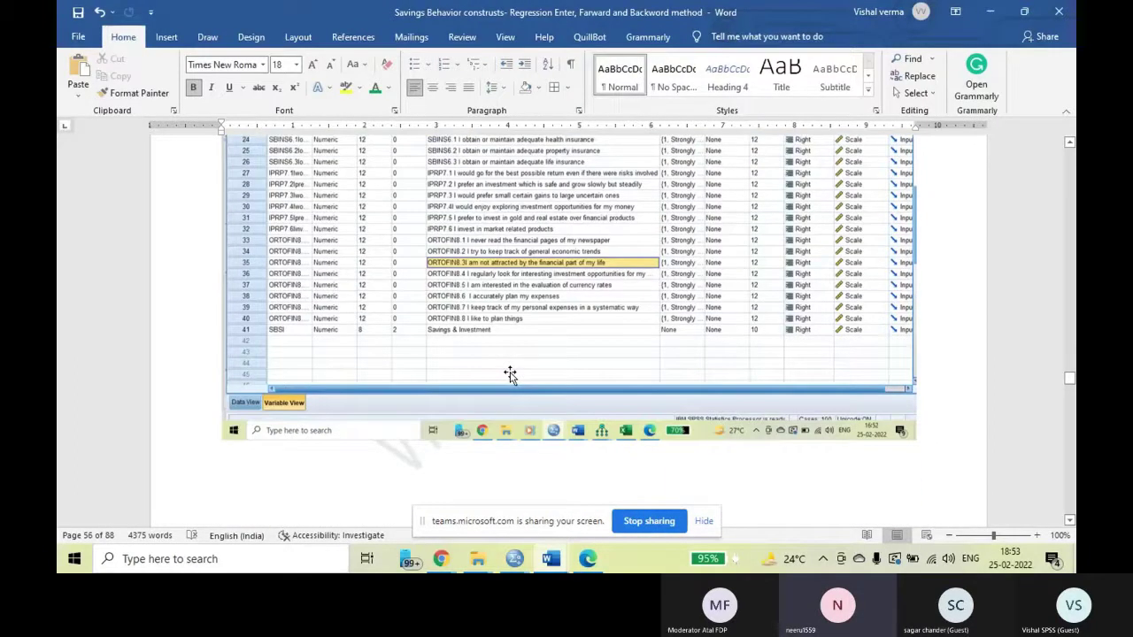
pyautogui.scroll(-8, 510, 375)
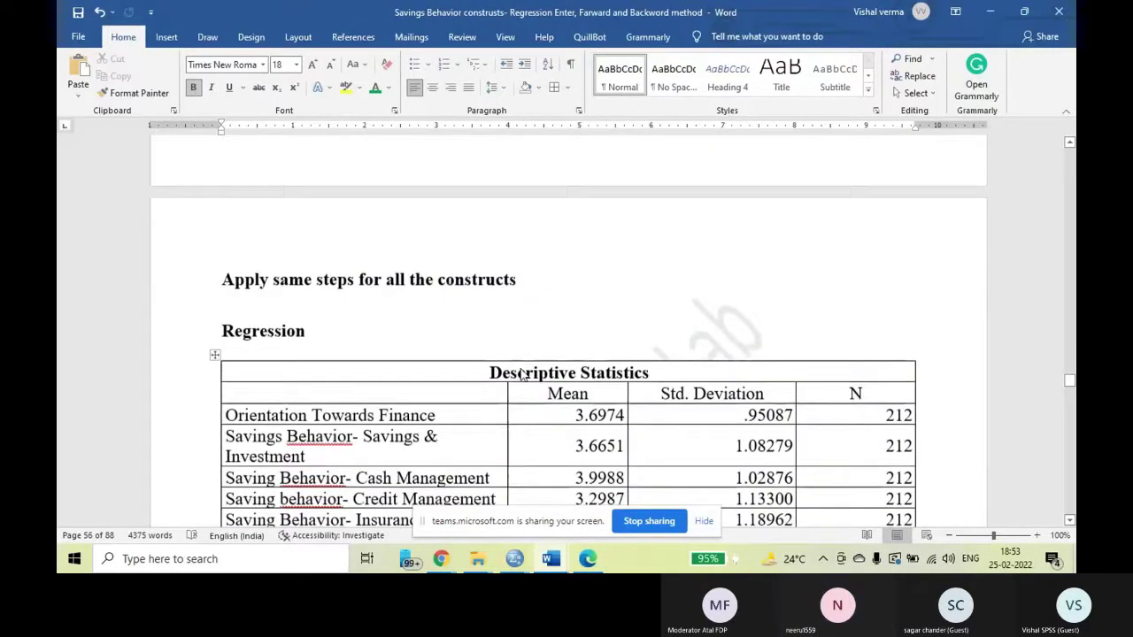
pyautogui.scroll(5, 522, 375)
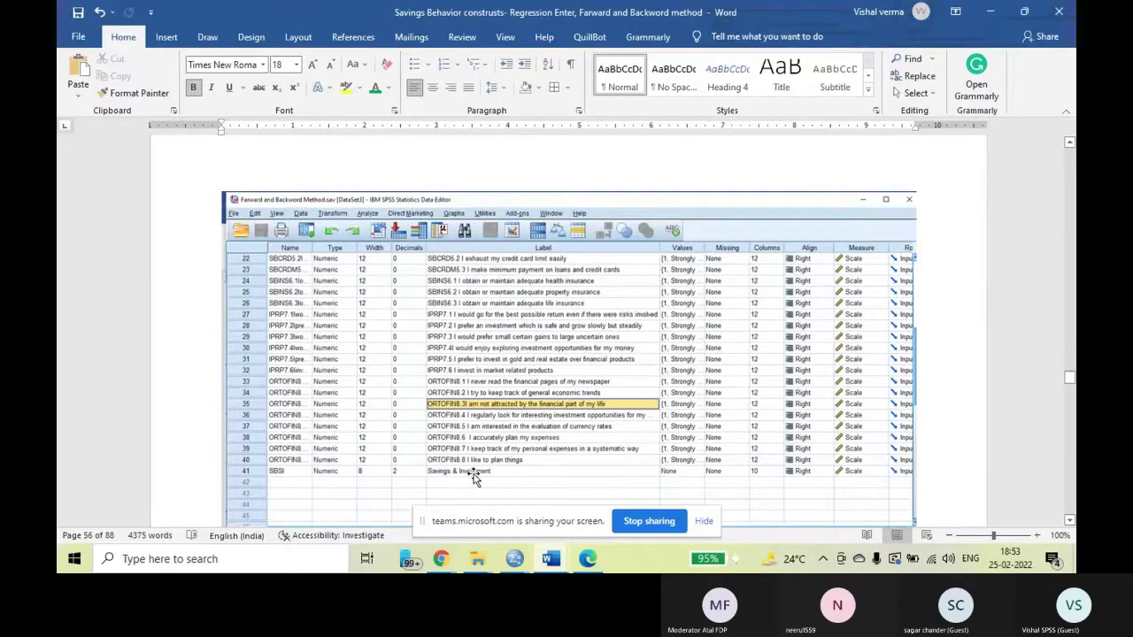
pyautogui.scroll(-3, 478, 464)
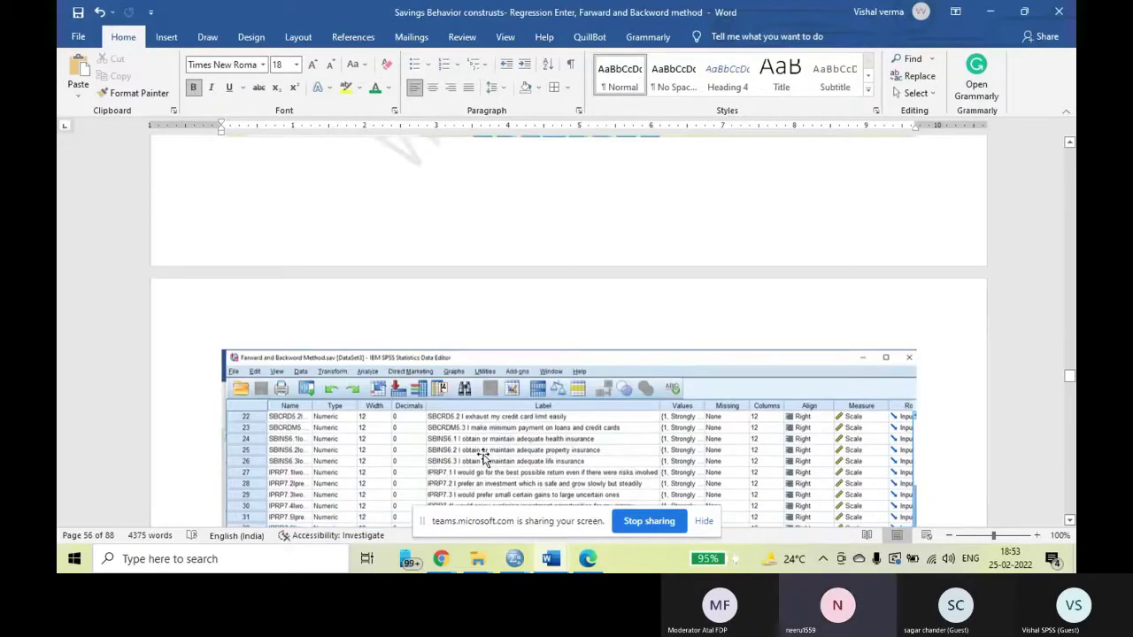
pyautogui.scroll(4, 487, 453)
# Step: Point out the line "Apply same steps for all the constructs" above the Regression heading by selecting it, then deselect it
pyautogui.scroll(-10, 488, 448)
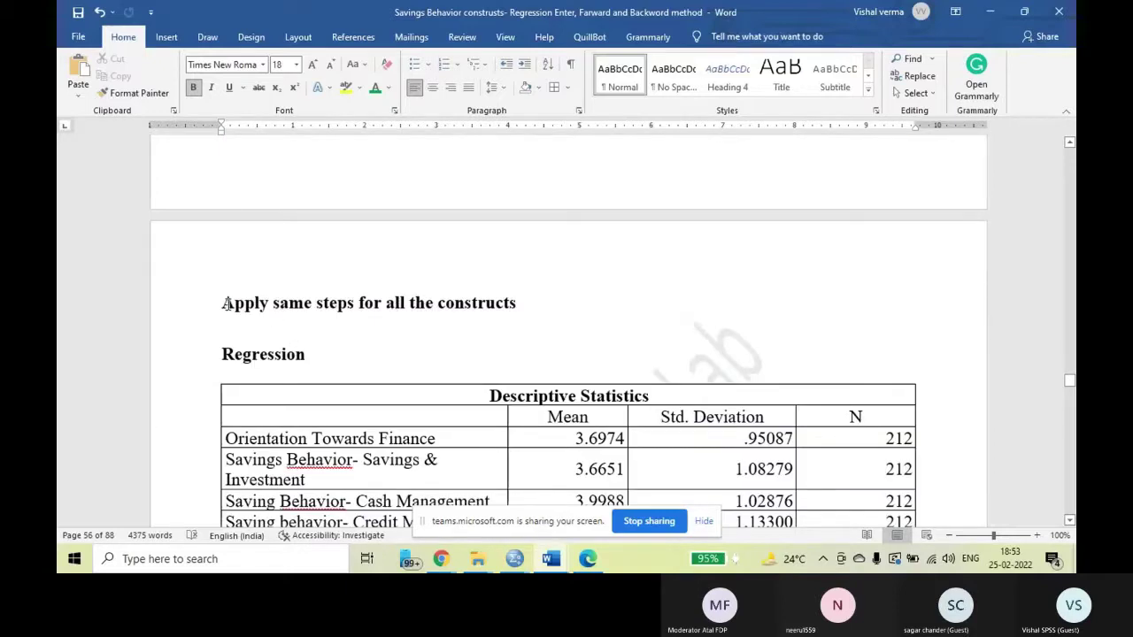
pyautogui.moveTo(228, 305); pyautogui.dragTo(541, 305)
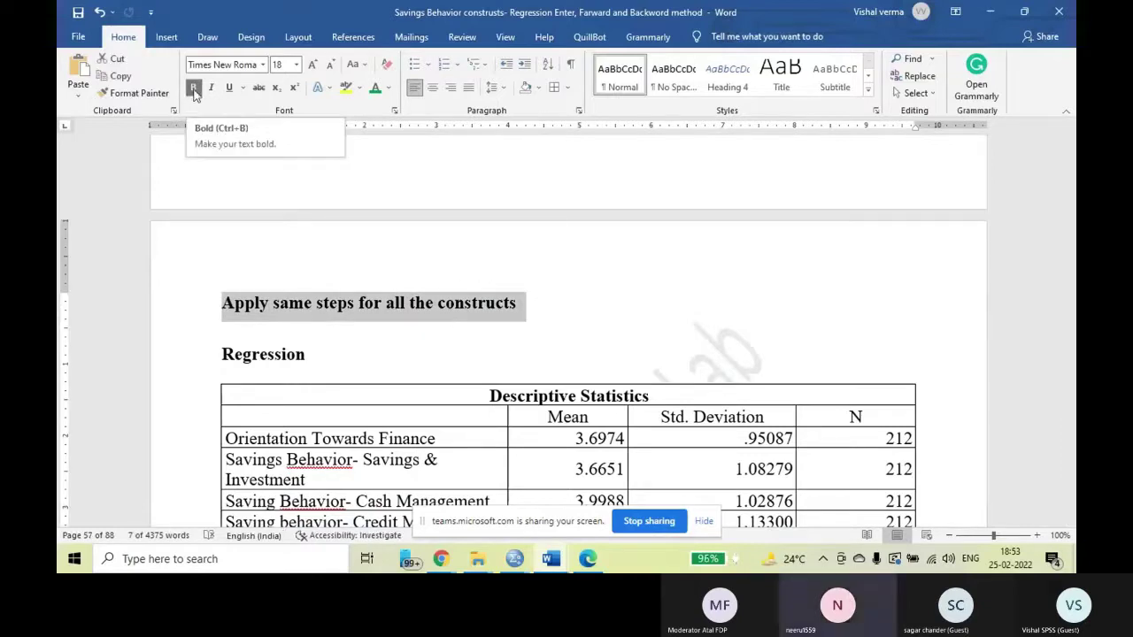
pyautogui.click(354, 359)
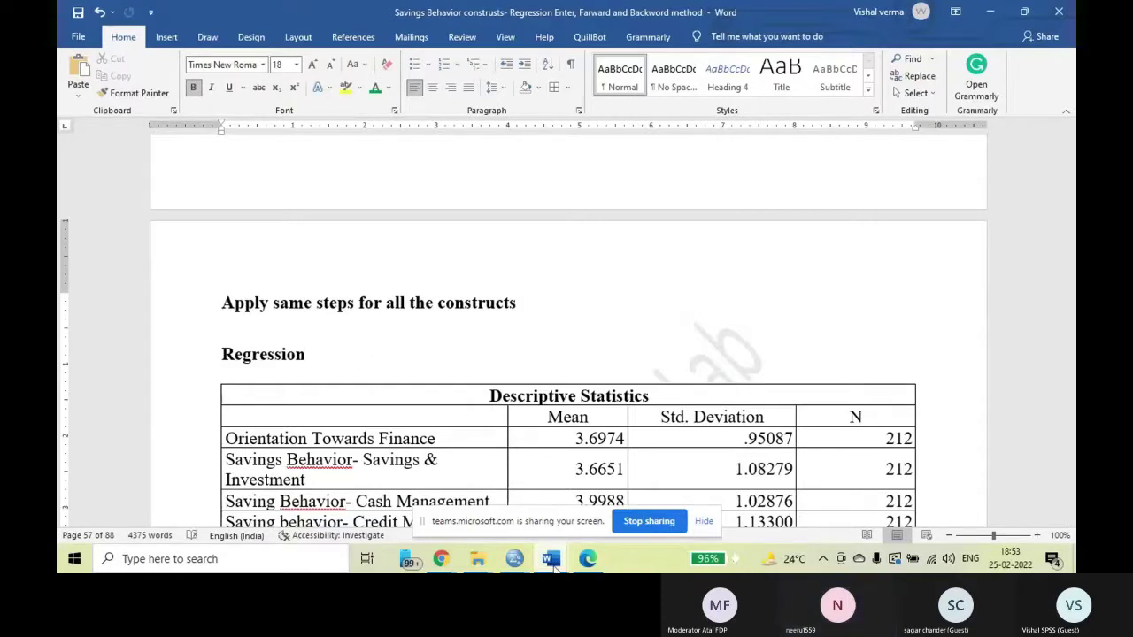
# Step: Switch to the document "Independent and dependent variables ORTOFIN" and select the SBSI 3.1 to 3.5 item range under Savings & Investment
pyautogui.moveTo(555, 567)
pyautogui.click(708, 487)
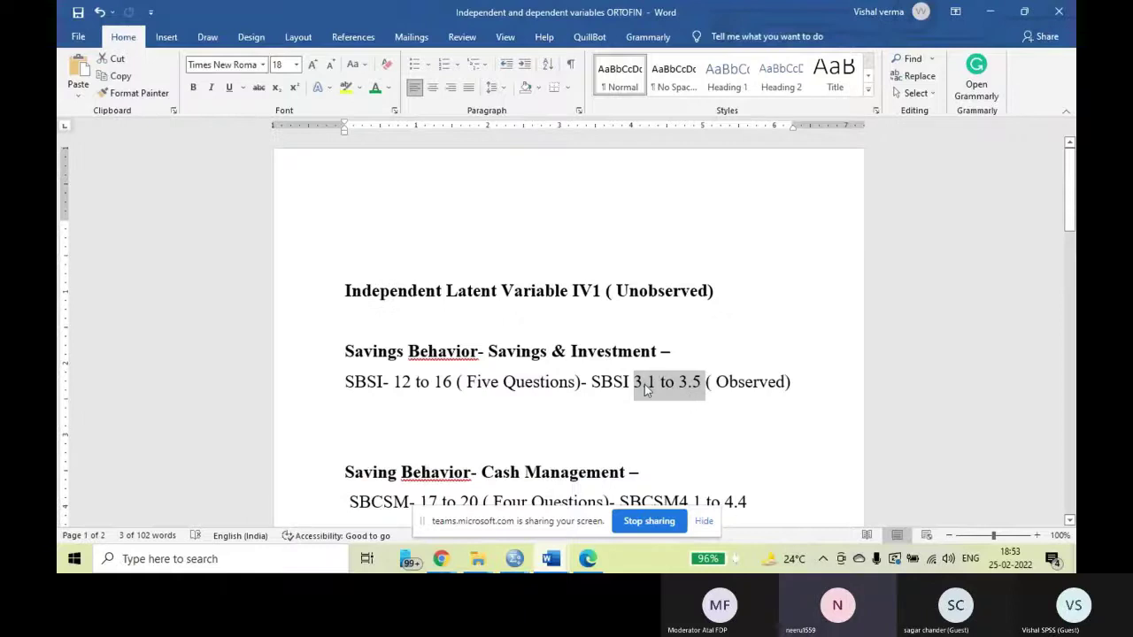
pyautogui.moveTo(591, 381); pyautogui.dragTo(691, 384)
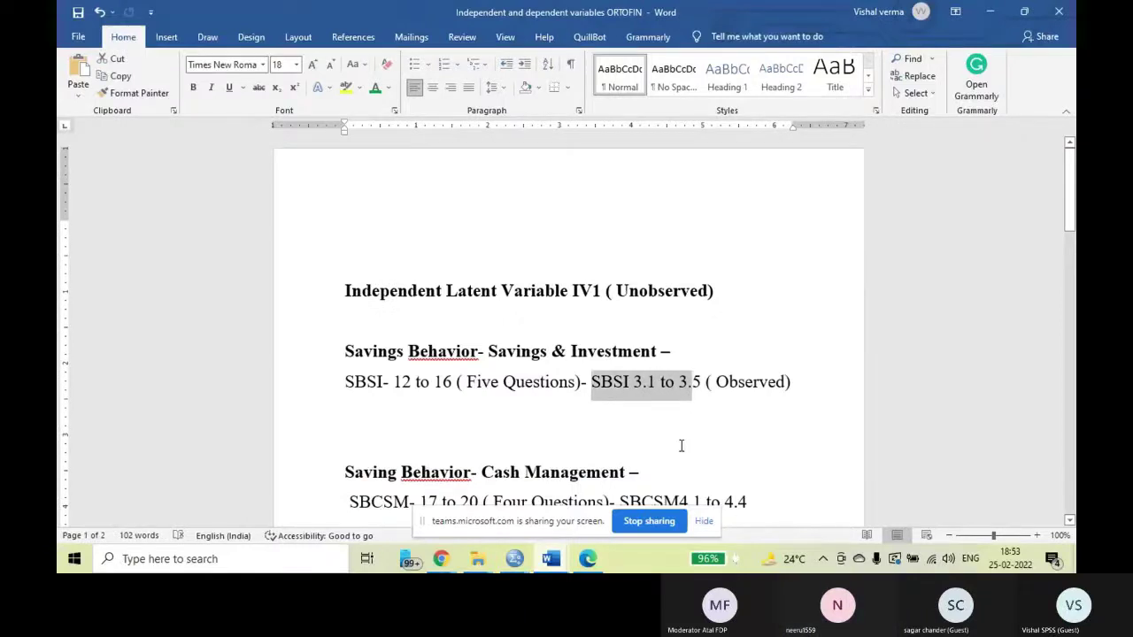
# Step: Review the remaining construct item ranges, from Cash Management through Risk Profiling to the dependent variable ORTOFIN
pyautogui.scroll(-3, 677, 438)
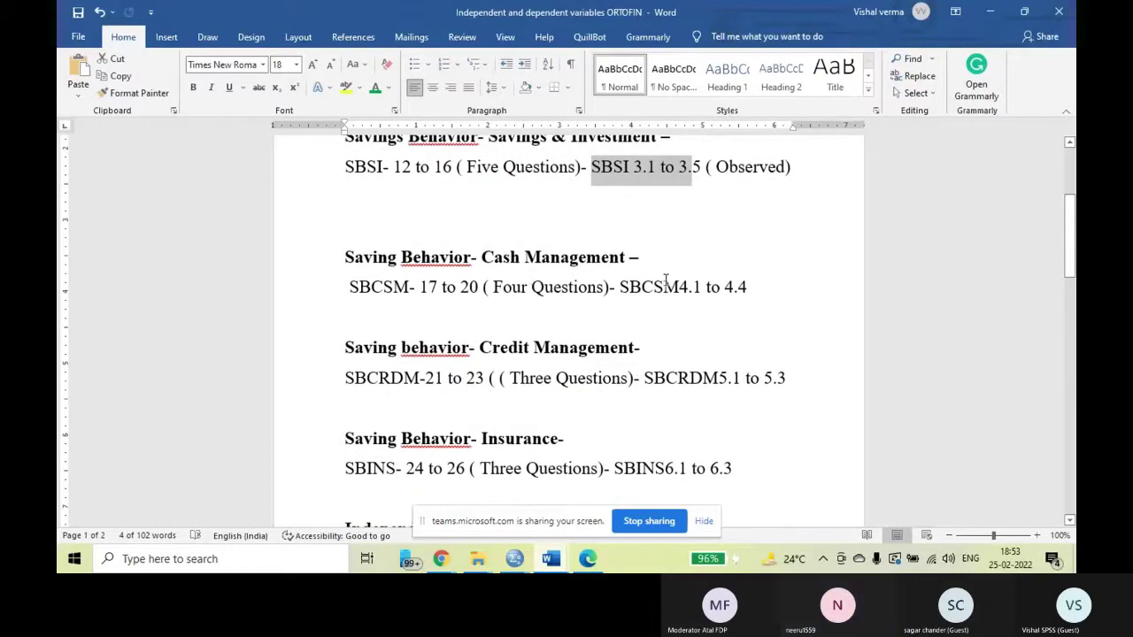
pyautogui.scroll(-1, 632, 321)
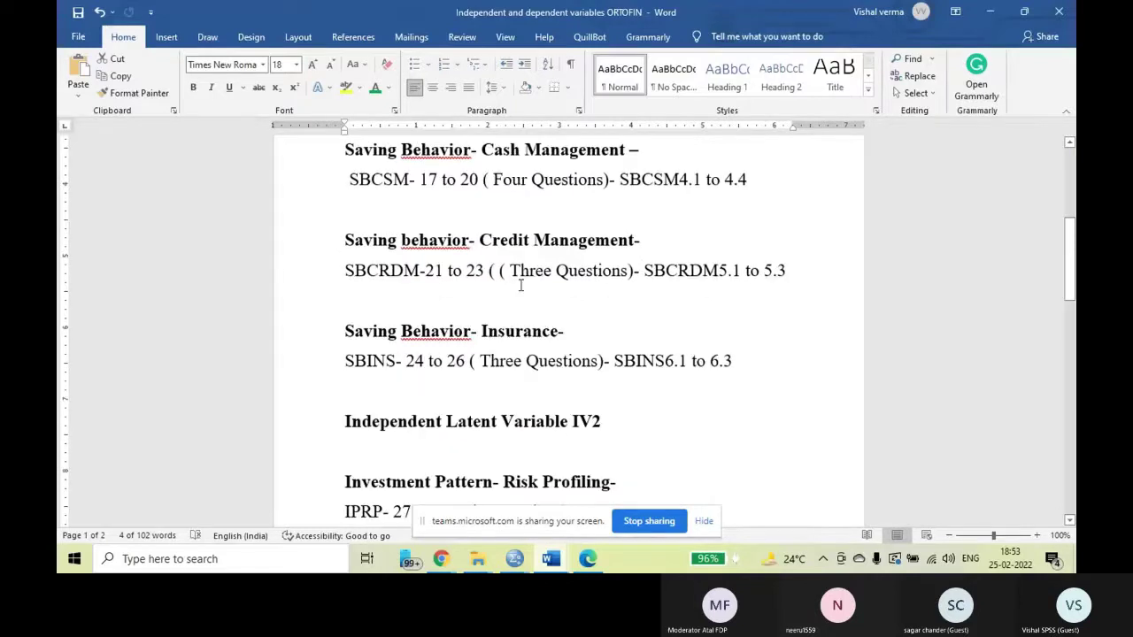
pyautogui.scroll(-2, 542, 278)
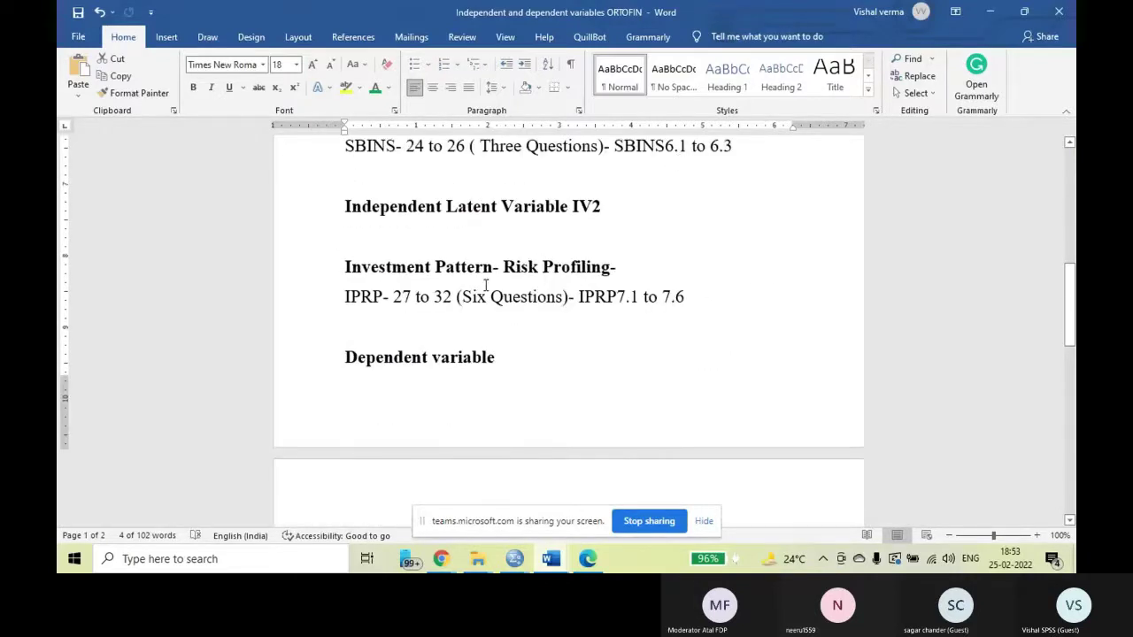
pyautogui.scroll(-2, 621, 403)
pyautogui.scroll(-1, 620, 403)
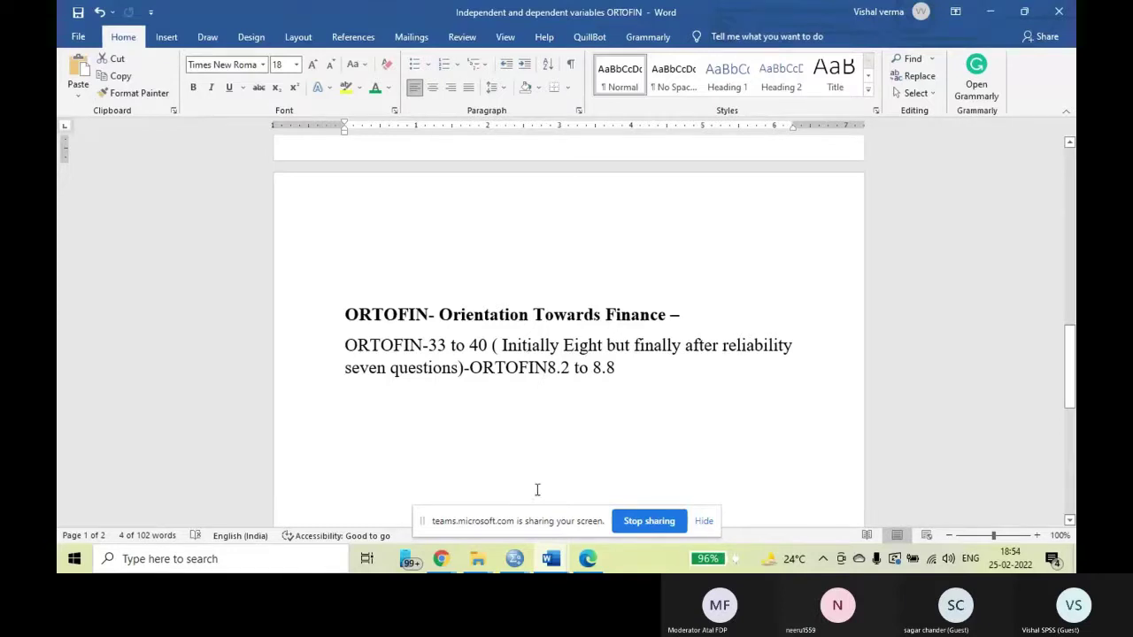
# Step: Switch to the Savings Behavior constructs regression document and look through the Descriptive Statistics and Correlations tables under the Regression heading
pyautogui.moveTo(552, 564)
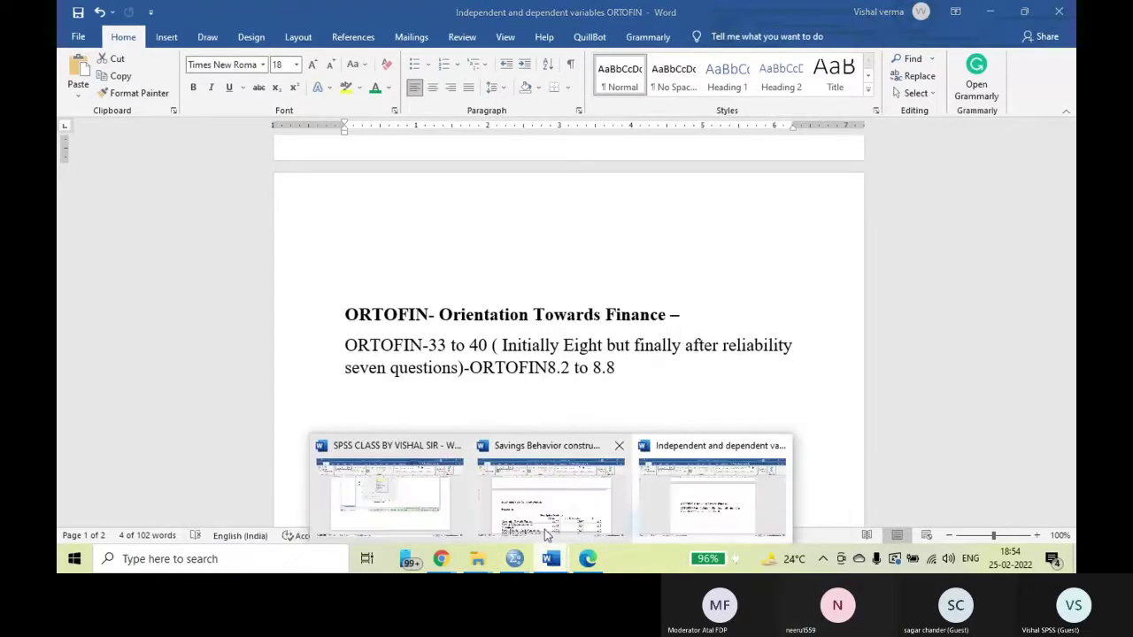
pyautogui.click(546, 504)
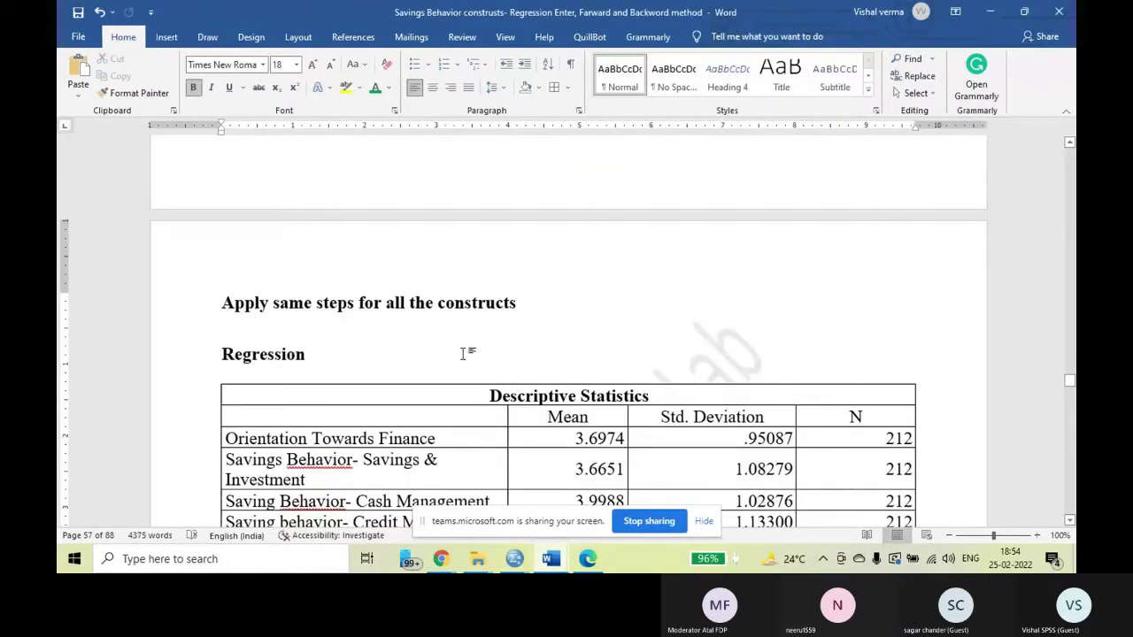
pyautogui.scroll(-3, 464, 351)
pyautogui.scroll(-2, 464, 354)
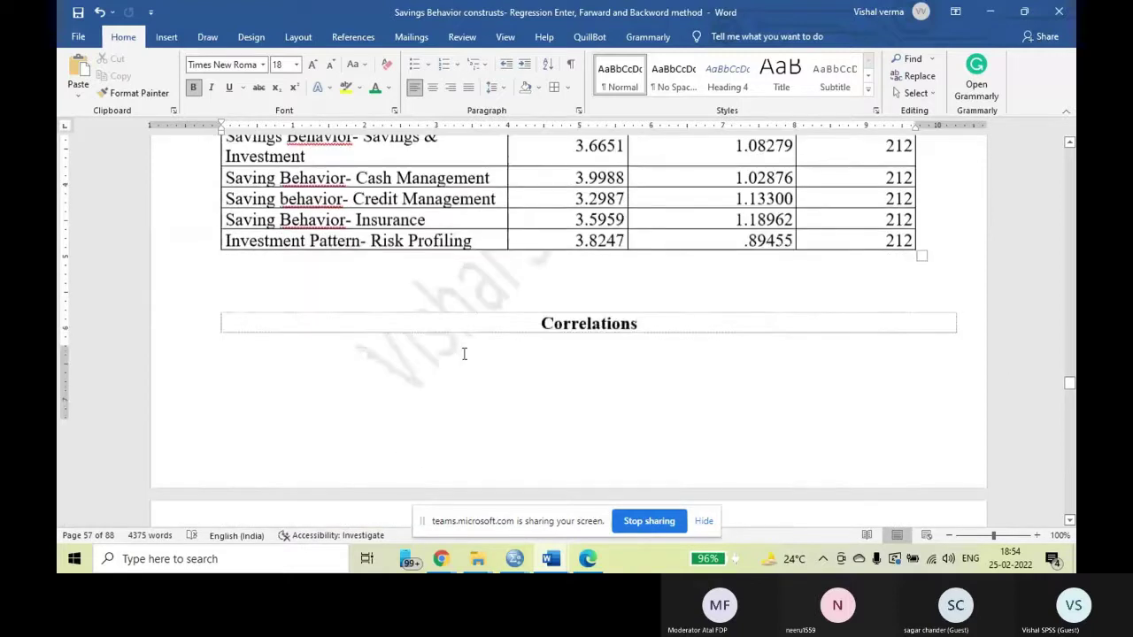
pyautogui.scroll(-7, 463, 354)
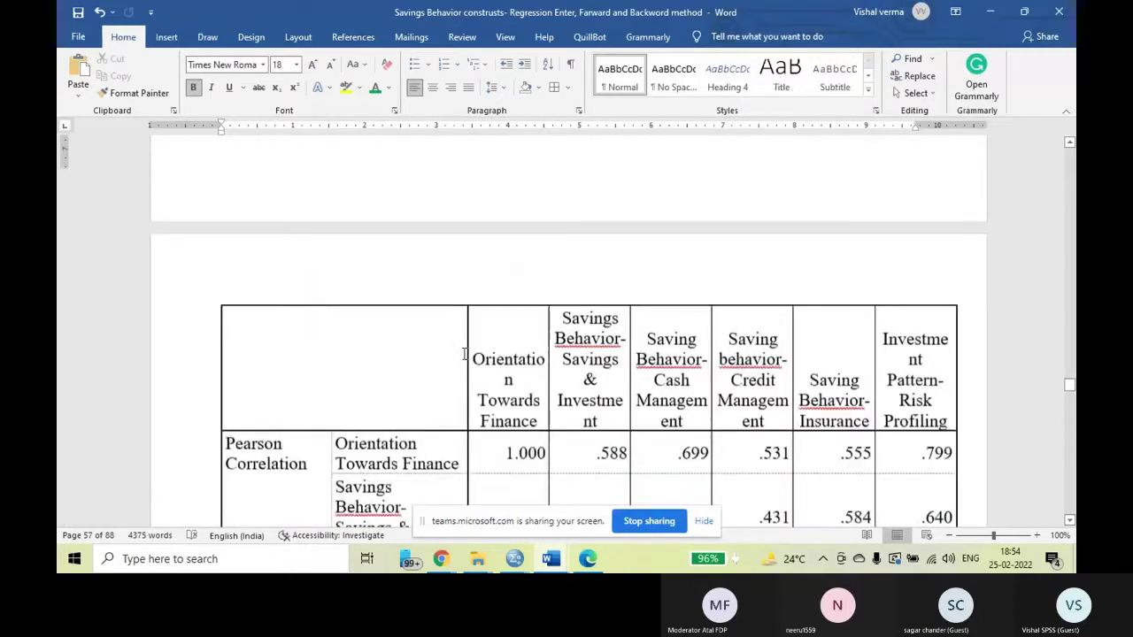
pyautogui.scroll(-20, 464, 354)
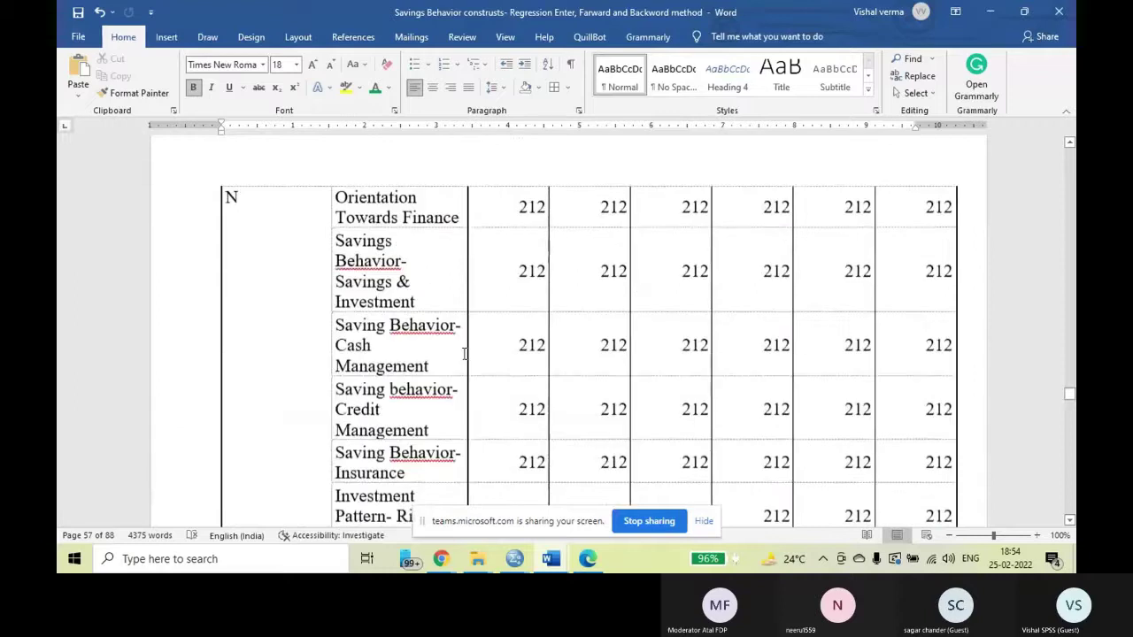
pyautogui.scroll(-10, 464, 354)
# Step: Examine the Variables Entered/Removed table and select the method name "Enter" to point it out
pyautogui.scroll(3, 463, 354)
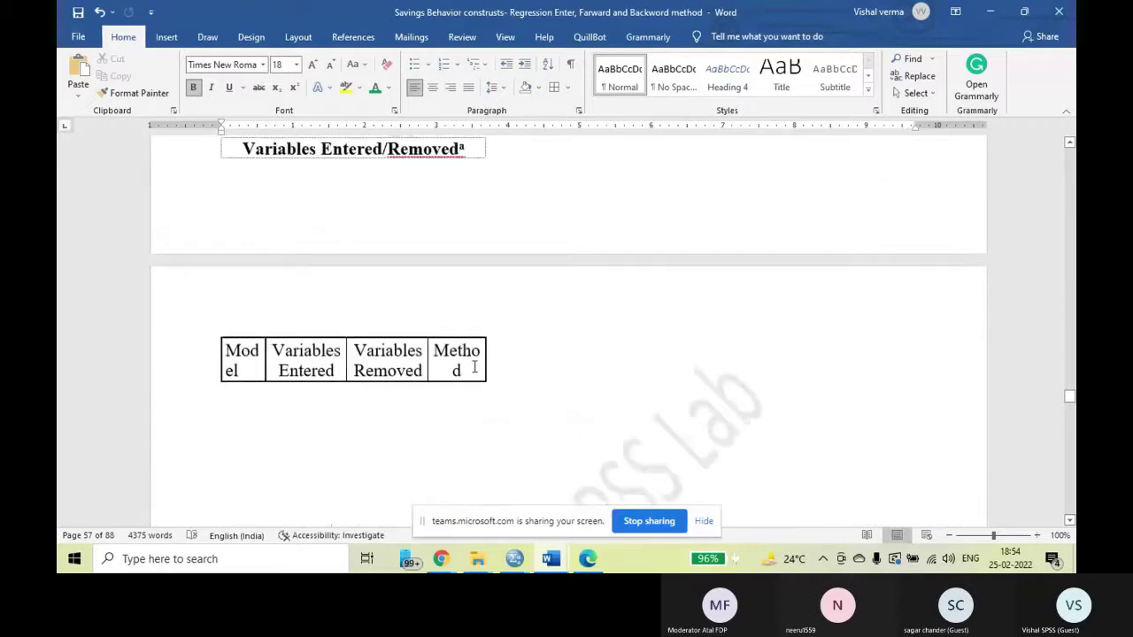
pyautogui.scroll(2, 474, 367)
pyautogui.scroll(-6, 478, 380)
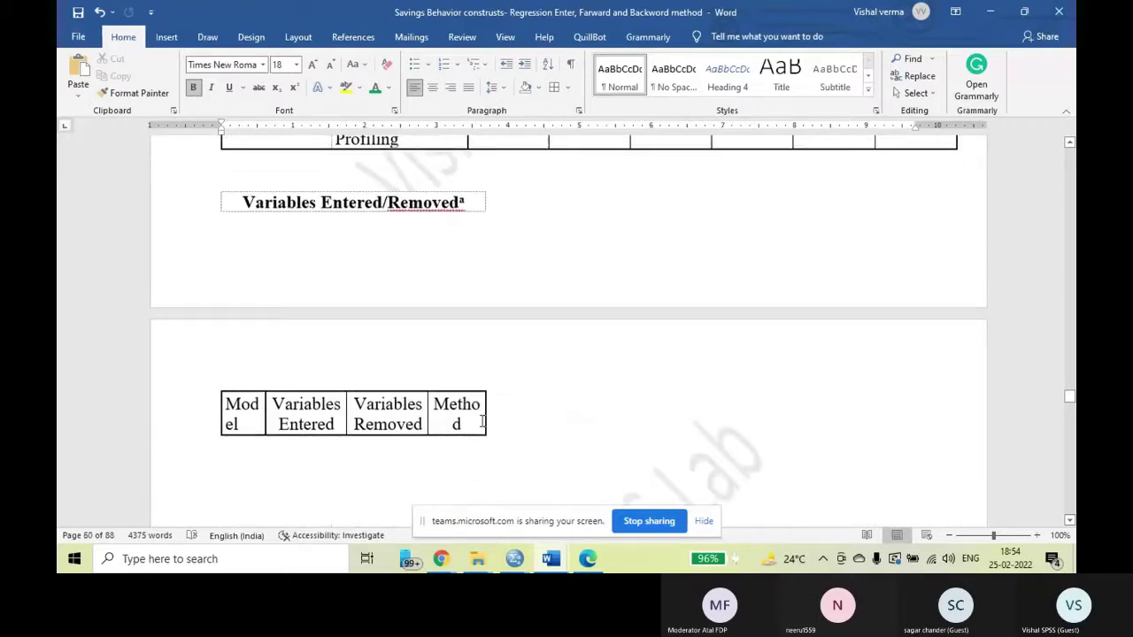
pyautogui.scroll(-5, 487, 408)
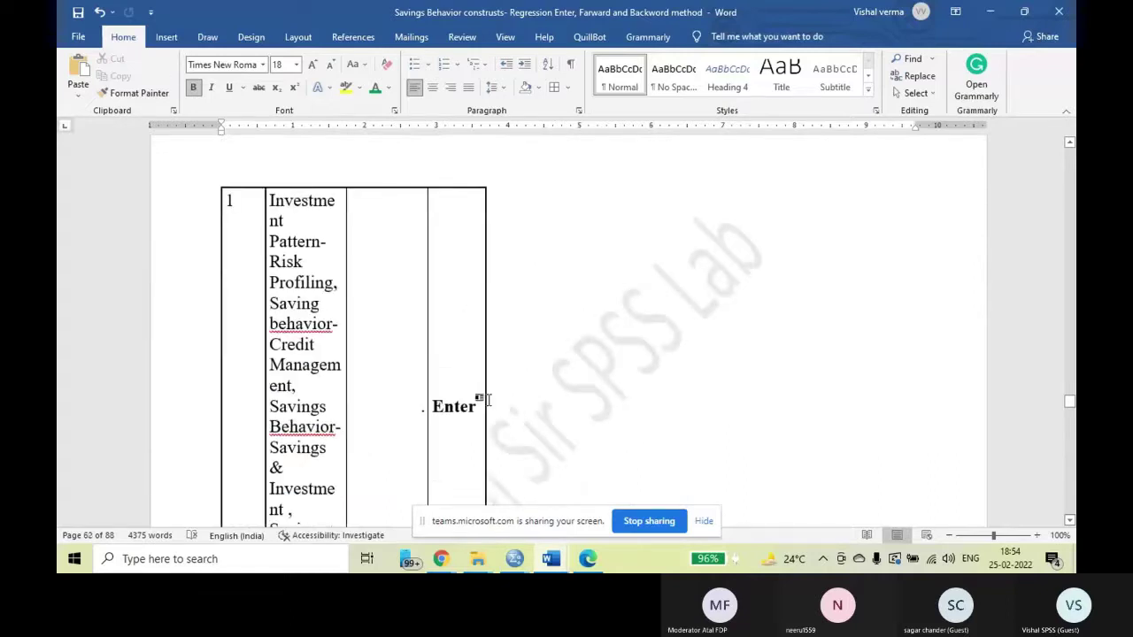
pyautogui.scroll(-3, 486, 401)
pyautogui.moveTo(432, 299); pyautogui.dragTo(478, 302)
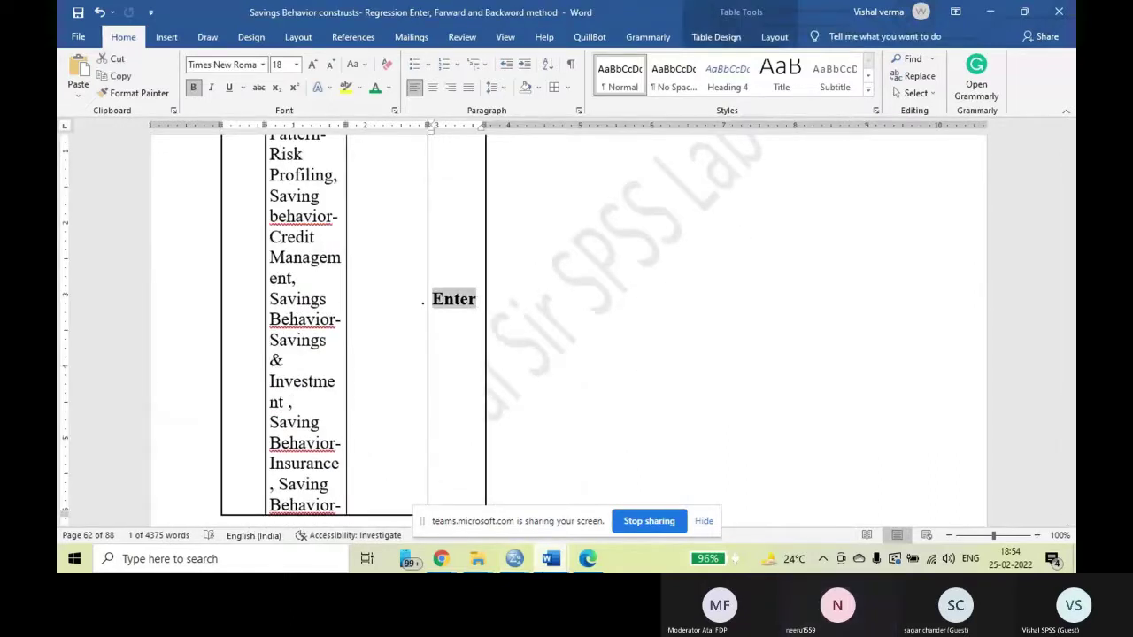
# Step: Point out the R Square heading and its value in the Enter method's Model Summary table by selecting both cells
pyautogui.scroll(-4, 682, 346)
pyautogui.scroll(-8, 682, 346)
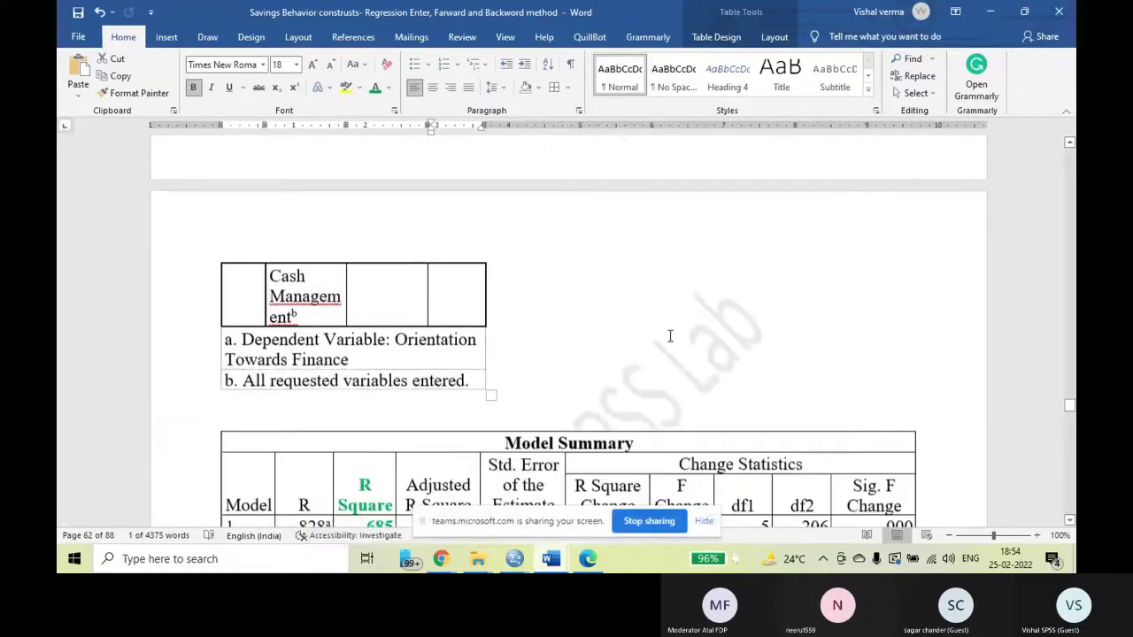
pyautogui.moveTo(372, 262); pyautogui.dragTo(365, 301)
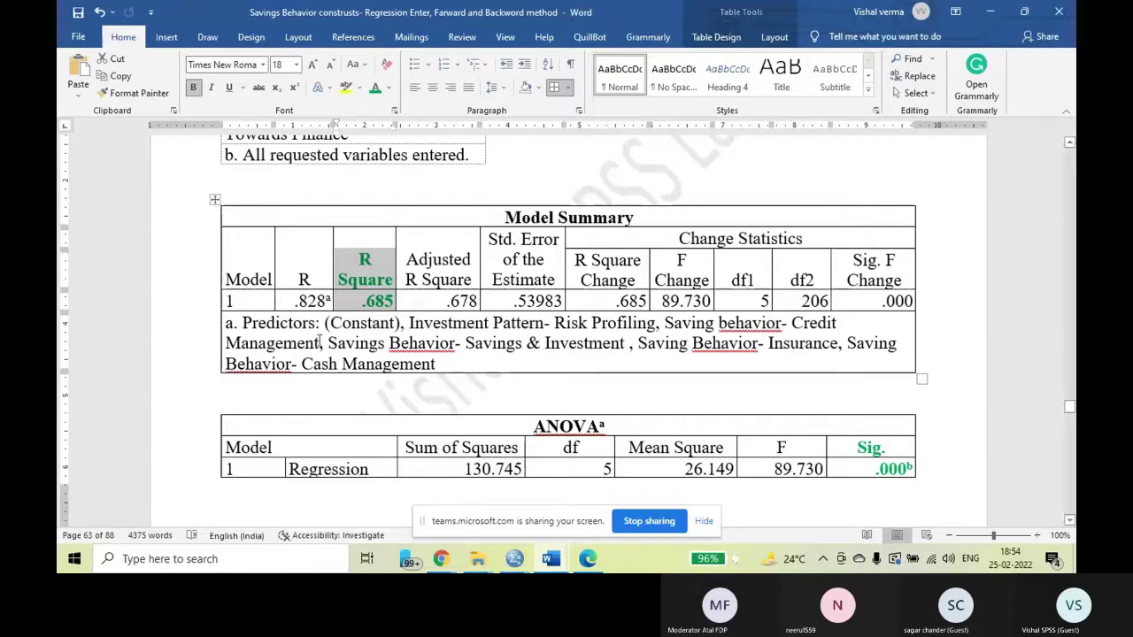
# Step: Examine the Enter method's ANOVA table and the Sig. values of the predictors in the Coefficients table
pyautogui.scroll(-3, 659, 390)
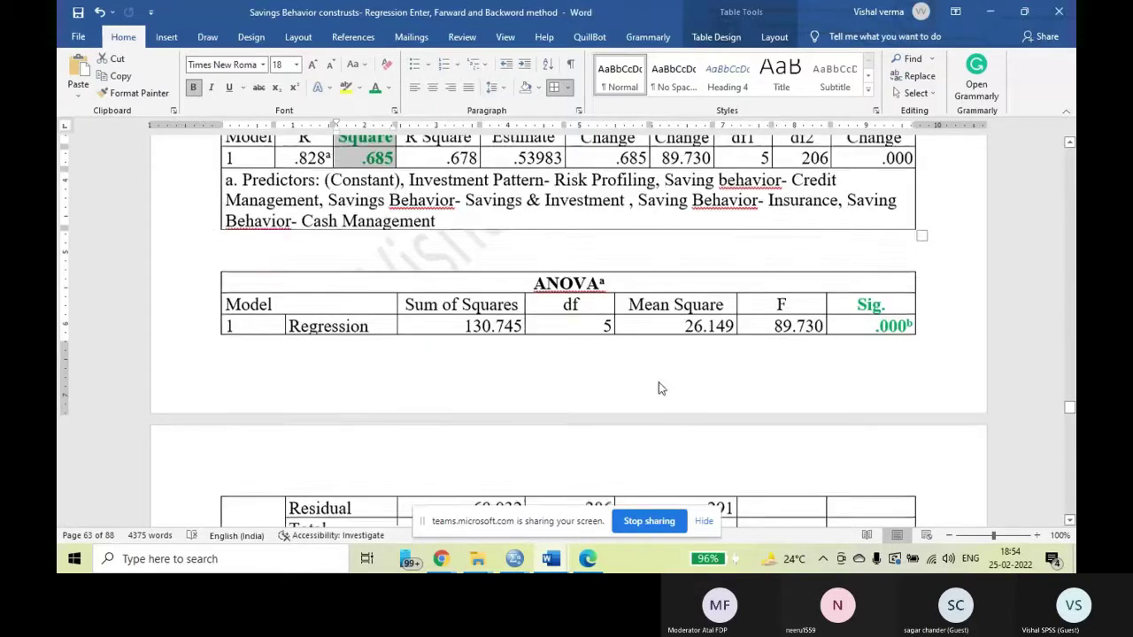
pyautogui.scroll(-1, 650, 318)
pyautogui.scroll(-5, 646, 306)
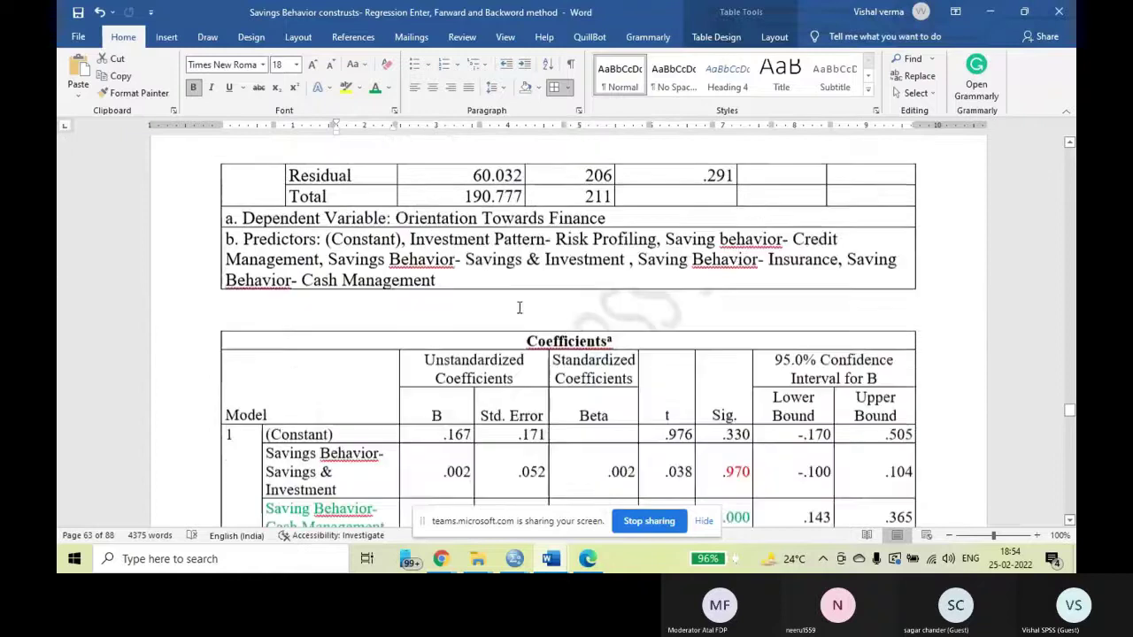
pyautogui.scroll(-1, 516, 307)
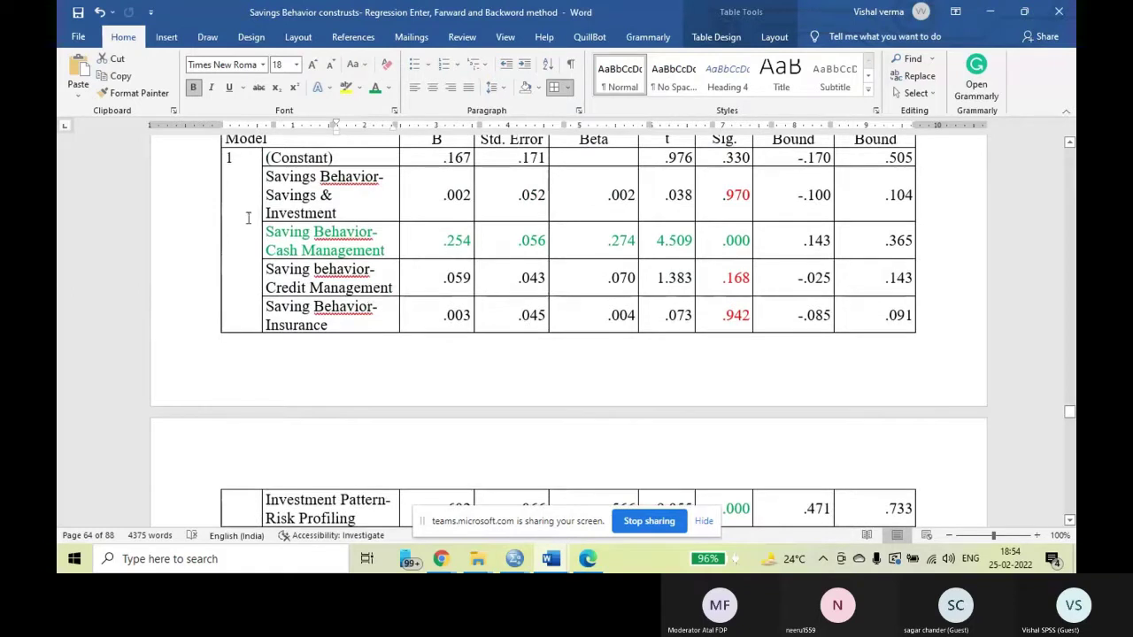
# Step: Reduce the Enter method's Coefficients table text to 14 pt and color its "Investment Pattern- Risk Profiling" label green
pyautogui.scroll(4, 236, 293)
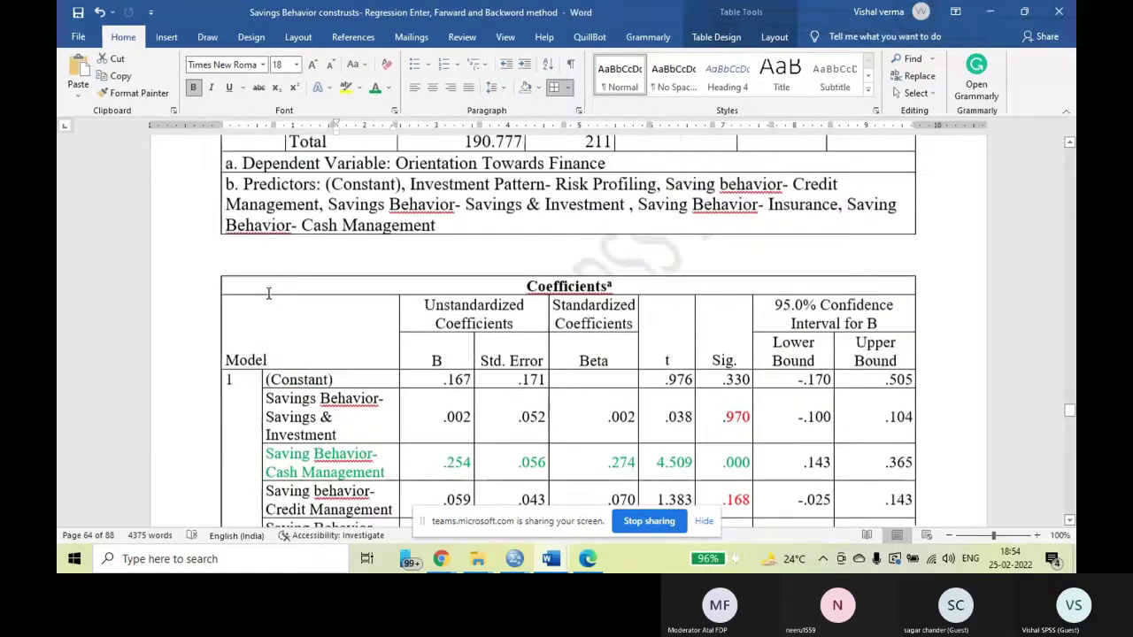
pyautogui.click(236, 294)
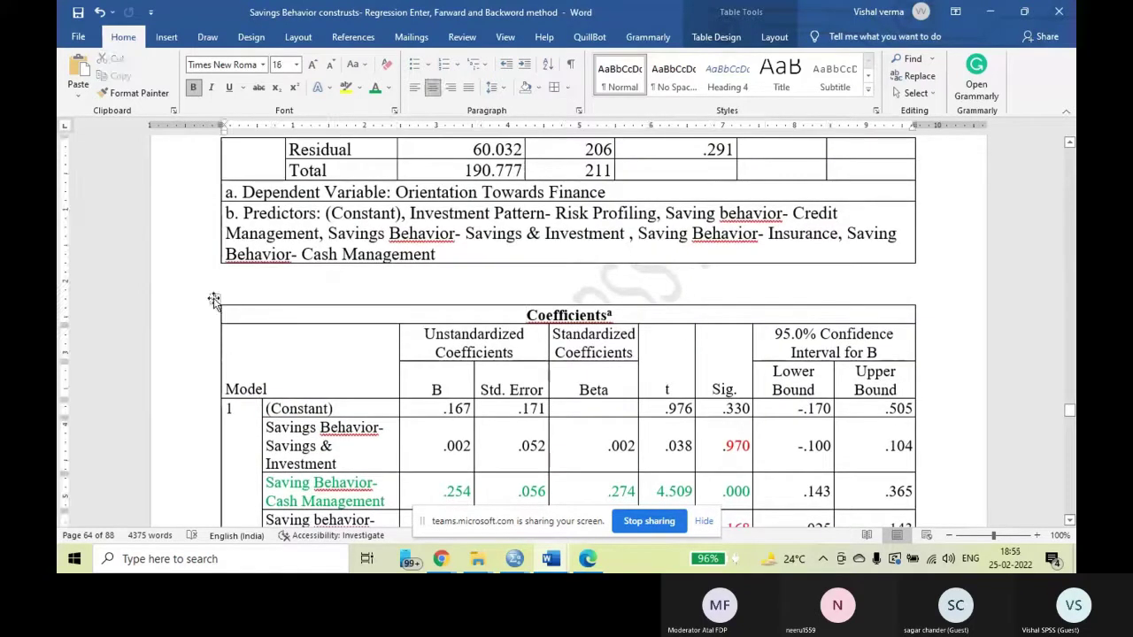
pyautogui.click(214, 300)
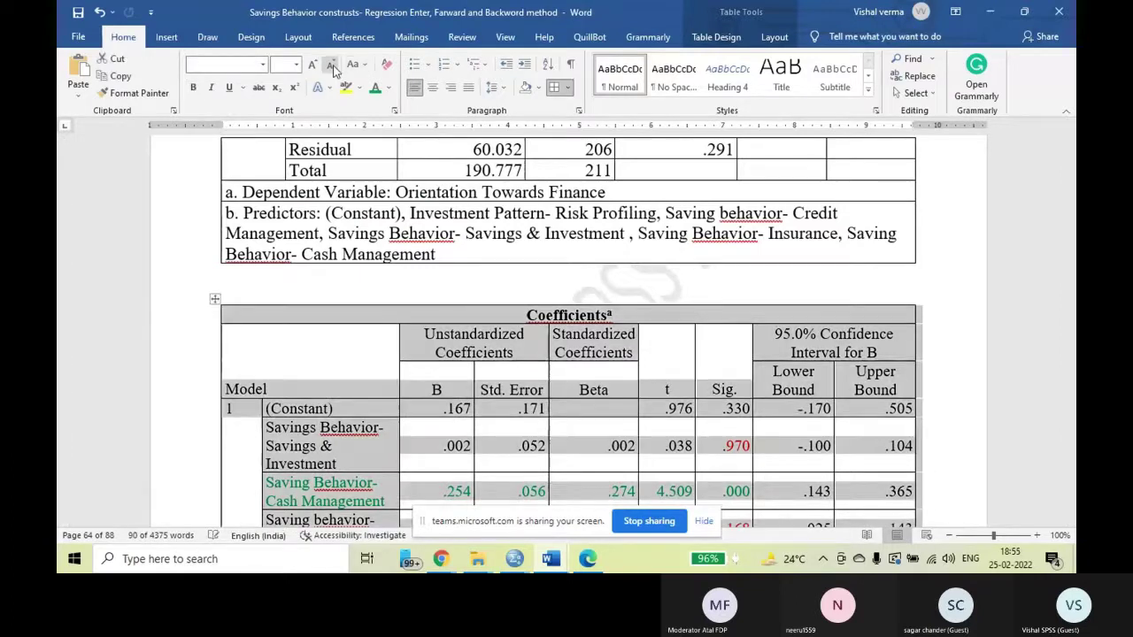
pyautogui.scroll(-5, 663, 387)
pyautogui.scroll(2, 682, 397)
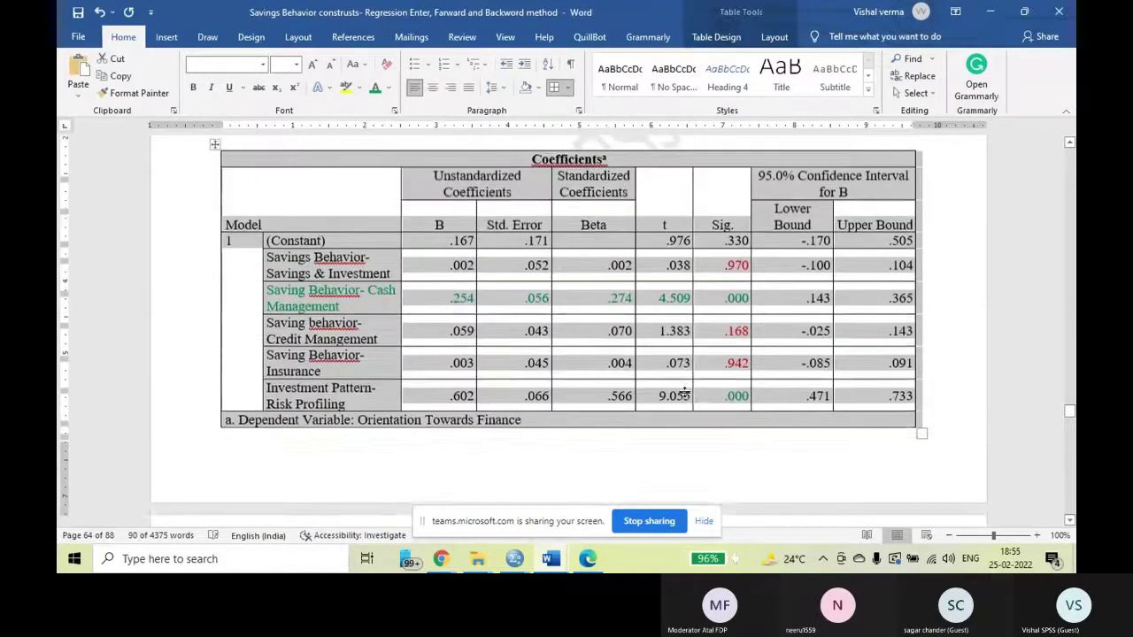
pyautogui.click(965, 350)
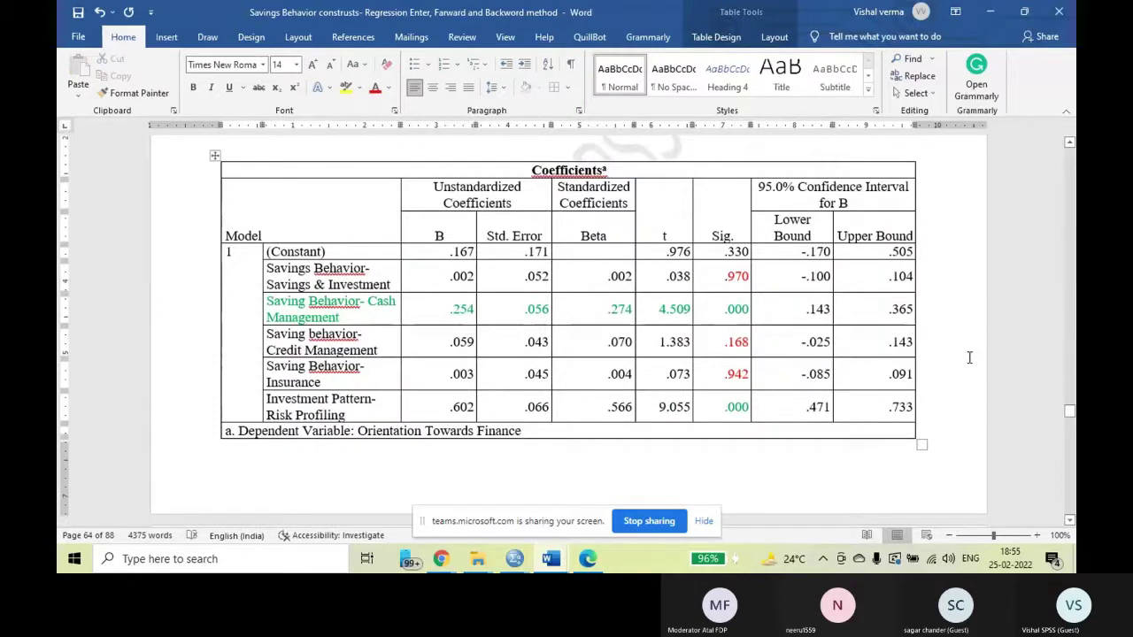
pyautogui.click(271, 400)
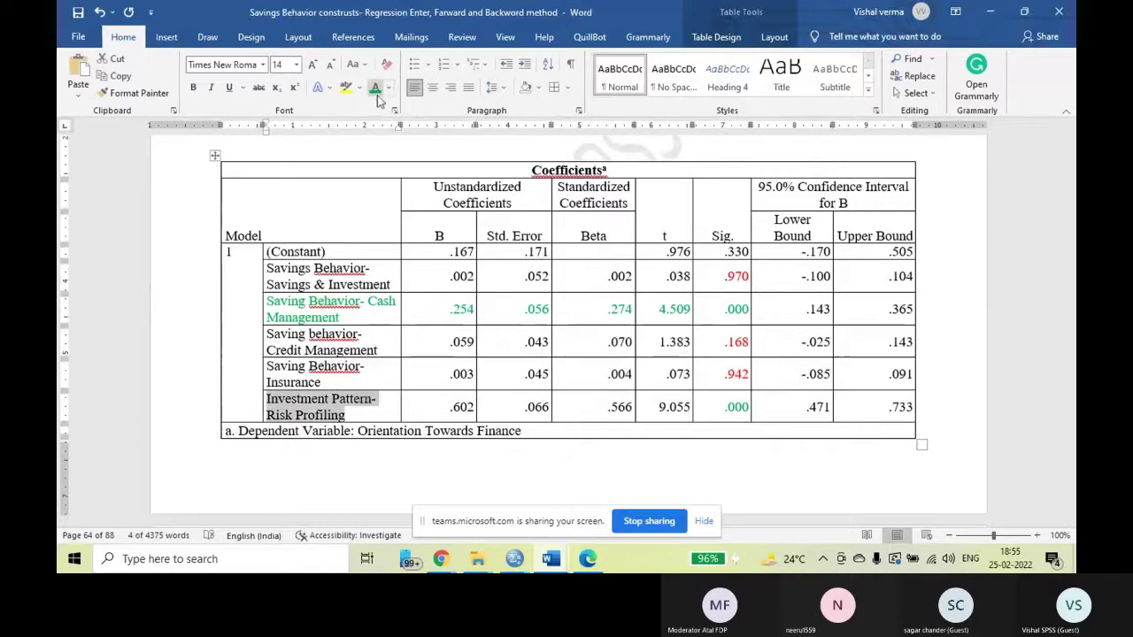
pyautogui.click(418, 309)
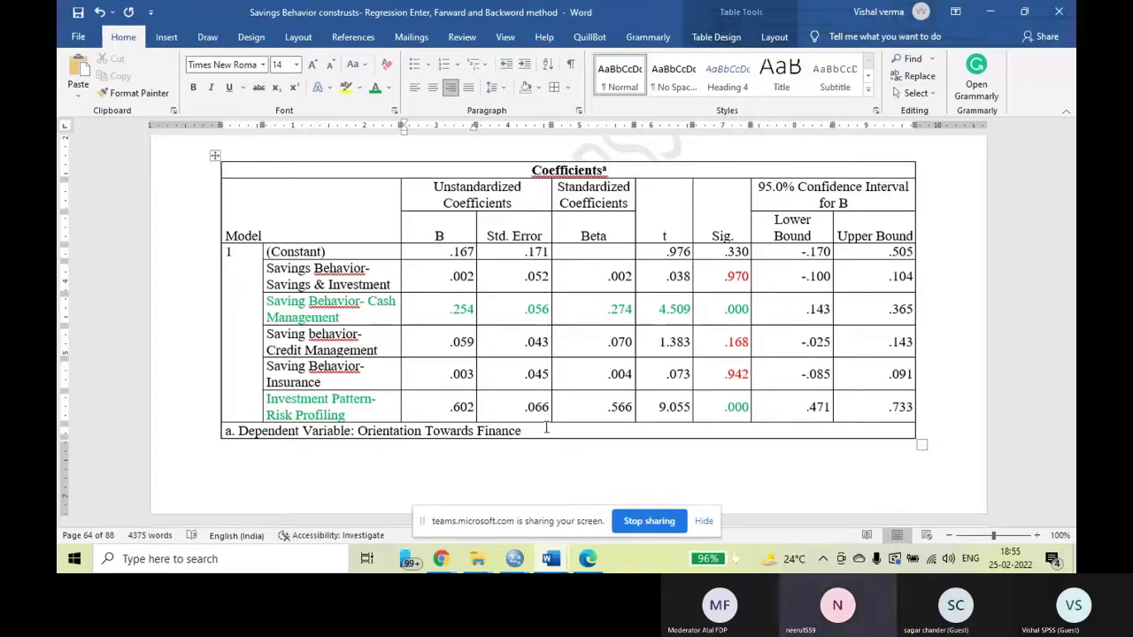
# Step: Find the Forward Method's Model Summary and select the predictor names in footnote a, followed by those in footnote b
pyautogui.scroll(-10, 501, 319)
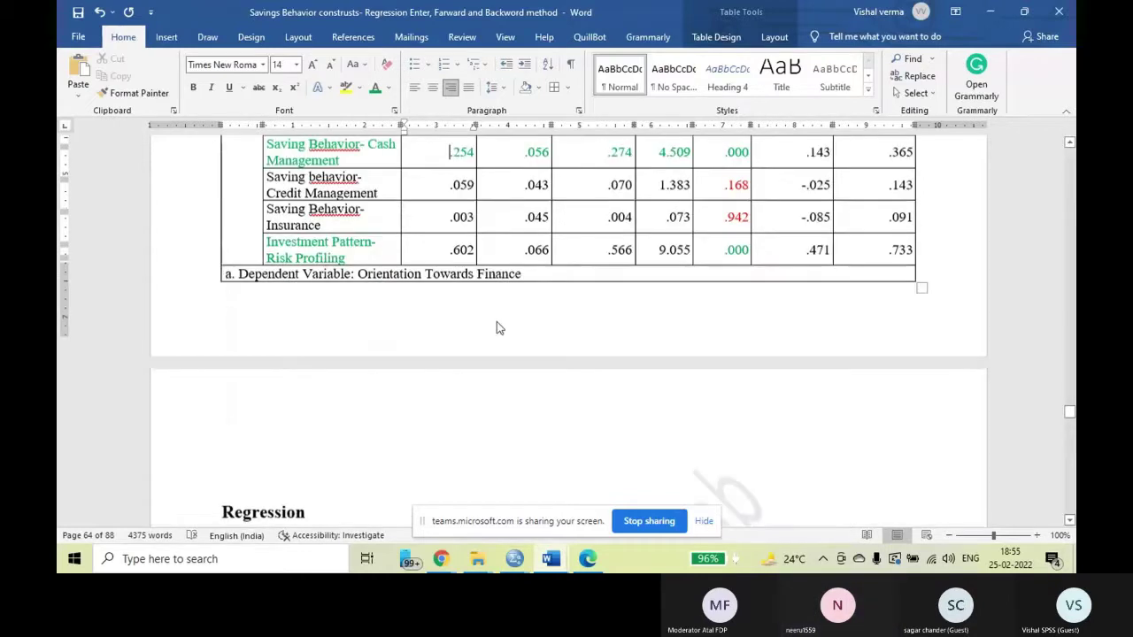
pyautogui.scroll(-12, 494, 318)
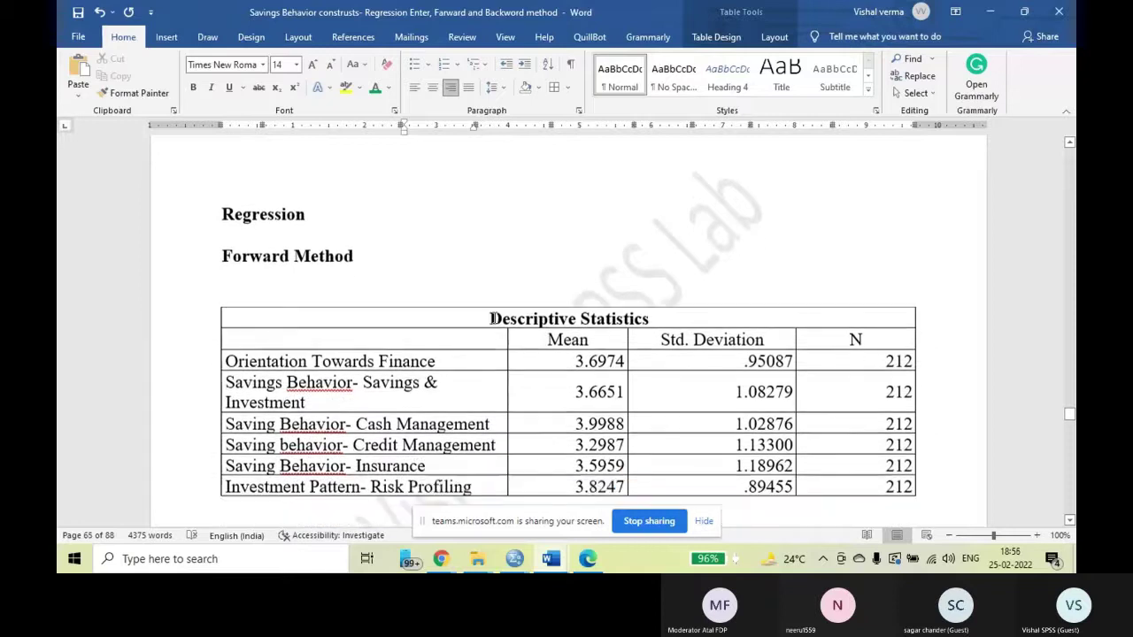
pyautogui.scroll(-10, 499, 311)
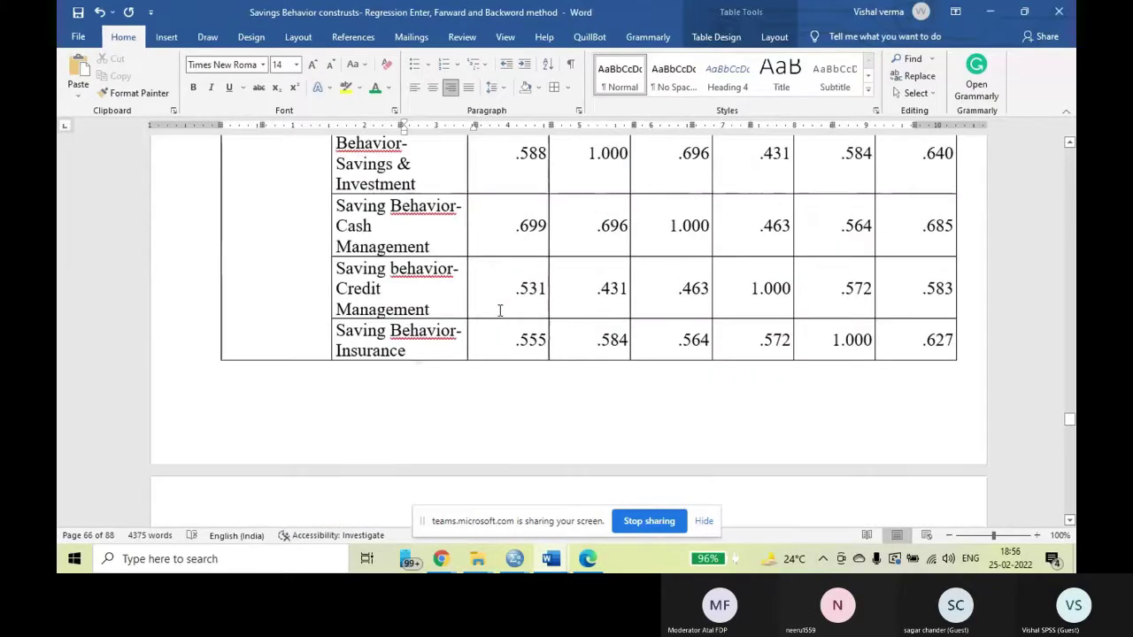
pyautogui.scroll(-12, 499, 313)
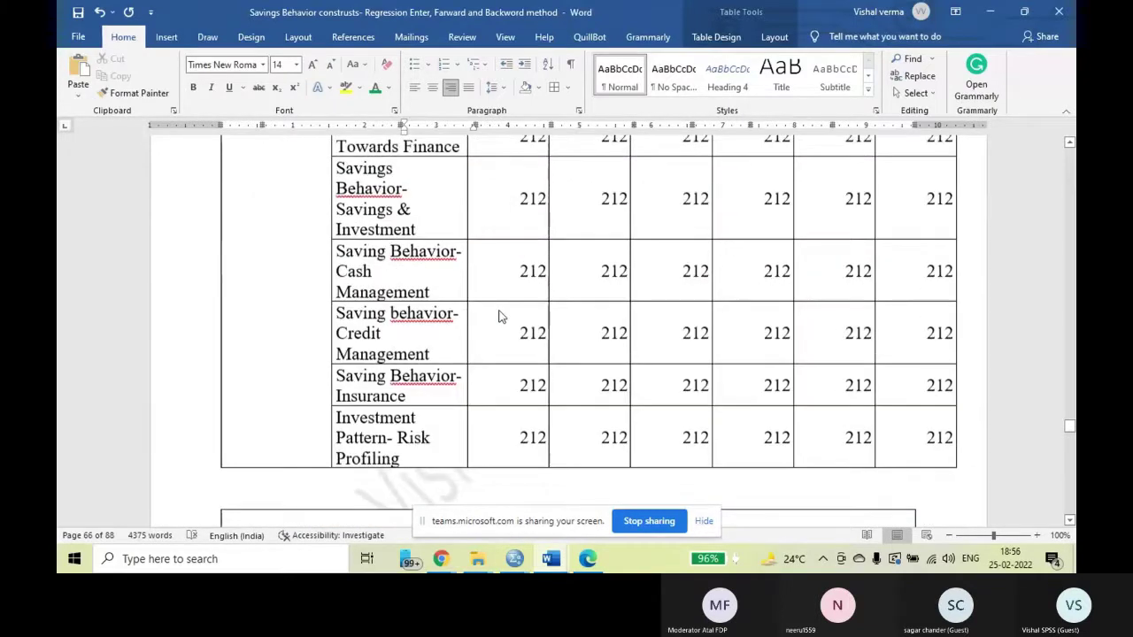
pyautogui.scroll(-1, 500, 310)
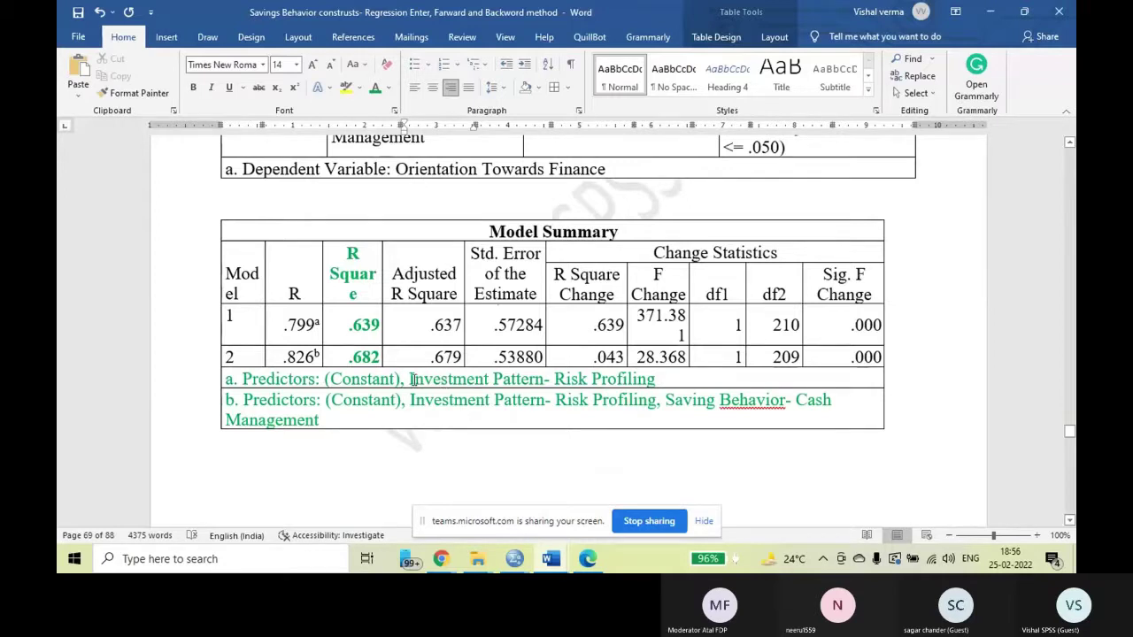
pyautogui.moveTo(412, 379); pyautogui.dragTo(655, 379)
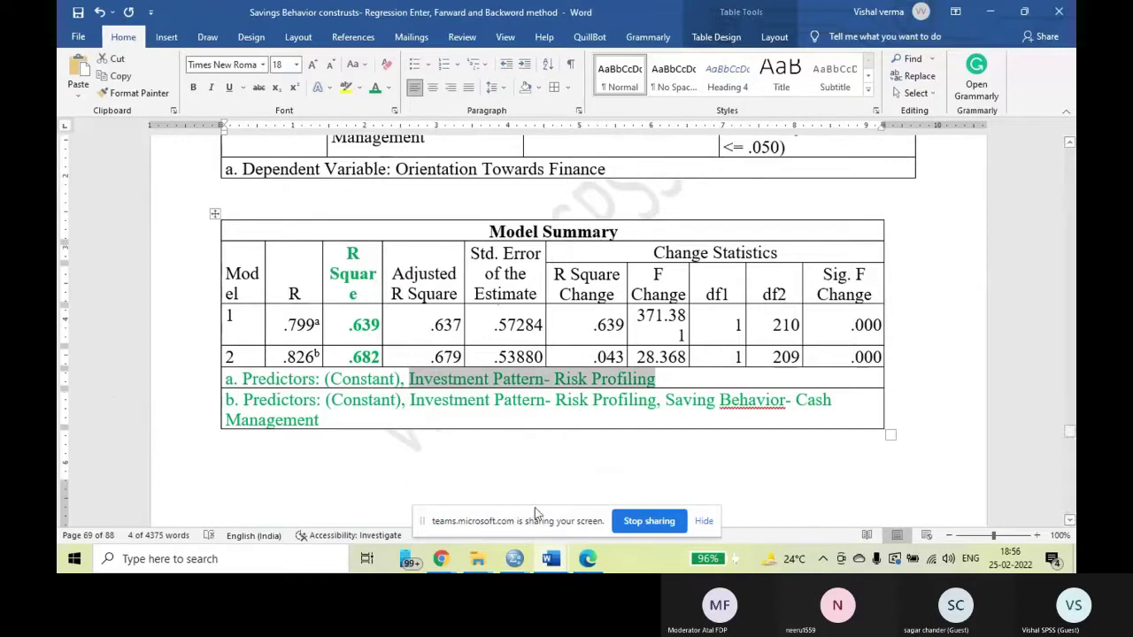
pyautogui.moveTo(409, 400); pyautogui.dragTo(321, 421)
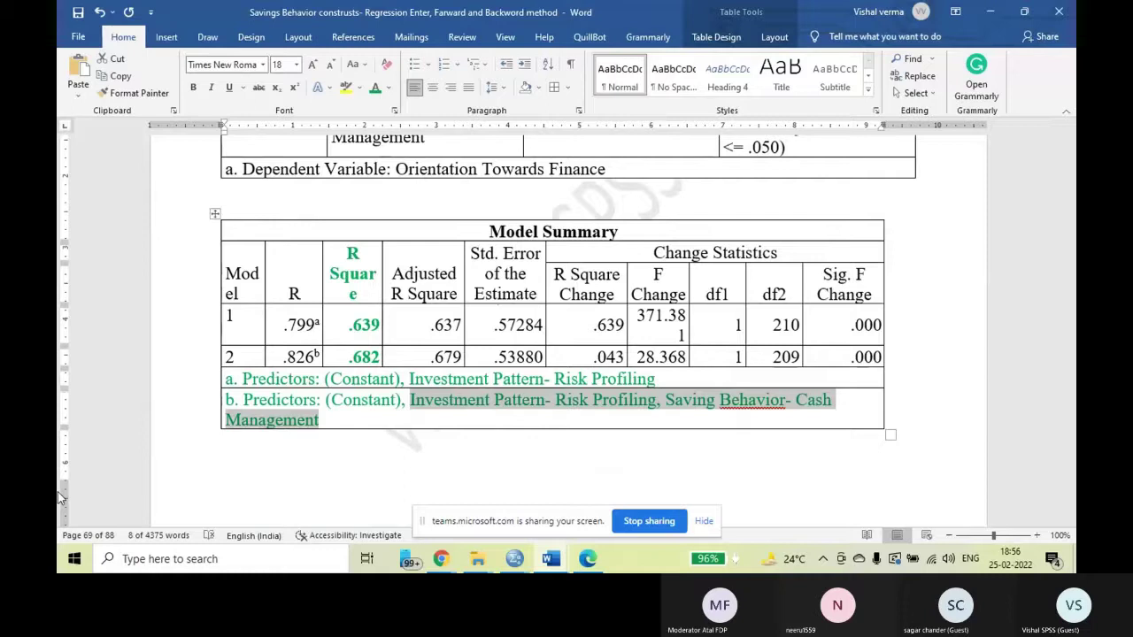
# Step: Review the Forward Method's ANOVA table and the Coefficients table for models 1 and 2
pyautogui.scroll(-2, 477, 370)
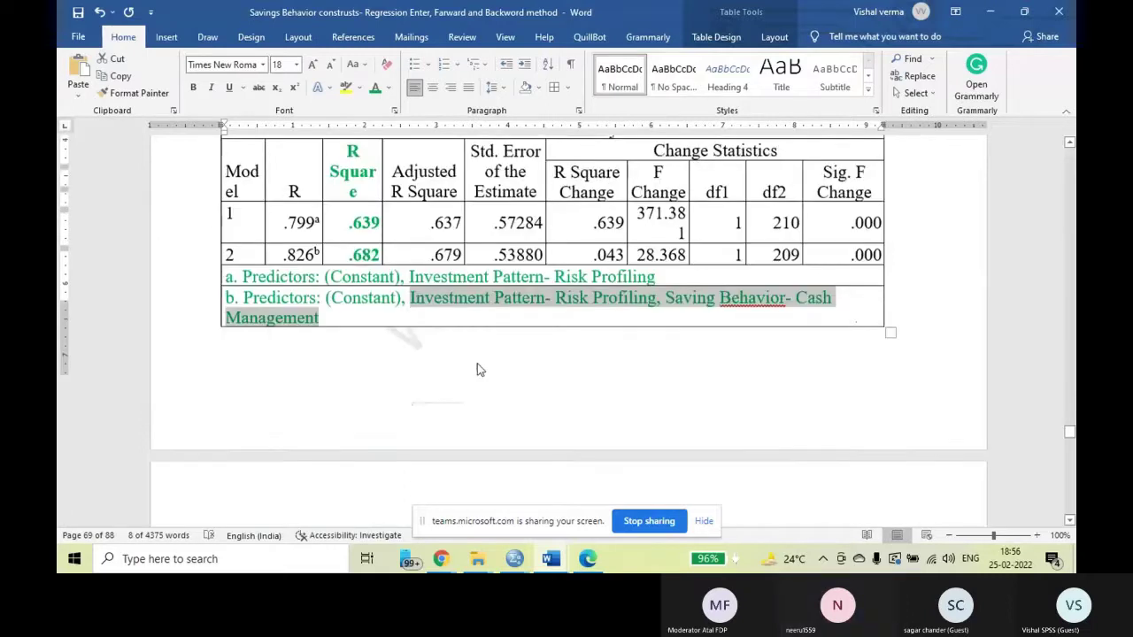
pyautogui.scroll(-6, 477, 369)
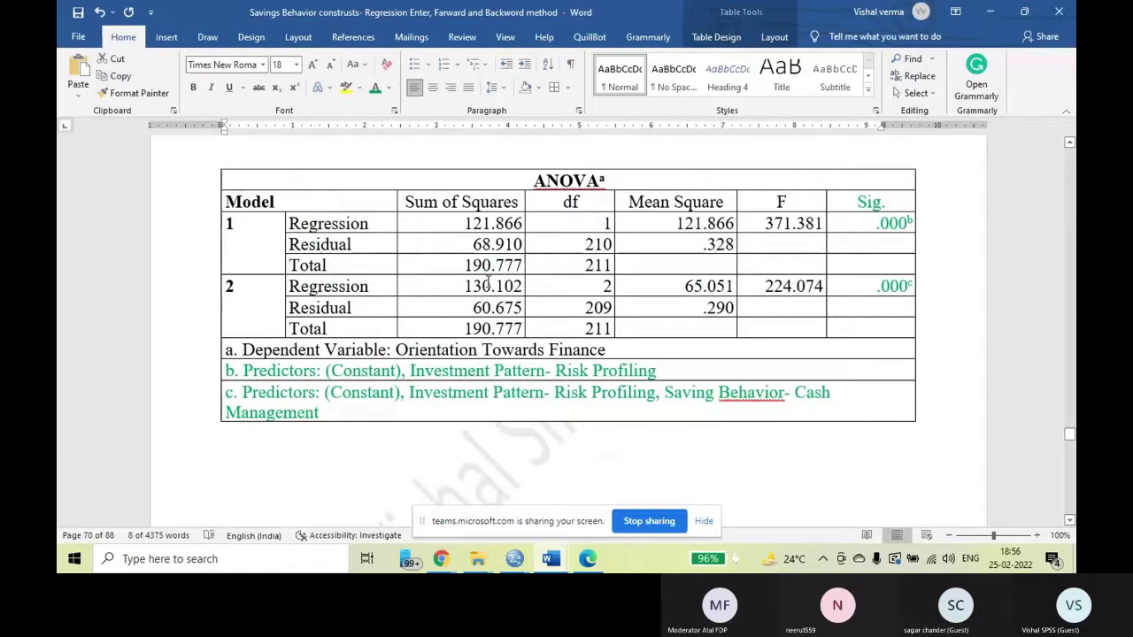
pyautogui.scroll(-8, 487, 282)
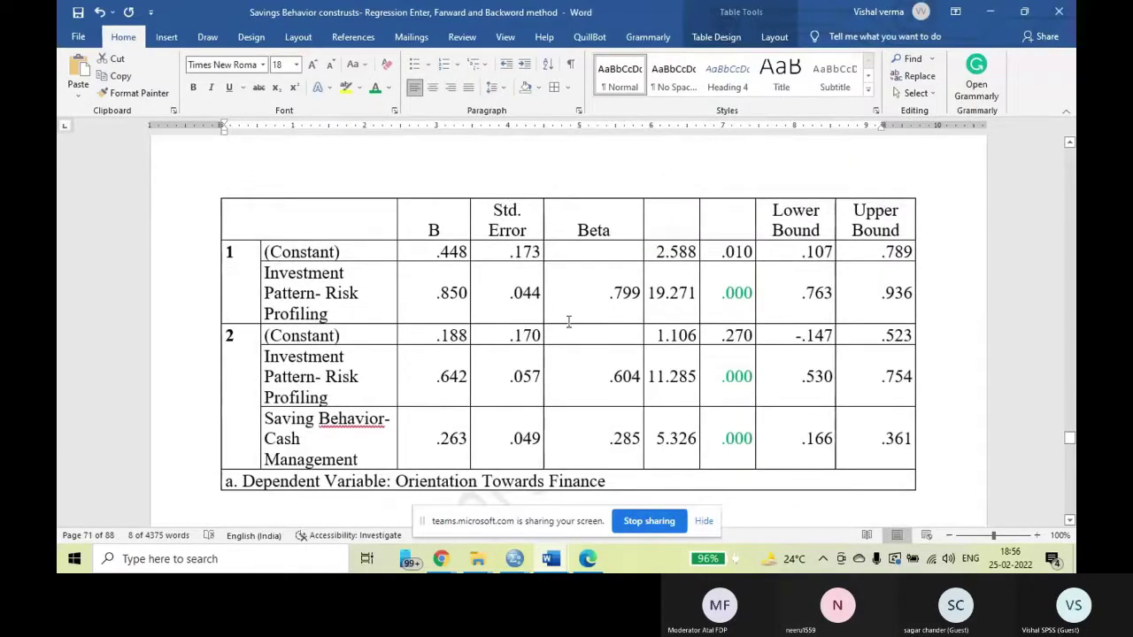
# Step: Make the model 2 rows of the Forward Method's Coefficients table bold, from (Constant) to Saving Behavior- Cash Management
pyautogui.scroll(3, 571, 323)
pyautogui.scroll(-4, 573, 325)
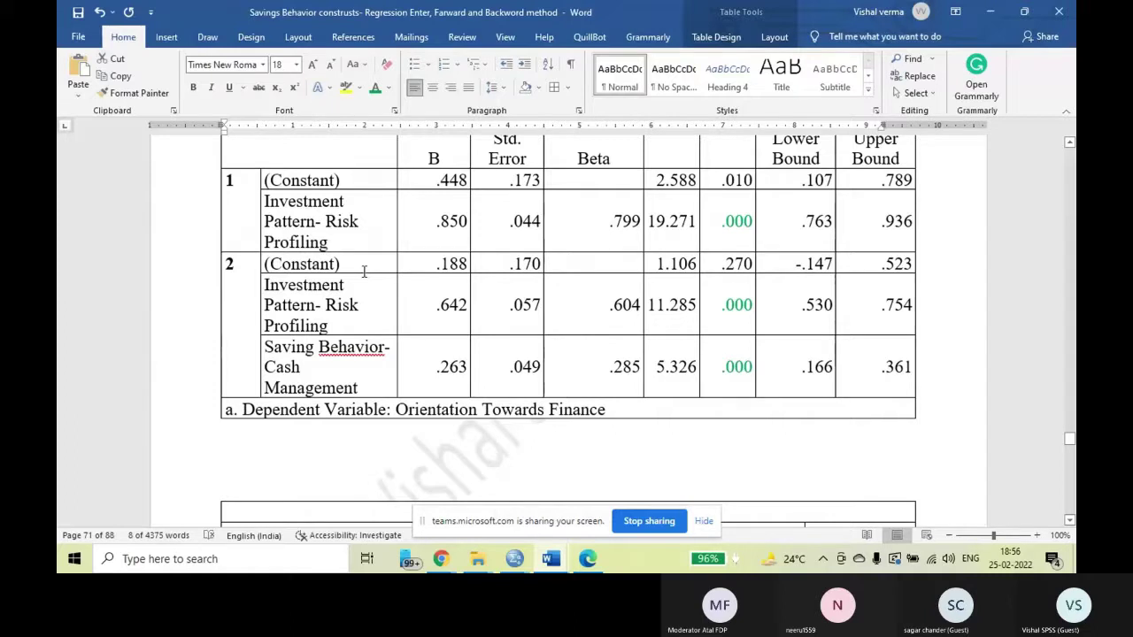
pyautogui.moveTo(266, 263); pyautogui.dragTo(880, 390)
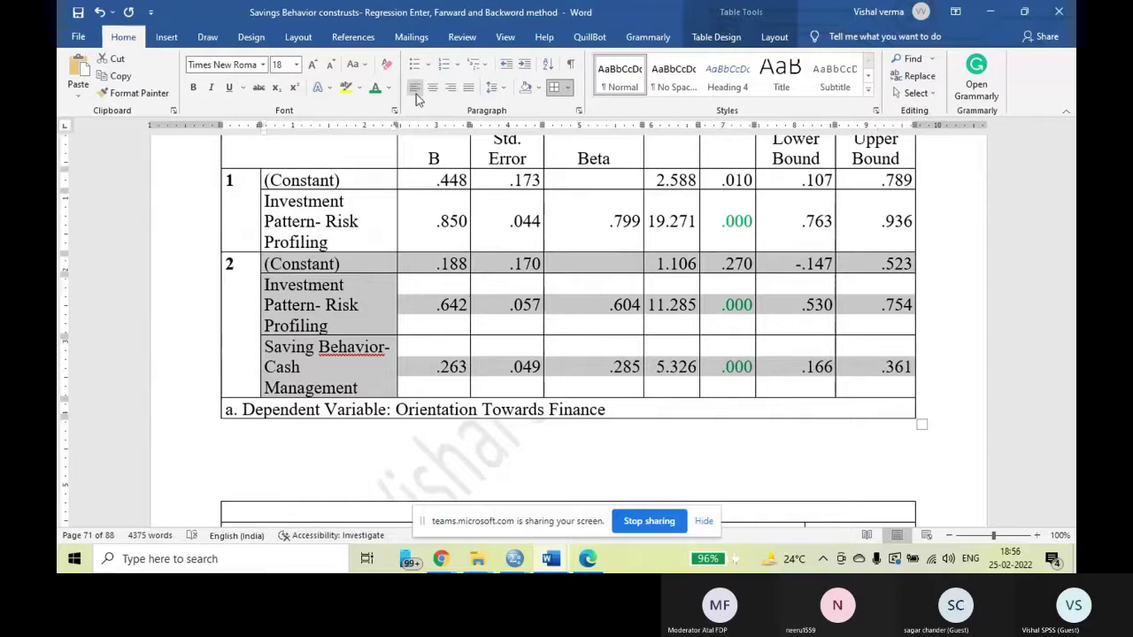
pyautogui.click(193, 89)
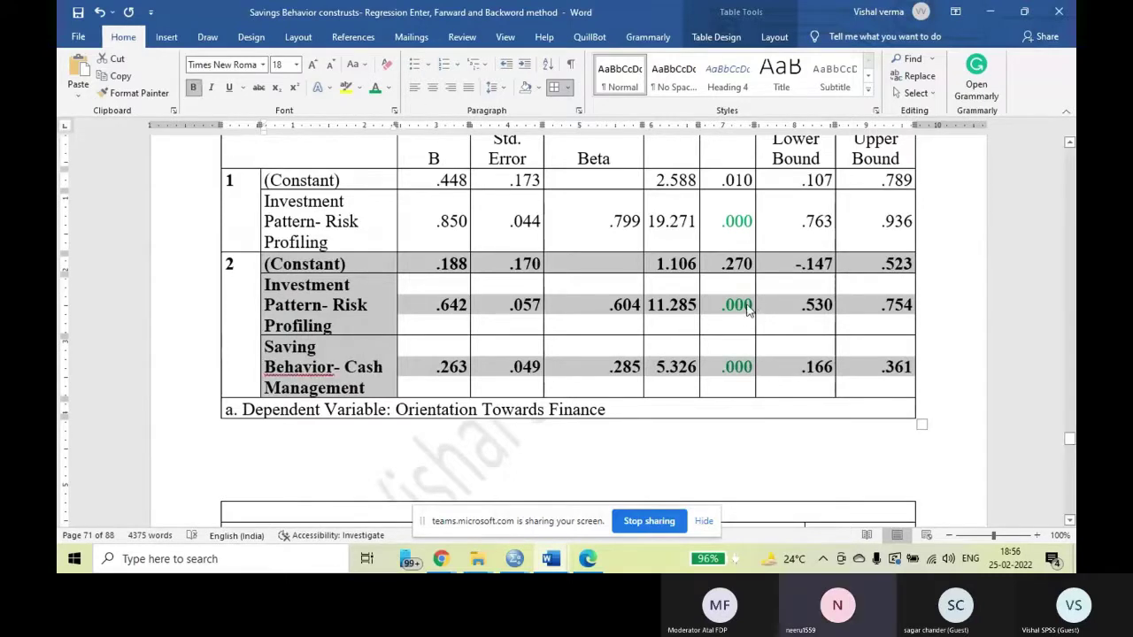
pyautogui.click(529, 308)
pyautogui.click(467, 263)
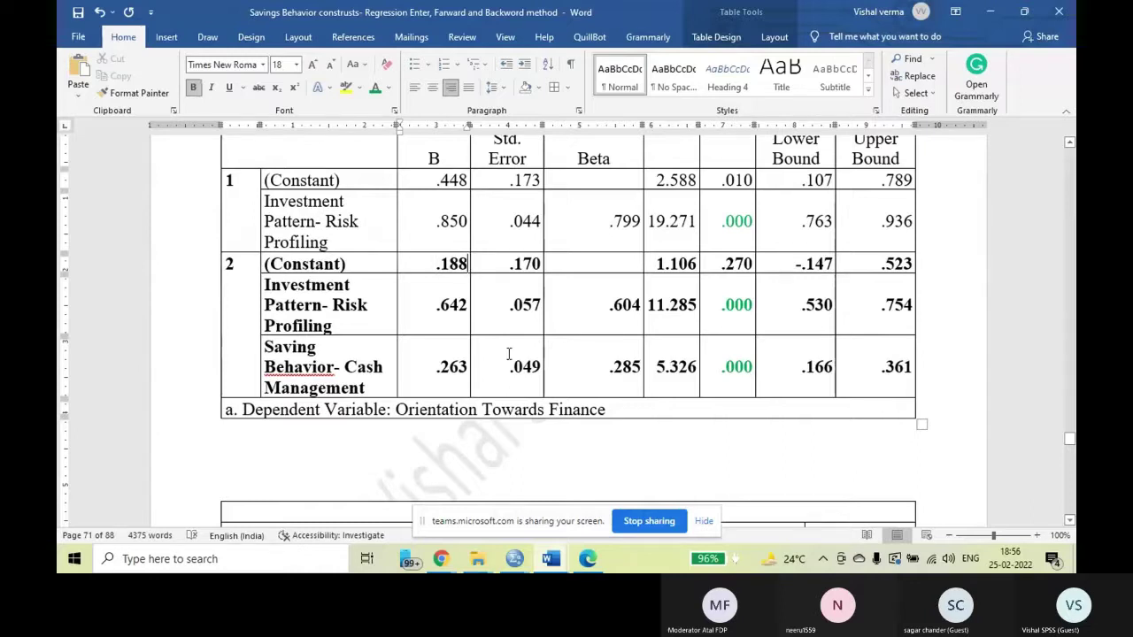
pyautogui.press('Down')
pyautogui.press('Down')
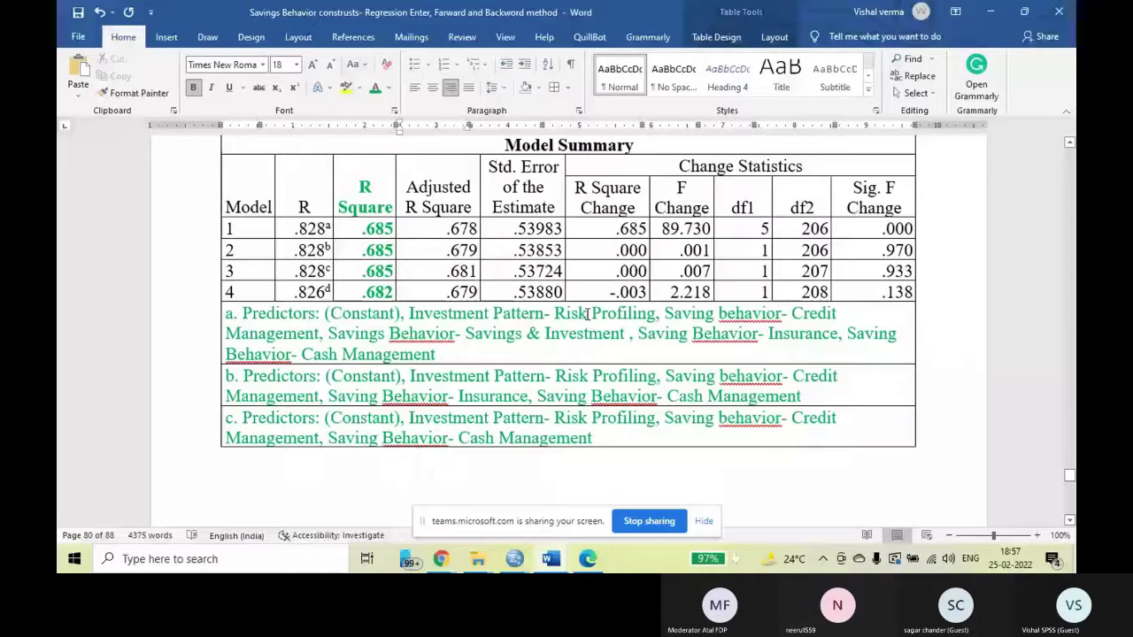
# Step: Review the Backward method's Model Summary with its predictor footnotes, and the Coefficients table for models 3 and 4
pyautogui.scroll(1, 534, 359)
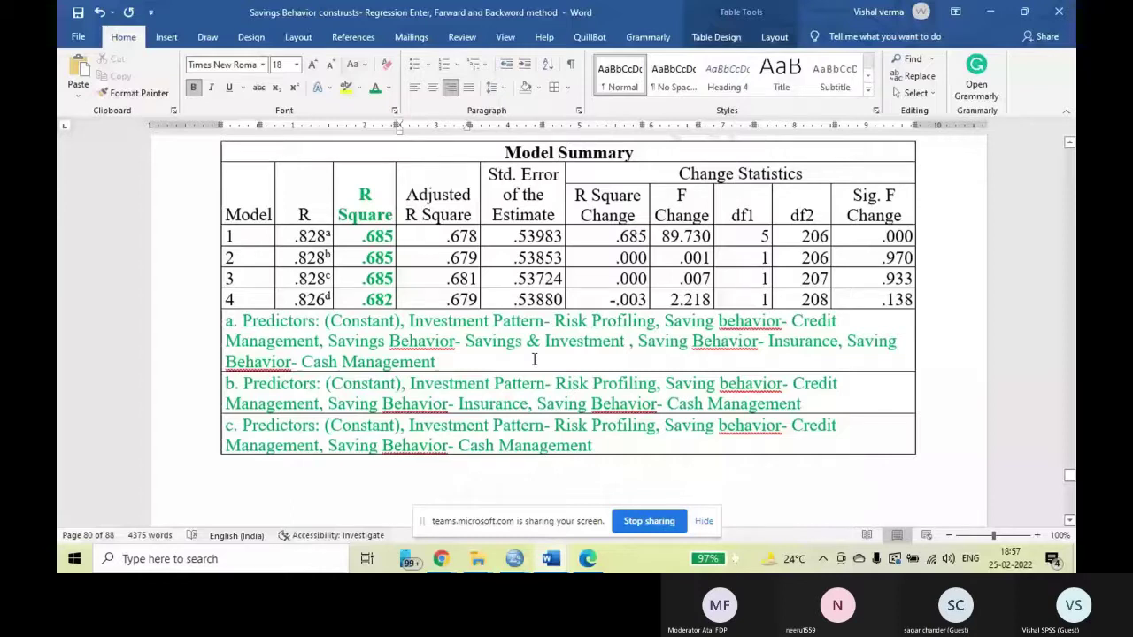
pyautogui.scroll(-3, 533, 359)
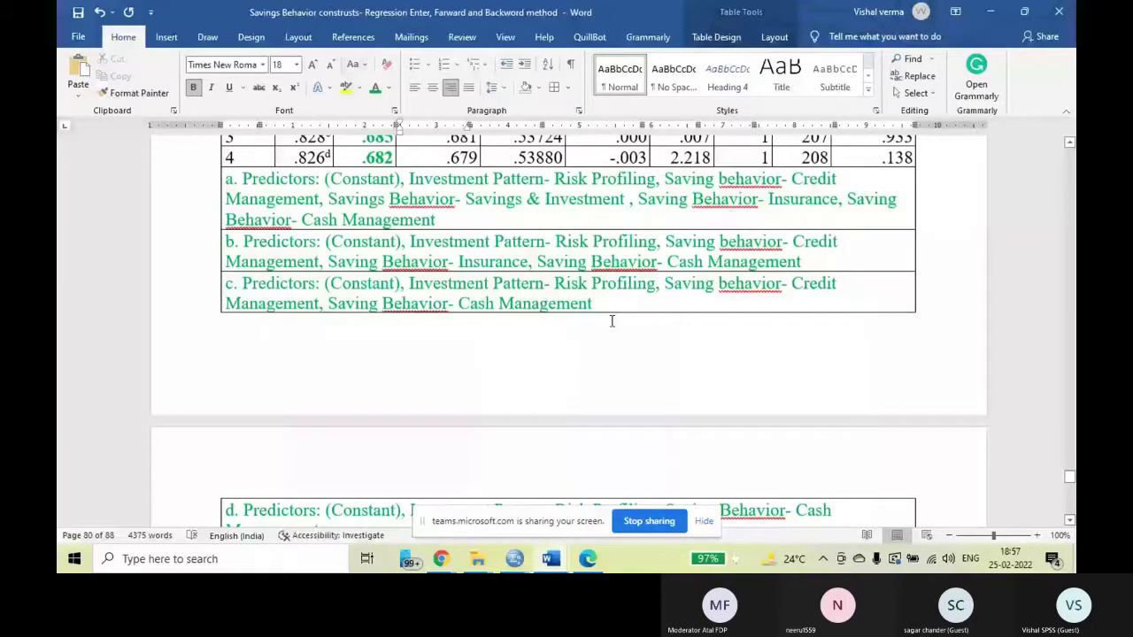
pyautogui.scroll(3, 611, 321)
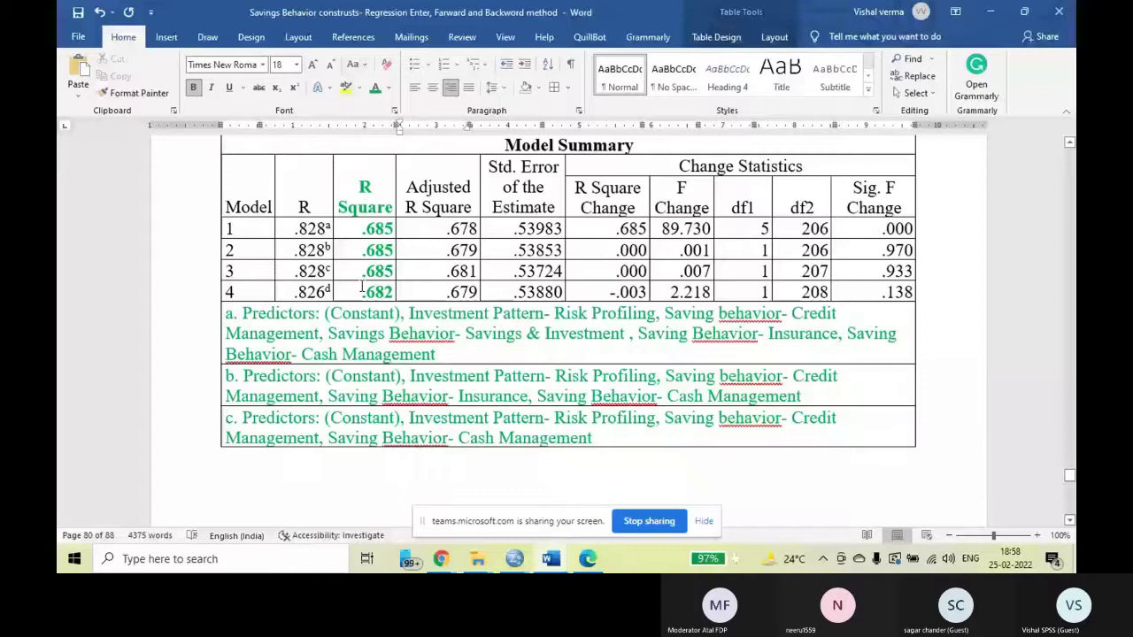
pyautogui.scroll(-15, 681, 359)
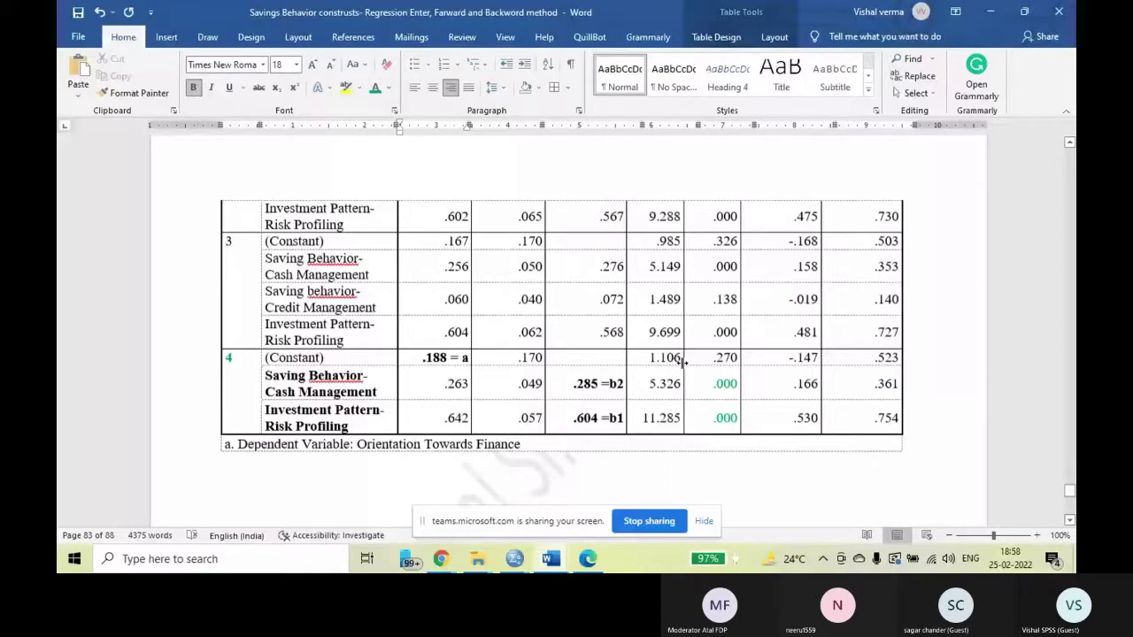
pyautogui.scroll(-1, 682, 358)
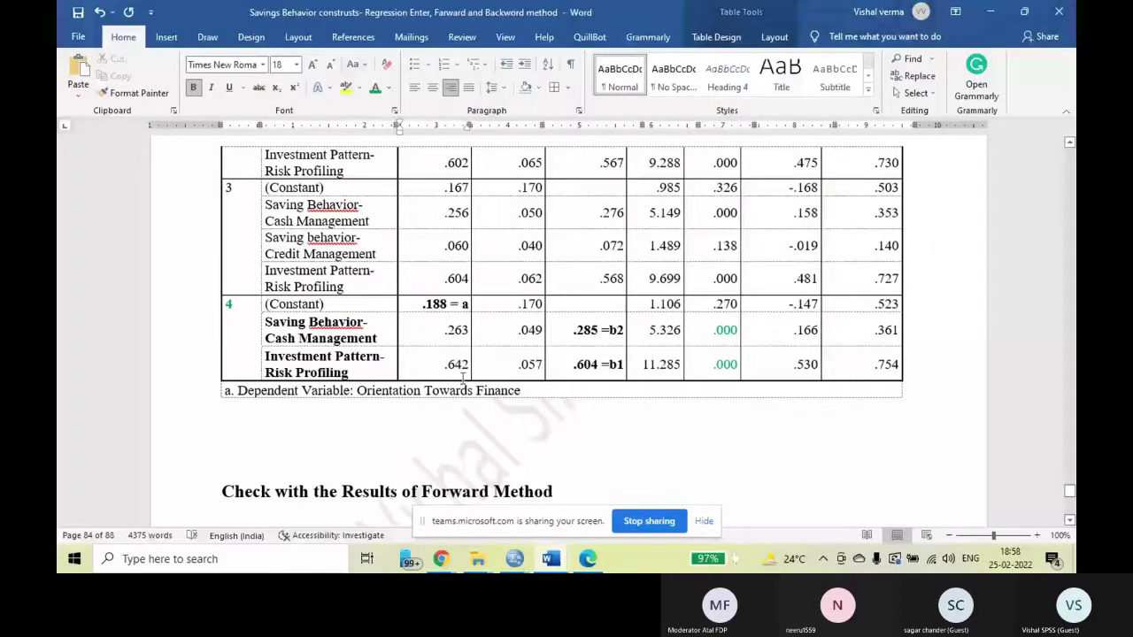
pyautogui.scroll(-1, 462, 378)
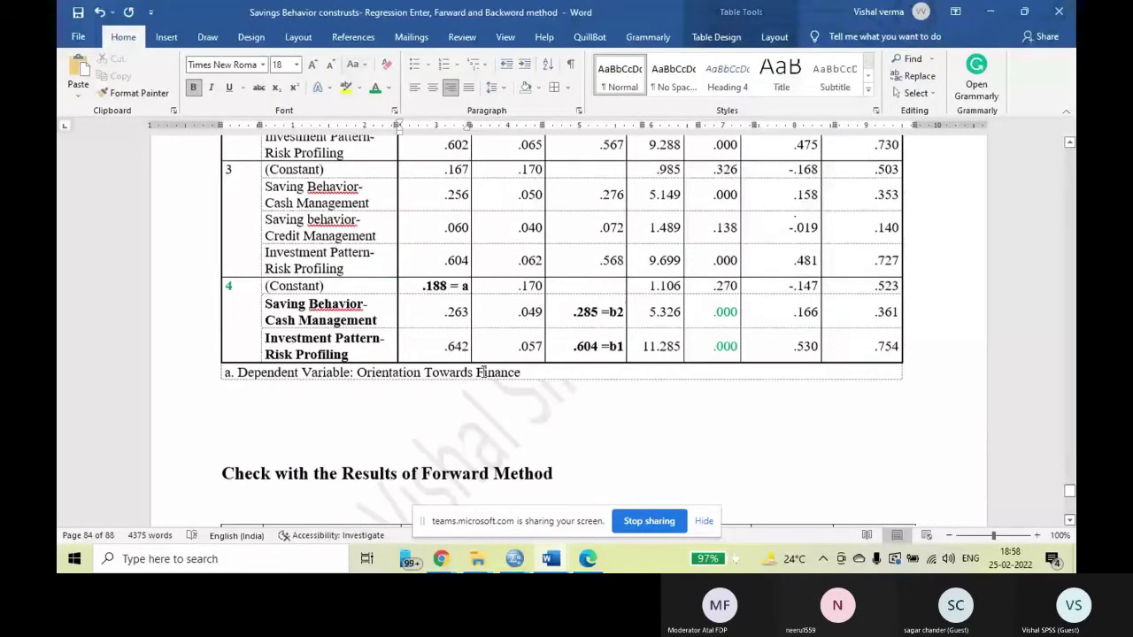
# Step: Make both predictor names bold in the table under "Check with the Results of Forward Method" and save the document
pyautogui.scroll(-3, 483, 372)
pyautogui.scroll(-4, 398, 372)
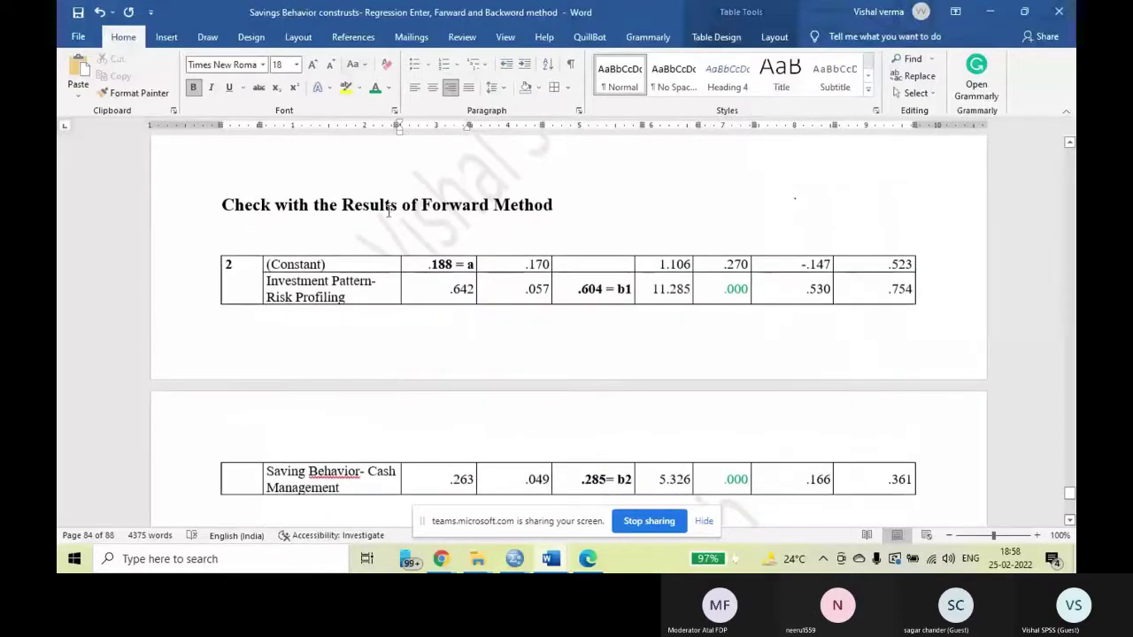
pyautogui.scroll(-1, 462, 262)
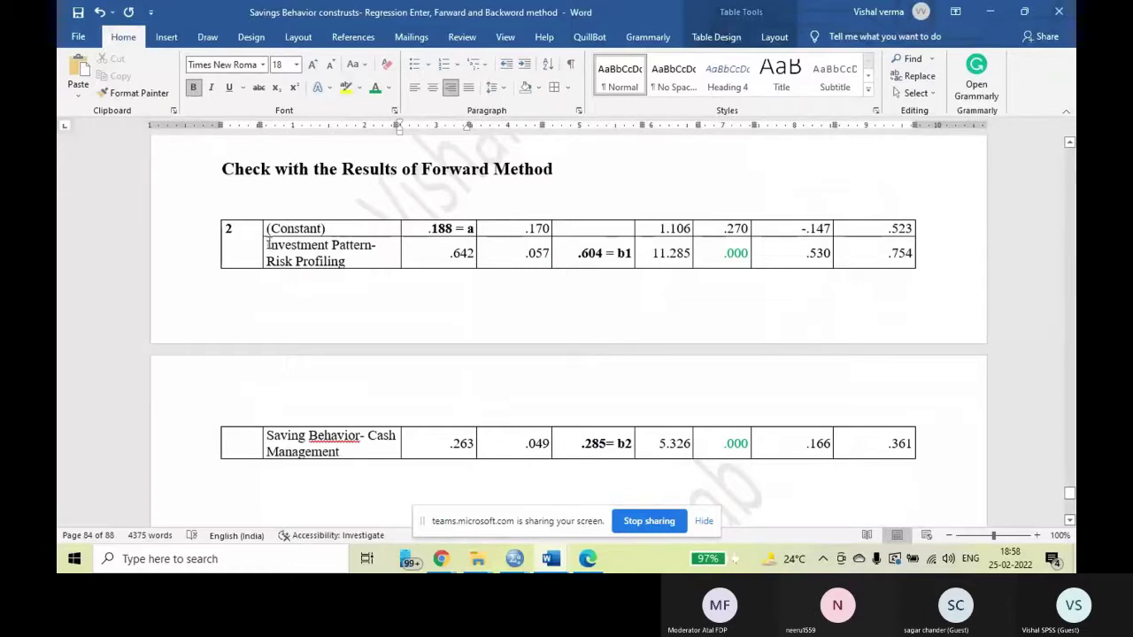
pyautogui.moveTo(268, 245); pyautogui.dragTo(336, 443)
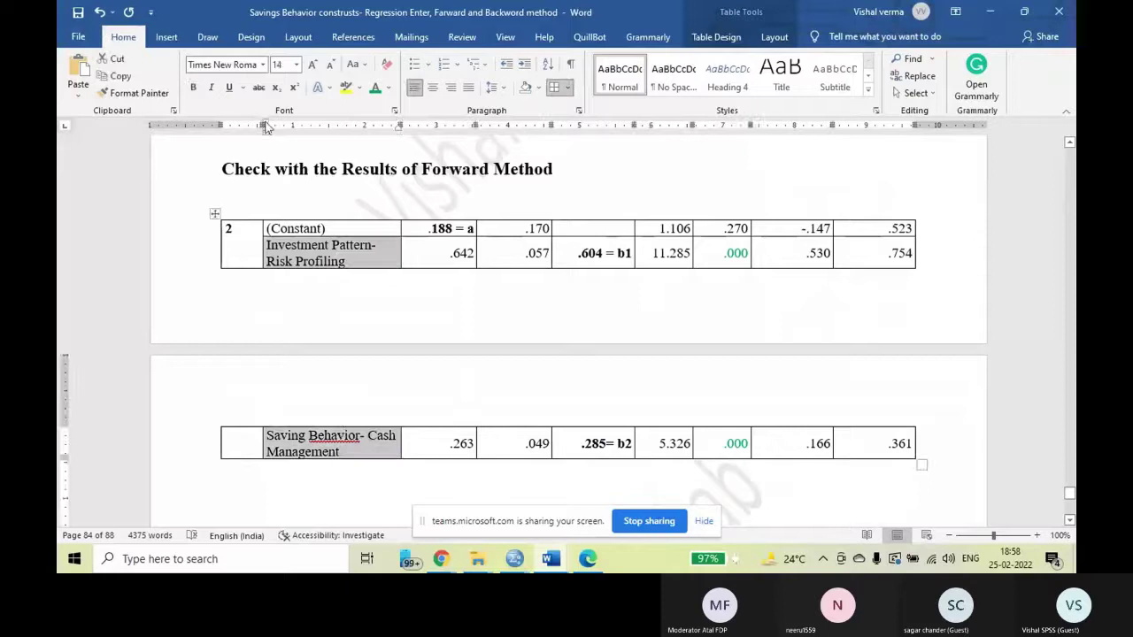
pyautogui.click(194, 88)
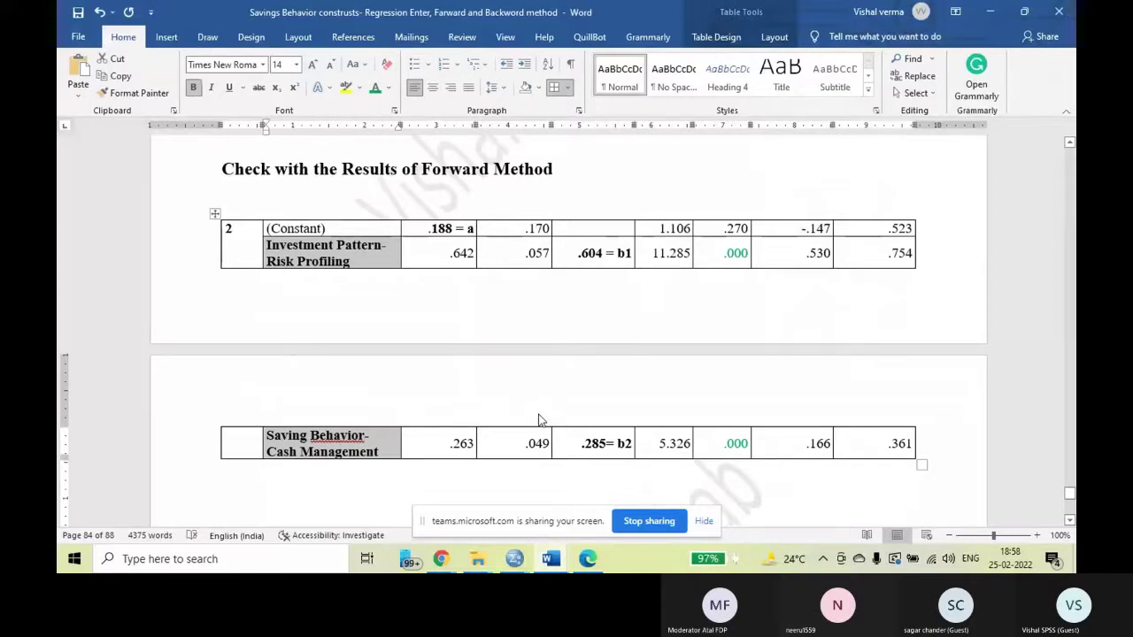
pyautogui.click(306, 265)
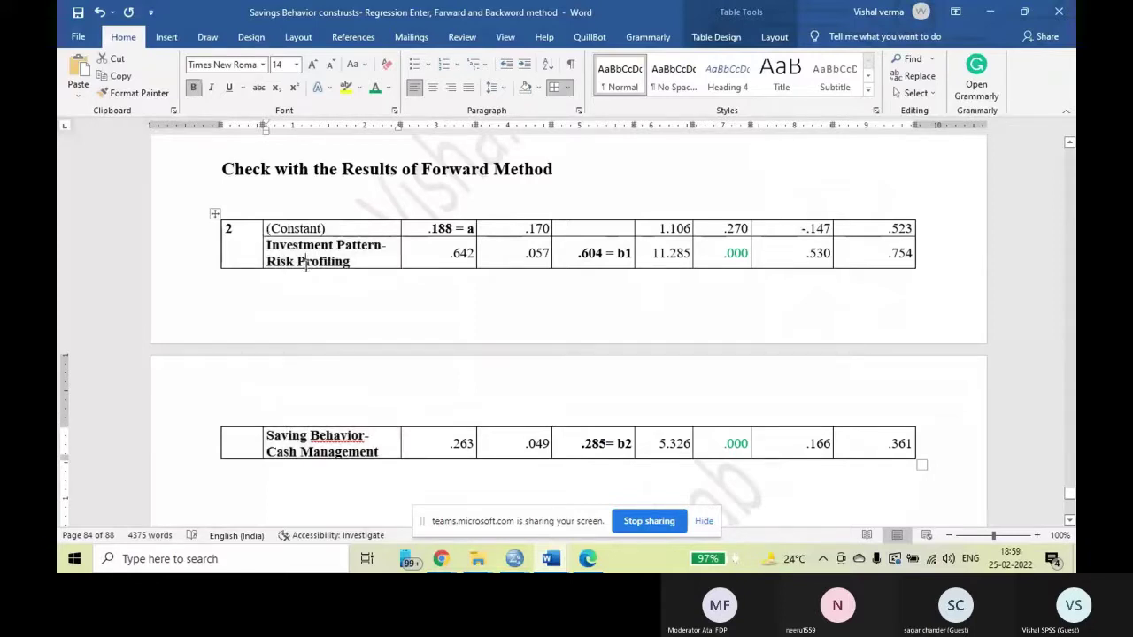
pyautogui.click(79, 12)
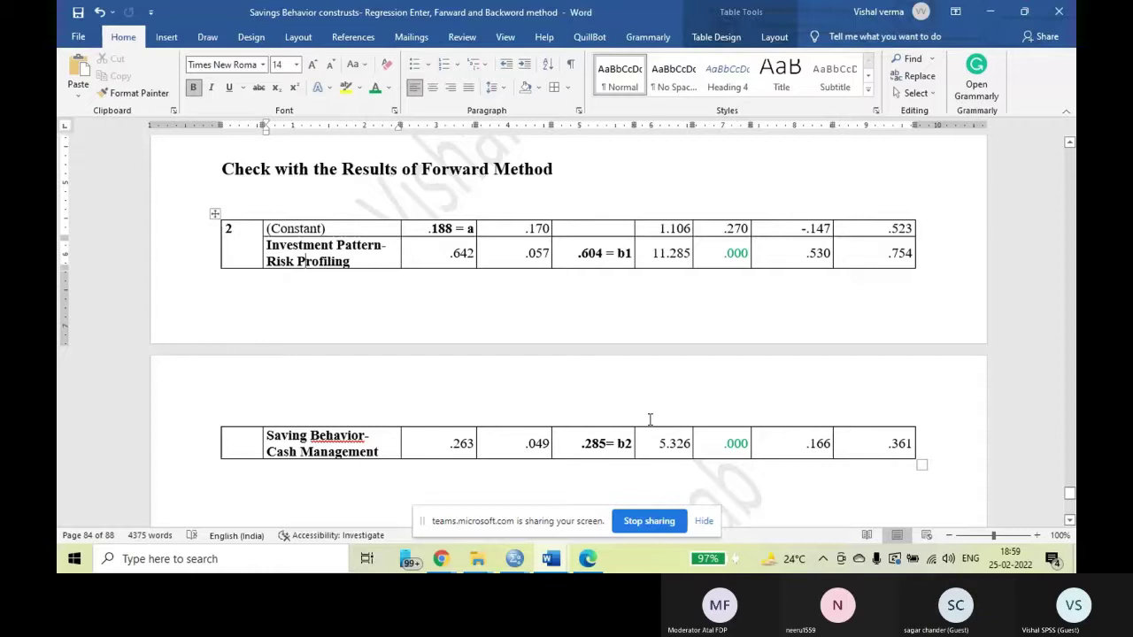
# Step: Compare model 4 of the Backward method with the Forward method table below, selecting the model 4 coefficient rows
pyautogui.scroll(5, 649, 420)
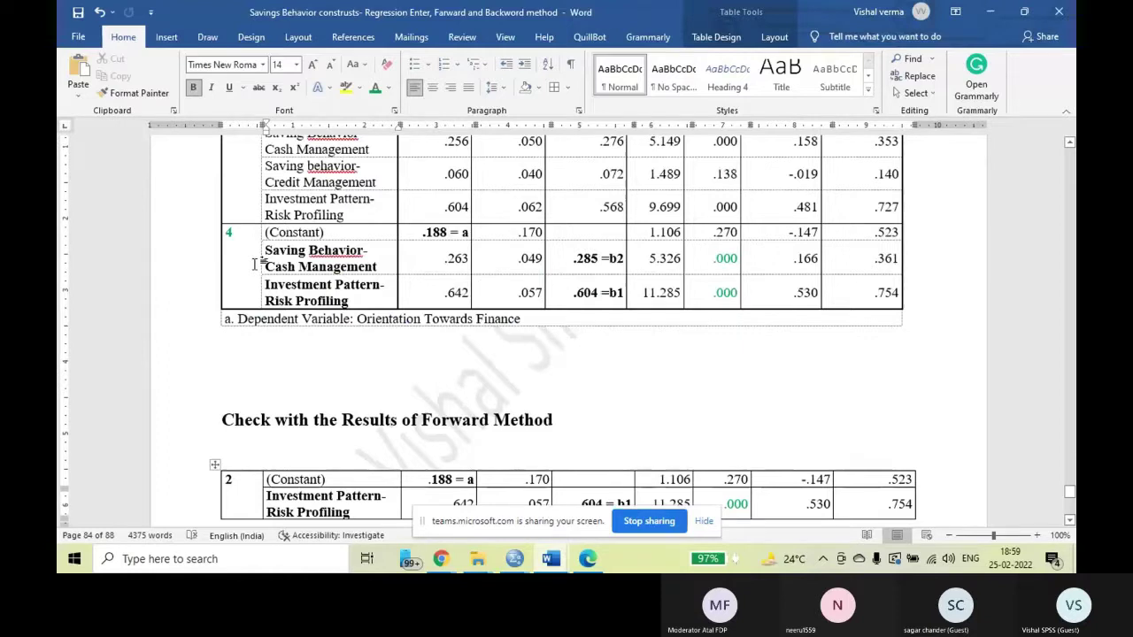
pyautogui.scroll(-4, 446, 370)
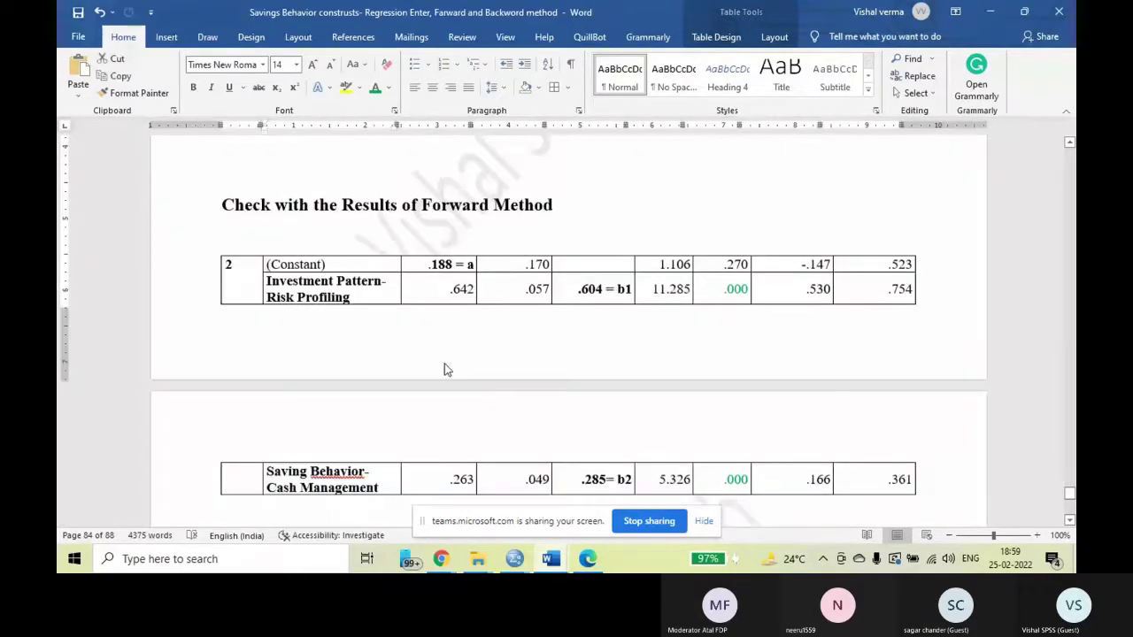
pyautogui.scroll(3, 446, 370)
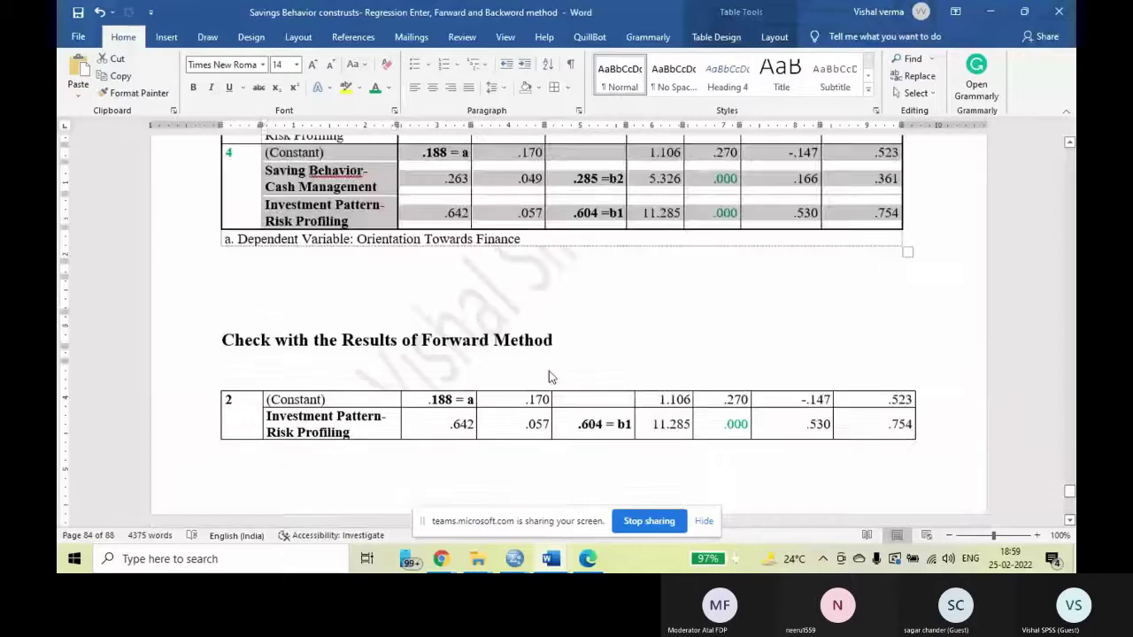
pyautogui.scroll(3, 549, 370)
pyautogui.click(270, 303)
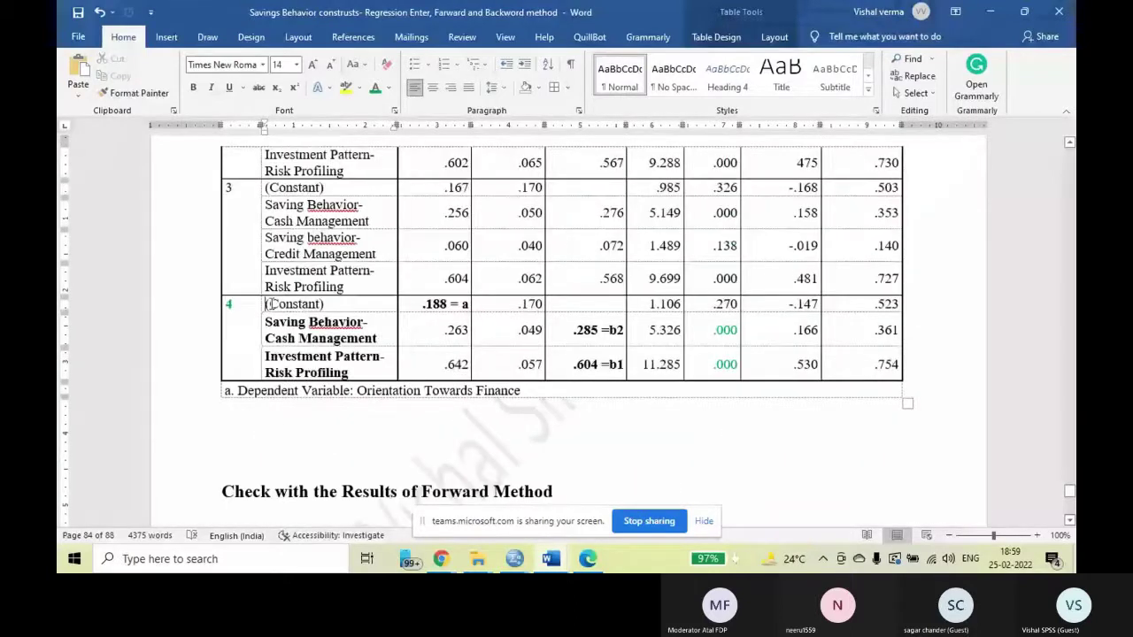
pyautogui.moveTo(270, 304); pyautogui.dragTo(809, 380)
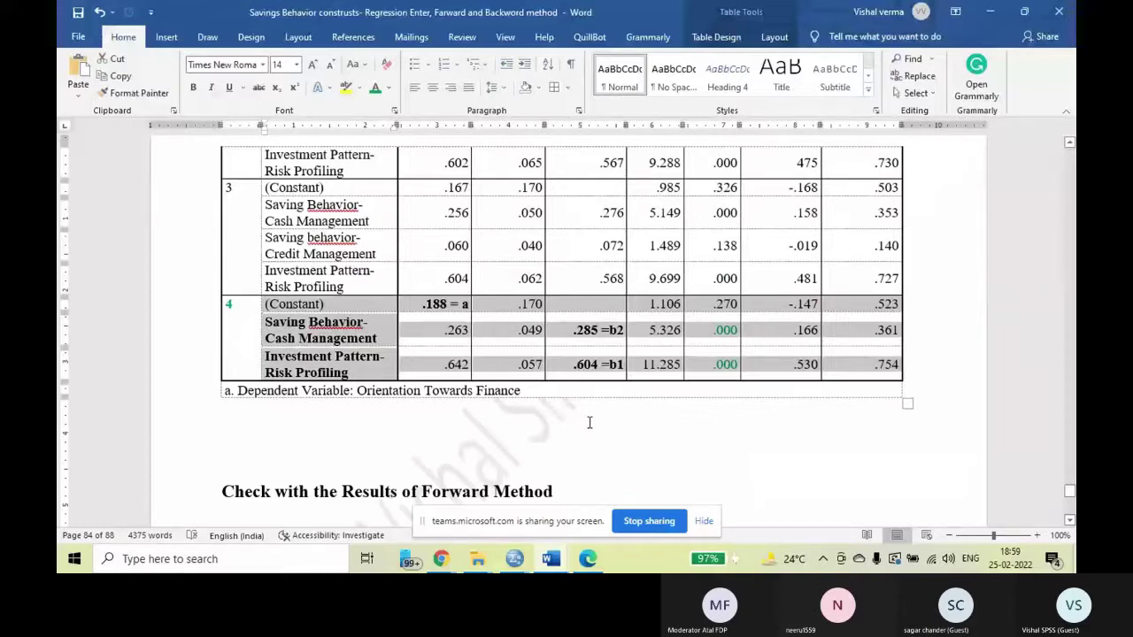
pyautogui.write('.')
pyautogui.scroll(-1, 369, 337)
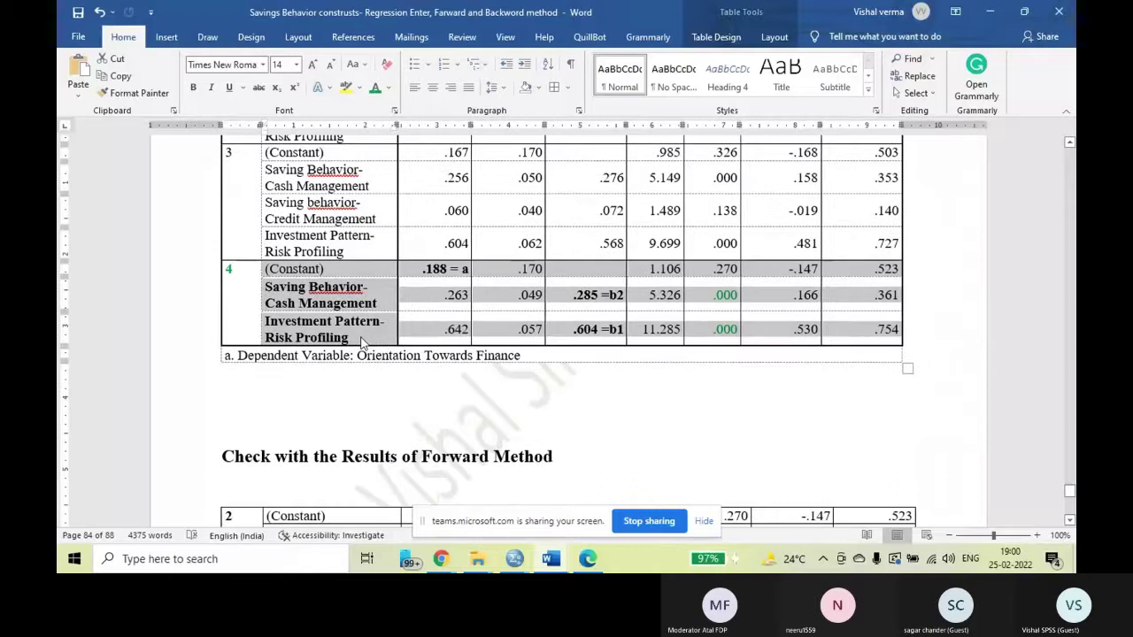
# Step: Compare the predictor names of Forward model 2 and Backward model 4, selecting them in each table
pyautogui.scroll(-7, 361, 342)
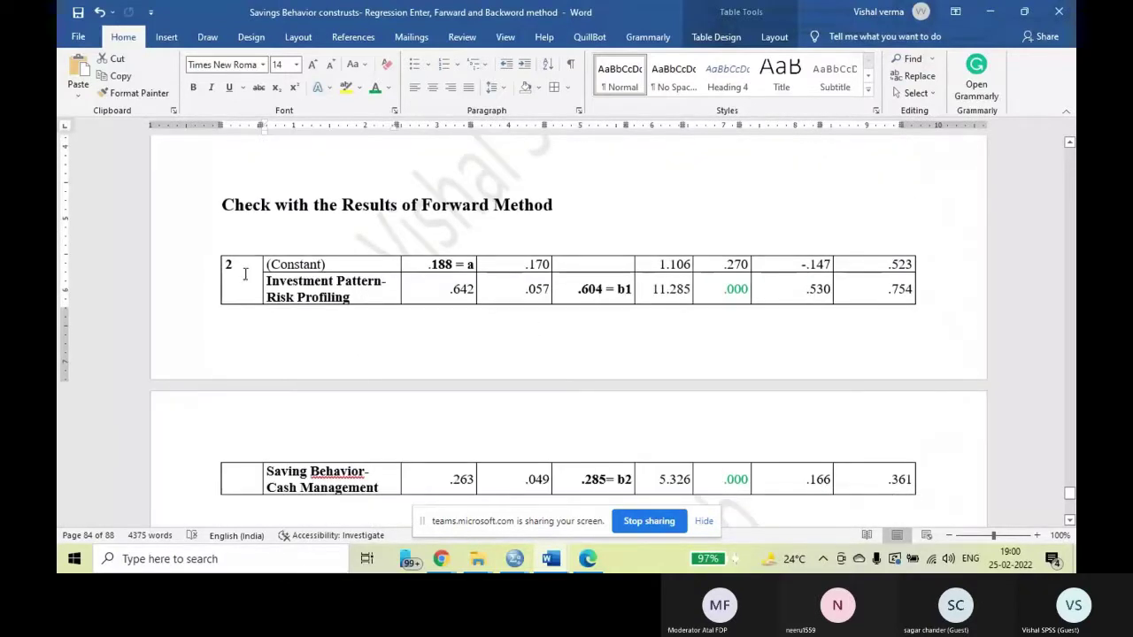
pyautogui.moveTo(267, 281); pyautogui.dragTo(386, 294)
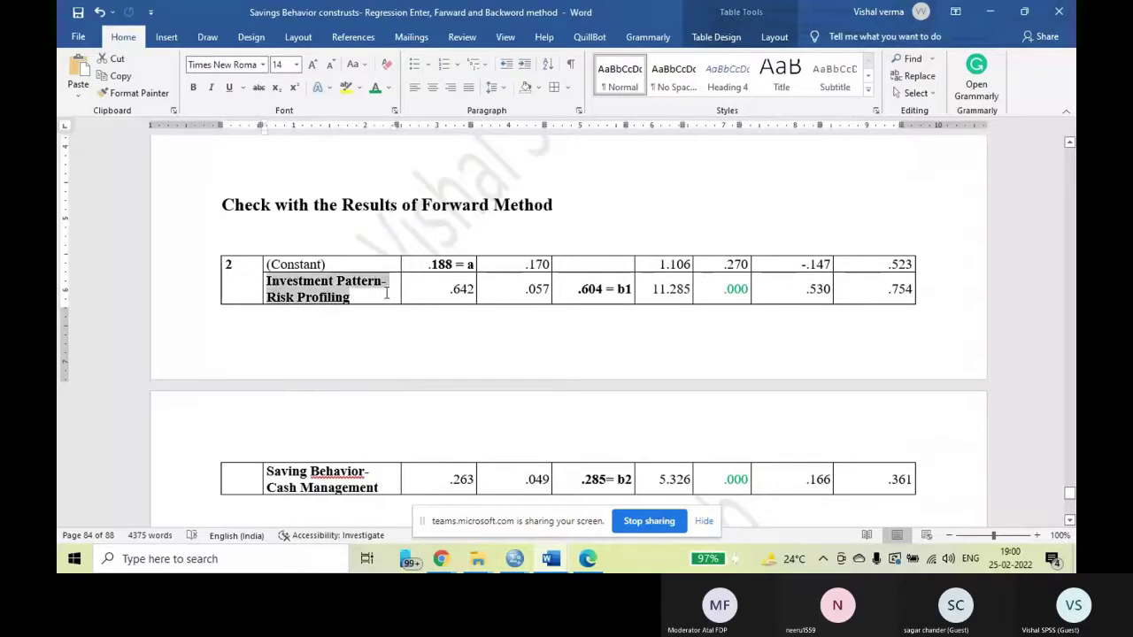
pyautogui.scroll(3, 432, 303)
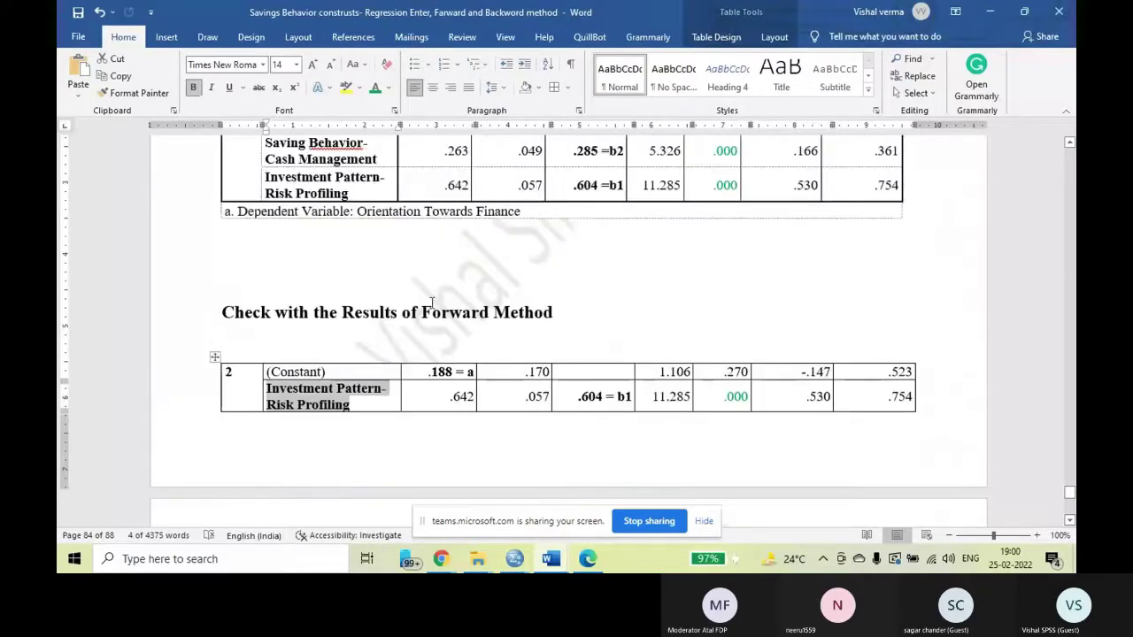
pyautogui.scroll(2, 432, 304)
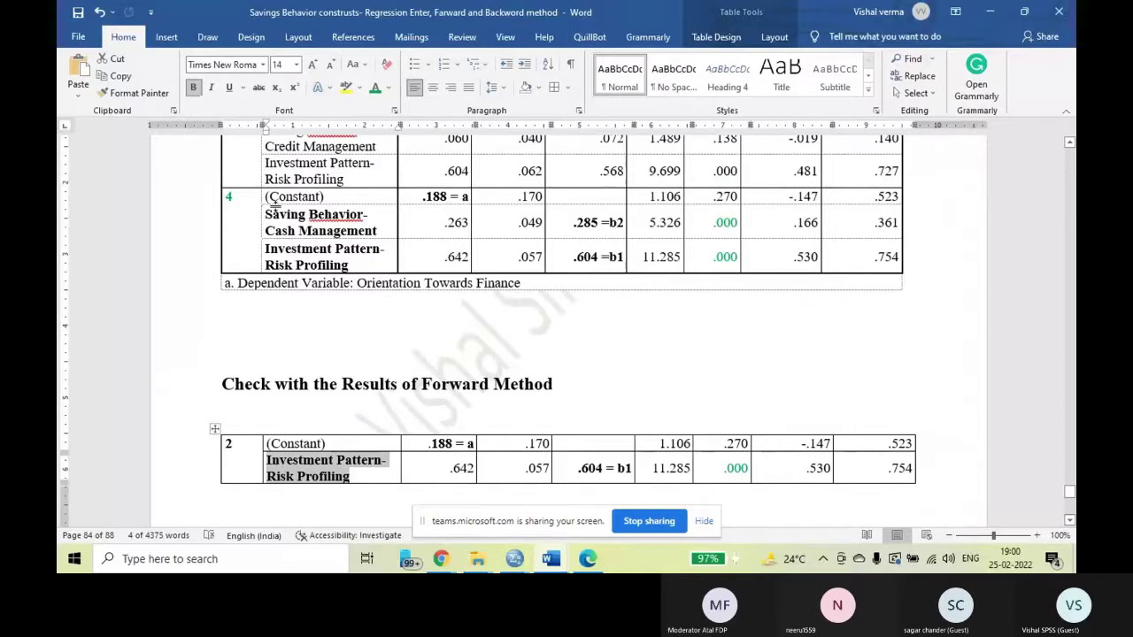
pyautogui.moveTo(278, 216); pyautogui.dragTo(345, 265)
pyautogui.scroll(-5, 345, 266)
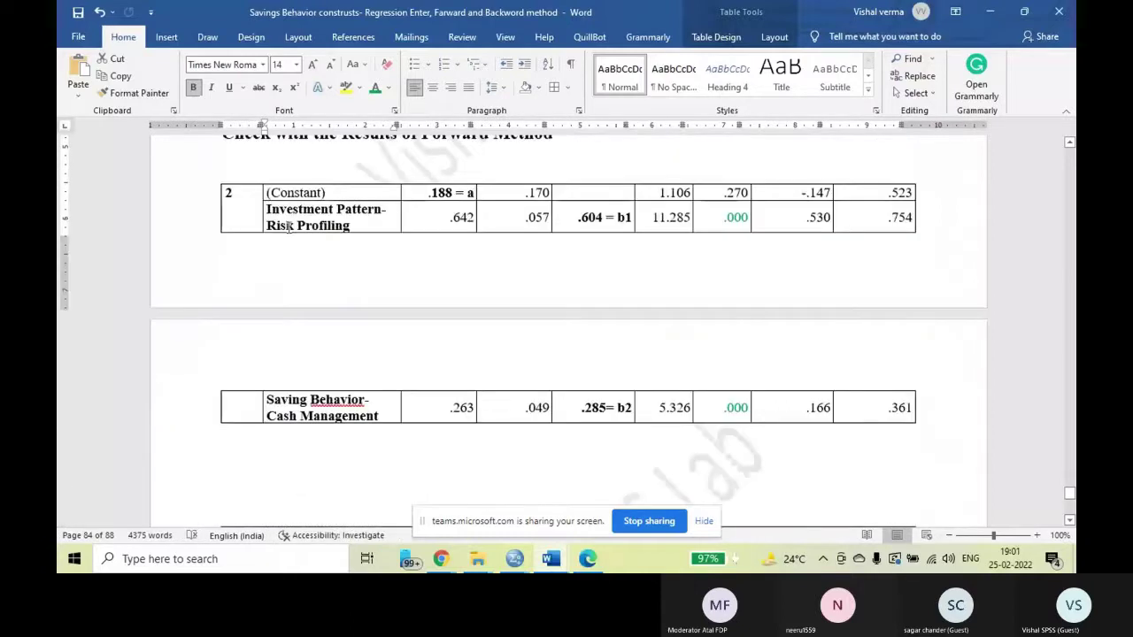
pyautogui.moveTo(289, 227); pyautogui.dragTo(328, 396)
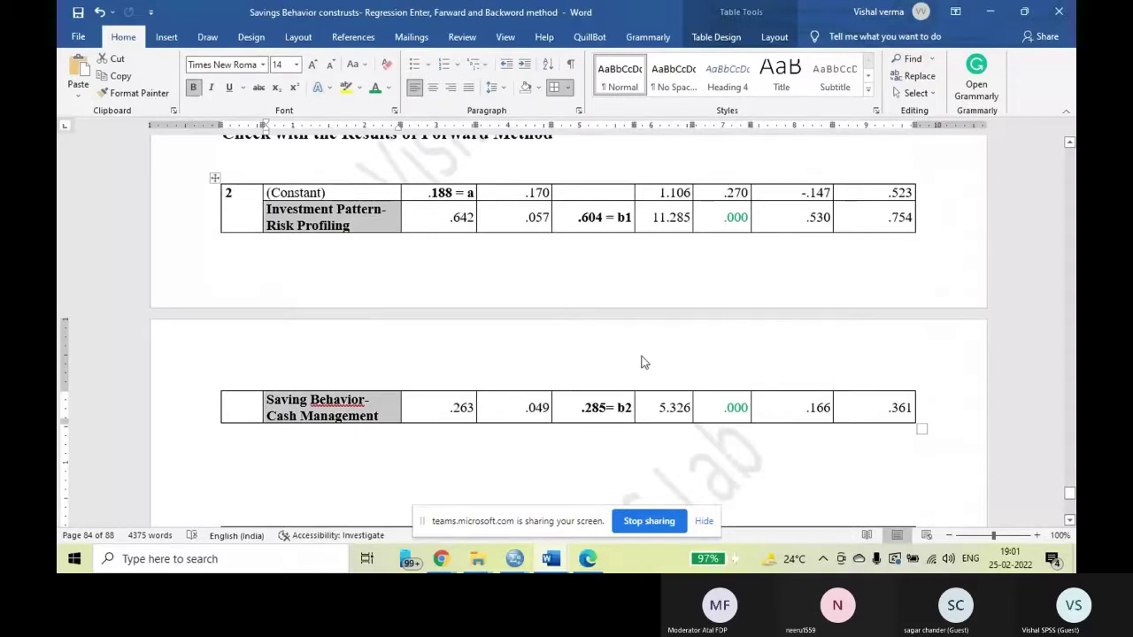
pyautogui.scroll(5, 643, 362)
pyautogui.scroll(2, 417, 391)
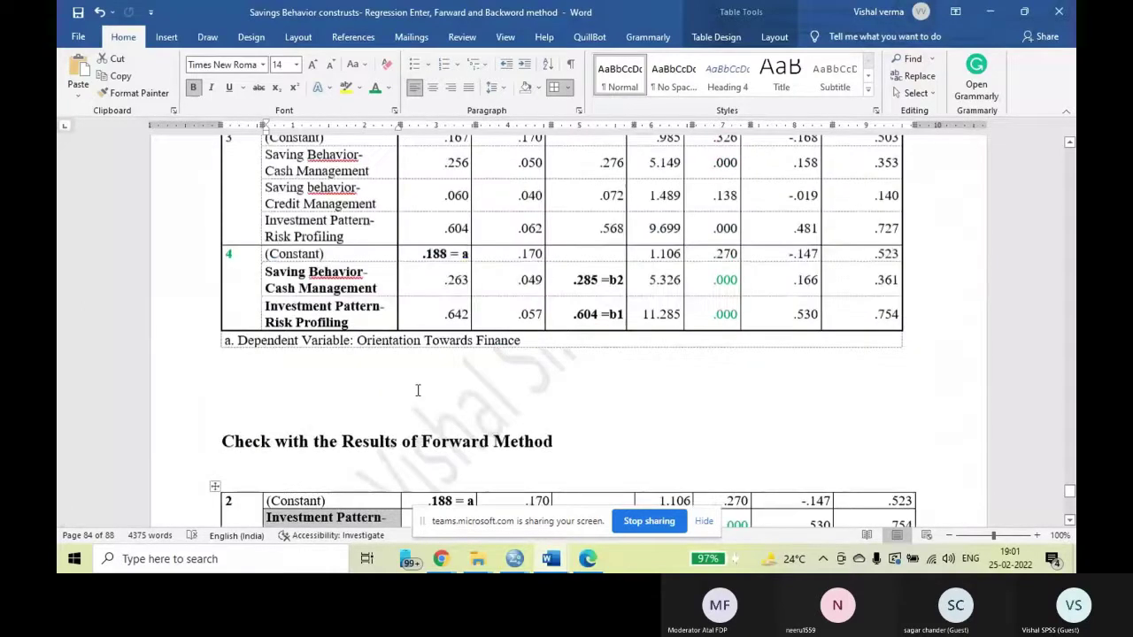
# Step: Select the constant's B value labelled "a" in Backward model 4 and compare it with the Forward method's constant
pyautogui.scroll(1, 417, 390)
pyautogui.moveTo(422, 303); pyautogui.dragTo(464, 304)
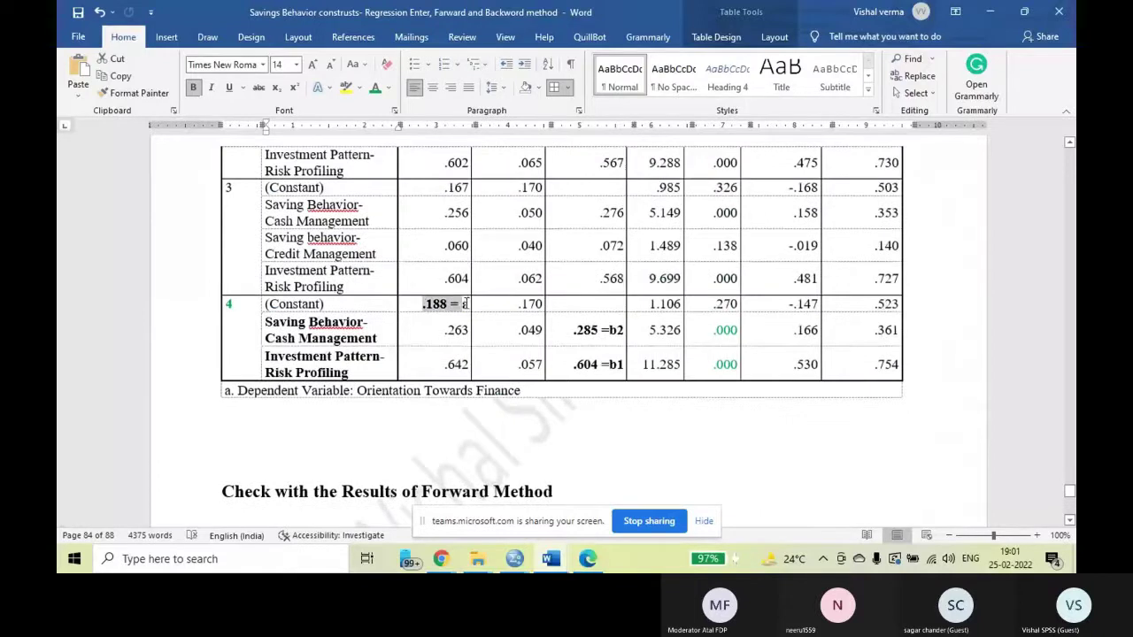
pyautogui.scroll(-3, 606, 276)
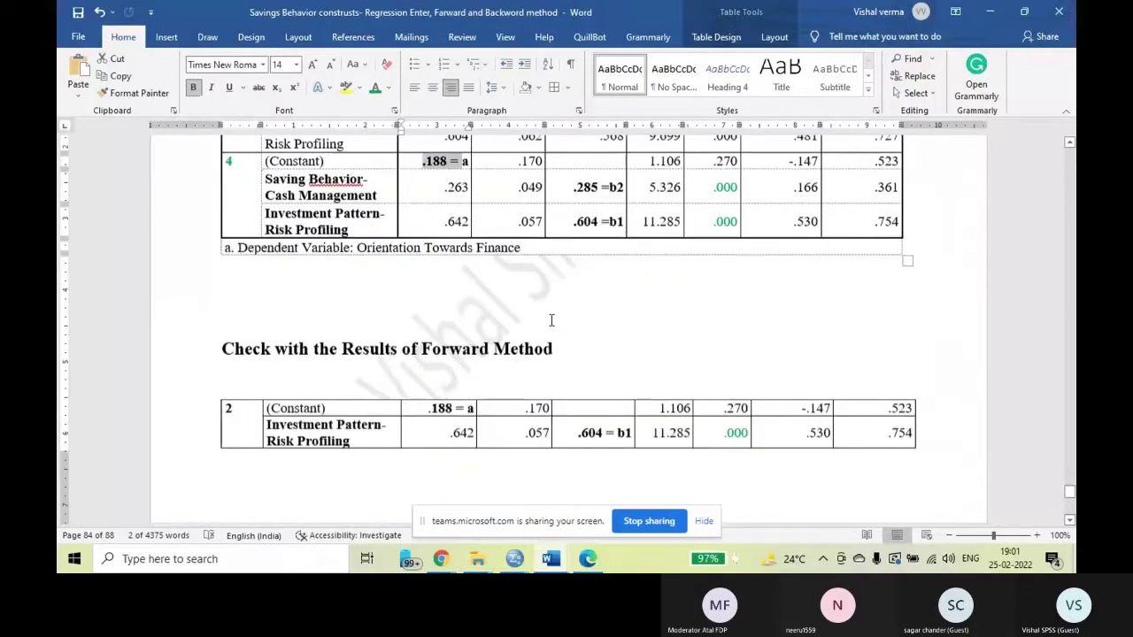
pyautogui.scroll(-3, 606, 276)
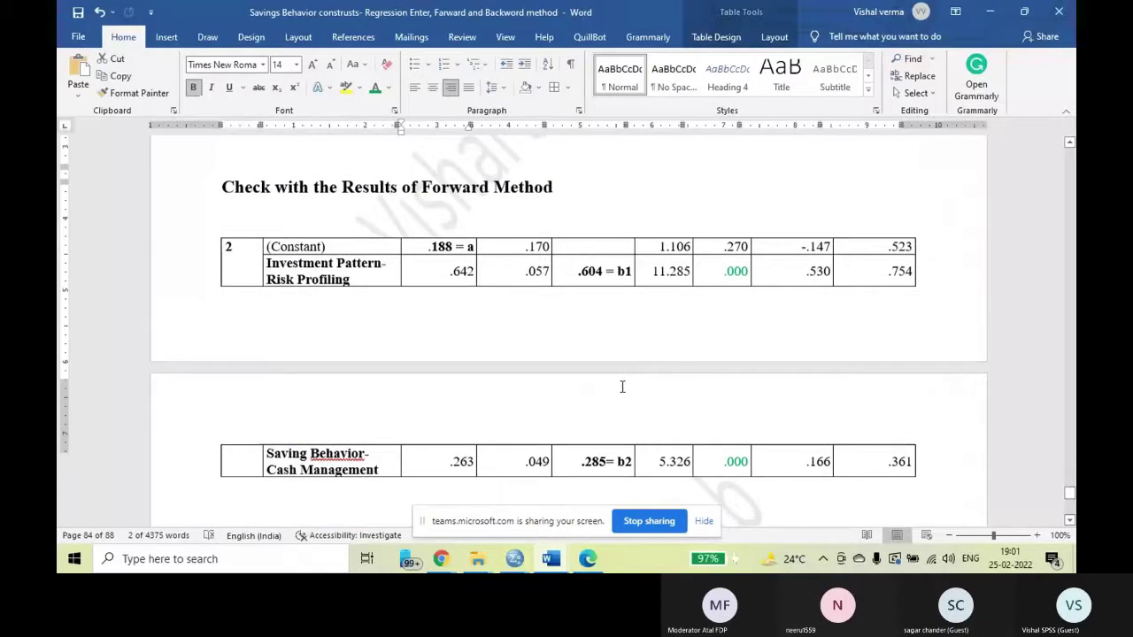
# Step: Delete blank lines above the "Check with the Results of Forward Method" heading to bring the model 2 table onto one page
pyautogui.scroll(3, 622, 386)
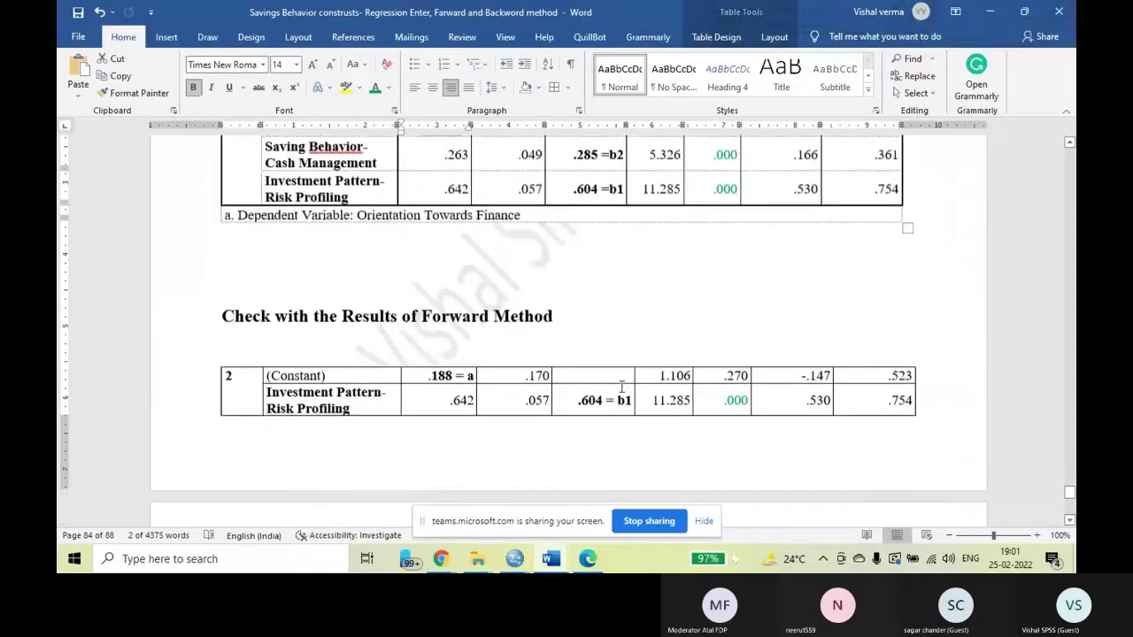
pyautogui.click(266, 252)
pyautogui.hotkey('ctrl', 'z')
pyautogui.hotkey('ctrl', 'z')
pyautogui.hotkey('ctrl', 'z')
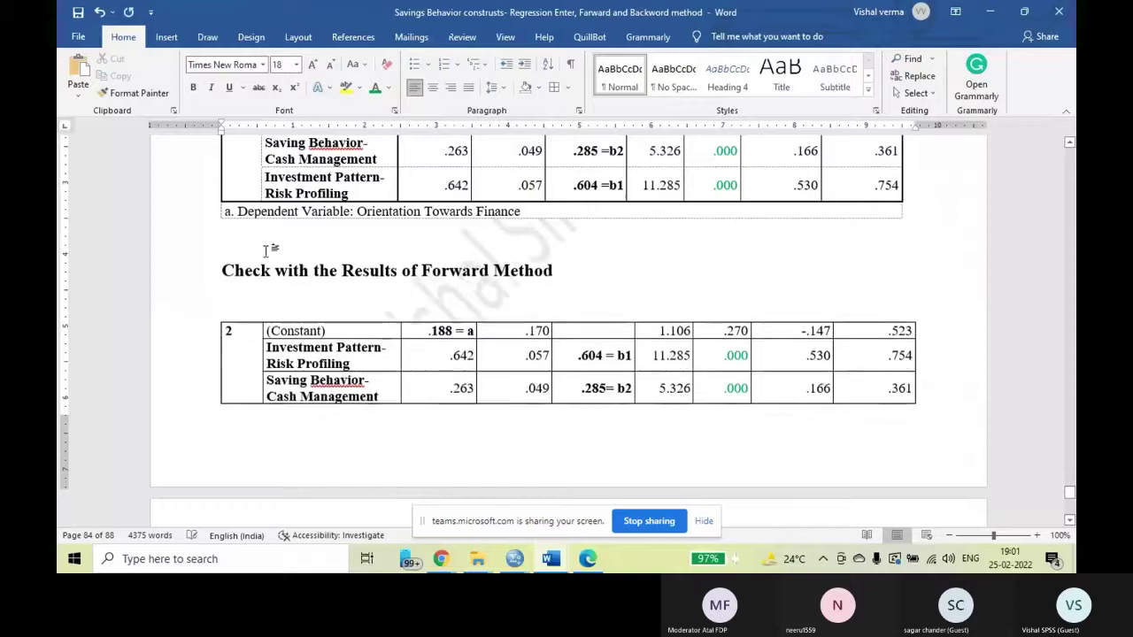
# Step: Compare all rows of Backward model 4 with Forward model 2, selecting the complete block in each table in turn
pyautogui.scroll(2, 390, 205)
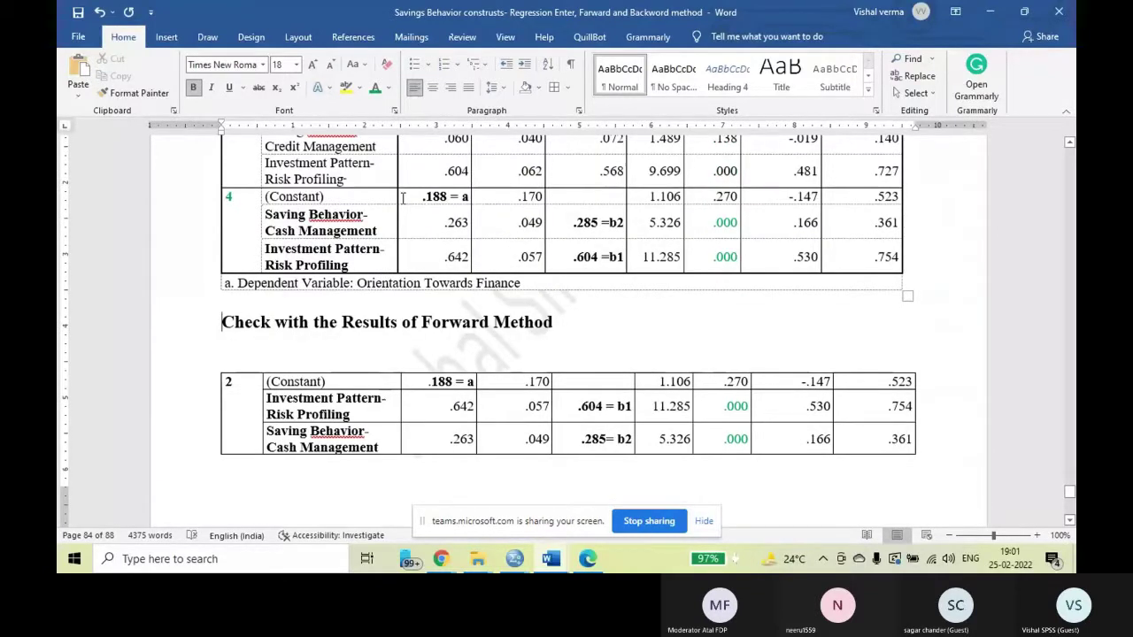
pyautogui.moveTo(232, 197); pyautogui.dragTo(850, 259)
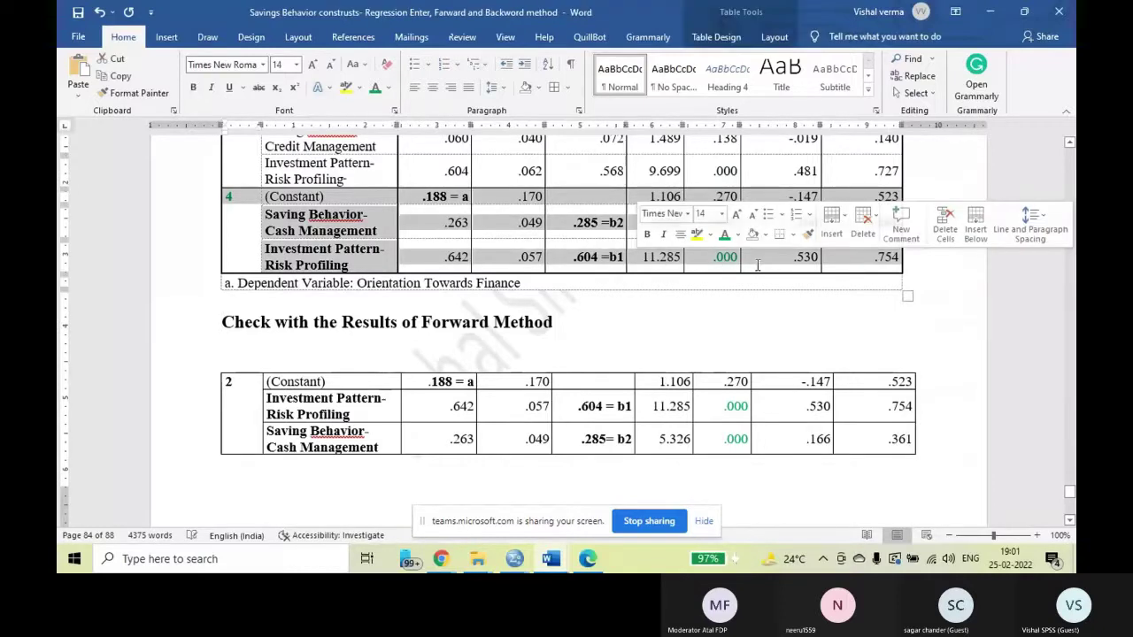
pyautogui.click(605, 332)
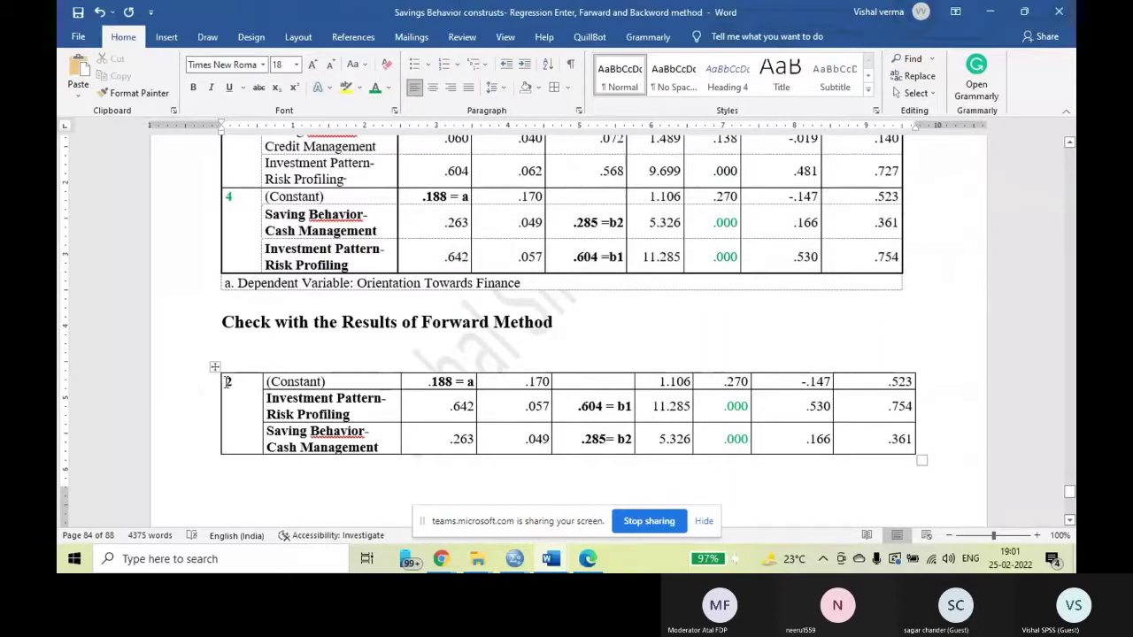
pyautogui.moveTo(226, 382); pyautogui.dragTo(873, 444)
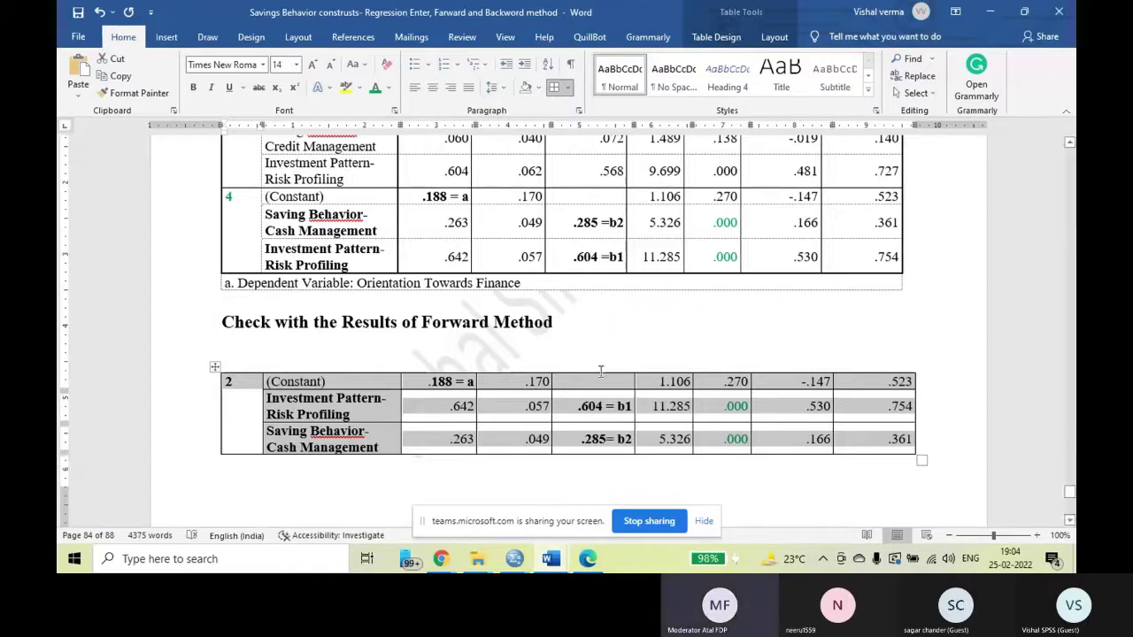
# Step: Remove the blank lines within the Regression Equation section and make its heading and equation lines bold
pyautogui.scroll(-3, 628, 292)
pyautogui.scroll(-5, 628, 296)
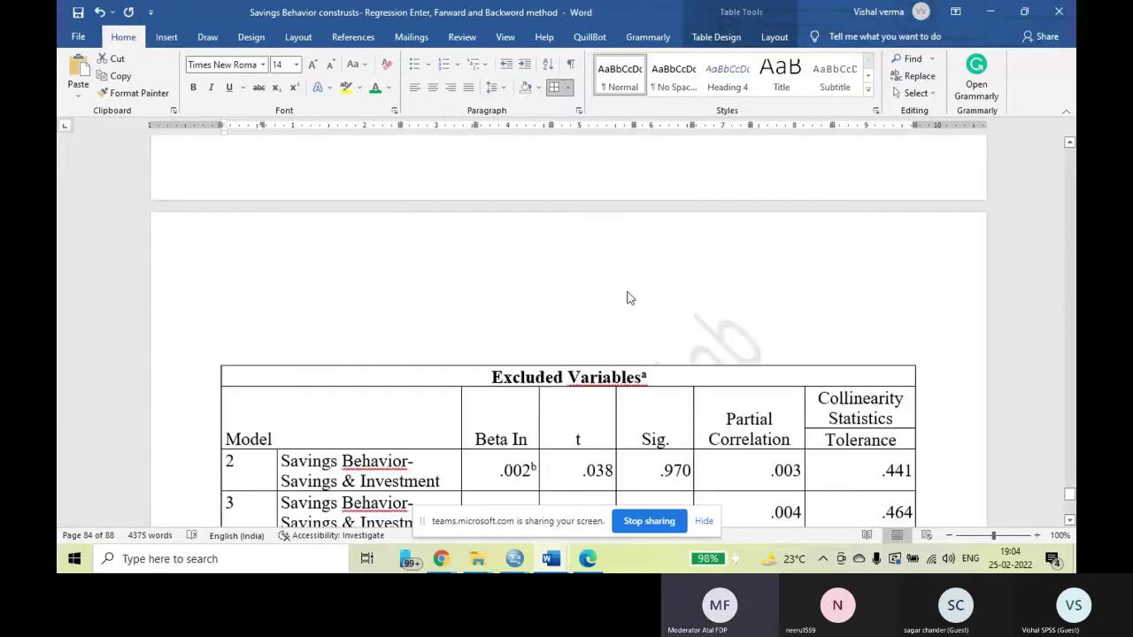
pyautogui.scroll(-8, 628, 292)
pyautogui.scroll(-10, 629, 292)
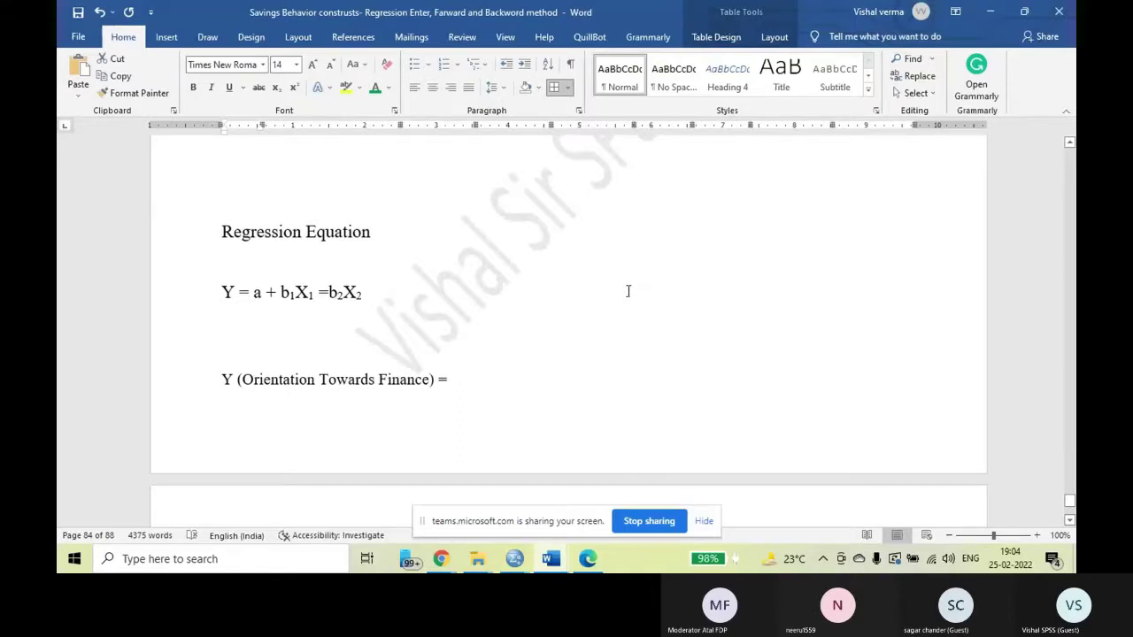
pyautogui.scroll(-3, 513, 286)
pyautogui.scroll(1, 513, 331)
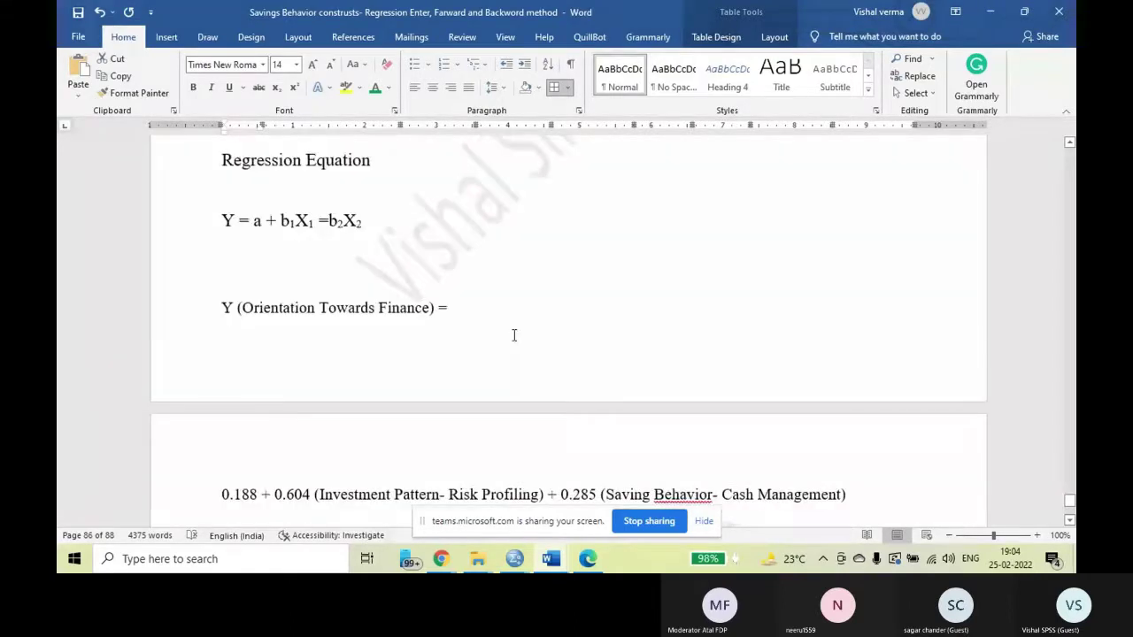
pyautogui.click(269, 265)
pyautogui.hotkey('ctrl', 'z')
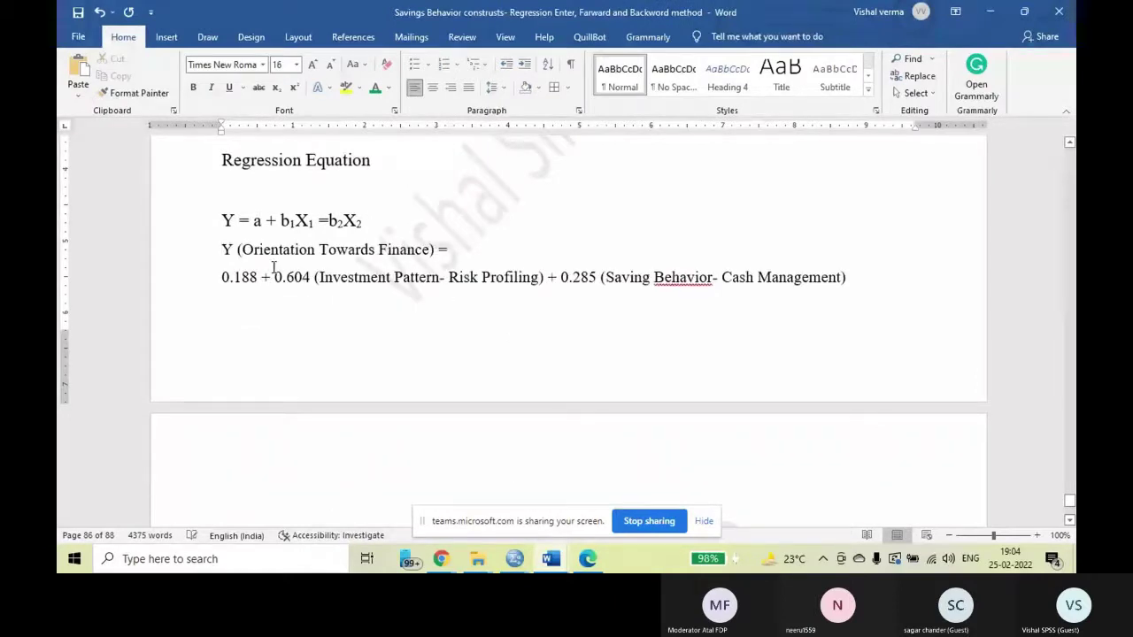
pyautogui.click(240, 199)
pyautogui.hotkey('ctrl', 'z')
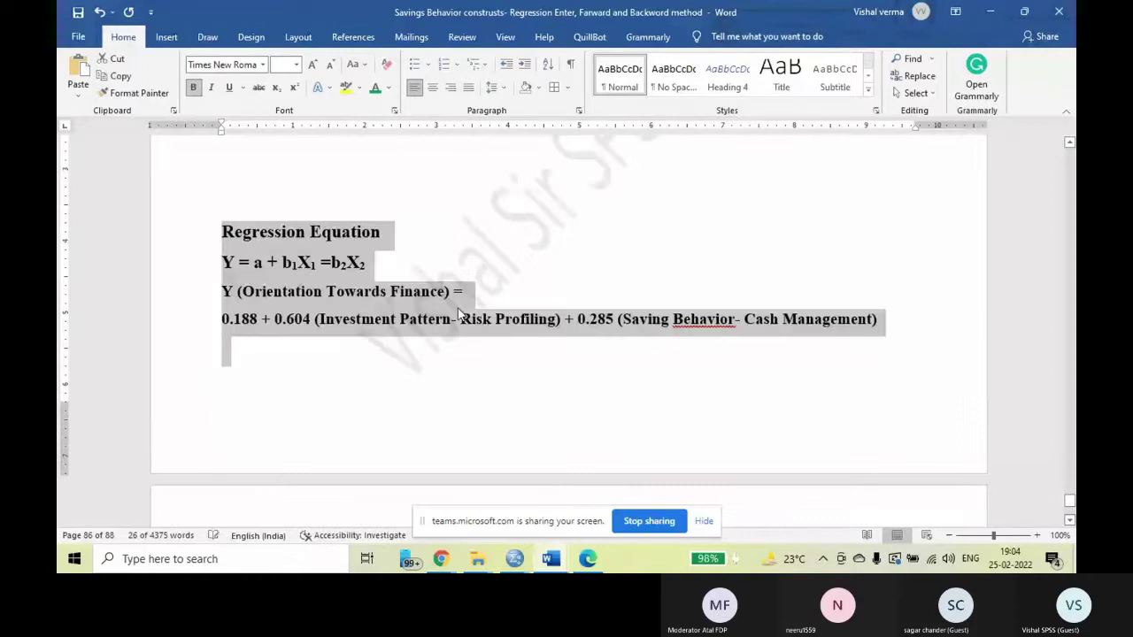
# Step: Dismiss the notification pop-up and select the term "Investment Pattern- Risk Profiling" in the regression equation
pyautogui.click(475, 318)
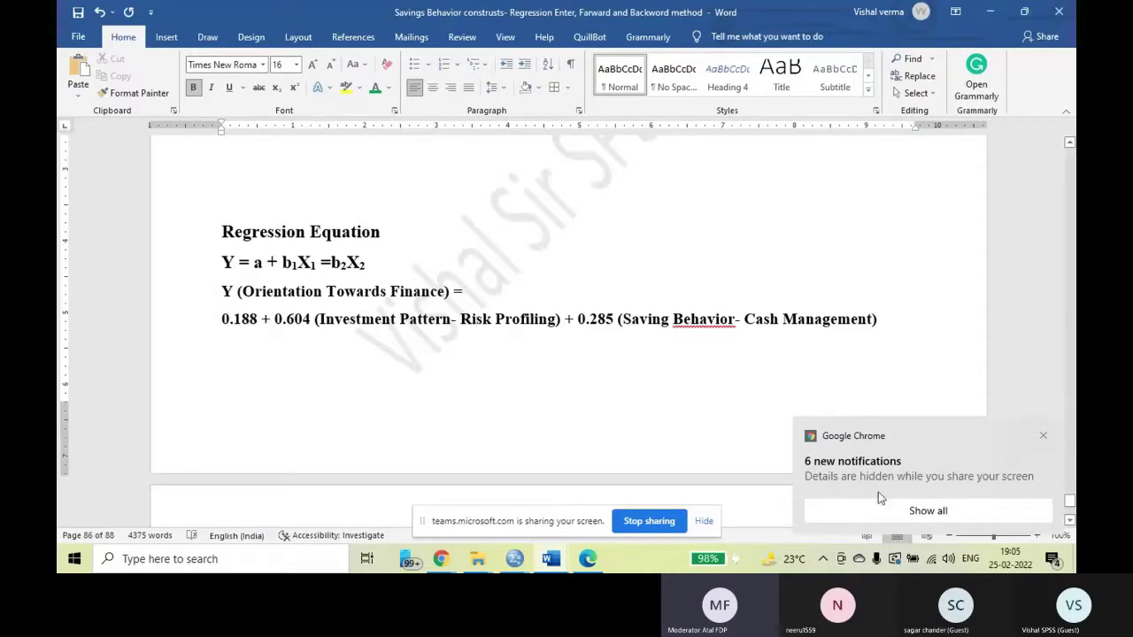
pyautogui.click(1044, 438)
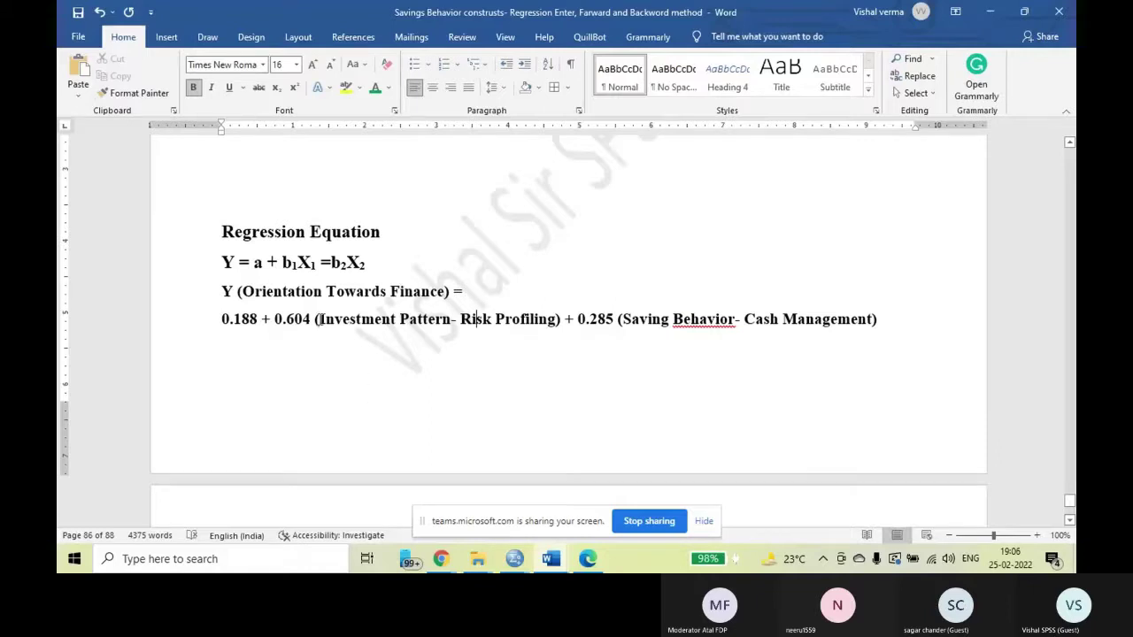
pyautogui.moveTo(323, 319); pyautogui.dragTo(523, 327)
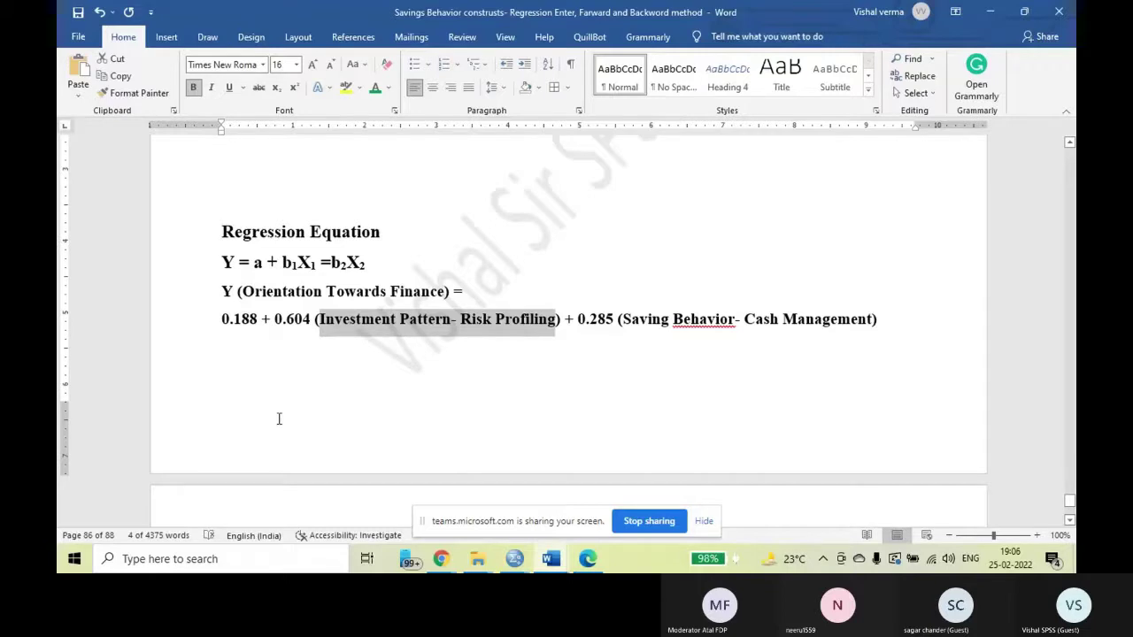
# Step: Review the Forward method's Model Summary, selecting its R Square column, and look at the Pearson correlation table above it
pyautogui.scroll(5, 392, 377)
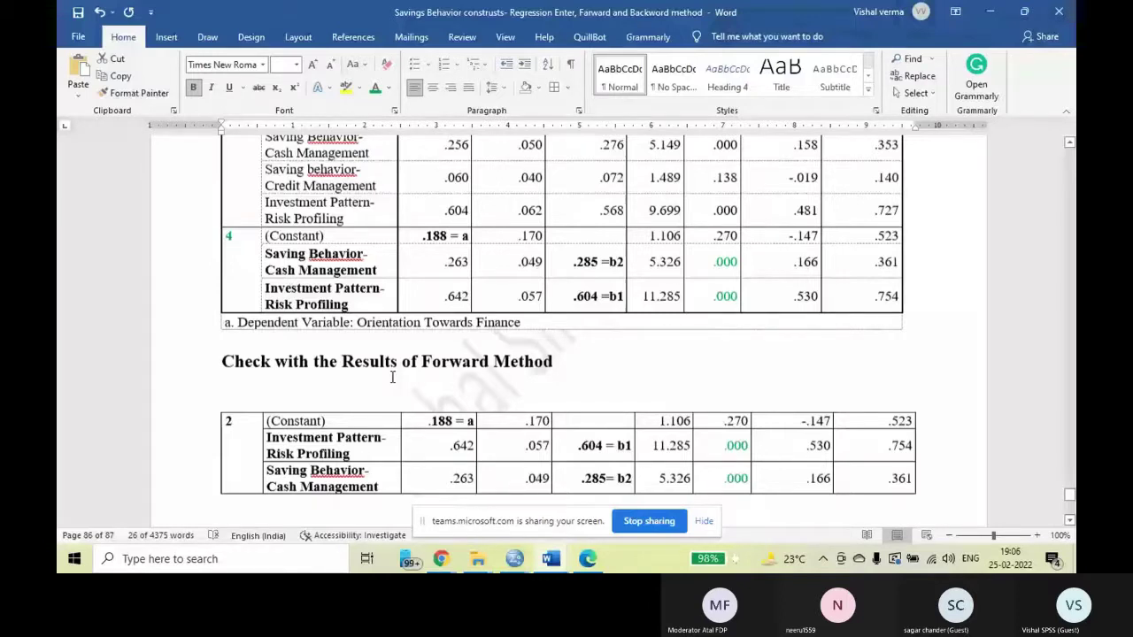
pyautogui.scroll(15, 392, 377)
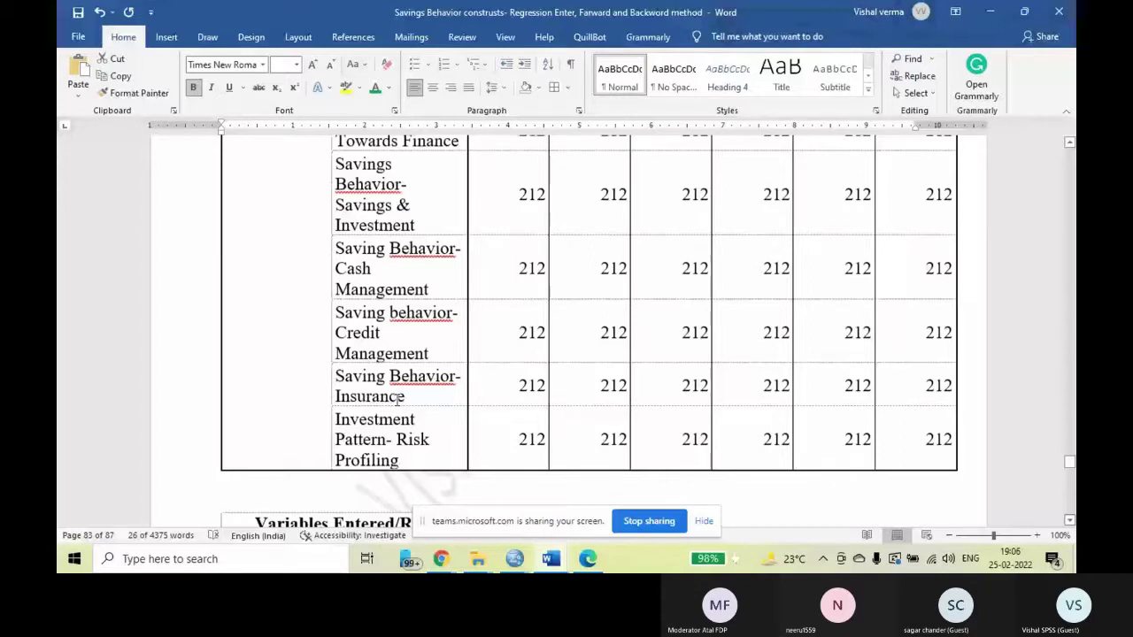
pyautogui.scroll(-10, 397, 398)
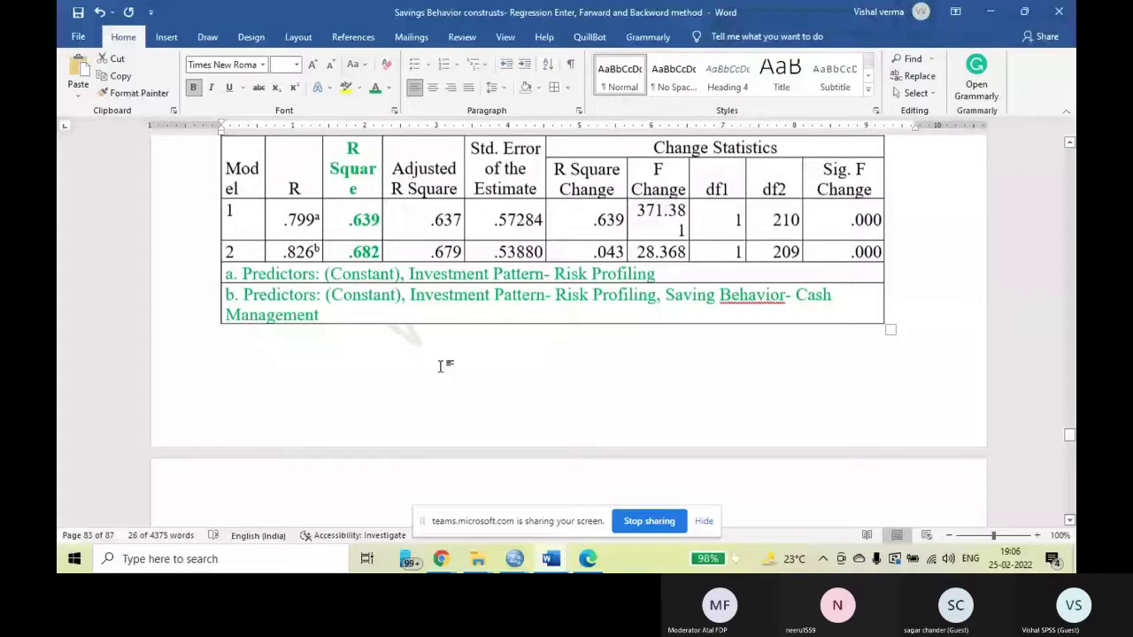
pyautogui.scroll(3, 440, 365)
pyautogui.click(352, 254)
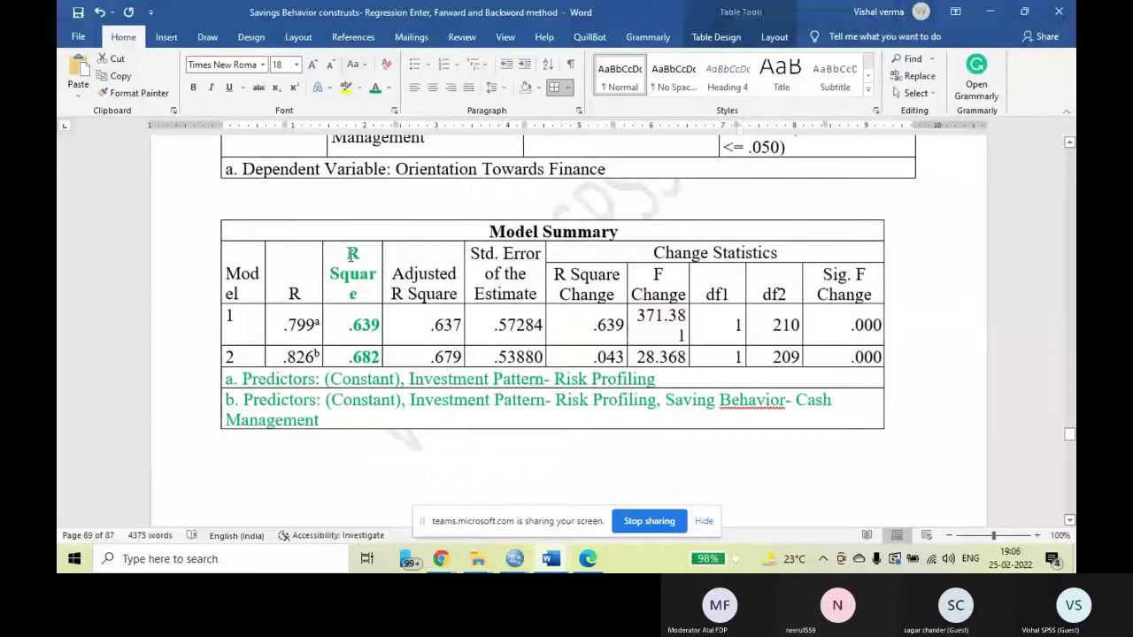
pyautogui.click(352, 254)
pyautogui.scroll(2, 445, 382)
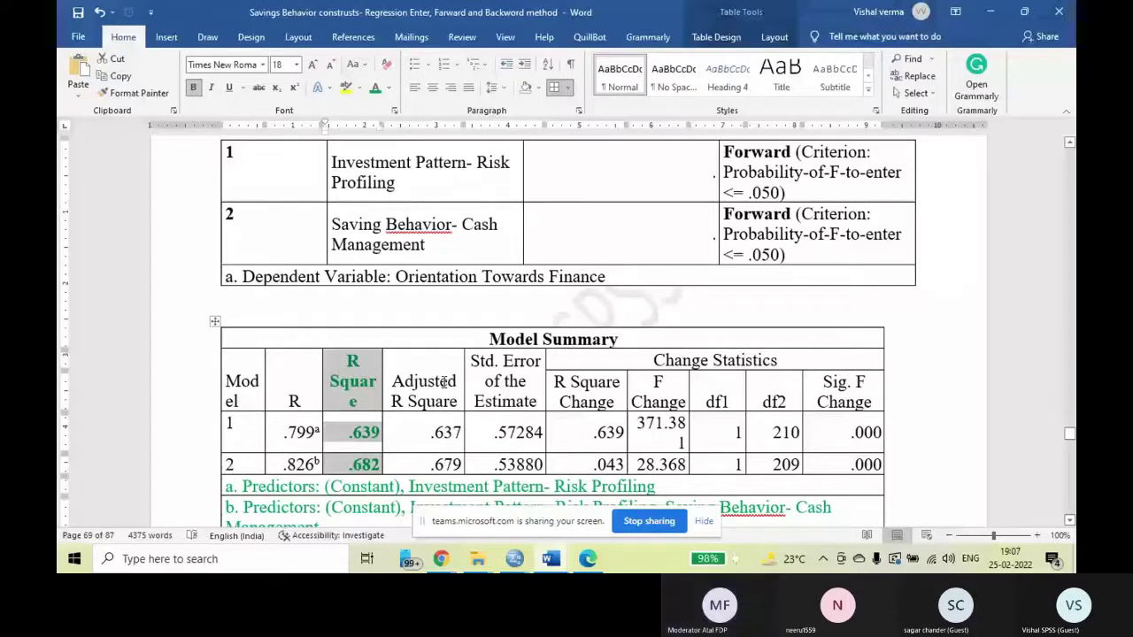
pyautogui.scroll(15, 573, 487)
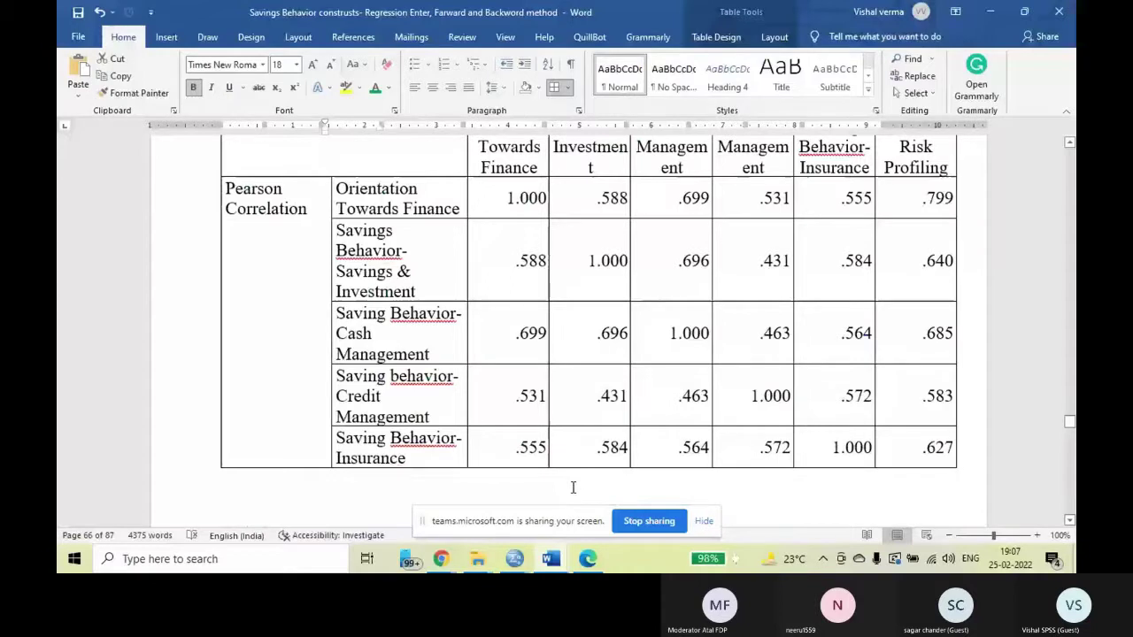
# Step: Switch to the SPSS Data Editor and select the labels and names of the construct variables from SBSI to ORTOFIN
pyautogui.hotkey('alt', 'Tab')
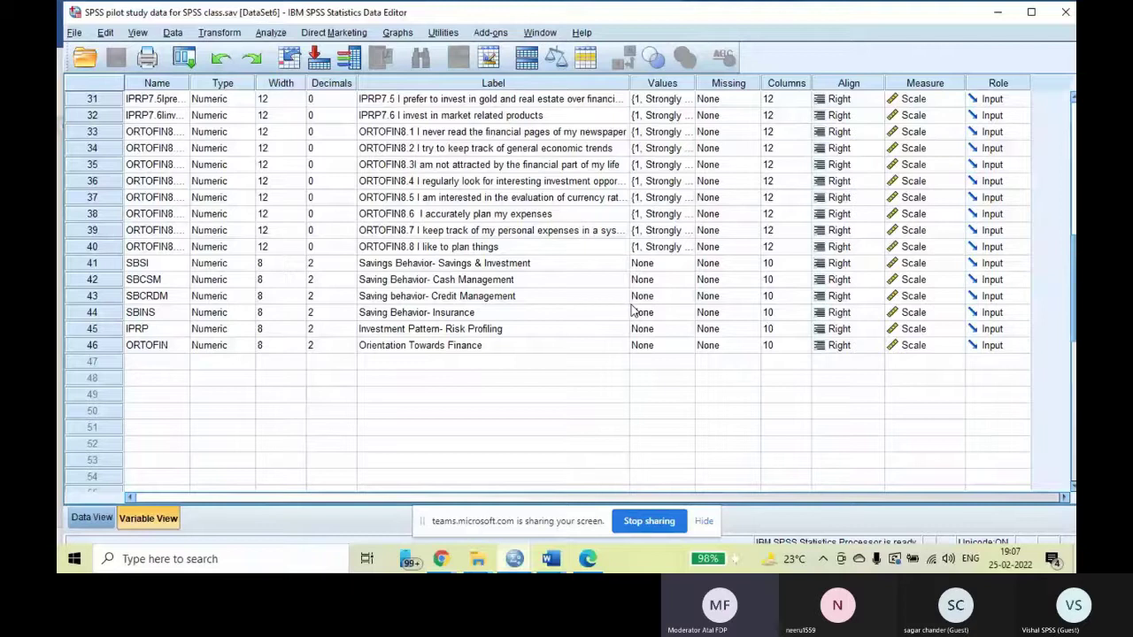
pyautogui.moveTo(416, 345); pyautogui.dragTo(393, 262)
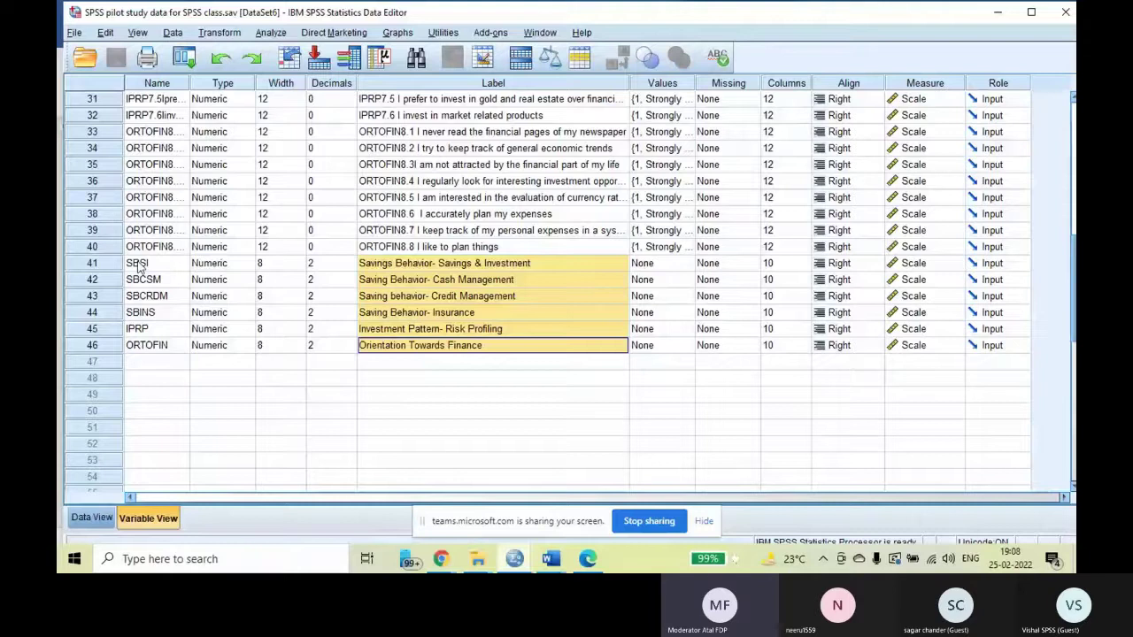
pyautogui.moveTo(138, 263); pyautogui.dragTo(146, 345)
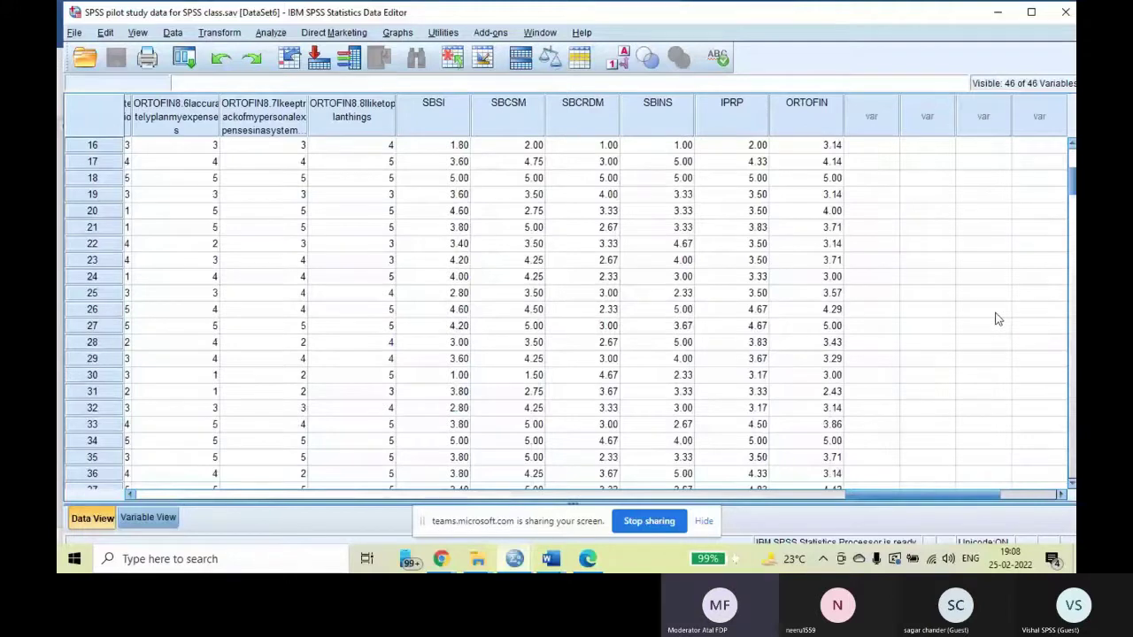
# Step: Show the construct scores in Data View, selecting the SBSI to ORTOFIN values for cases 1 to 21
pyautogui.scroll(5, 998, 319)
pyautogui.moveTo(434, 144); pyautogui.dragTo(786, 215)
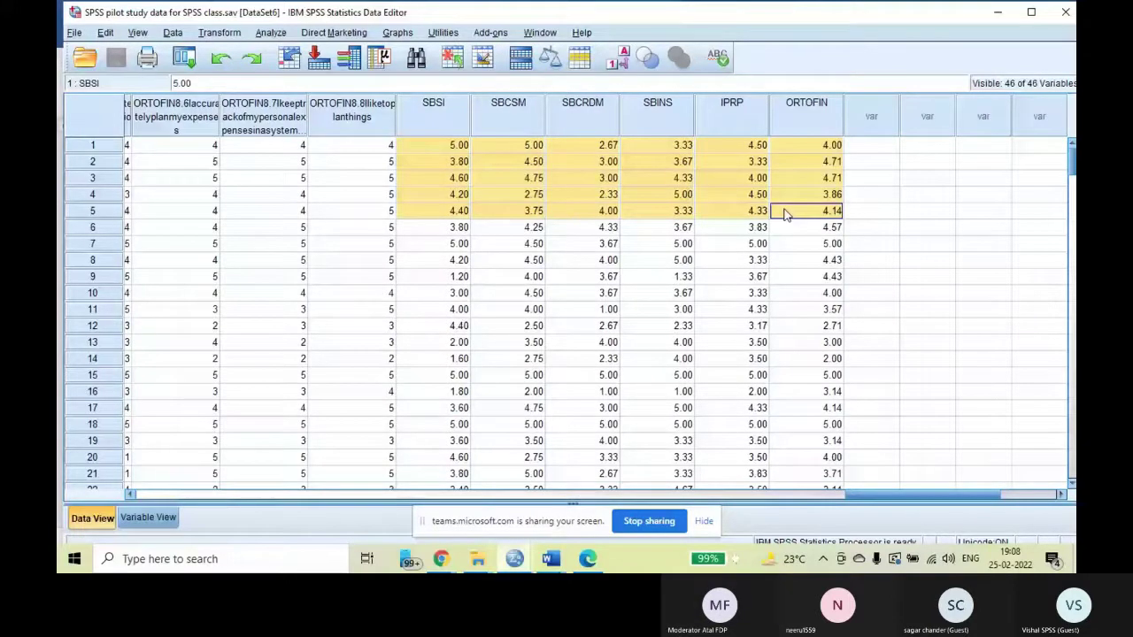
pyautogui.keyDown('shift'); pyautogui.click(805, 474); pyautogui.keyUp('shift')
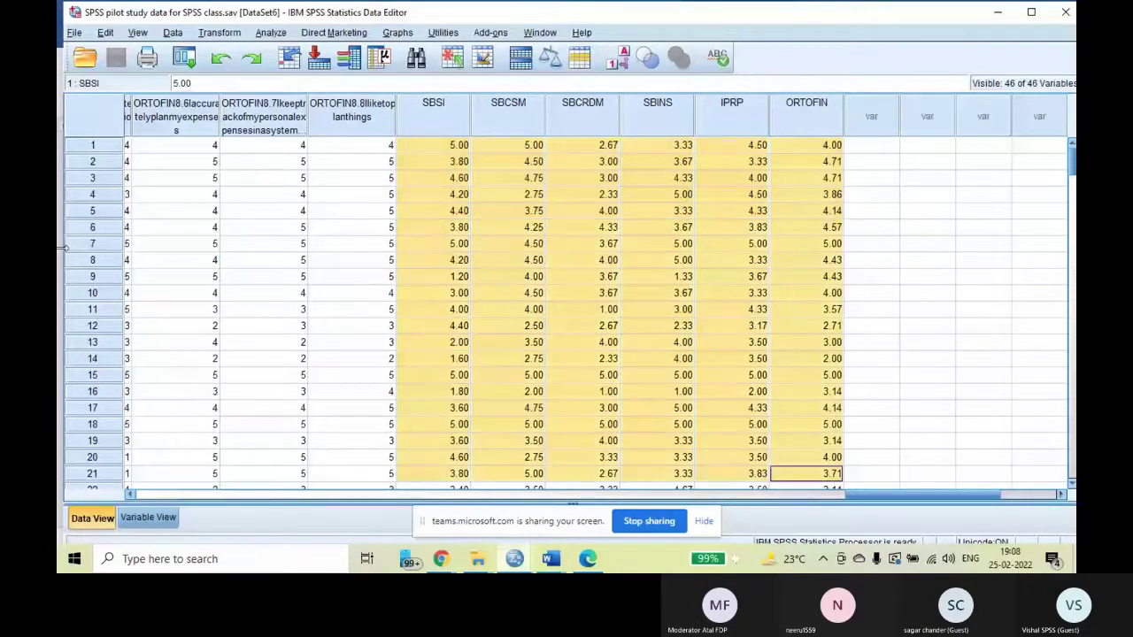
# Step: Show the item responses behind the constructs, selecting ORTOFIN8.2 to ORTOFIN8.7 for cases 4 to 15, and return to the construct columns
pyautogui.moveTo(929, 497); pyautogui.dragTo(863, 496)
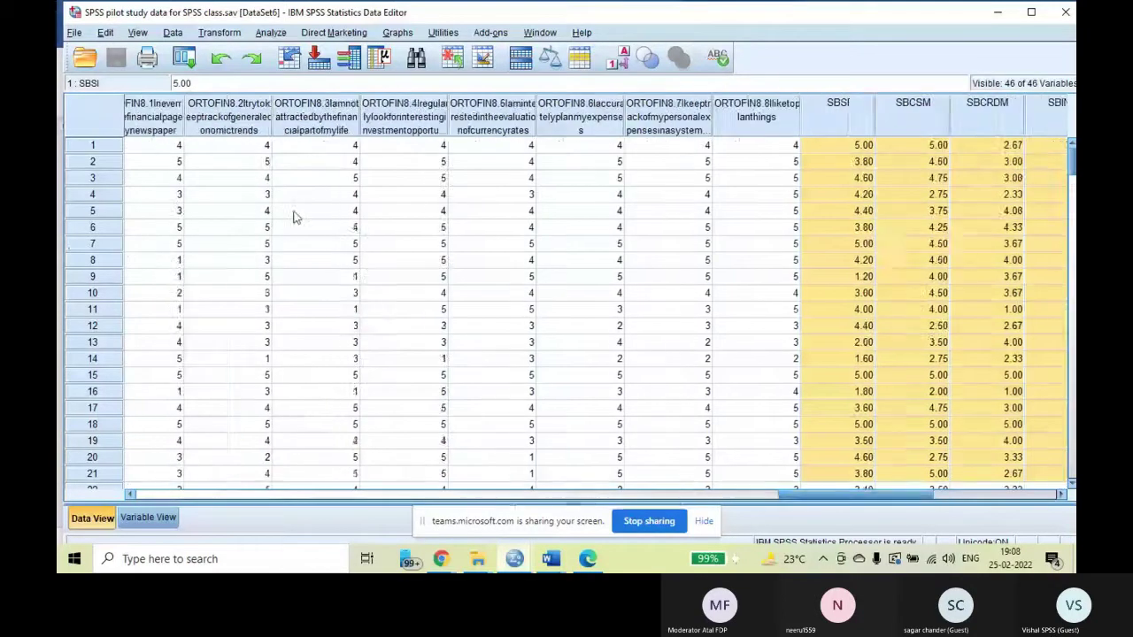
pyautogui.moveTo(230, 194); pyautogui.dragTo(493, 345)
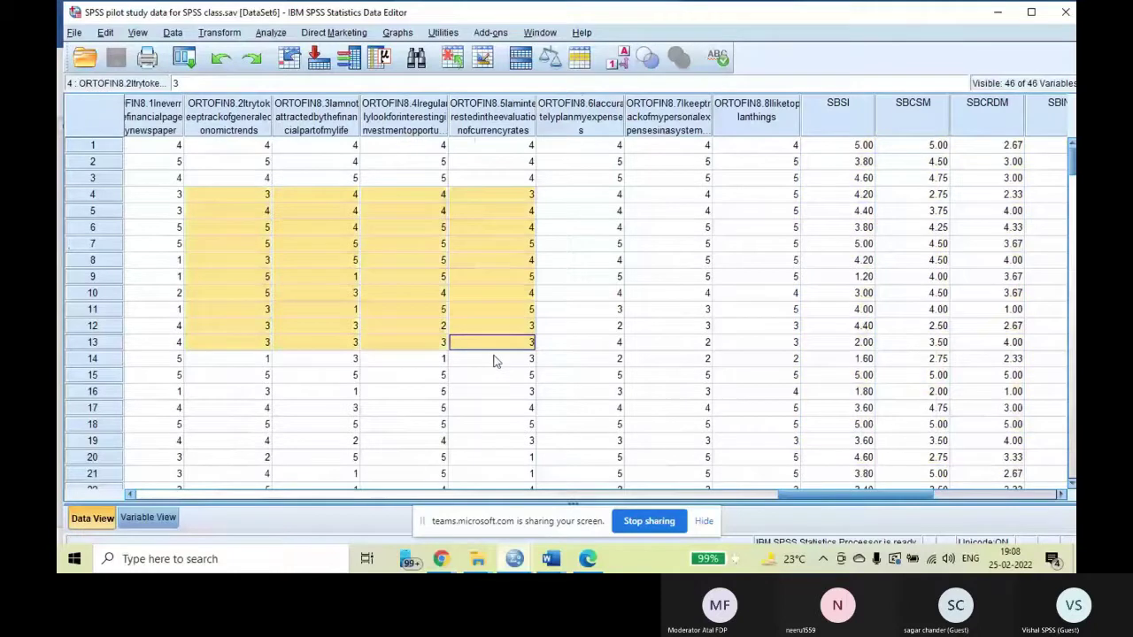
pyautogui.keyDown('shift'); pyautogui.click(668, 374); pyautogui.keyUp('shift')
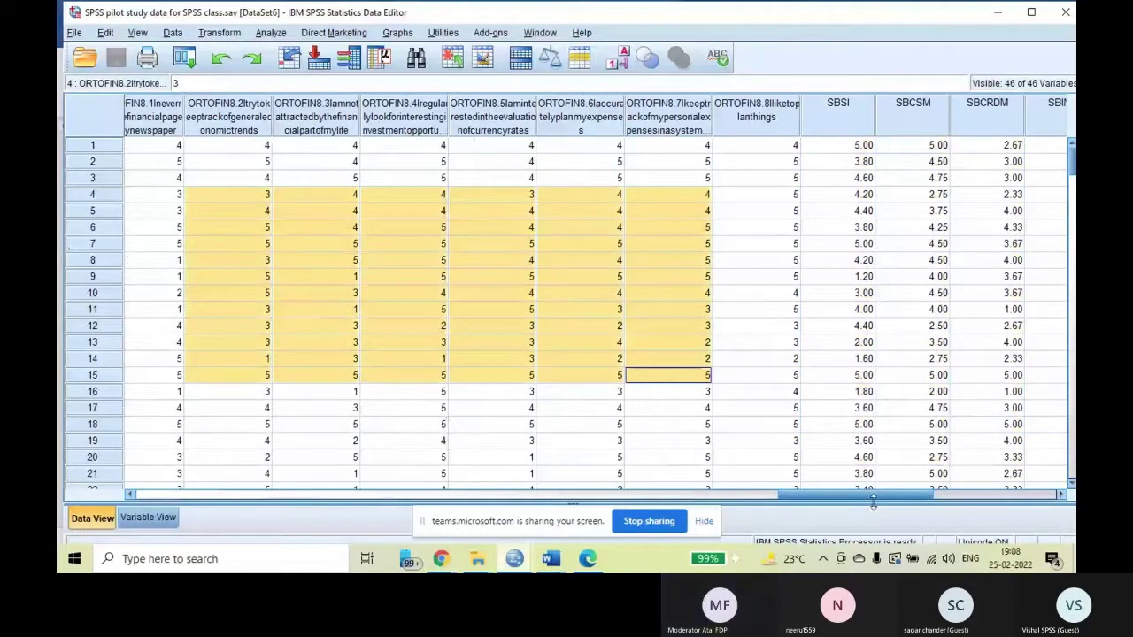
pyautogui.moveTo(832, 496); pyautogui.dragTo(907, 500)
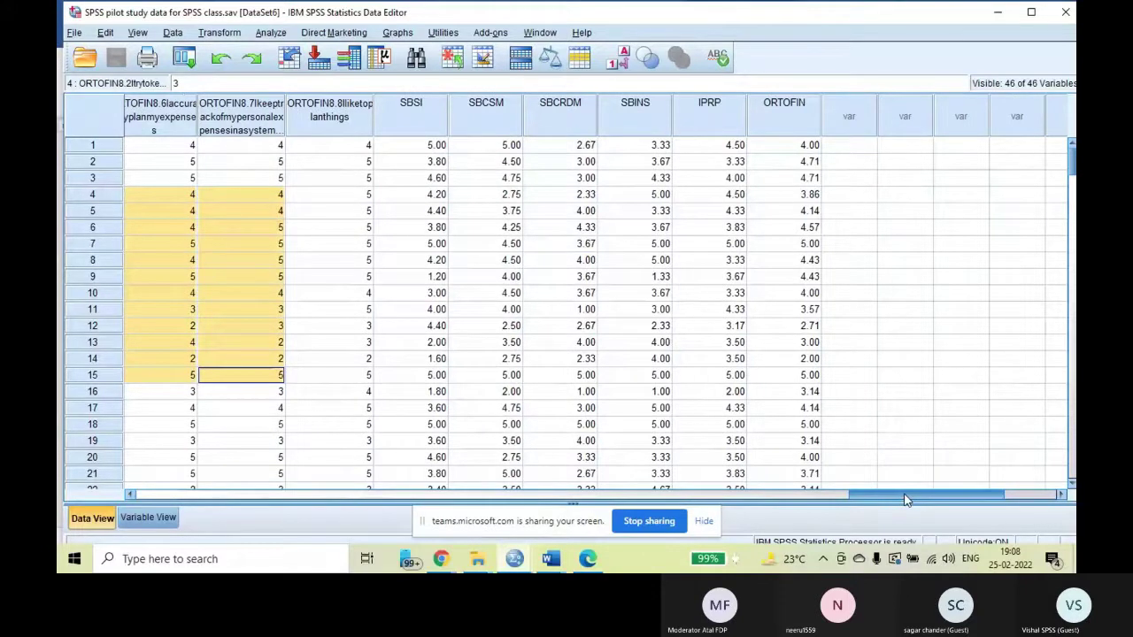
# Step: In Variable View, point out the dependent Orientation Towards Finance label, the five independent construct labels and the ORTOFIN8.8 item row
pyautogui.click(151, 518)
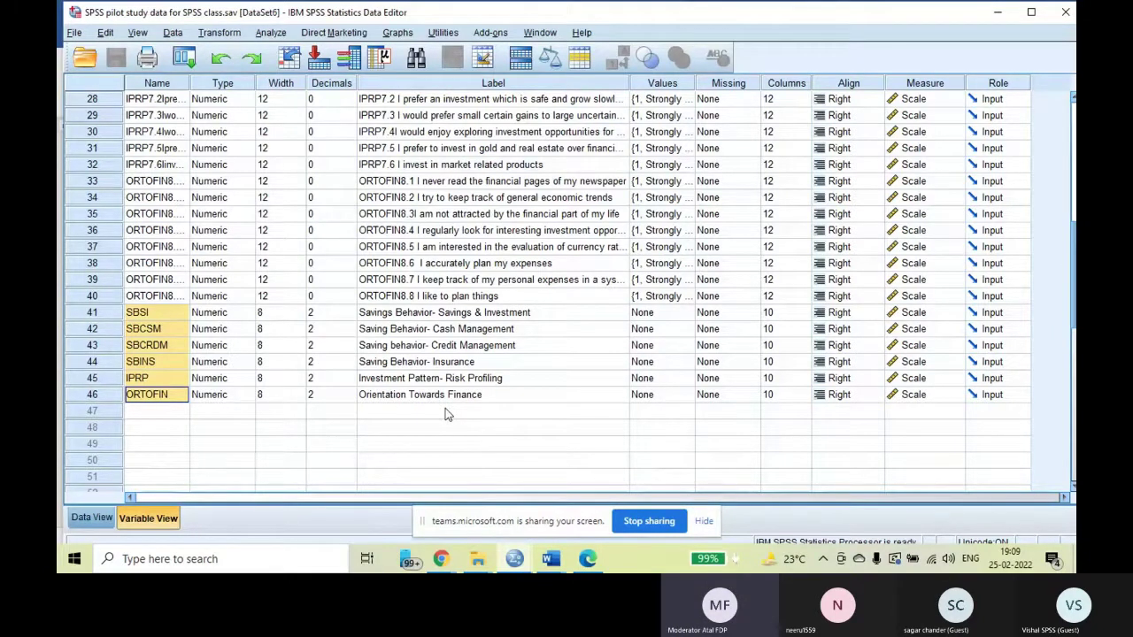
pyautogui.click(477, 396)
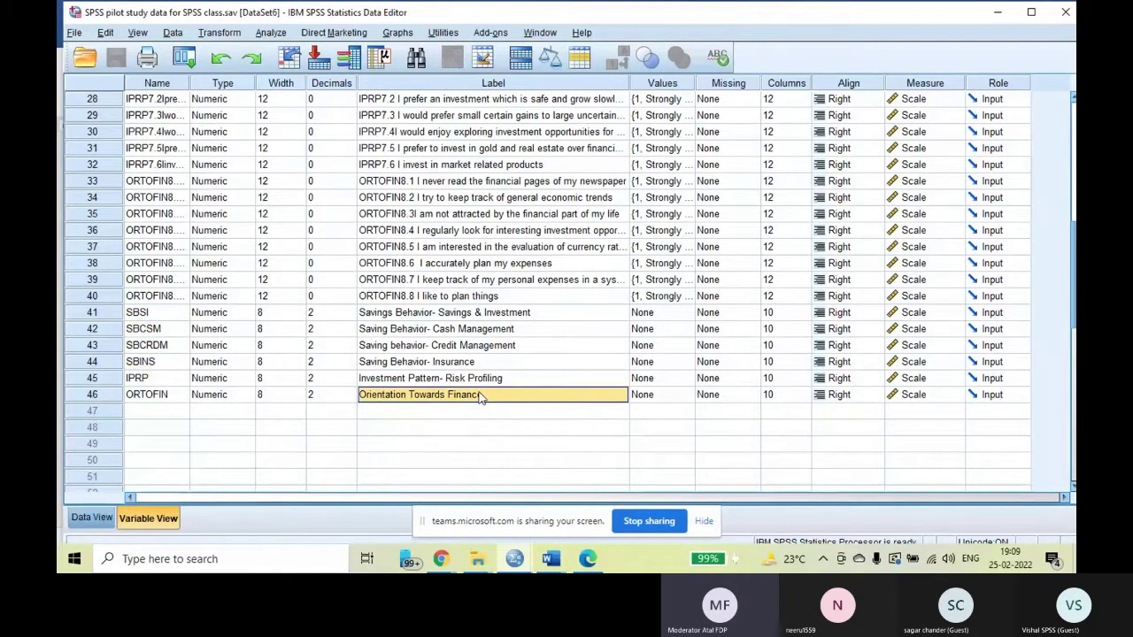
pyautogui.moveTo(424, 312); pyautogui.dragTo(58, 378)
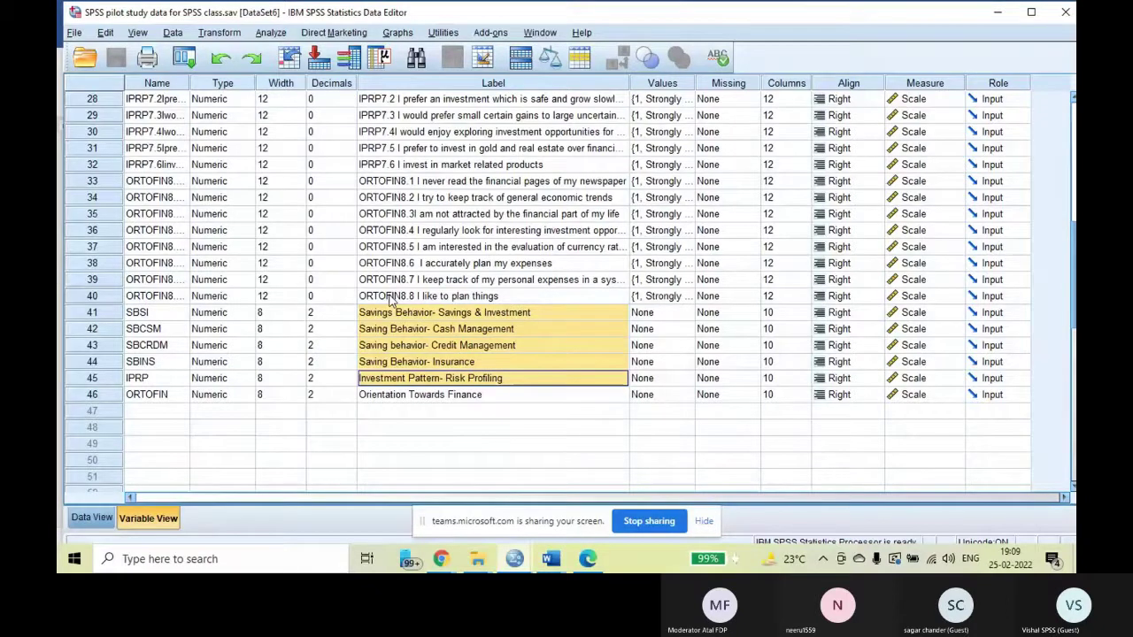
pyautogui.click(105, 301)
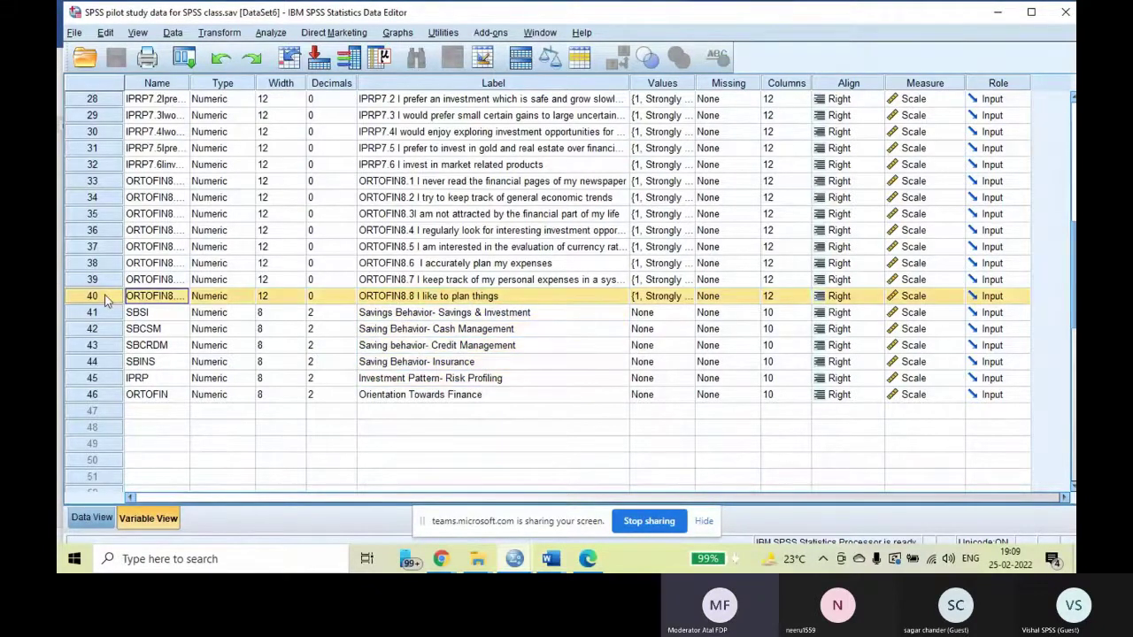
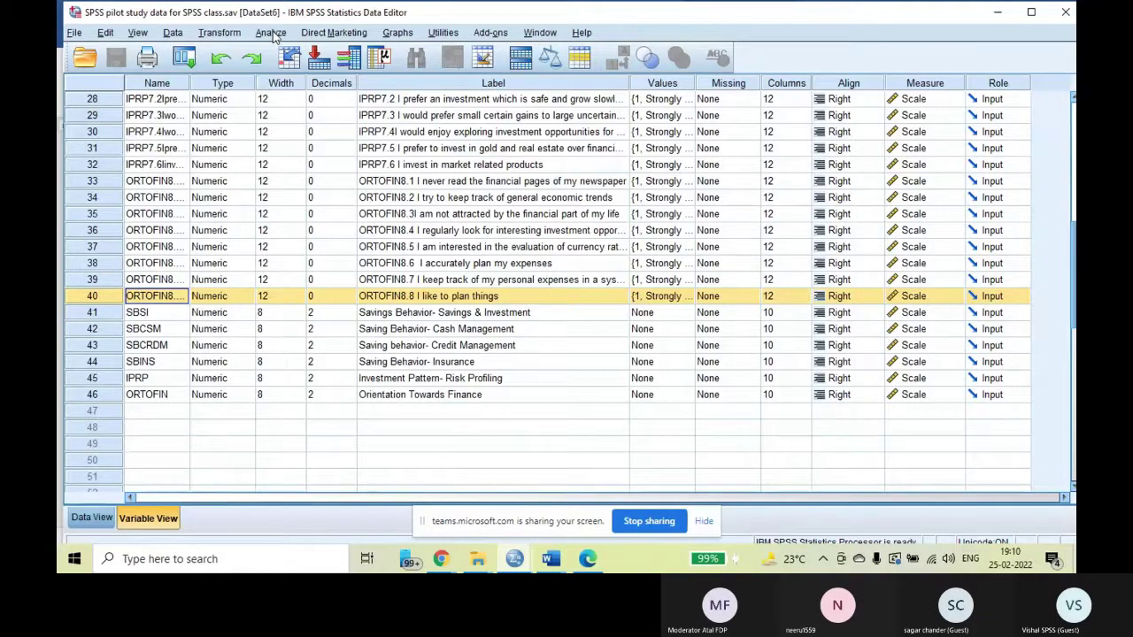
# Step: Start a Linear Regression analysis and assign Orientation Towards Finance as the dependent variable
pyautogui.click(331, 433)
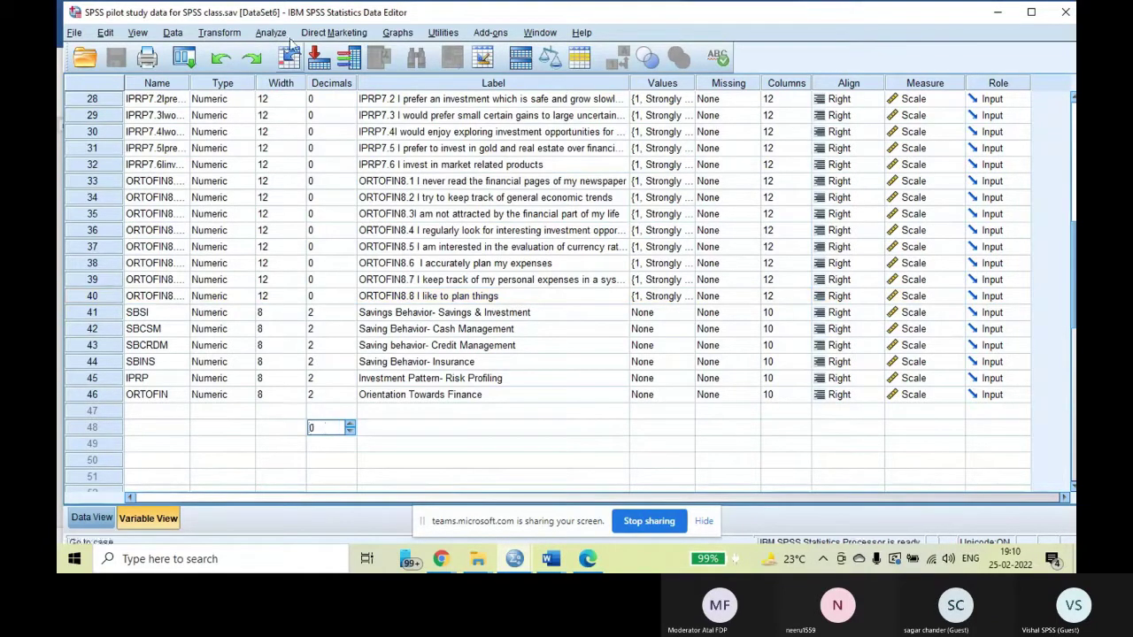
pyautogui.click(271, 32)
pyautogui.moveTo(286, 206)
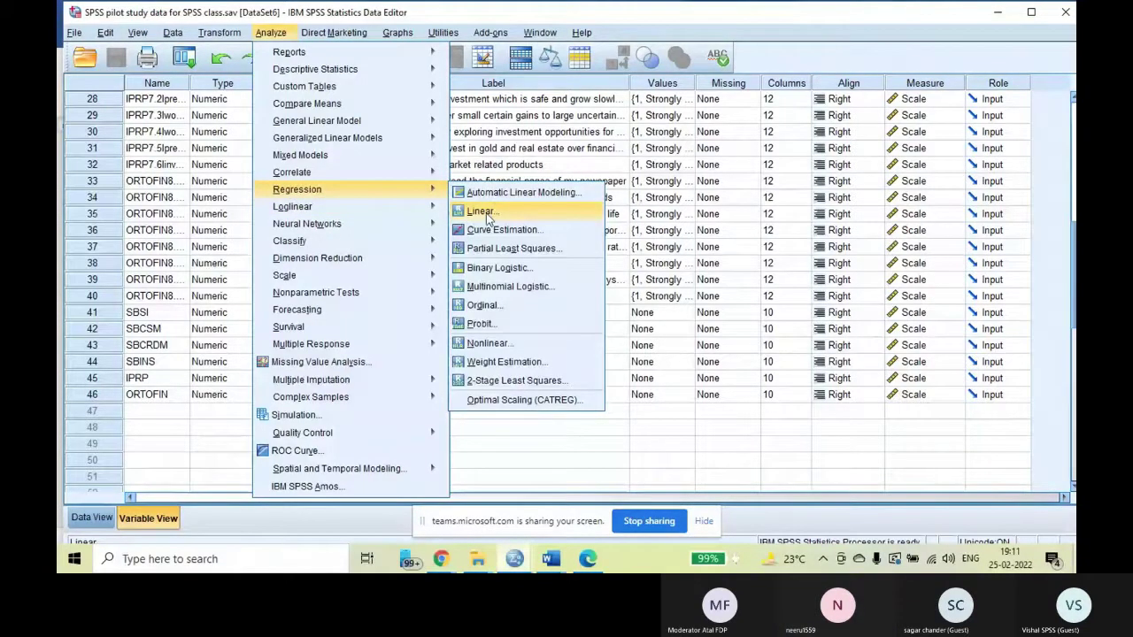
pyautogui.click(485, 214)
pyautogui.click(483, 391)
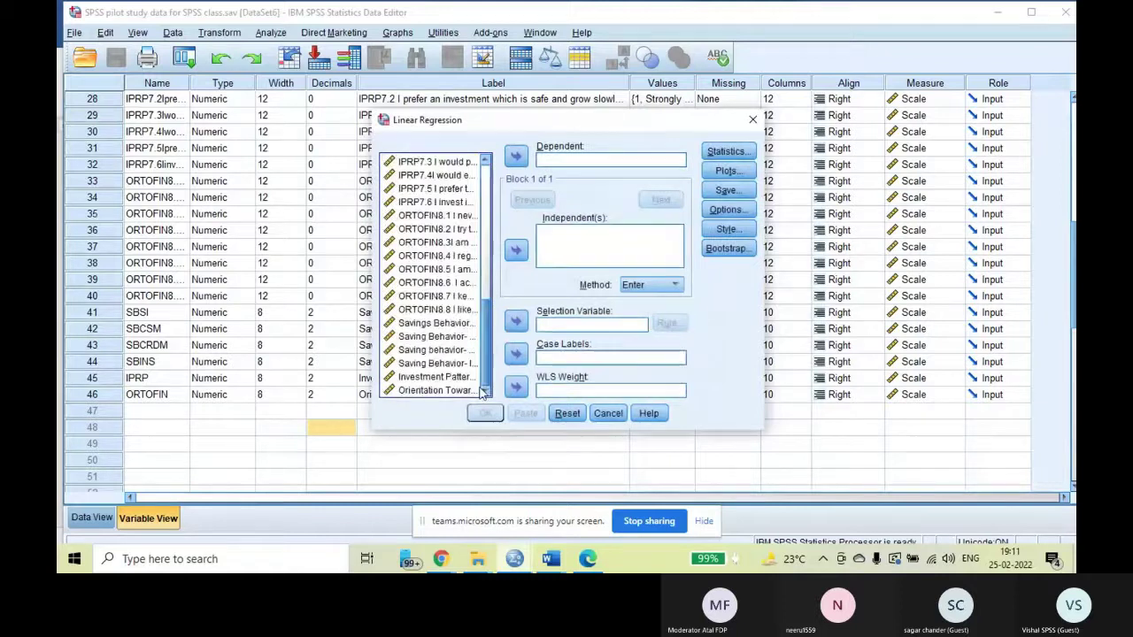
pyautogui.doubleClick(434, 394)
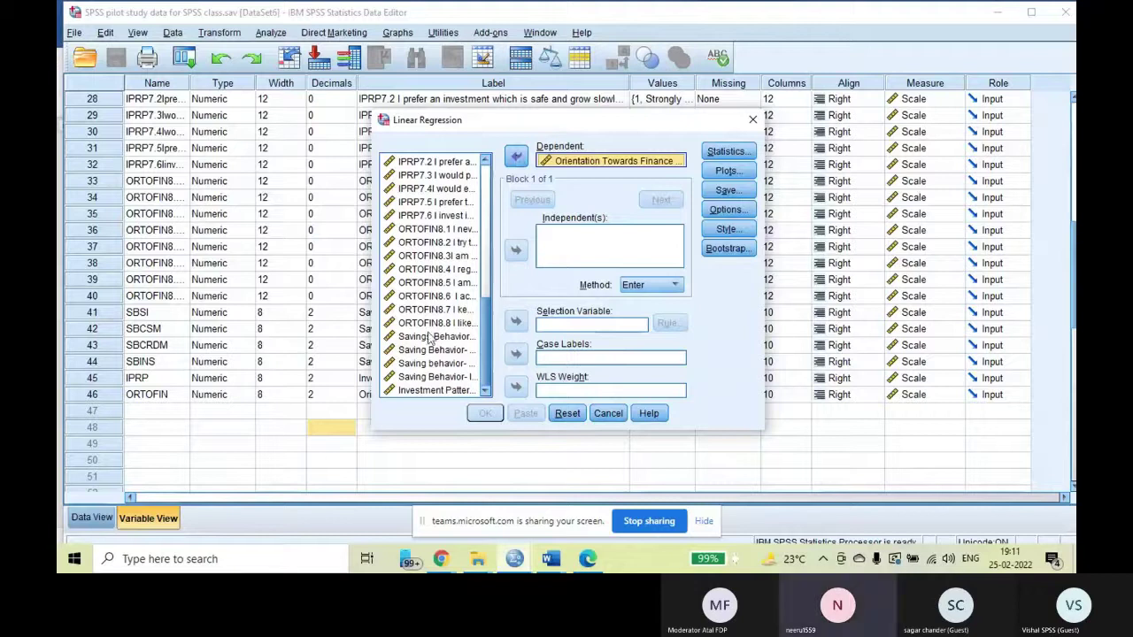
# Step: Add the four saving behavior constructs and Investment Pattern- Risk Profiling as the independent variables
pyautogui.click(430, 337)
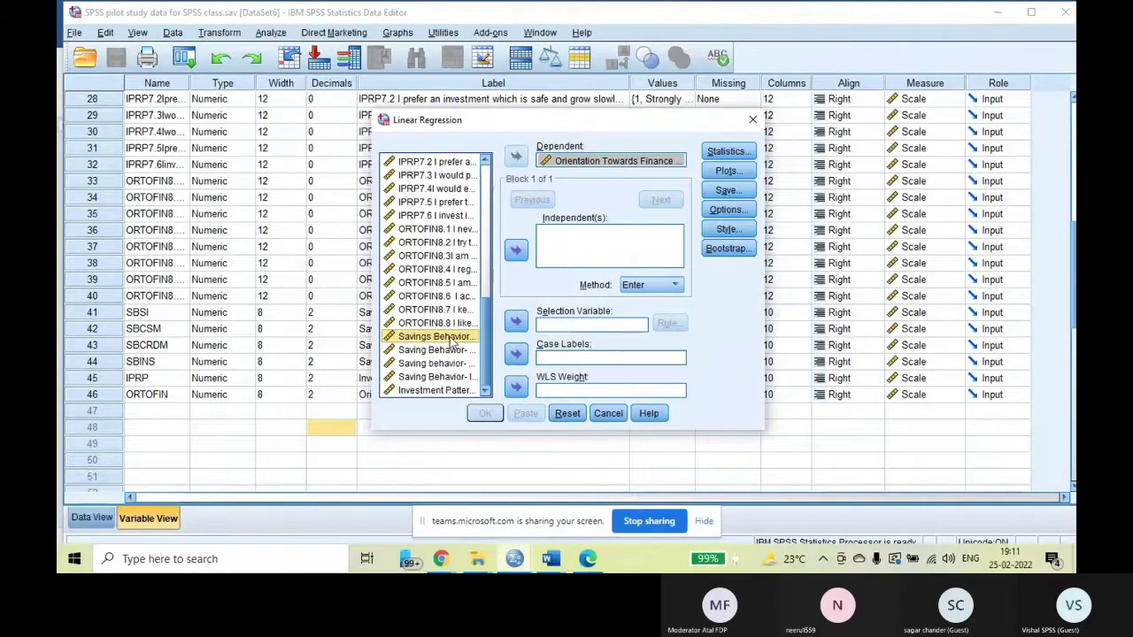
pyautogui.keyDown('shift'); pyautogui.click(435, 390); pyautogui.keyUp('shift')
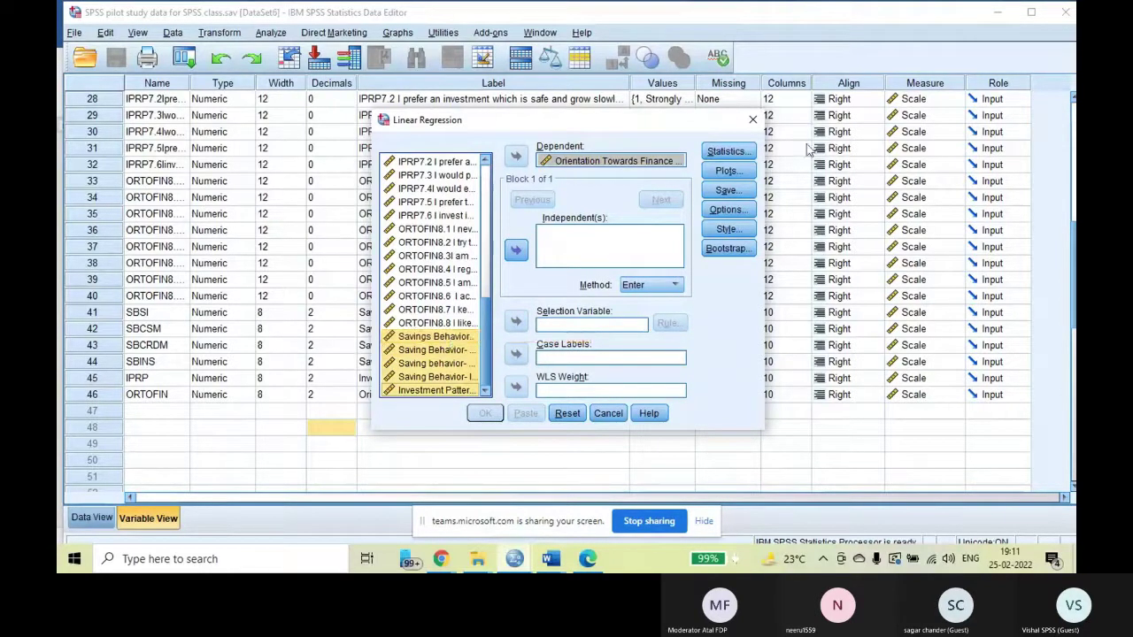
pyautogui.click(516, 251)
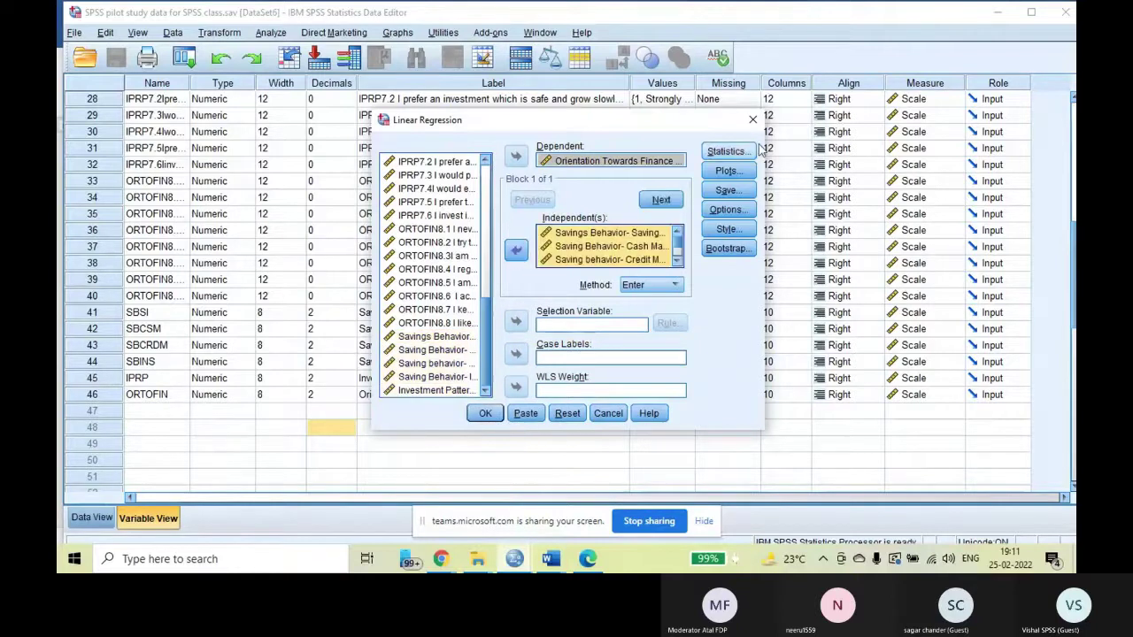
# Step: Request R squared change, descriptives and 95% confidence intervals in the regression statistics, alongside estimates and model fit
pyautogui.click(726, 151)
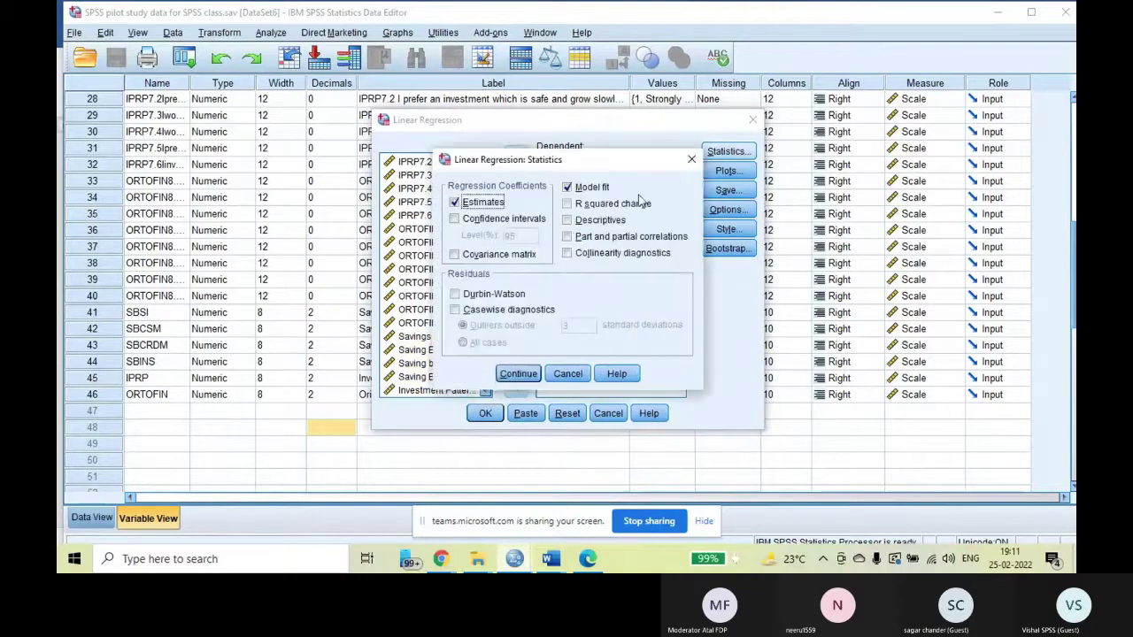
pyautogui.click(567, 204)
pyautogui.click(569, 220)
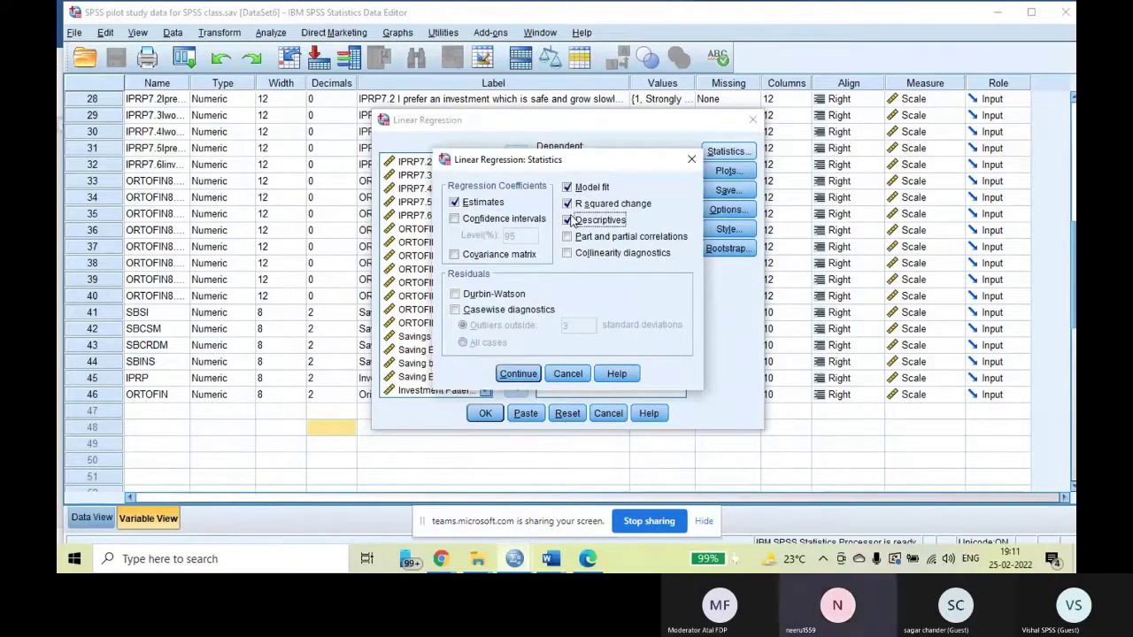
pyautogui.click(454, 219)
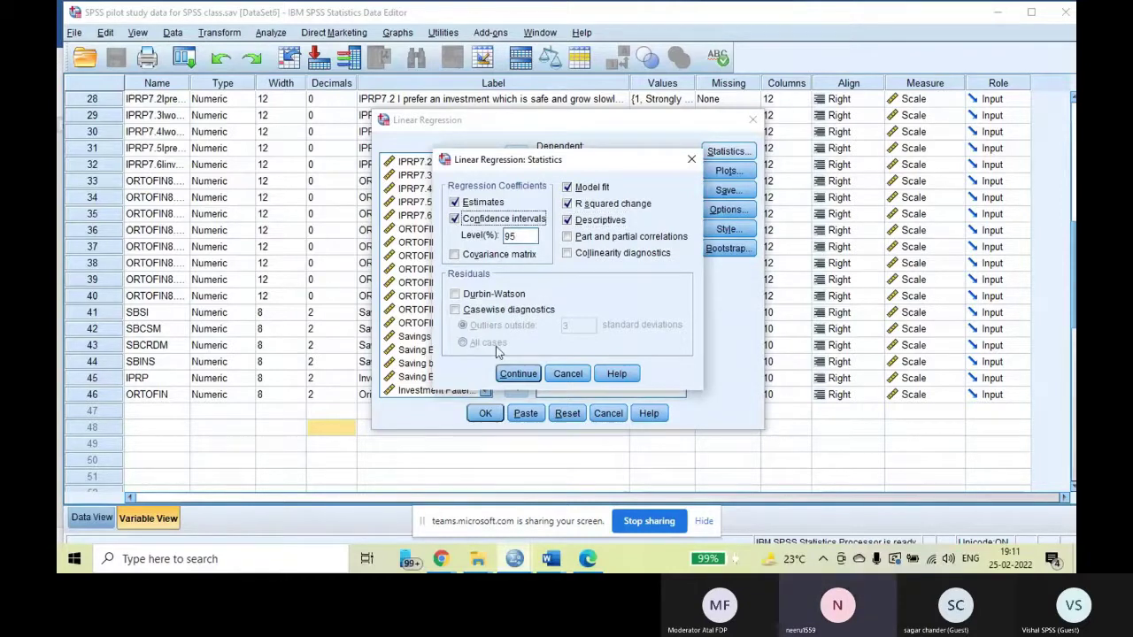
pyautogui.click(519, 374)
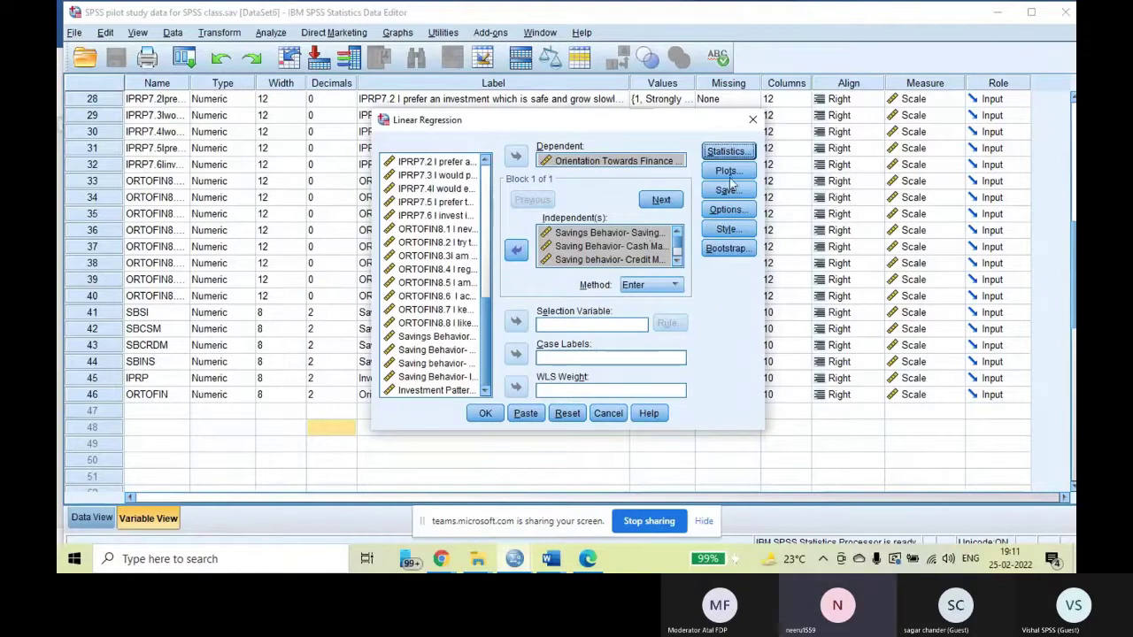
# Step: Show the available variable entry methods, keep Enter as the method and run the regression
pyautogui.click(675, 285)
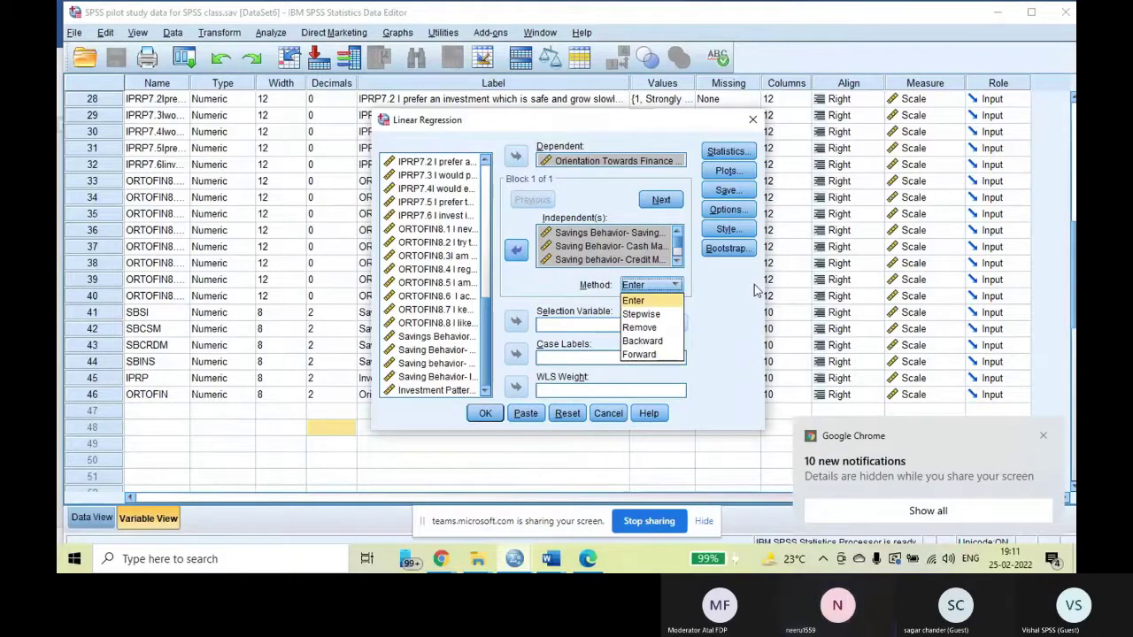
pyautogui.click(1043, 432)
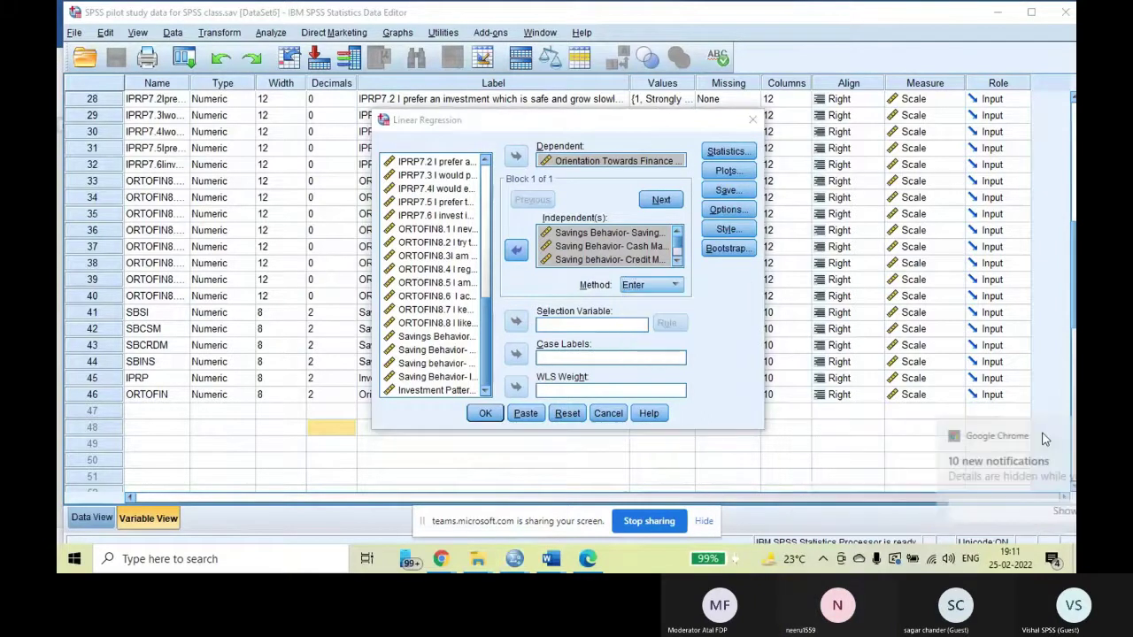
pyautogui.click(673, 286)
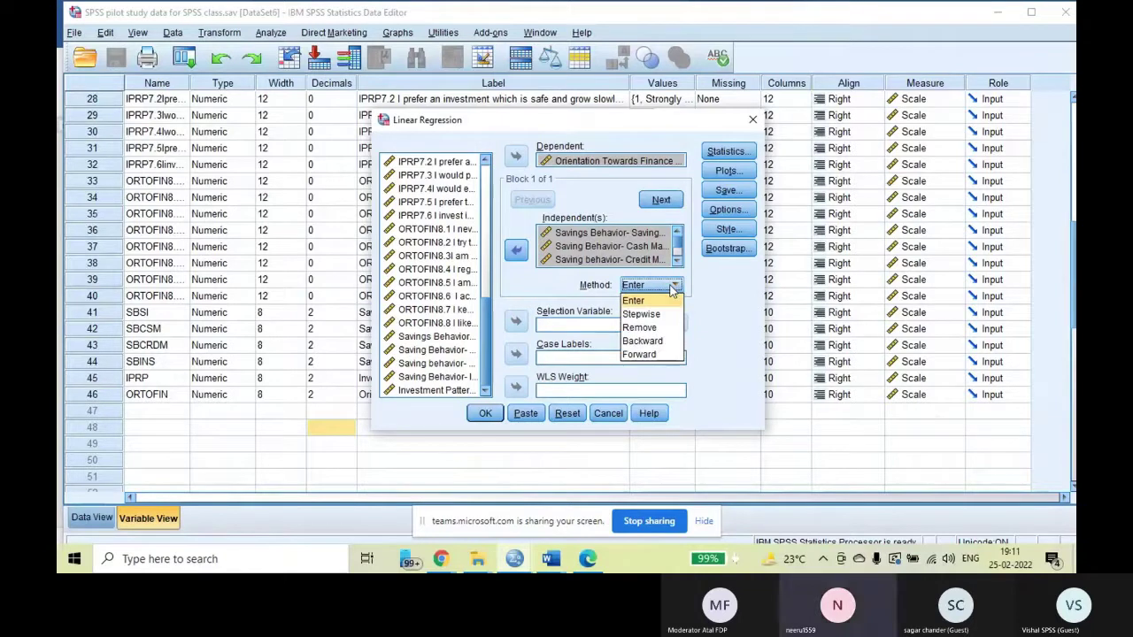
pyautogui.click(653, 302)
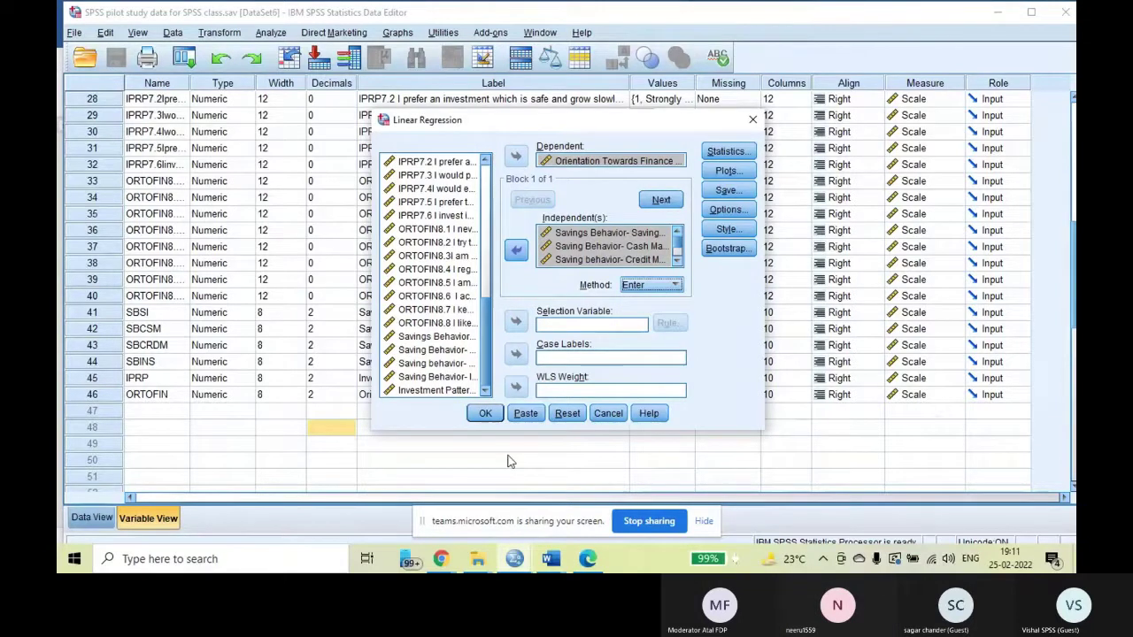
pyautogui.click(485, 413)
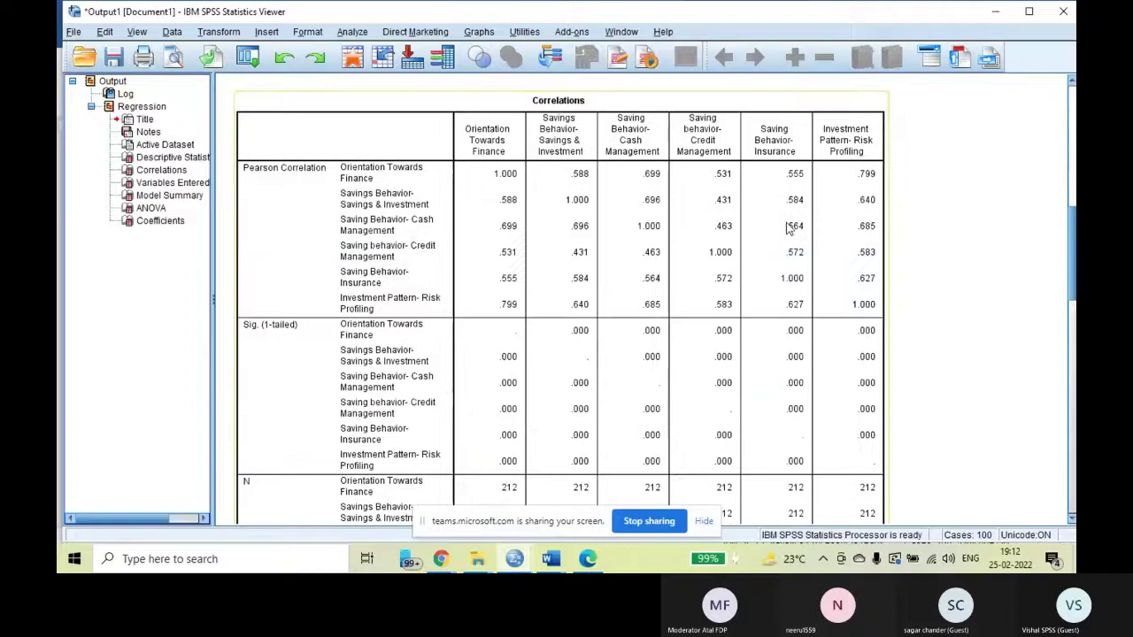
# Step: Review the Model Summary, ANOVA and Coefficients tables of the Enter regression and delete all the output
pyautogui.scroll(-10, 788, 228)
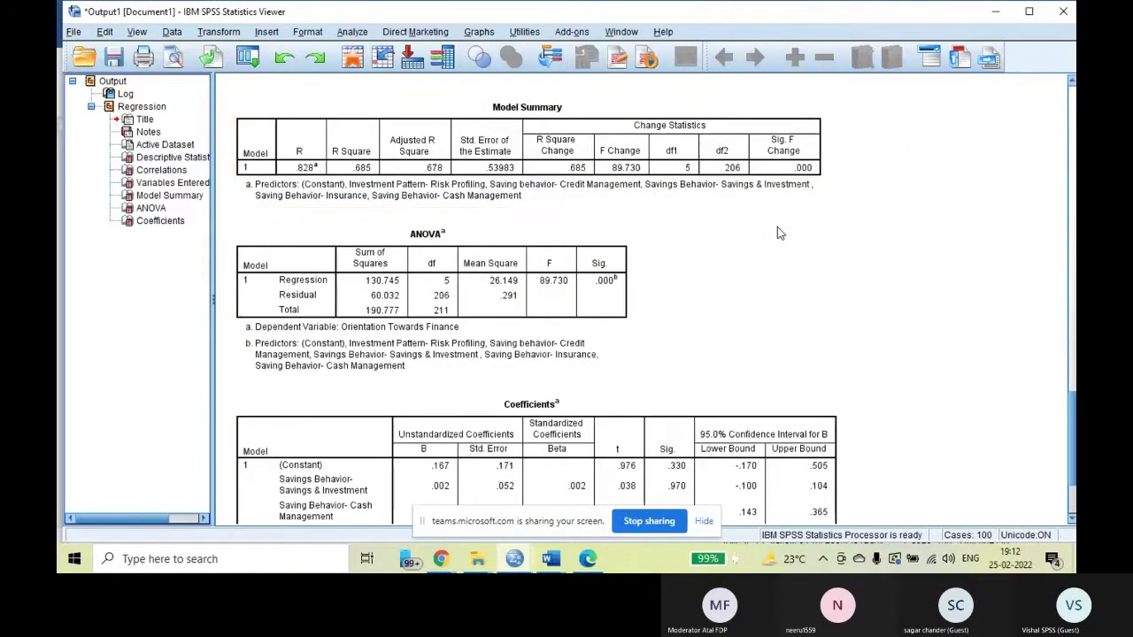
pyautogui.scroll(-3, 777, 226)
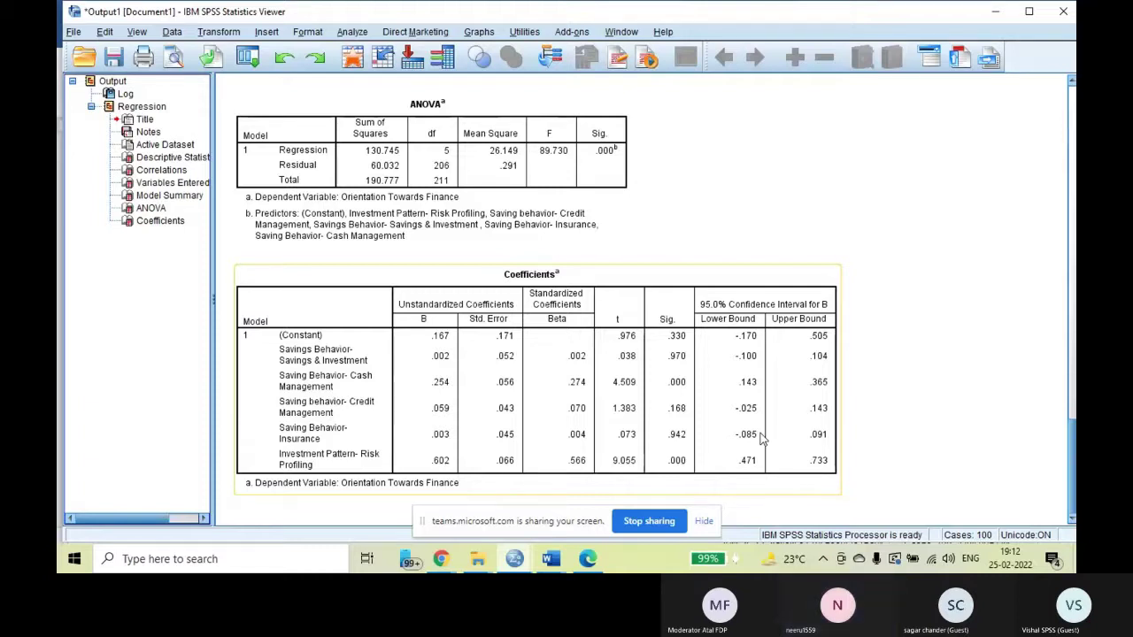
pyautogui.scroll(5, 634, 344)
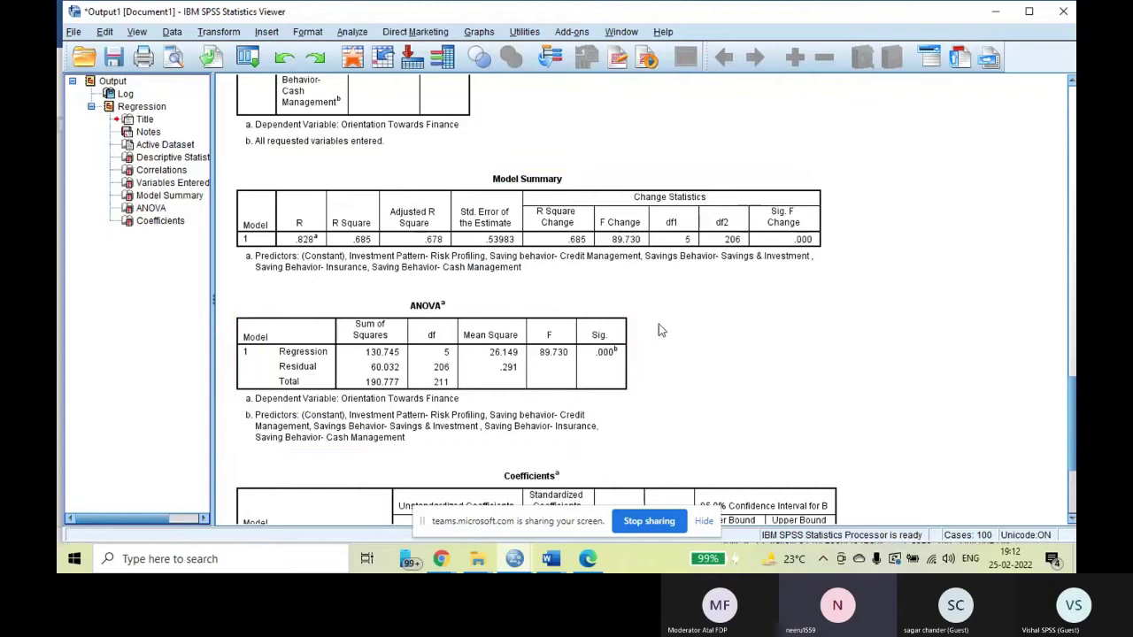
pyautogui.click(112, 82)
pyautogui.press('Delete')
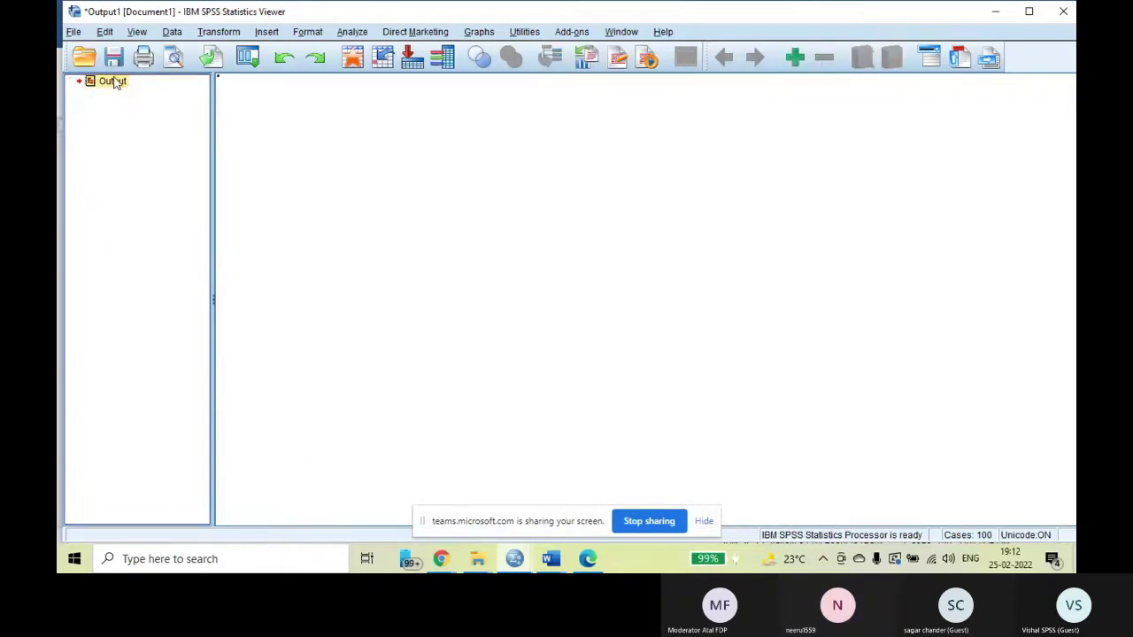
# Step: Run the linear regression again with the same variables, using the Forward method
pyautogui.click(351, 32)
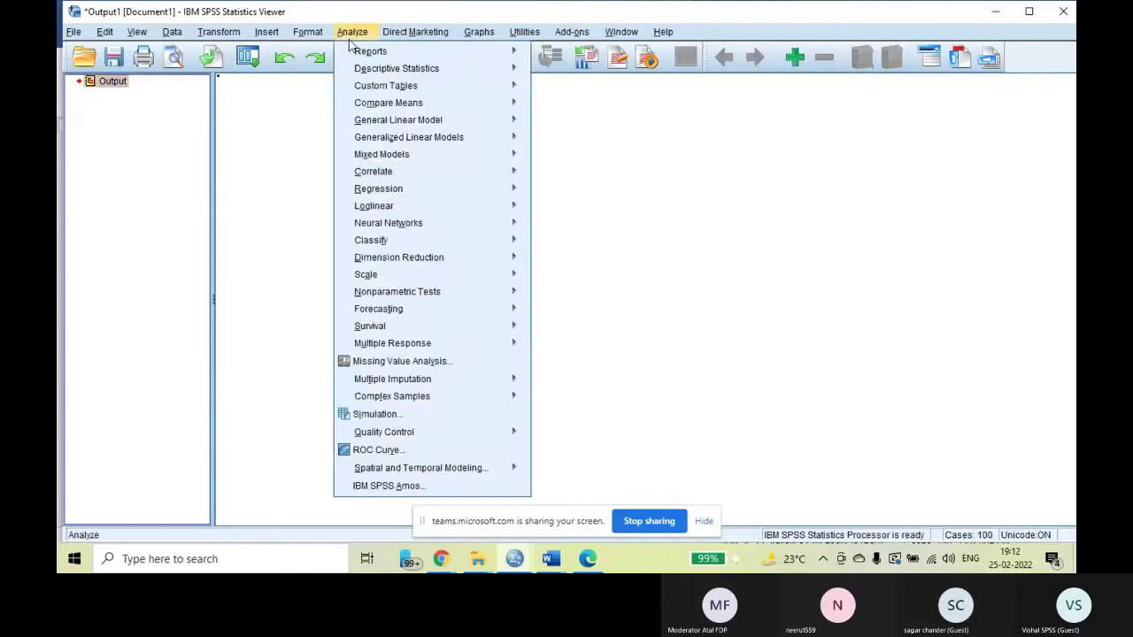
pyautogui.moveTo(397, 195)
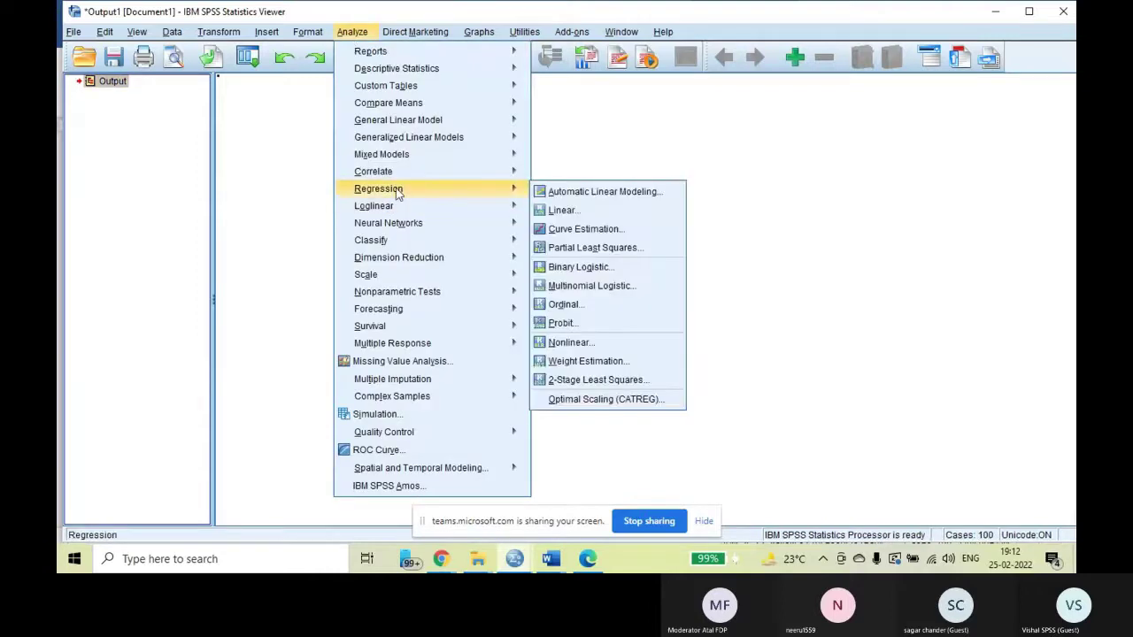
pyautogui.click(561, 211)
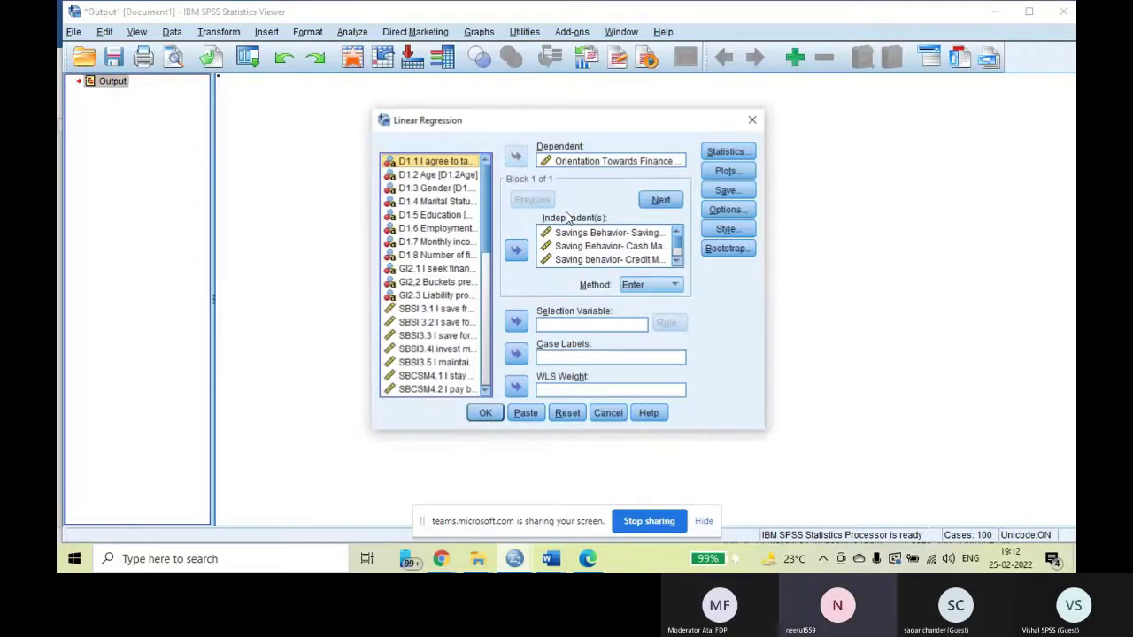
pyautogui.click(673, 284)
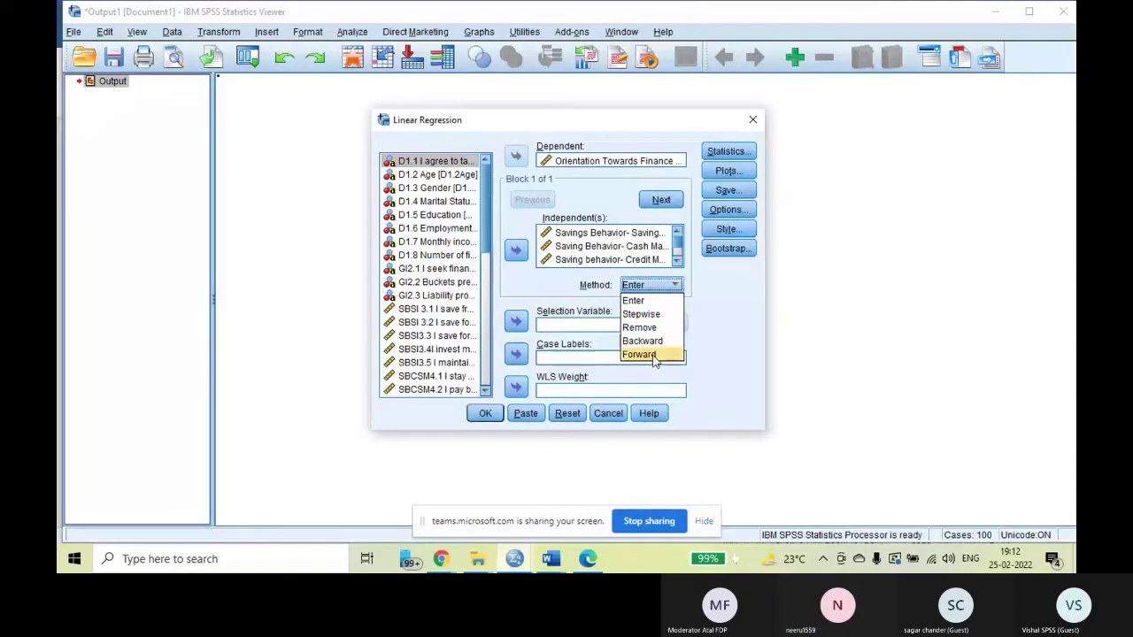
pyautogui.click(639, 354)
pyautogui.click(485, 413)
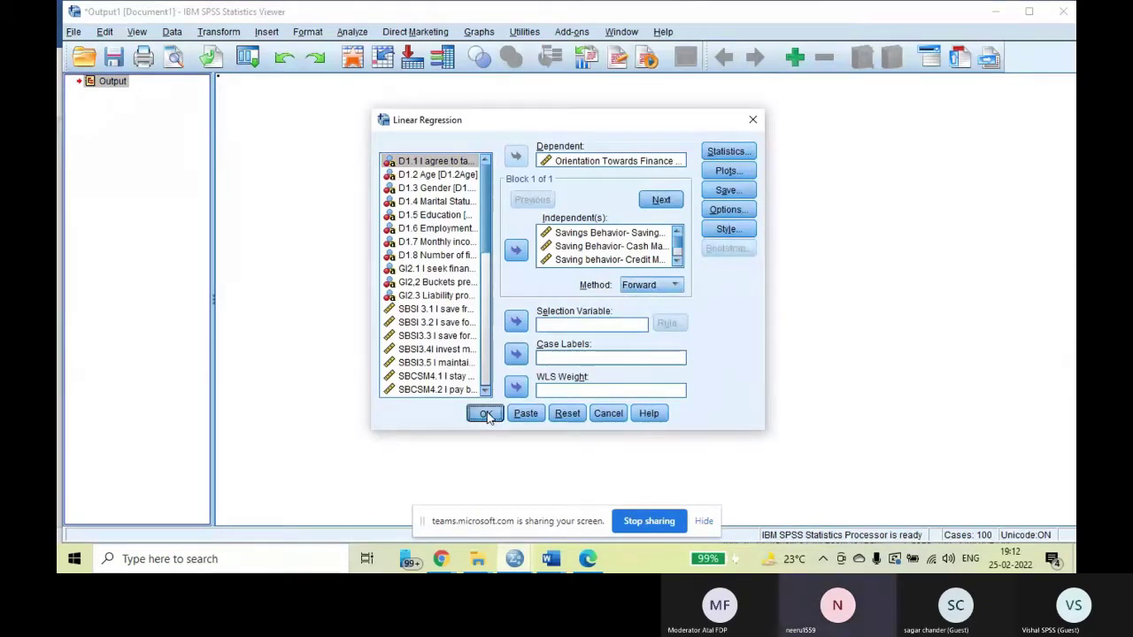
# Step: Review the Forward regression's Model Summary, ANOVA, Coefficients and Excluded Variables tables, and clear the output
pyautogui.scroll(-5, 737, 241)
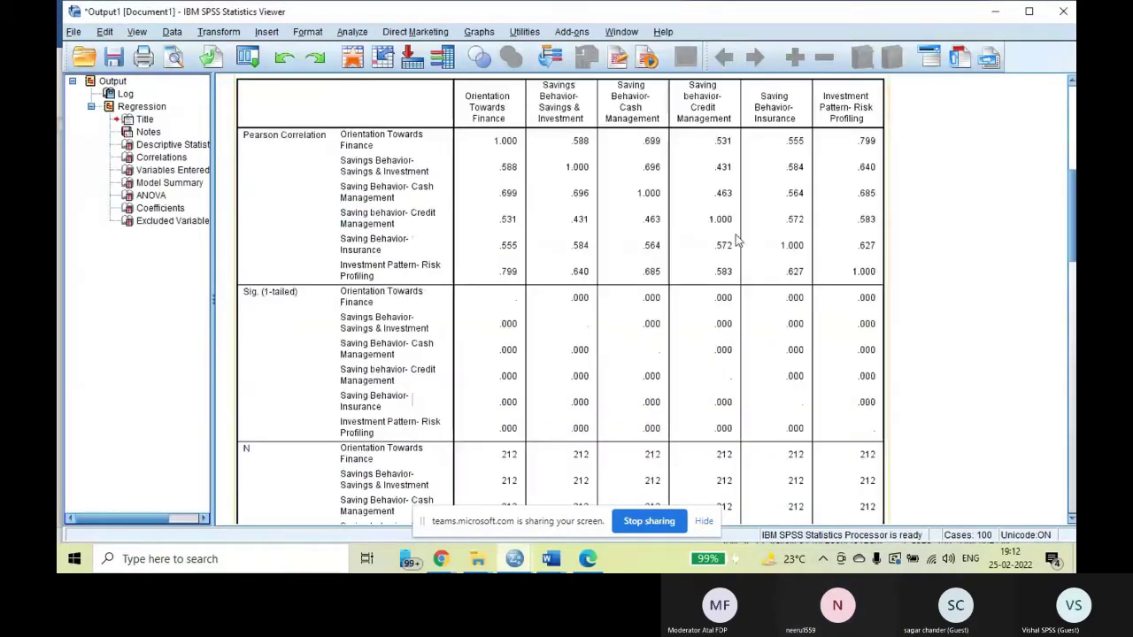
pyautogui.scroll(-5, 695, 234)
pyautogui.scroll(-4, 756, 265)
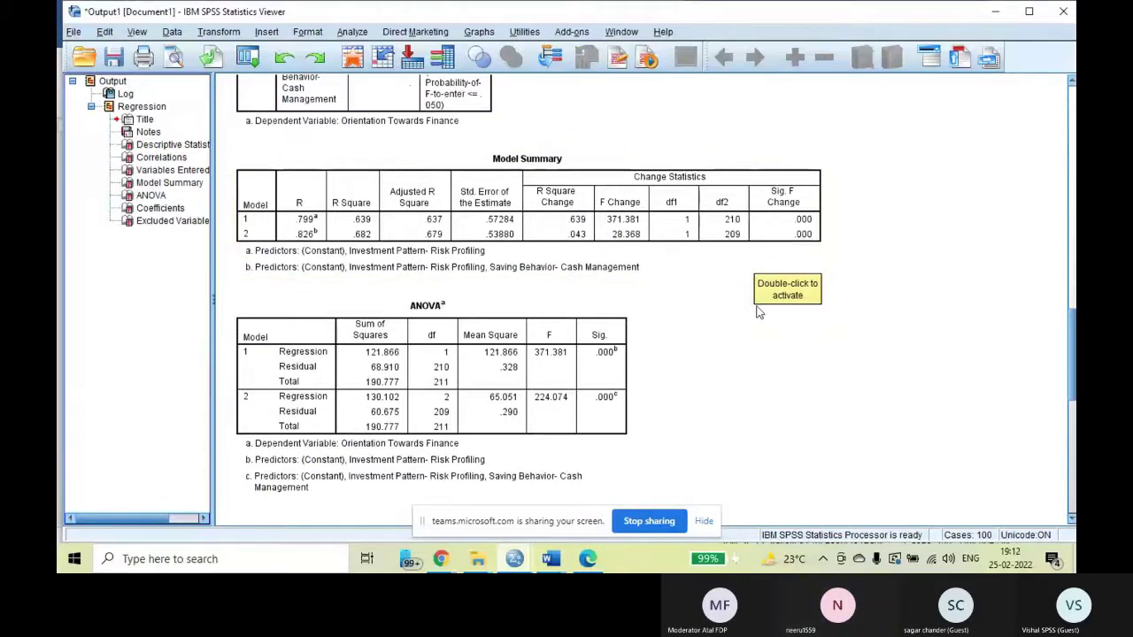
pyautogui.scroll(-5, 757, 310)
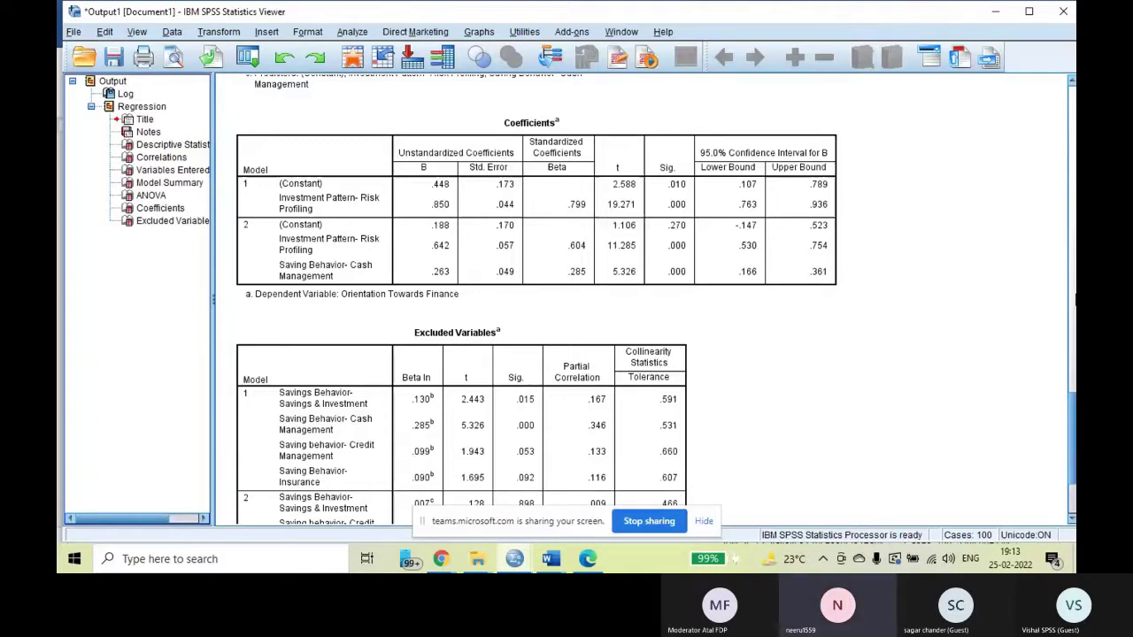
pyautogui.click(108, 82)
pyautogui.press('Delete')
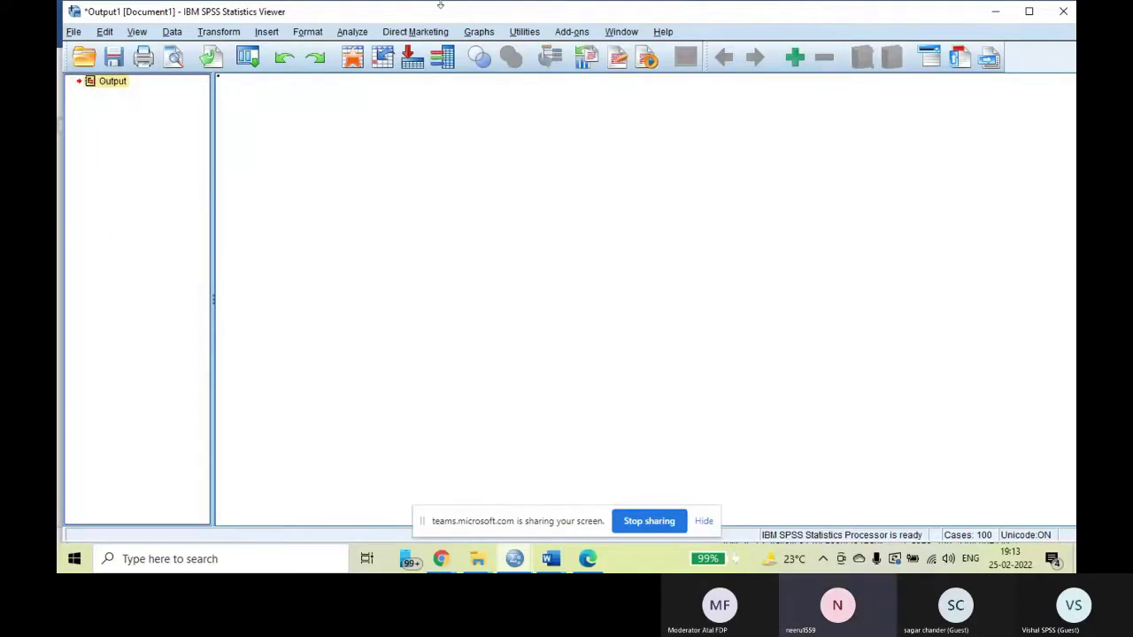
# Step: Rerun the linear regression with the Backward method and review its Variables Entered/Removed, Model Summary and ANOVA tables
pyautogui.click(353, 32)
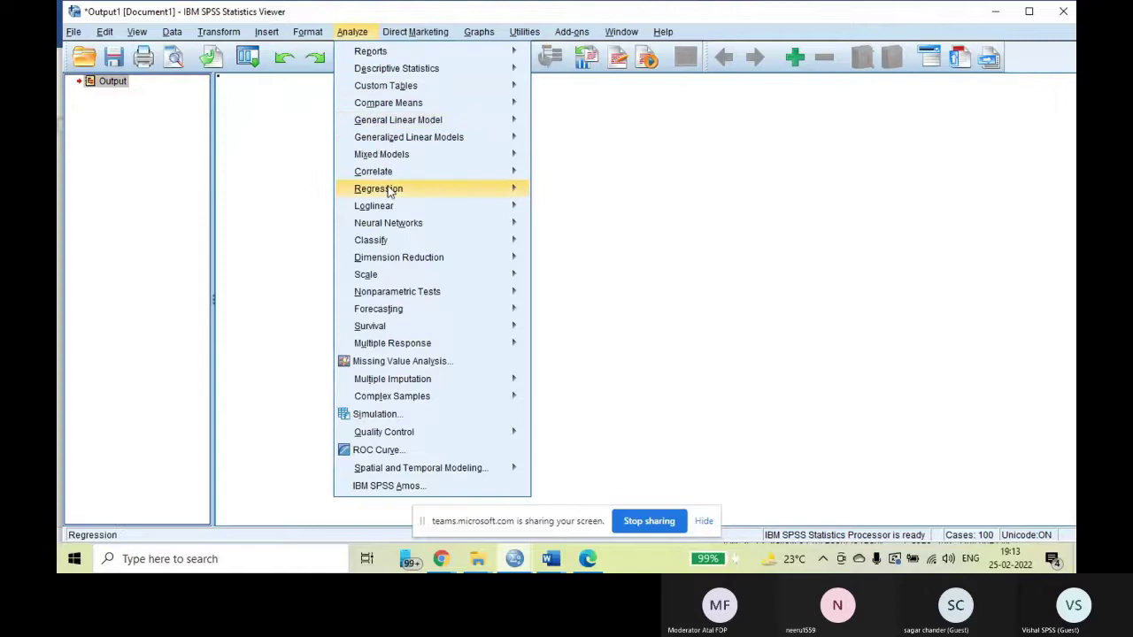
pyautogui.moveTo(388, 188)
pyautogui.click(564, 213)
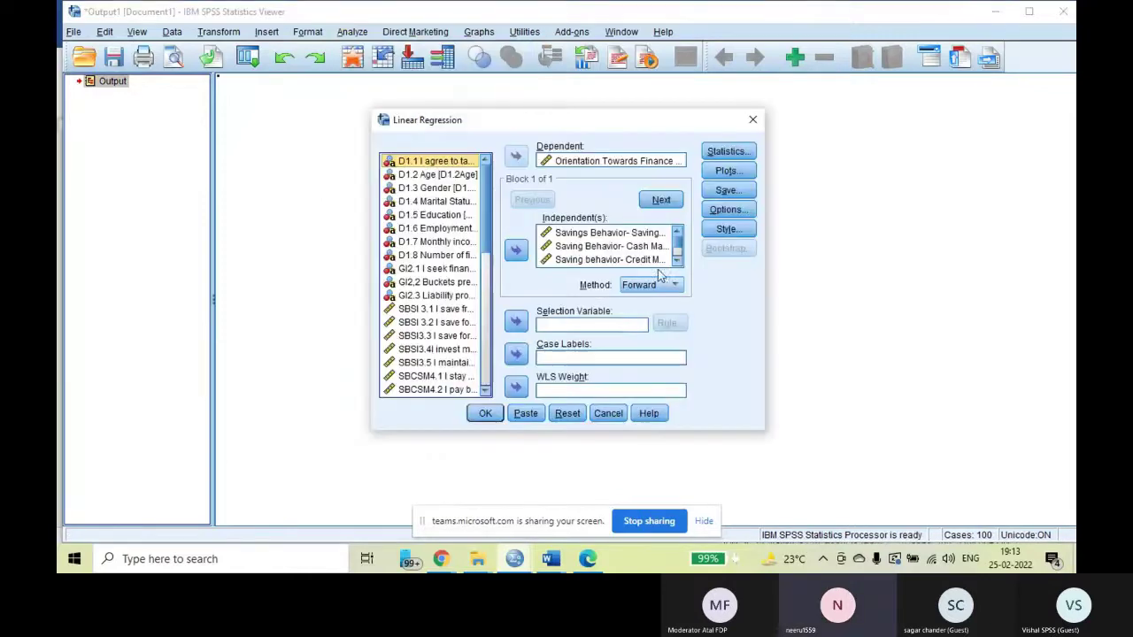
pyautogui.click(650, 284)
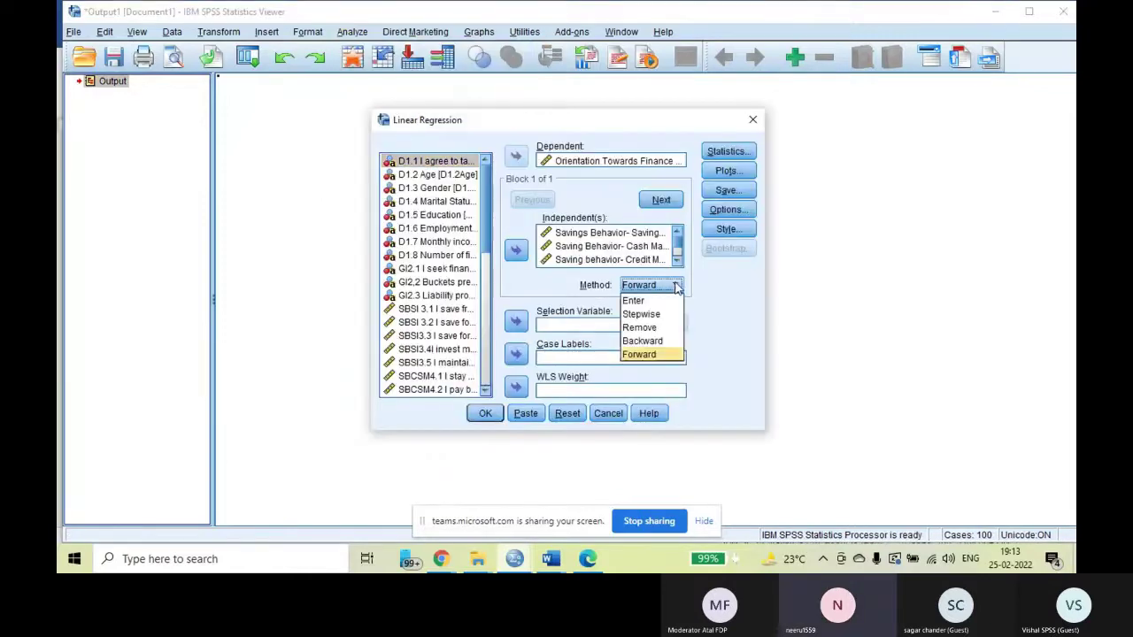
pyautogui.click(642, 341)
pyautogui.click(485, 414)
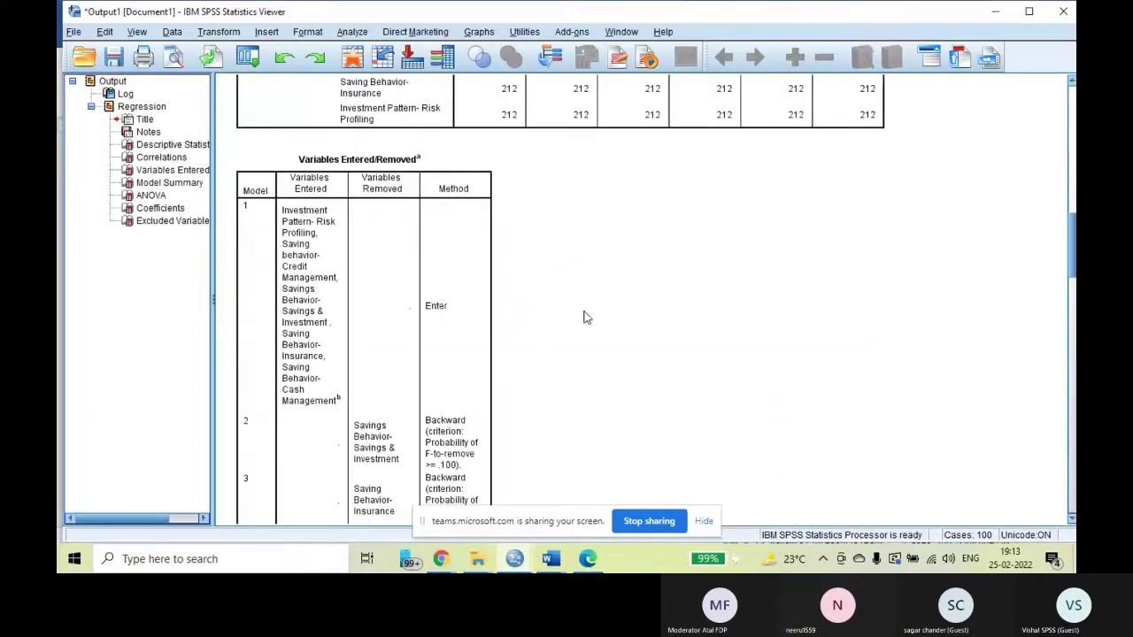
pyautogui.scroll(-10, 584, 317)
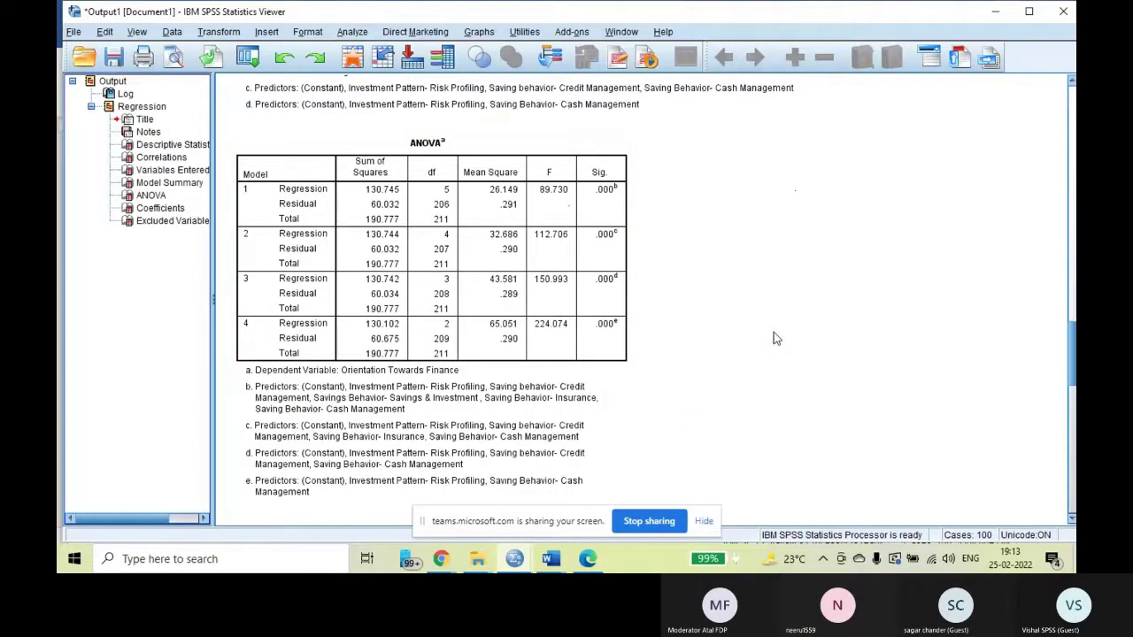
pyautogui.scroll(-5, 796, 338)
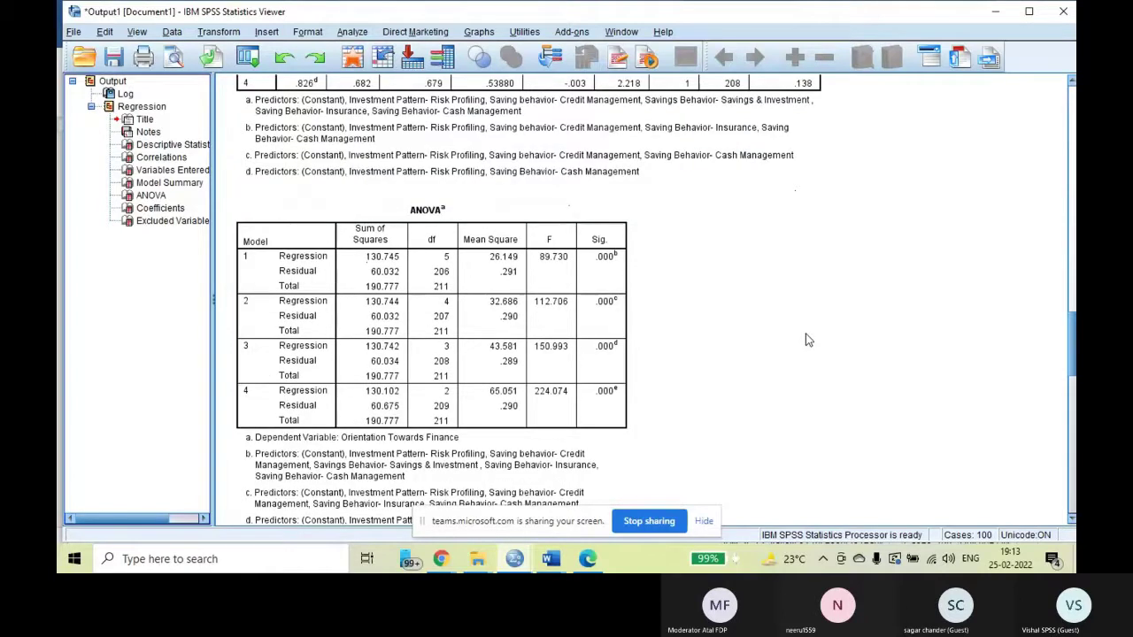
# Step: Review the Coefficients and Excluded Variables tables of the Backward regression across its four models
pyautogui.scroll(-8, 807, 339)
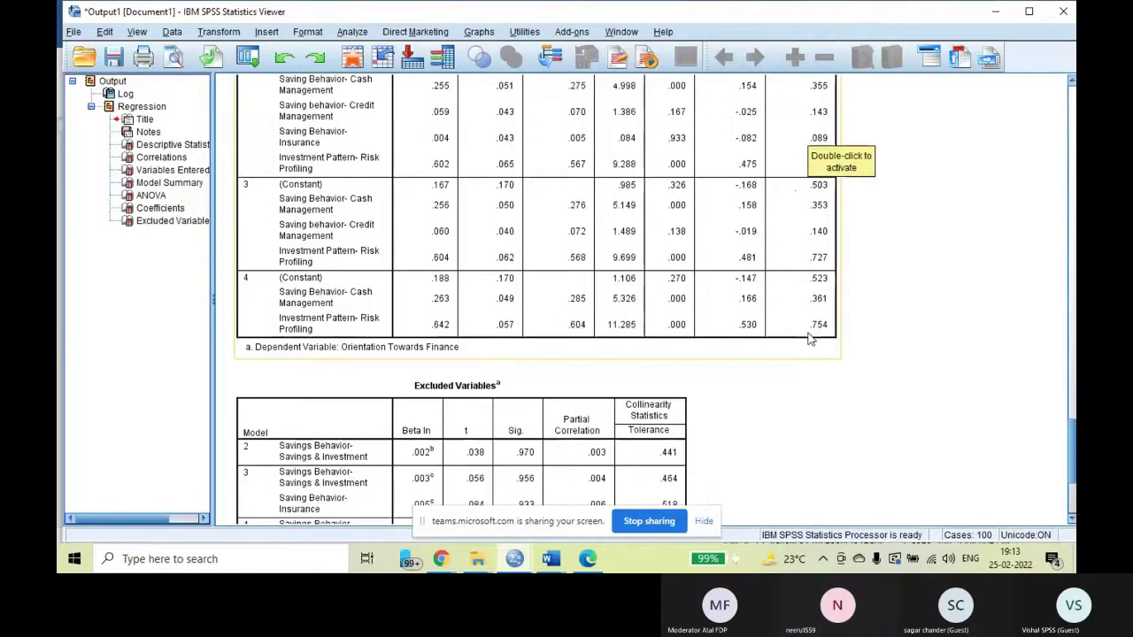
pyautogui.scroll(2, 602, 358)
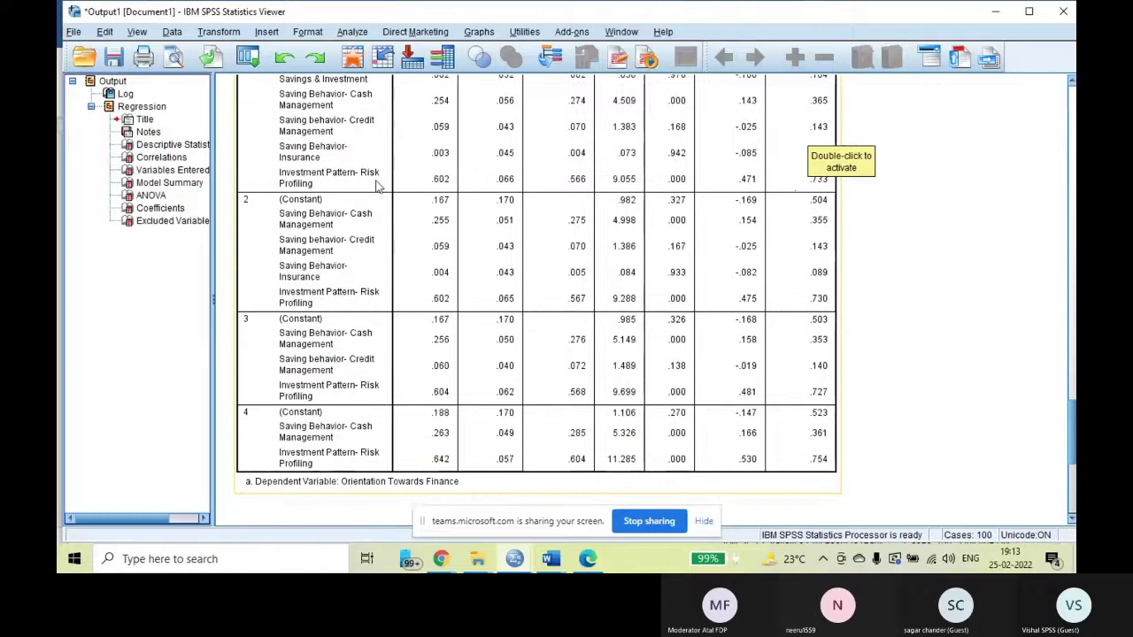
pyautogui.scroll(4, 376, 186)
pyautogui.scroll(-2, 352, 221)
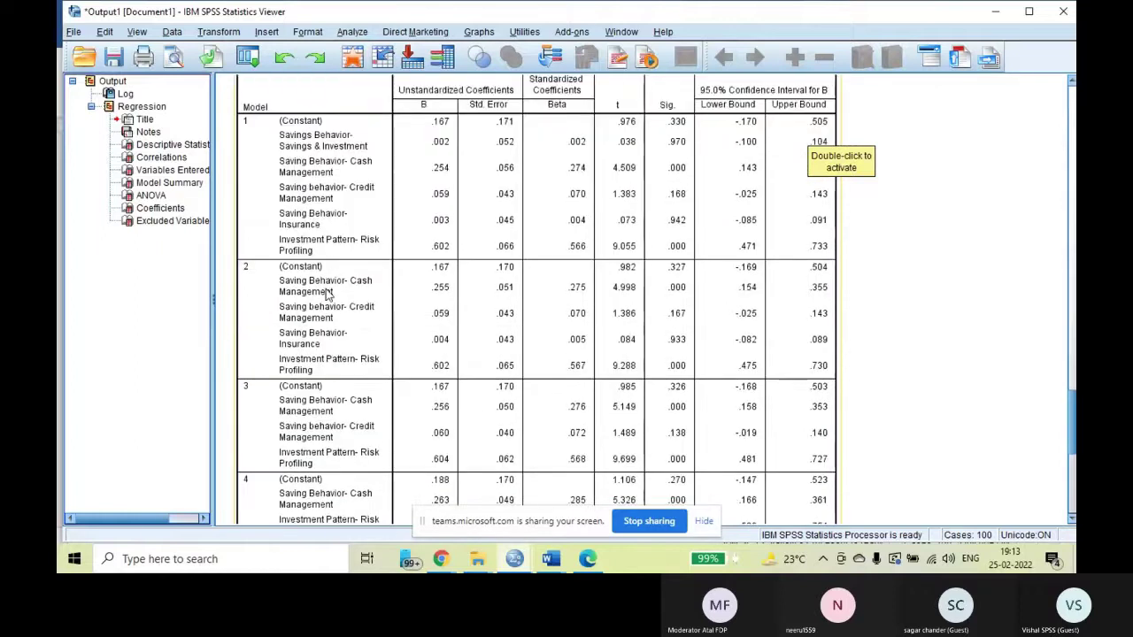
pyautogui.scroll(-8, 327, 292)
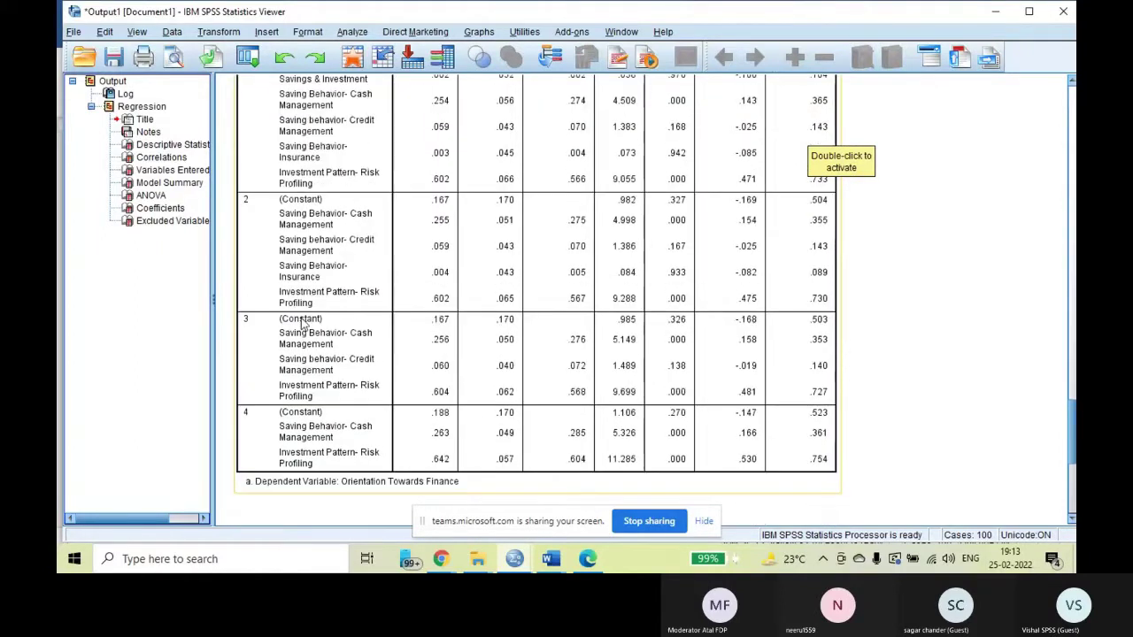
pyautogui.scroll(-4, 335, 237)
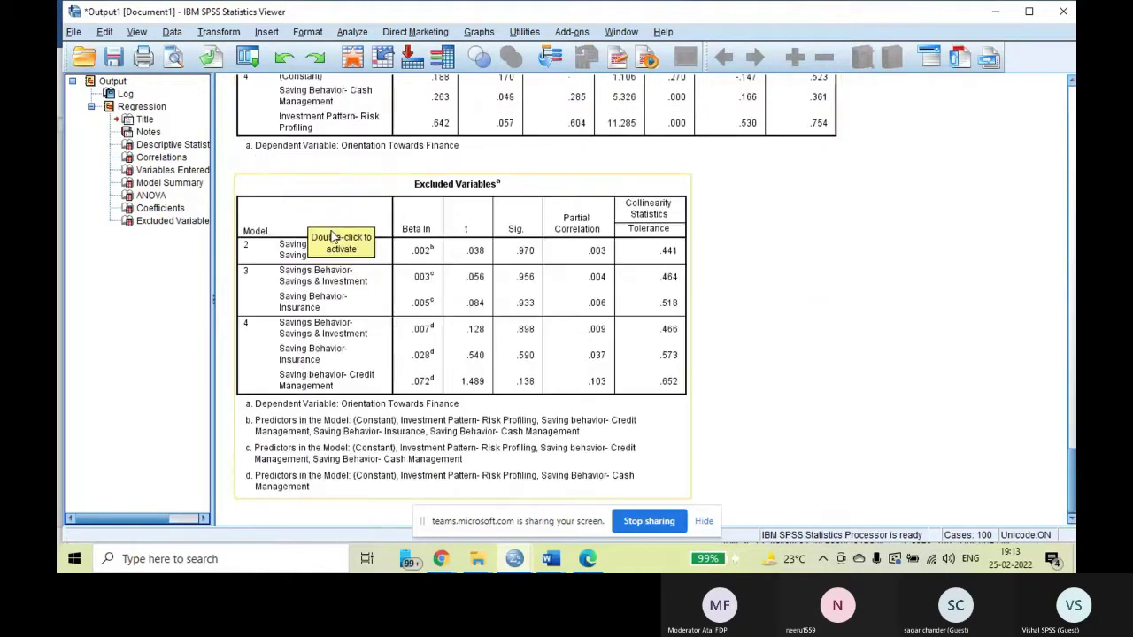
pyautogui.scroll(6, 337, 336)
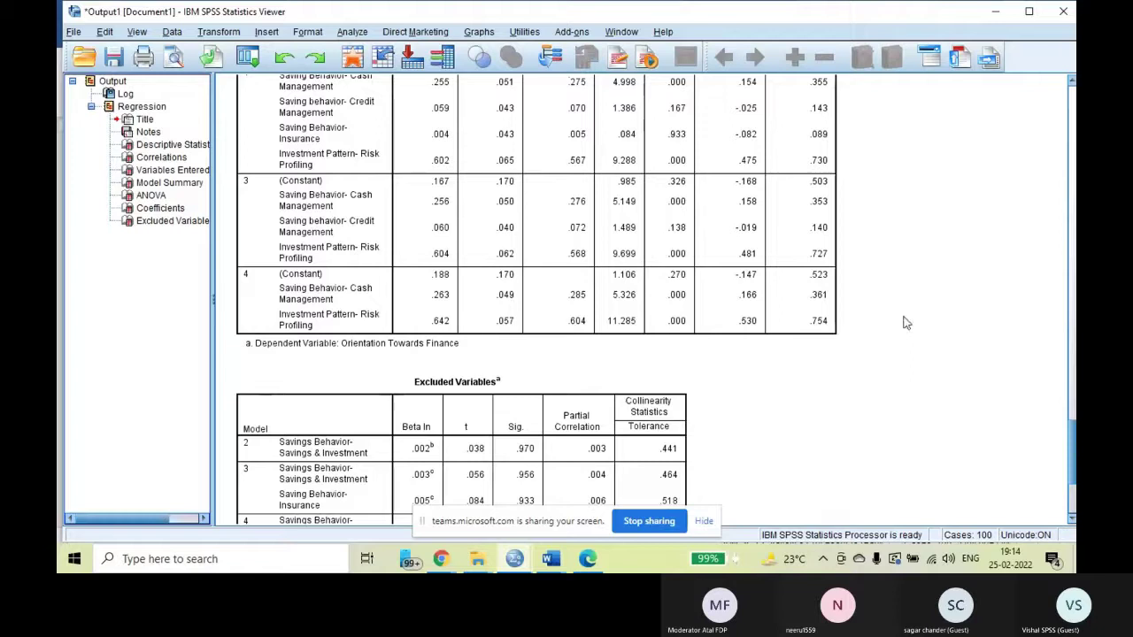
# Step: Switch to the Word document on the Savings Behavior constructs' Enter, Forward and Backward regressions and look through its correlation and regression tables
pyautogui.click(552, 564)
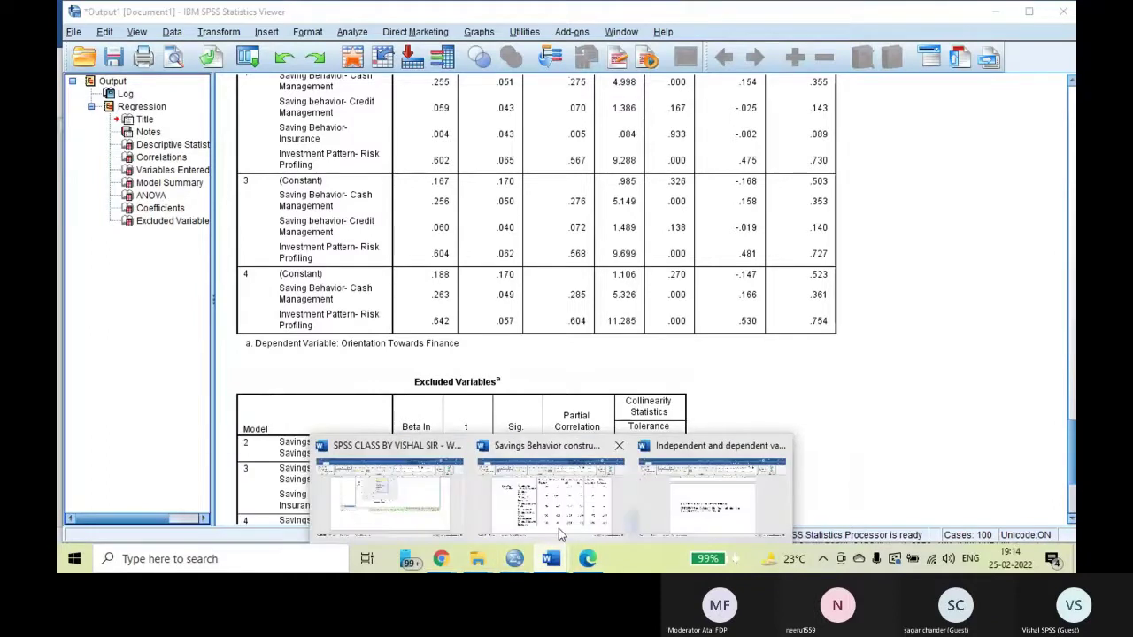
pyautogui.click(559, 529)
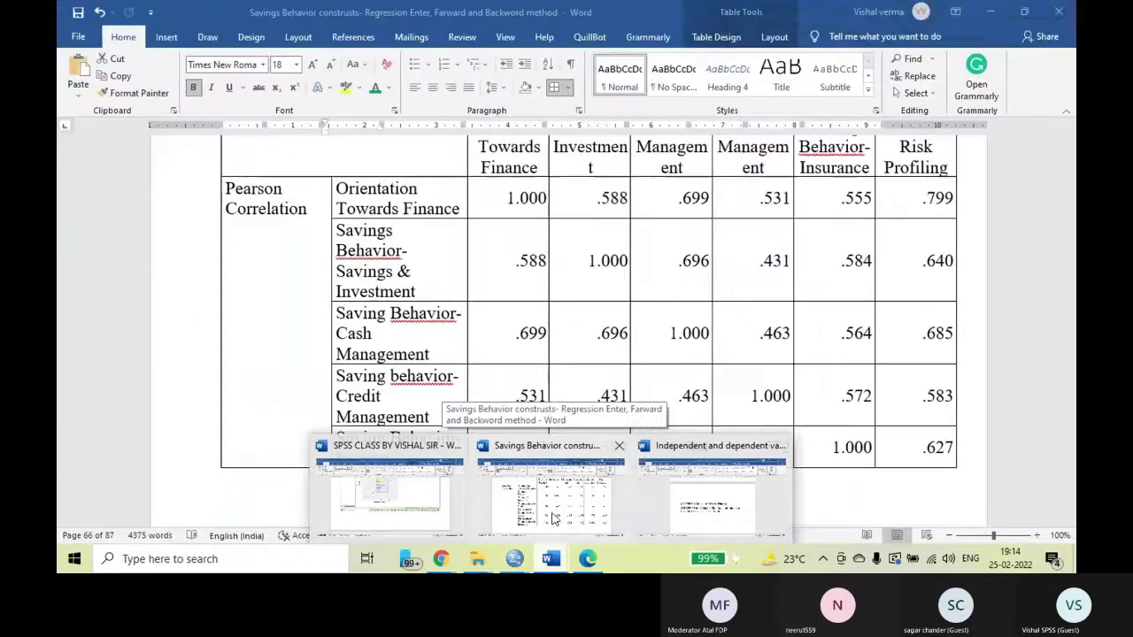
pyautogui.scroll(-15, 619, 333)
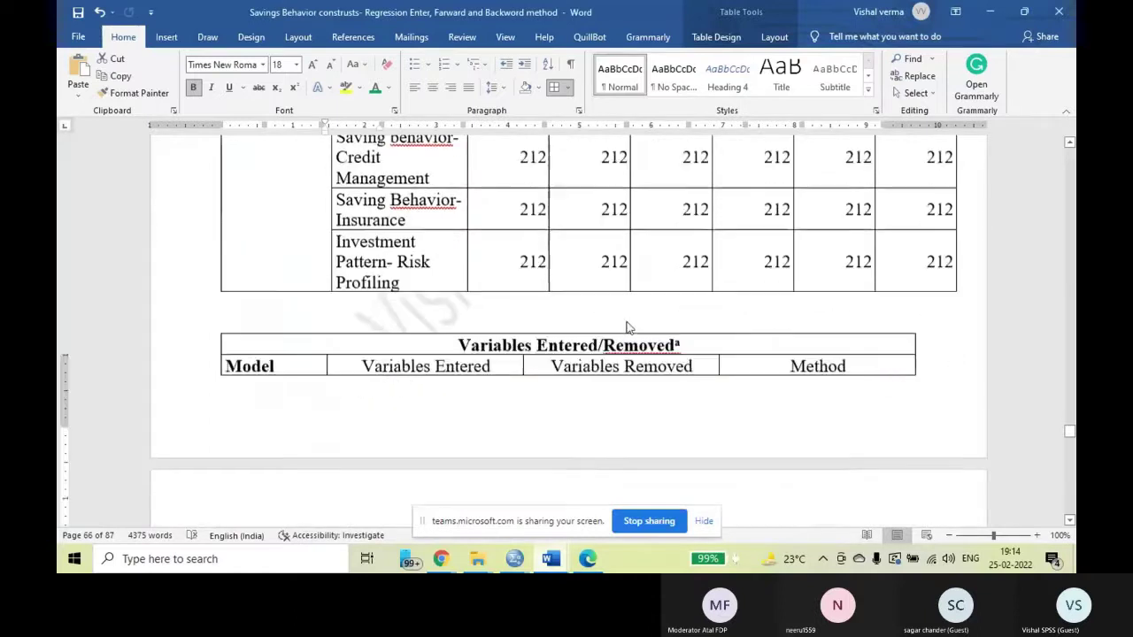
pyautogui.scroll(-20, 626, 327)
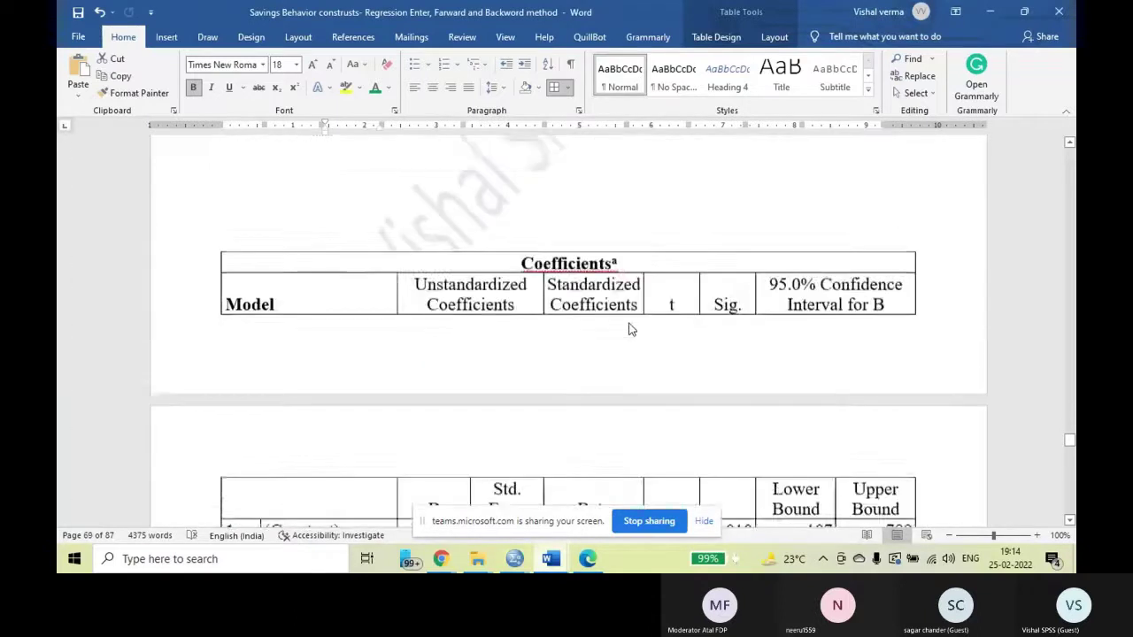
pyautogui.scroll(-10, 630, 329)
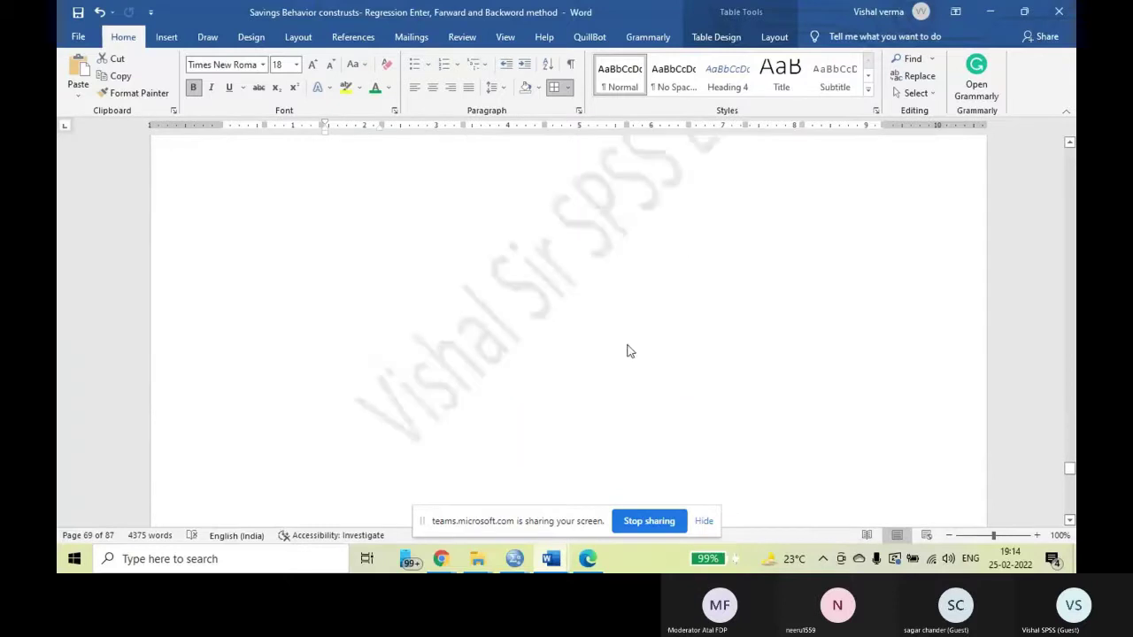
pyautogui.scroll(-2, 627, 351)
pyautogui.scroll(-3, 622, 354)
# Step: Switch to the Farward and Backword Method dataset in SPSS and start a cleared Compute Variable definition with SBSI as the target variable
pyautogui.moveTo(514, 559)
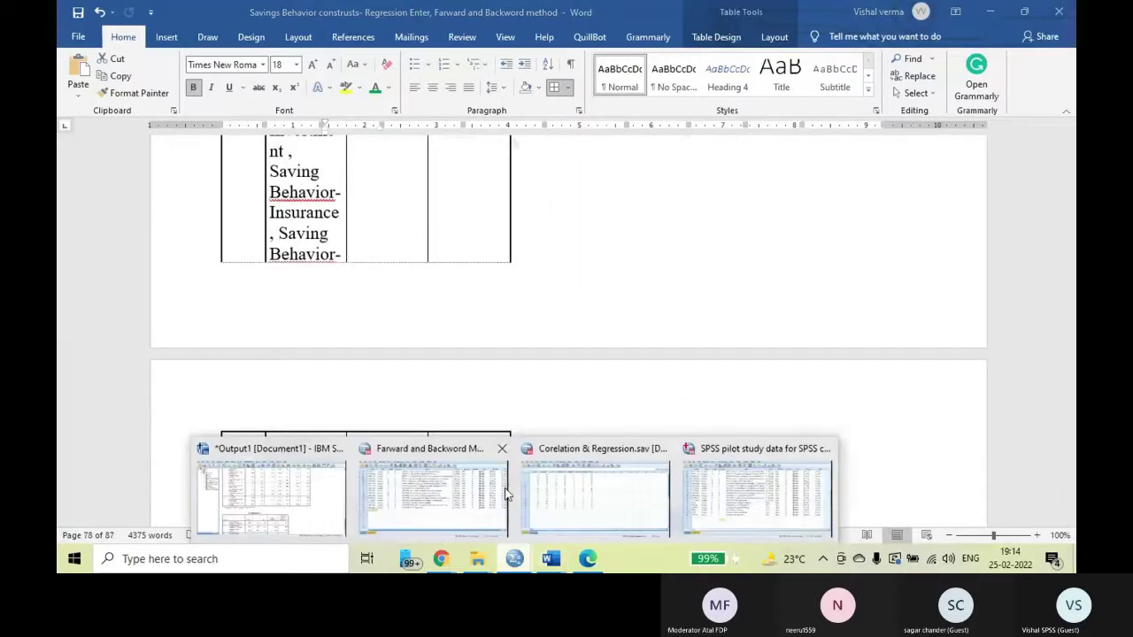
pyautogui.click(438, 492)
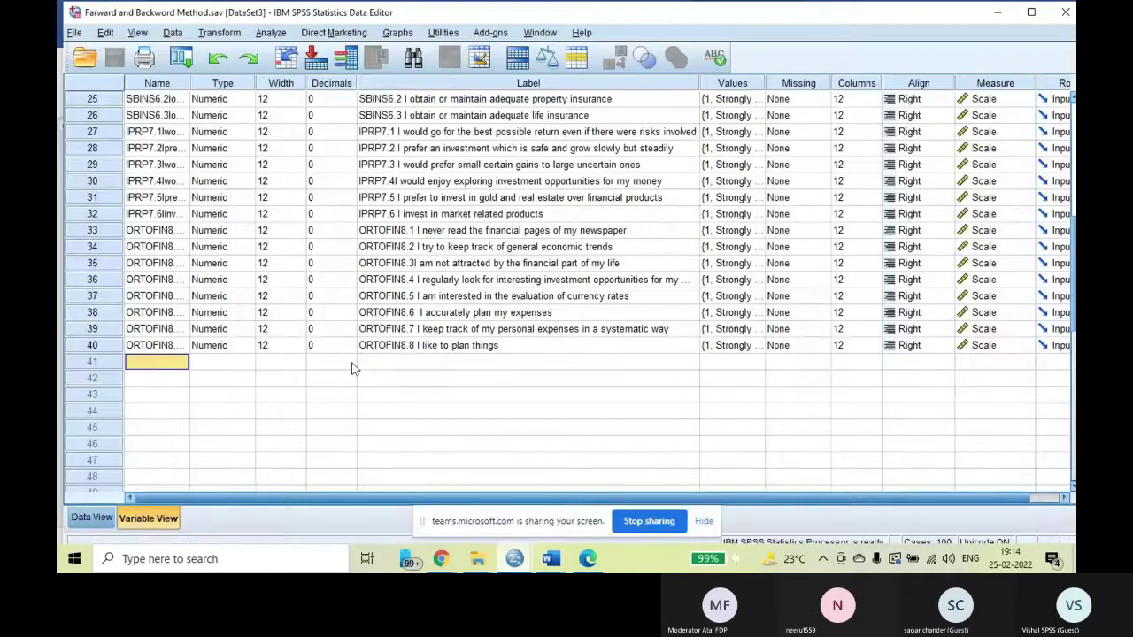
pyautogui.click(433, 365)
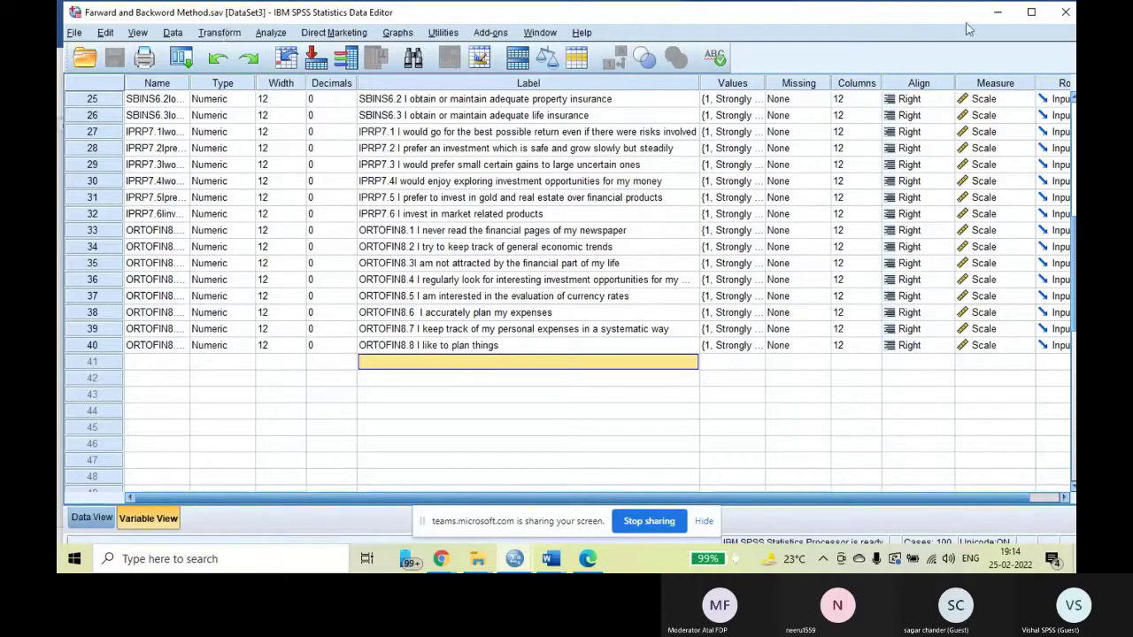
pyautogui.click(219, 33)
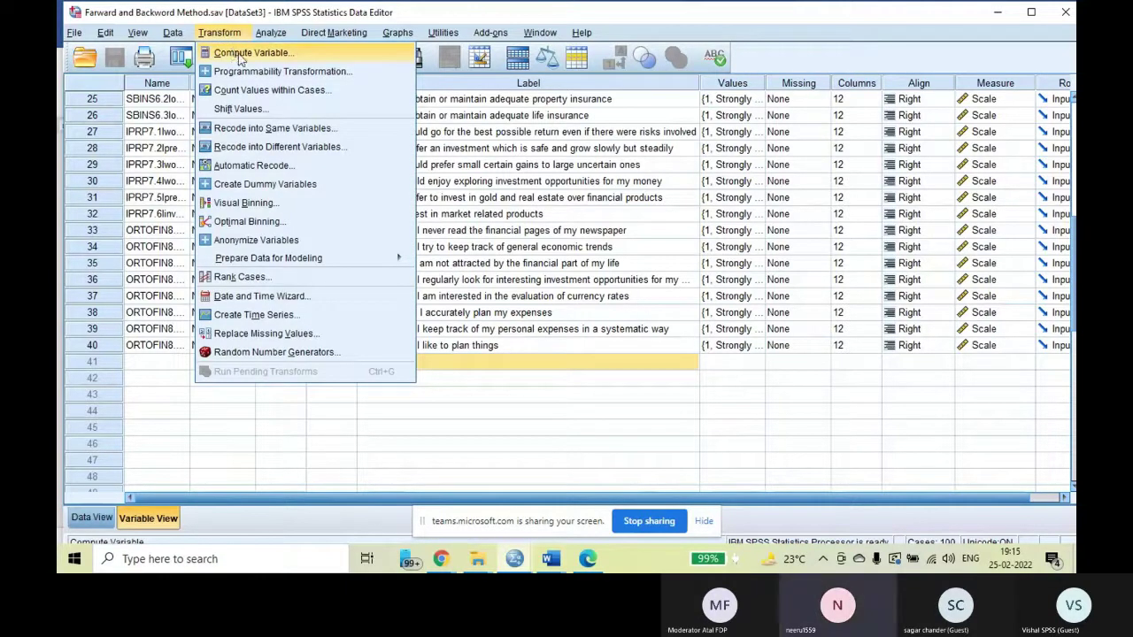
pyautogui.click(241, 55)
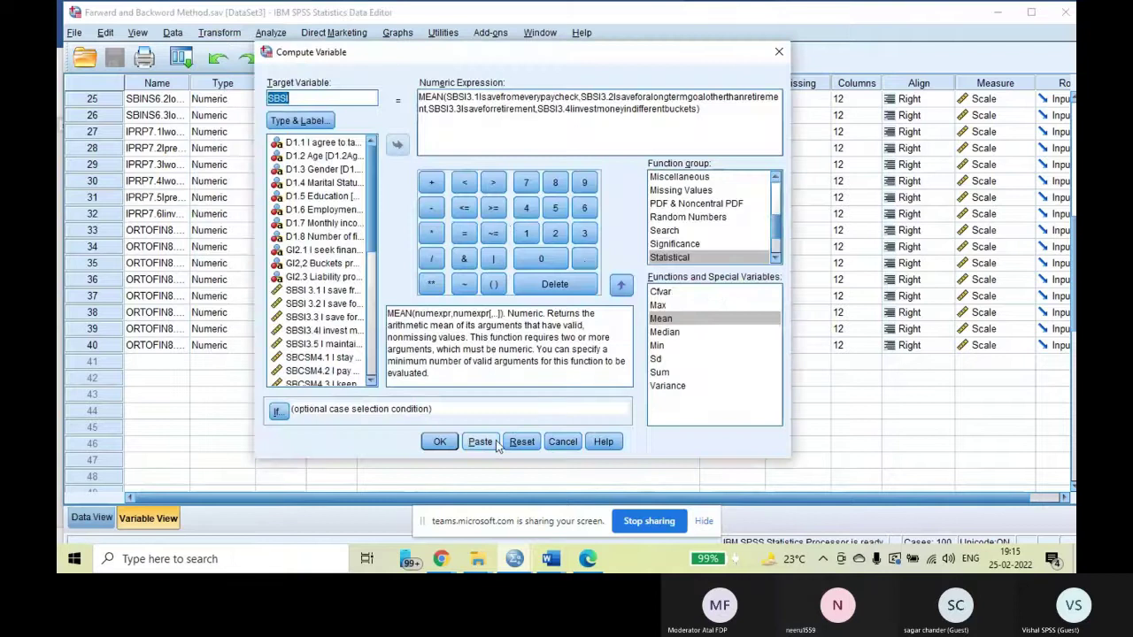
pyautogui.click(523, 445)
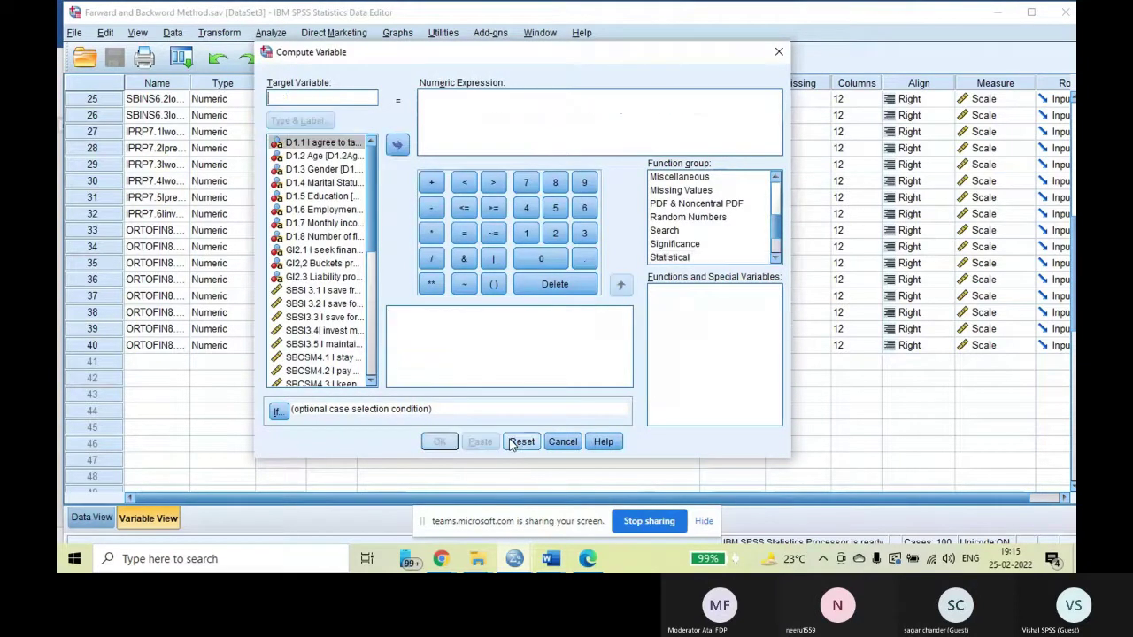
pyautogui.click(289, 99)
pyautogui.write('SBSI')
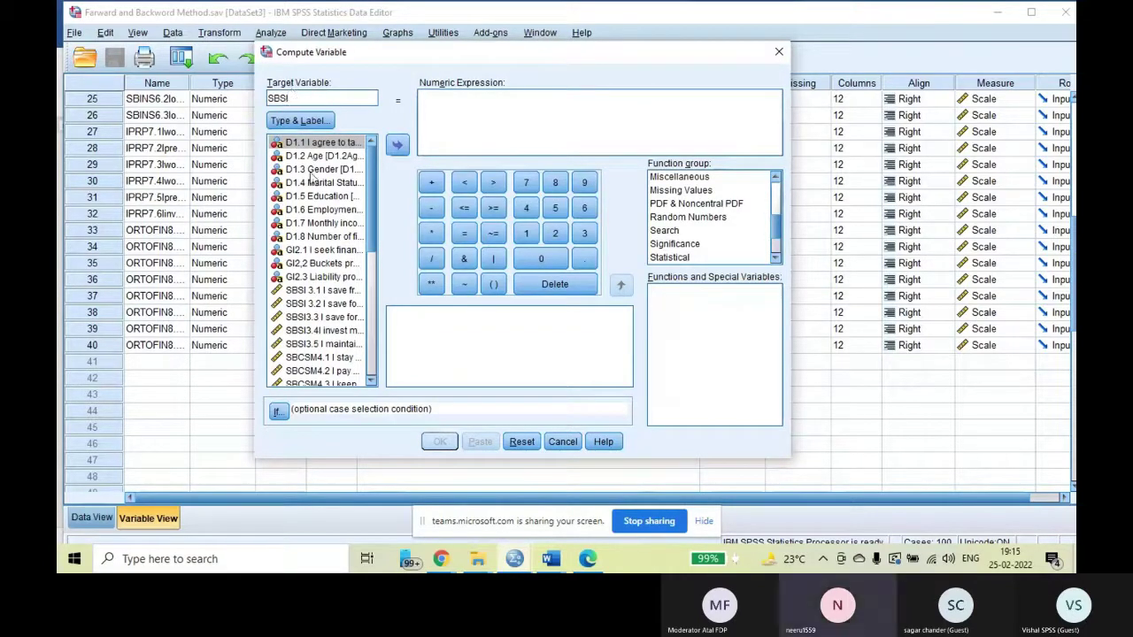
# Step: Label SBSI "Savings Behavior- Savings & Investment", copying the heading from the Word document Independent and dependent variables ORTOFIN
pyautogui.click(299, 121)
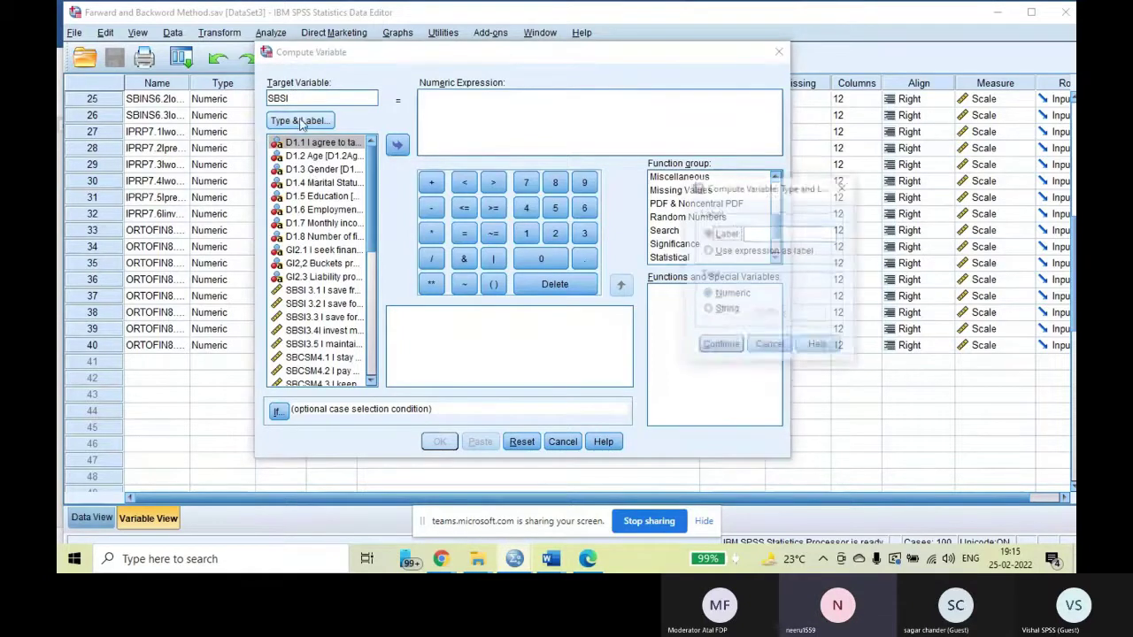
pyautogui.click(550, 559)
pyautogui.moveTo(1069, 376); pyautogui.dragTo(1069, 195)
pyautogui.moveTo(345, 352); pyautogui.dragTo(619, 355)
pyautogui.rightClick(619, 355)
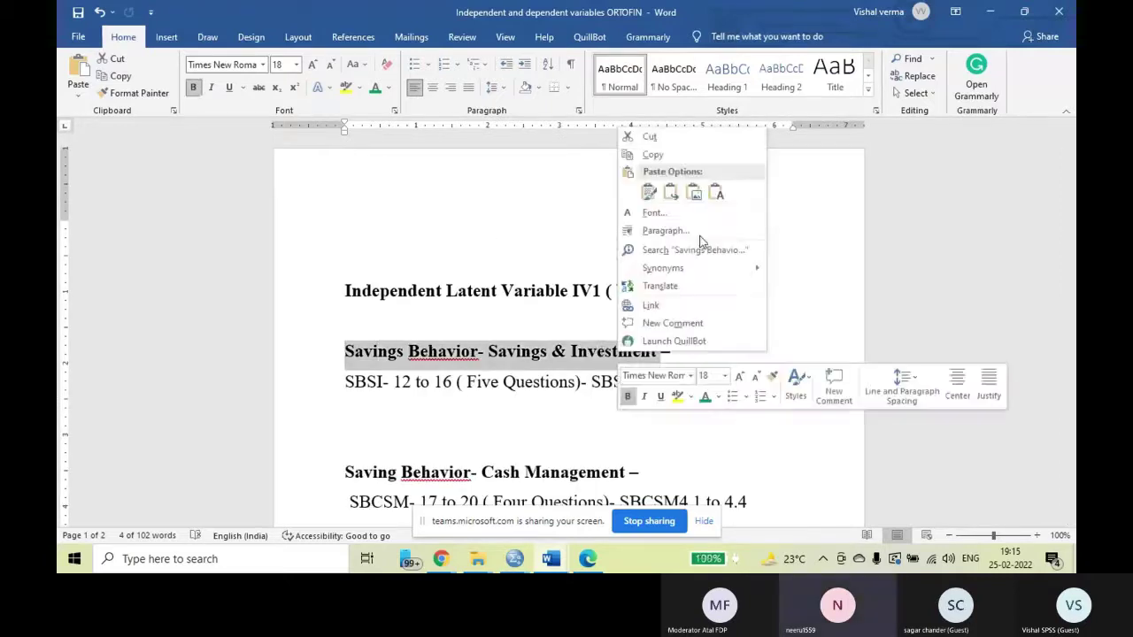
pyautogui.click(672, 157)
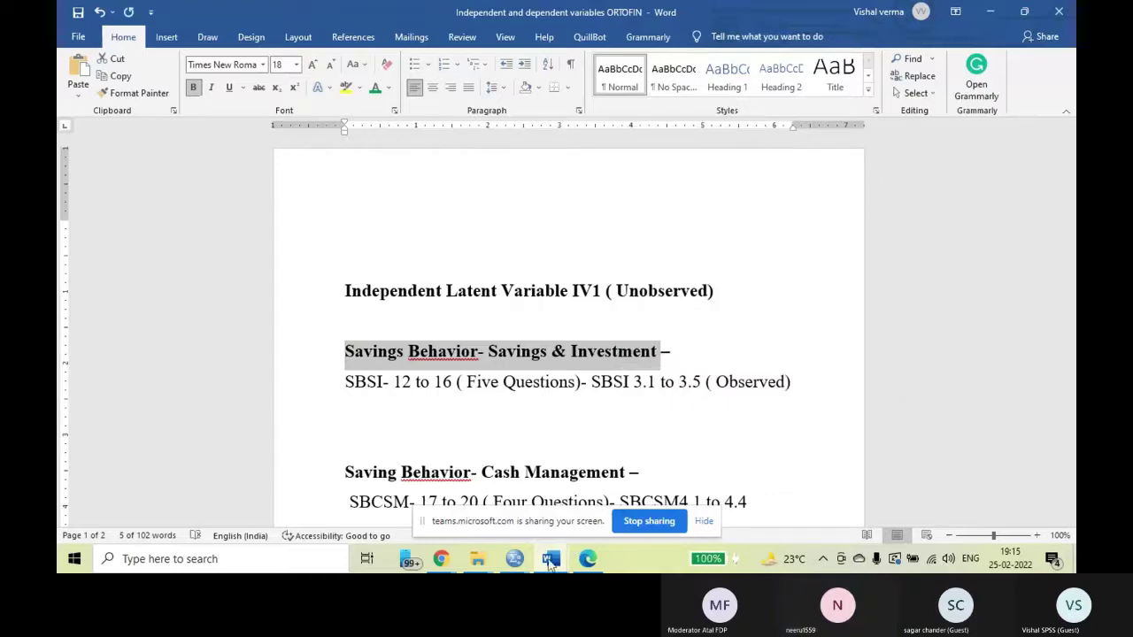
pyautogui.click(514, 558)
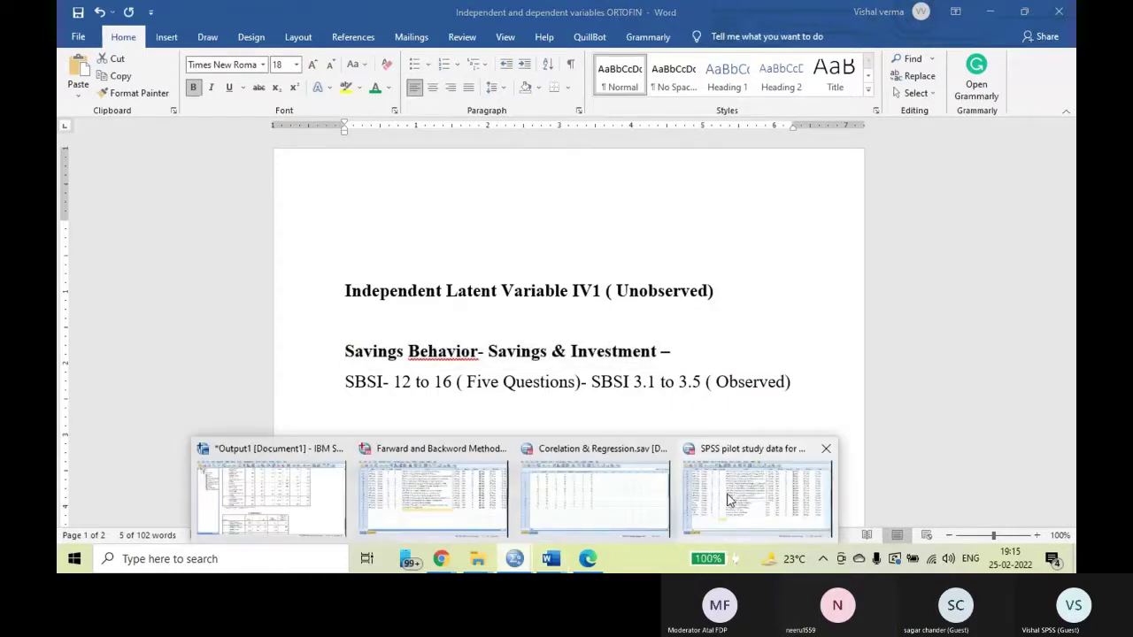
pyautogui.click(728, 500)
pyautogui.hotkey('ctrl', 'v')
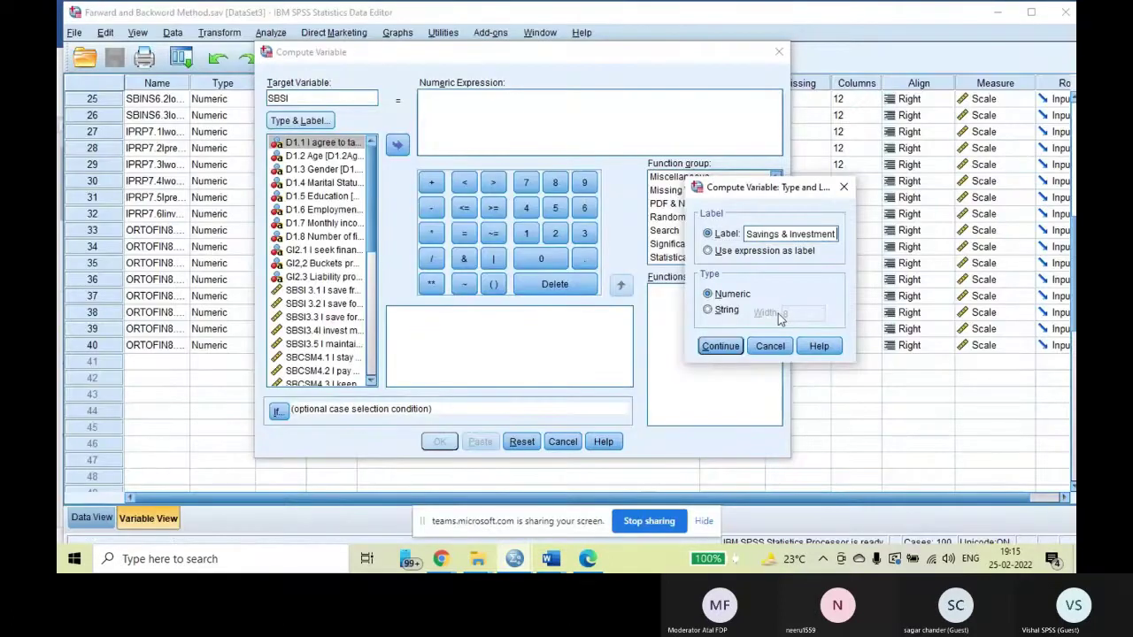
pyautogui.click(716, 349)
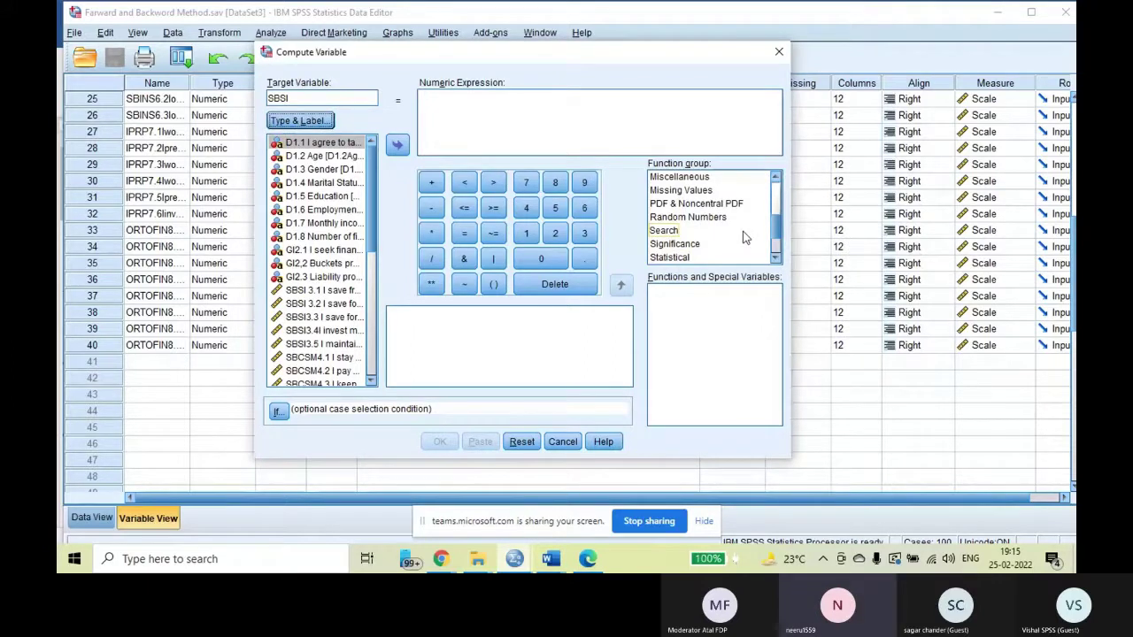
# Step: Insert the Mean function from the Statistical function group into the numeric expression
pyautogui.moveTo(778, 234); pyautogui.dragTo(777, 240)
pyautogui.click(673, 231)
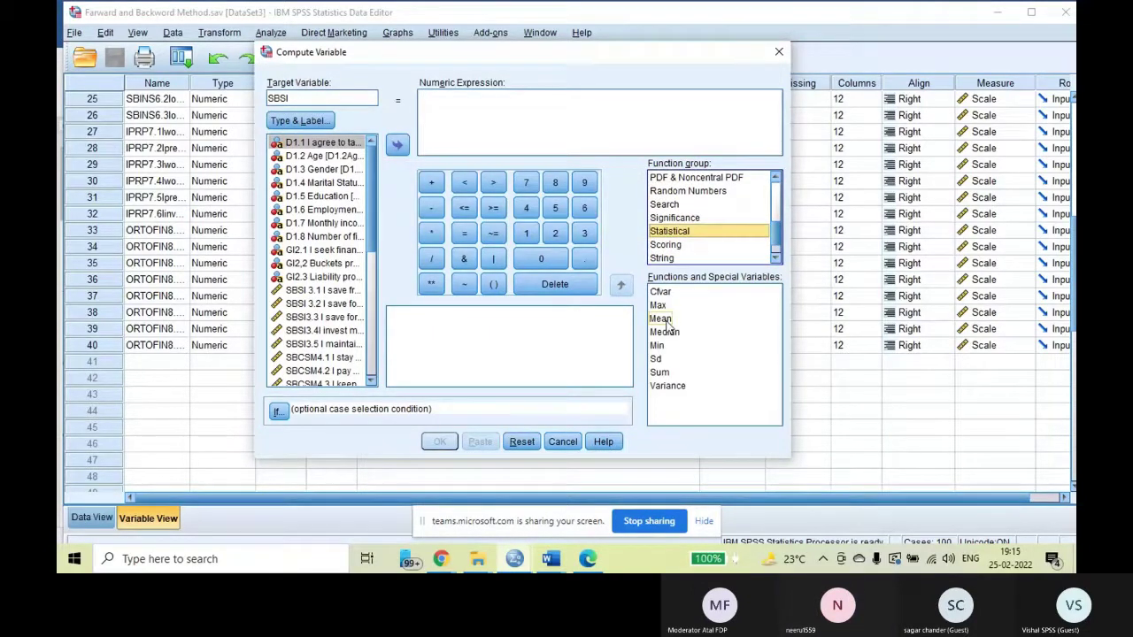
pyautogui.click(664, 320)
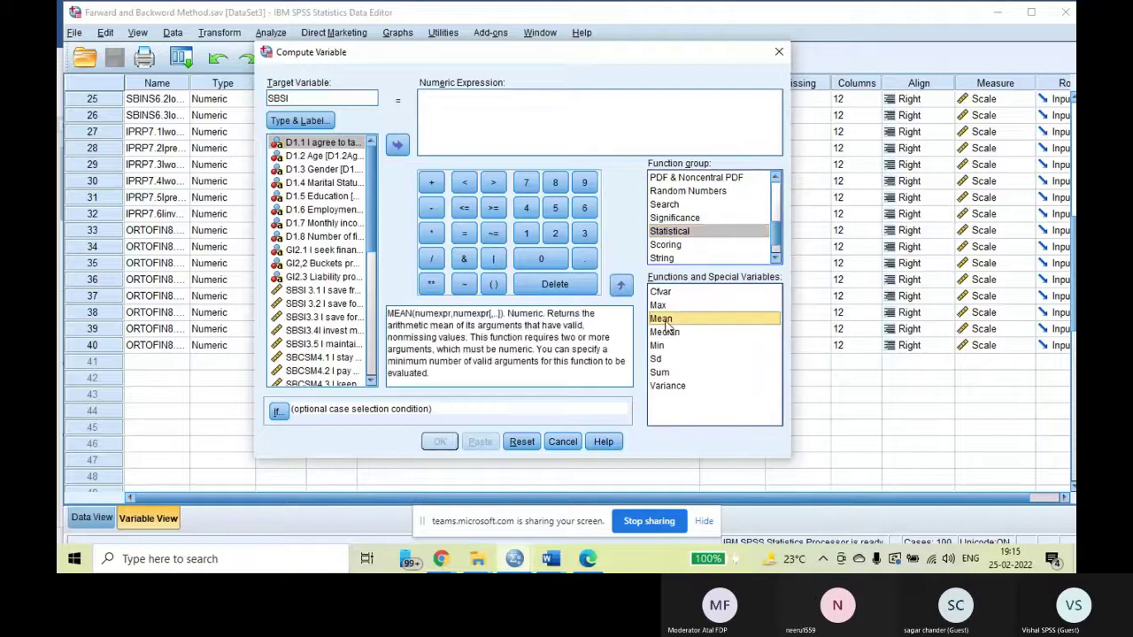
pyautogui.click(622, 286)
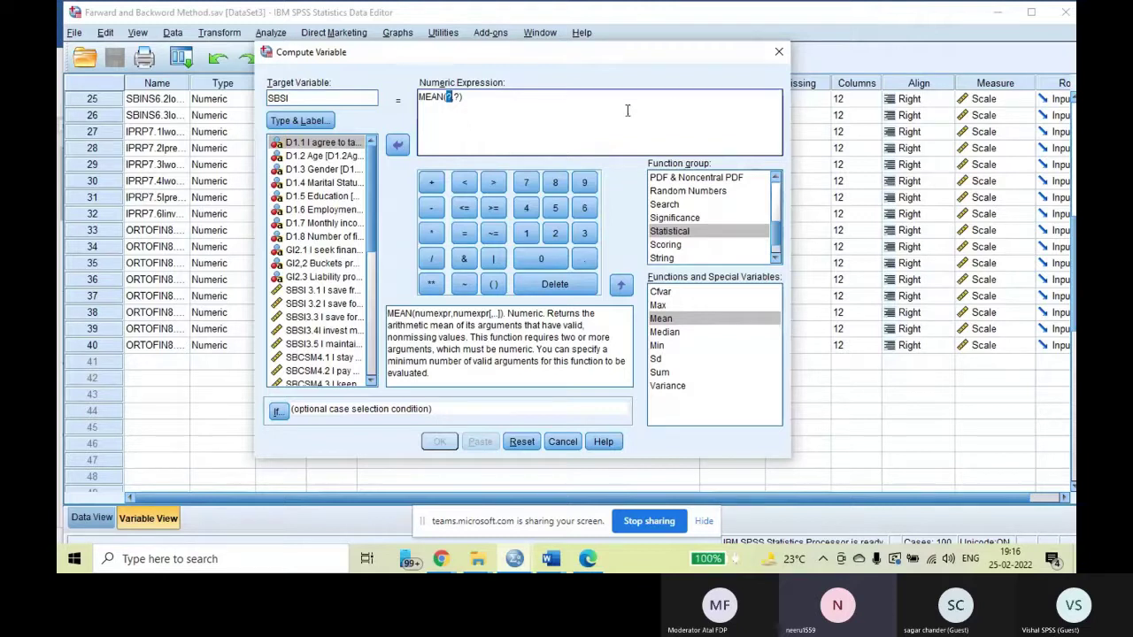
# Step: Make SBSI 3.1 (I save from every pay check) the first MEAN argument, followed by a comma, and remove the placeholder question marks
pyautogui.press('Delete')
pyautogui.press('Delete')
pyautogui.write(',')
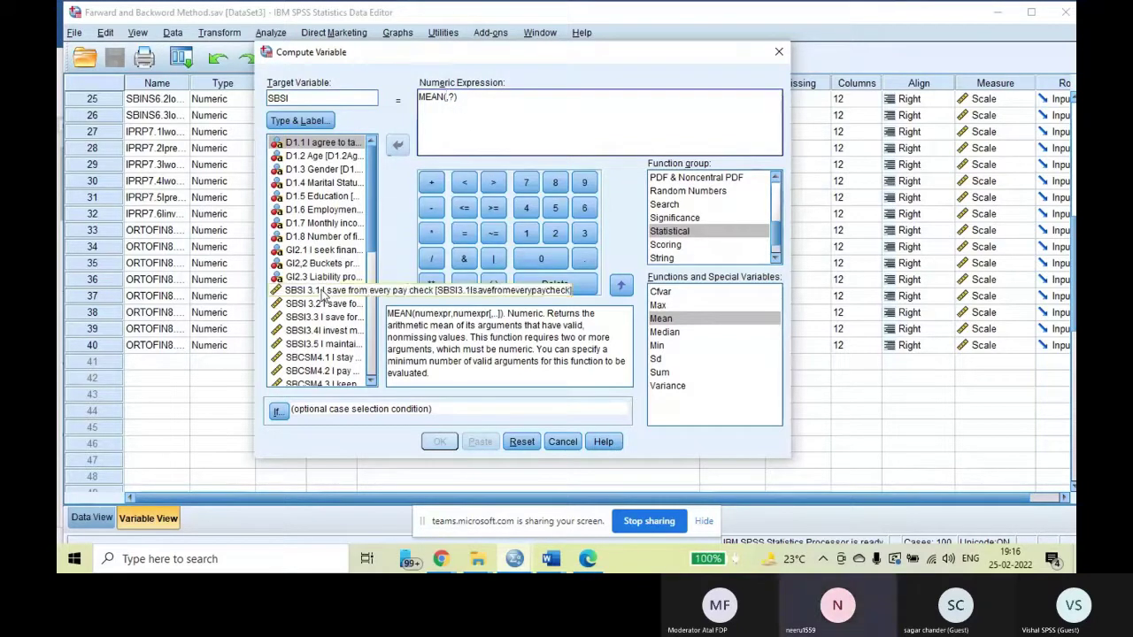
pyautogui.click(323, 291)
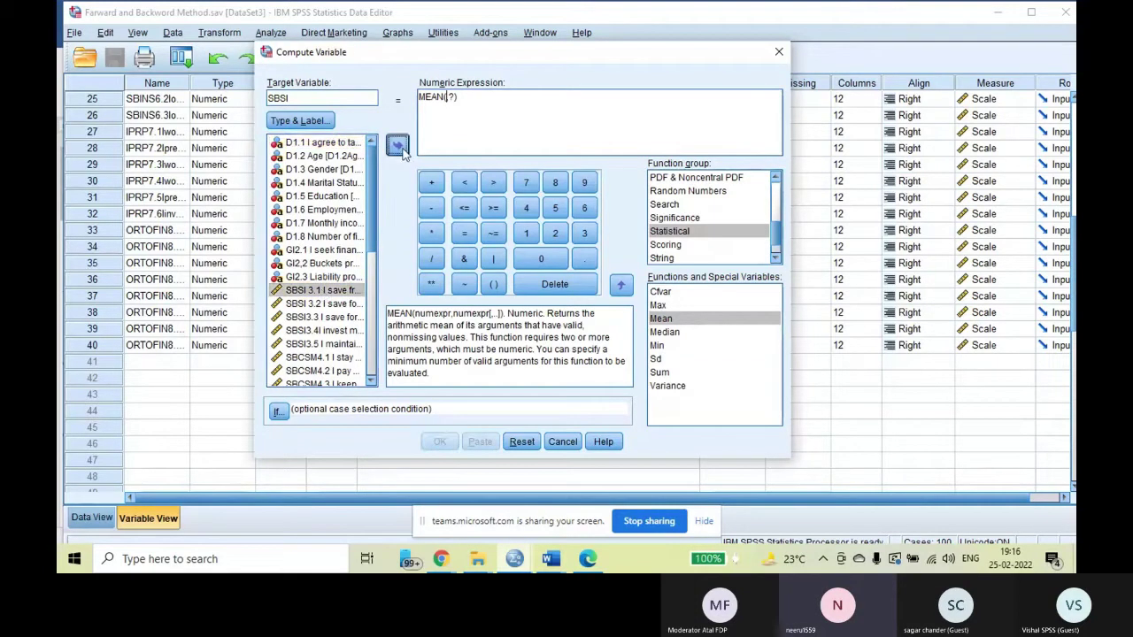
pyautogui.click(398, 147)
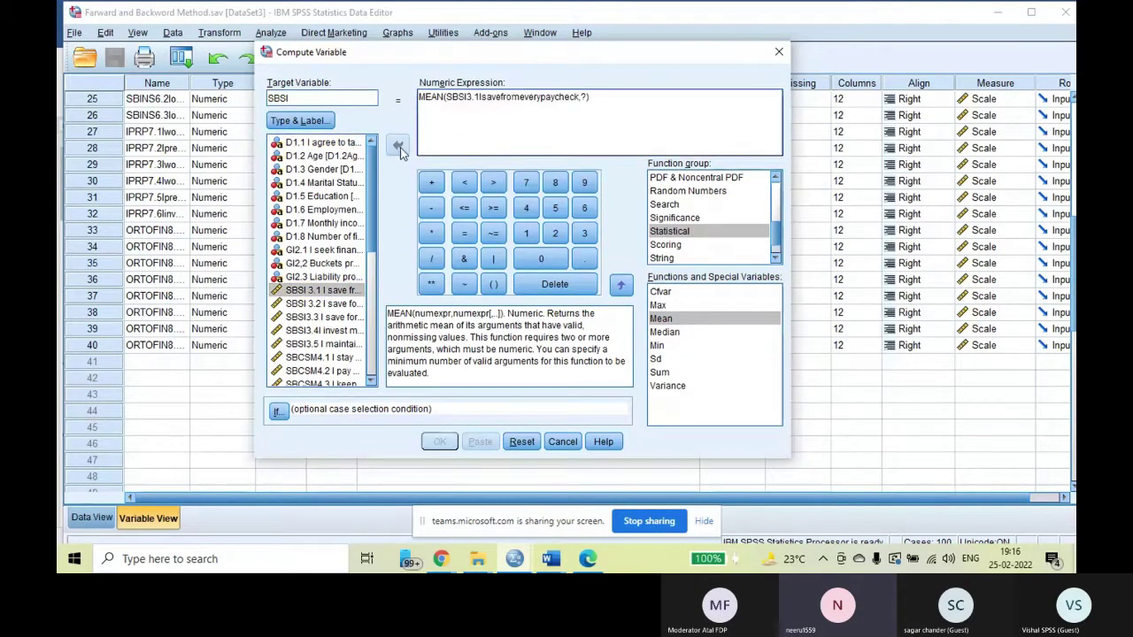
pyautogui.click(584, 96)
pyautogui.press('BackSpace')
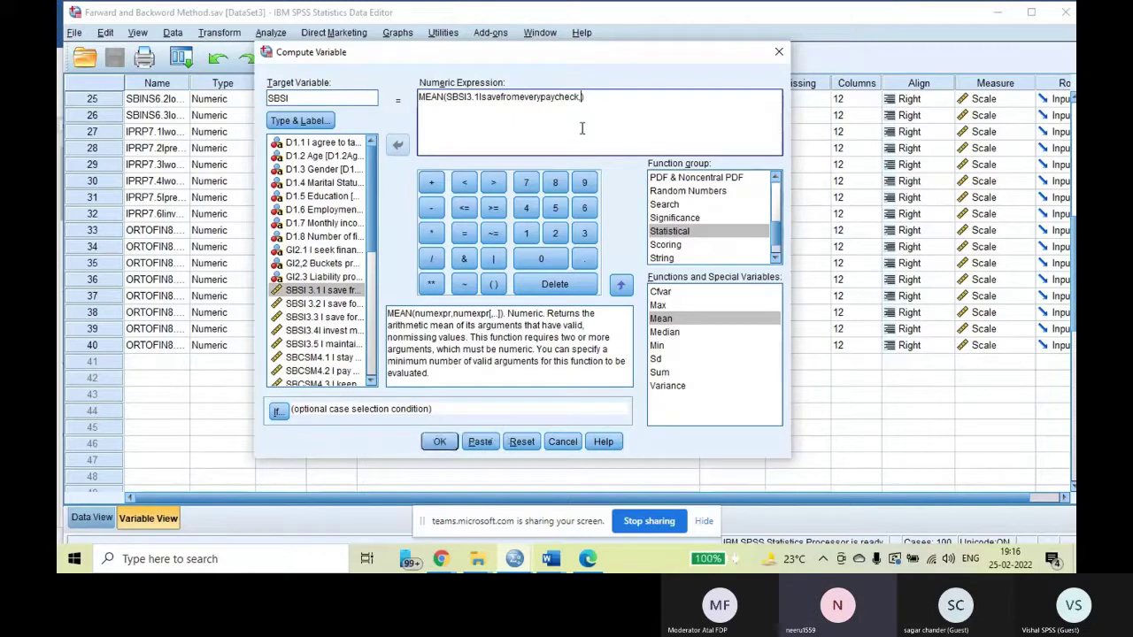
# Step: Add SBSI 3.2, 3.3, 3.4 and 3.5 as further comma-separated MEAN arguments and compute the SBSI variable
pyautogui.click(338, 306)
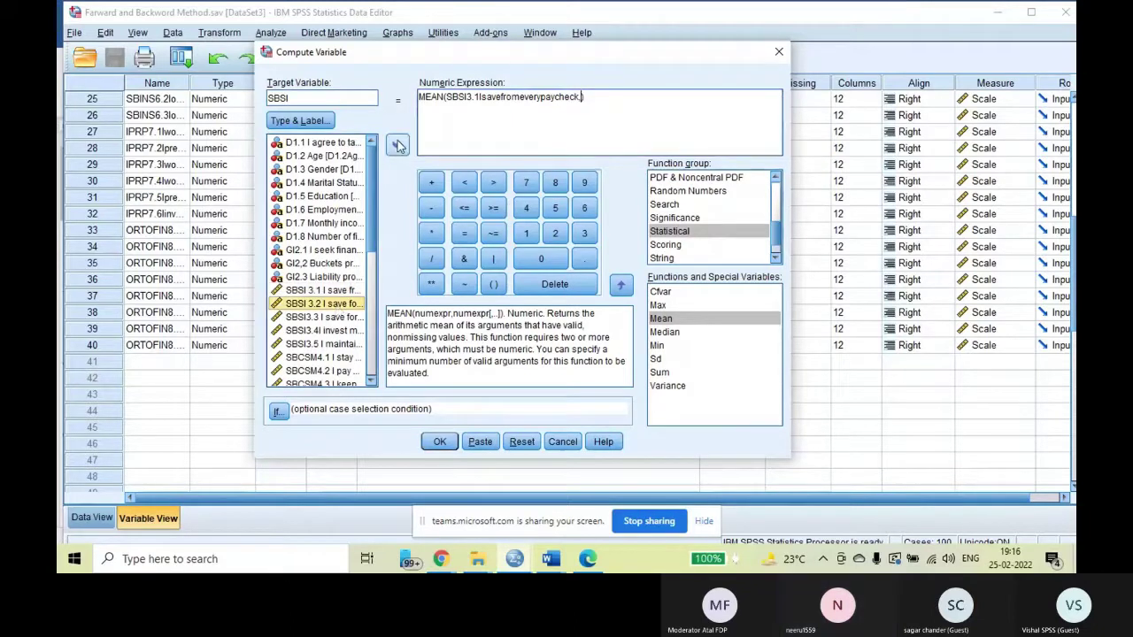
pyautogui.click(397, 146)
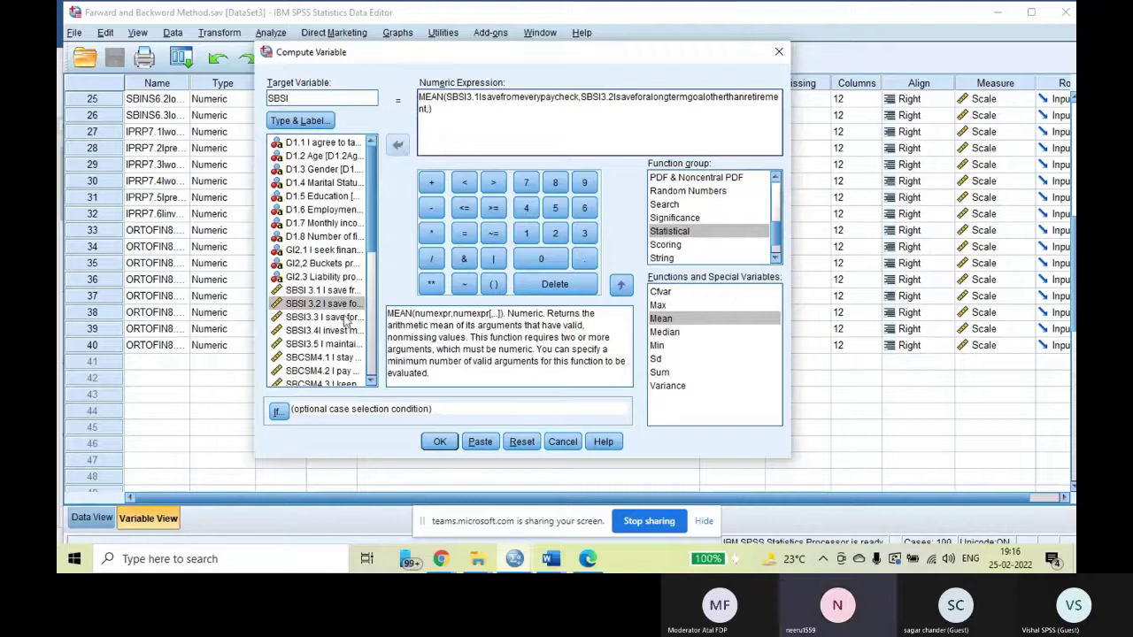
pyautogui.click(349, 316)
pyautogui.click(397, 146)
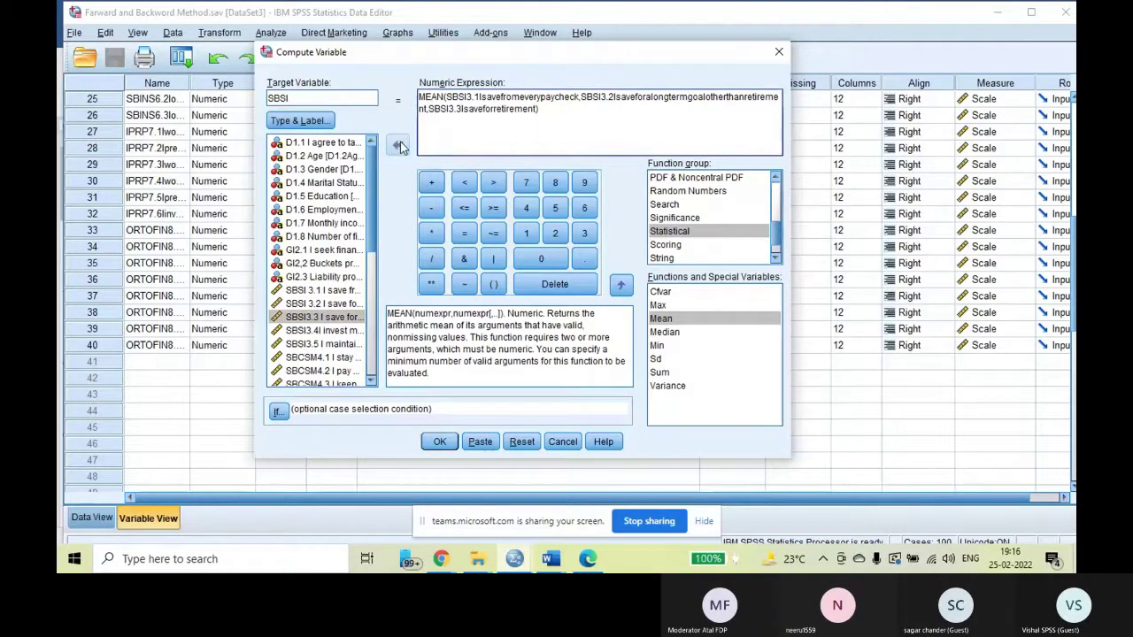
pyautogui.write(',')
pyautogui.click(330, 332)
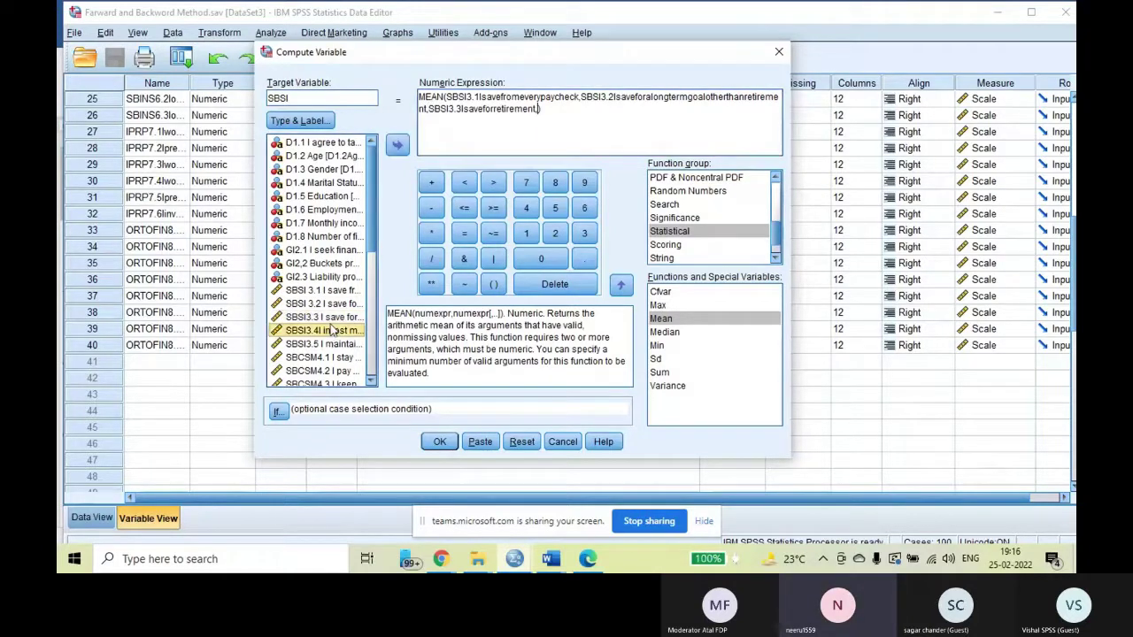
pyautogui.click(399, 148)
pyautogui.write(',)')
pyautogui.click(323, 344)
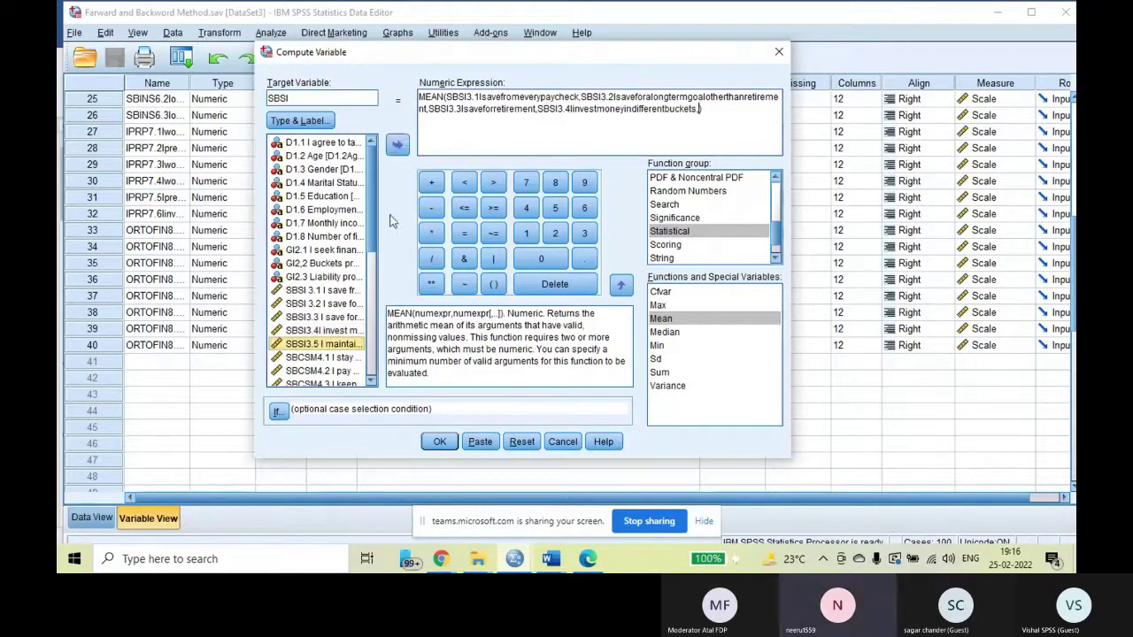
pyautogui.click(398, 147)
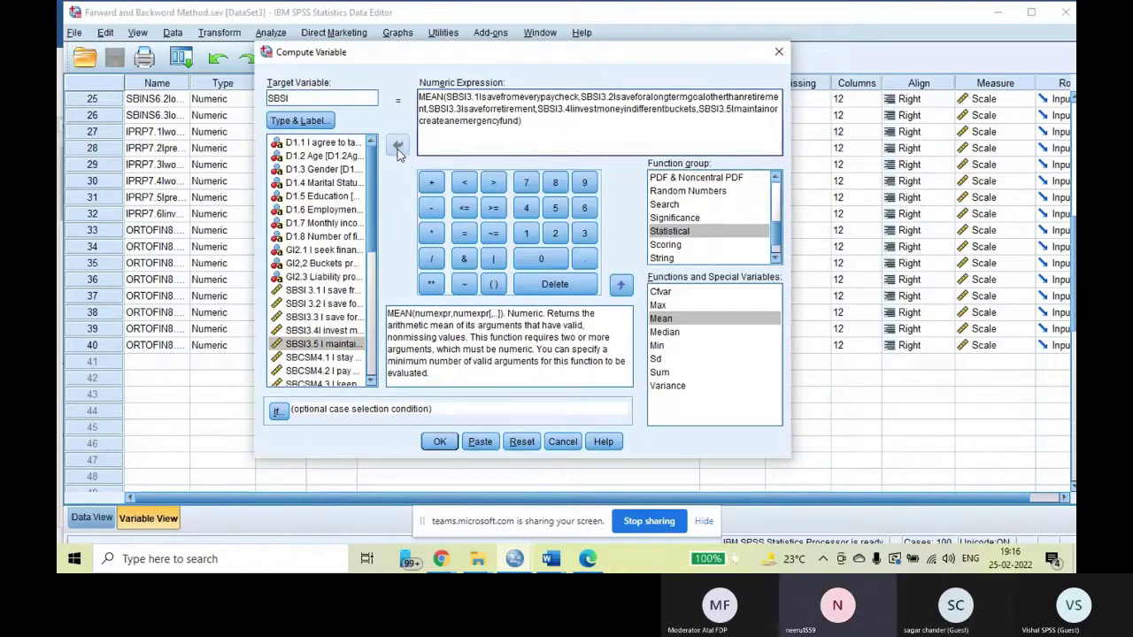
pyautogui.click(437, 449)
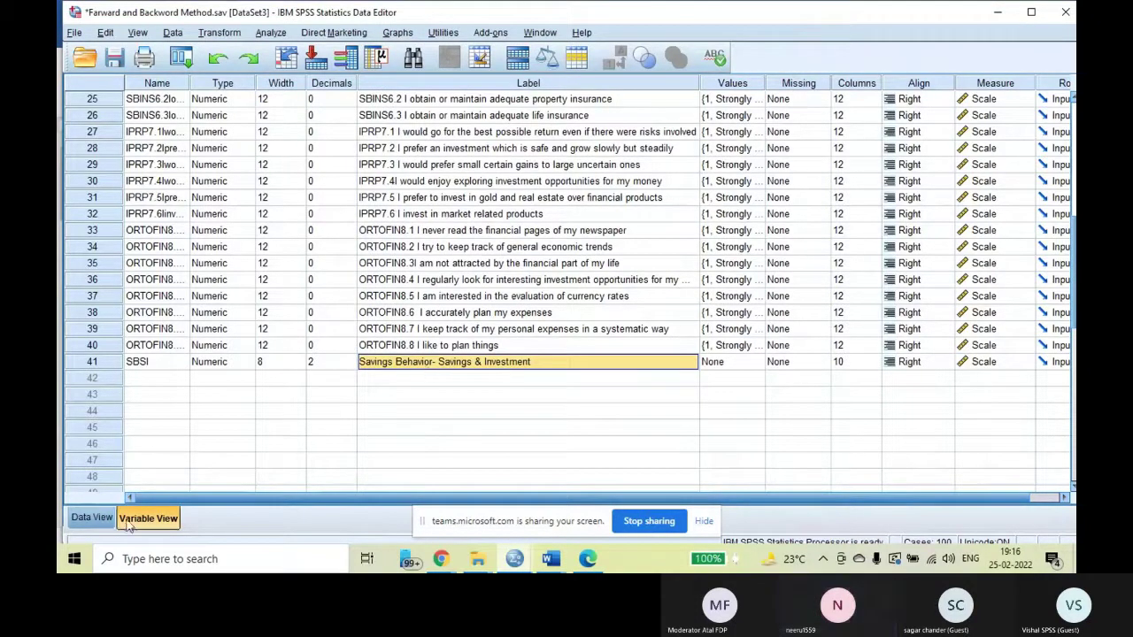
# Step: Check the computed SBSI column at the end of the case data and save the dataset
pyautogui.click(92, 518)
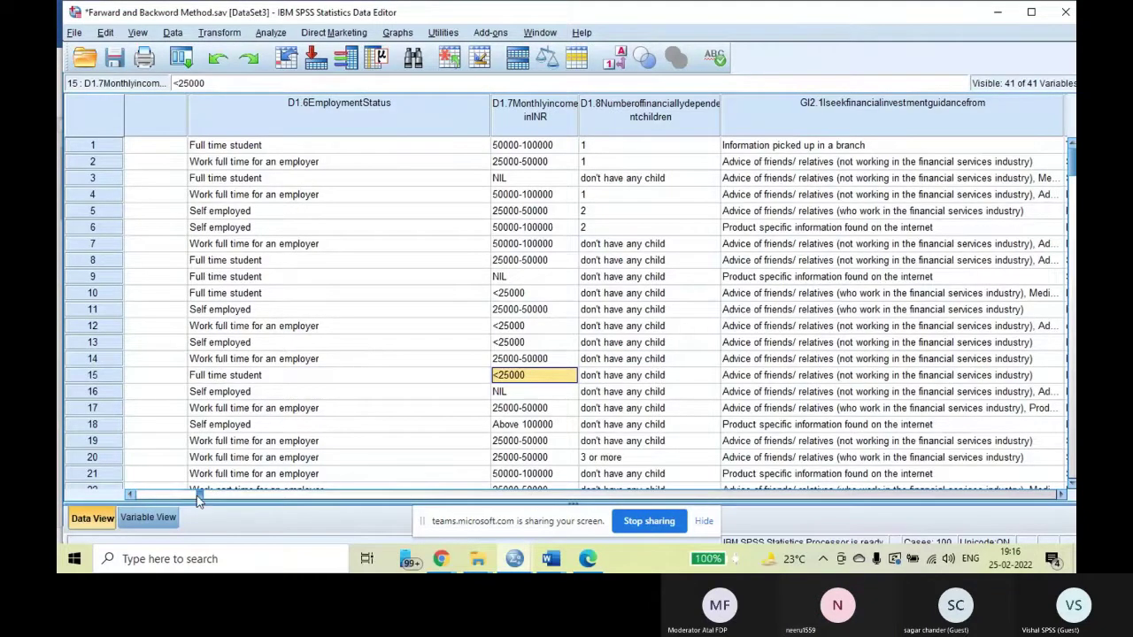
pyautogui.moveTo(199, 501); pyautogui.dragTo(877, 434)
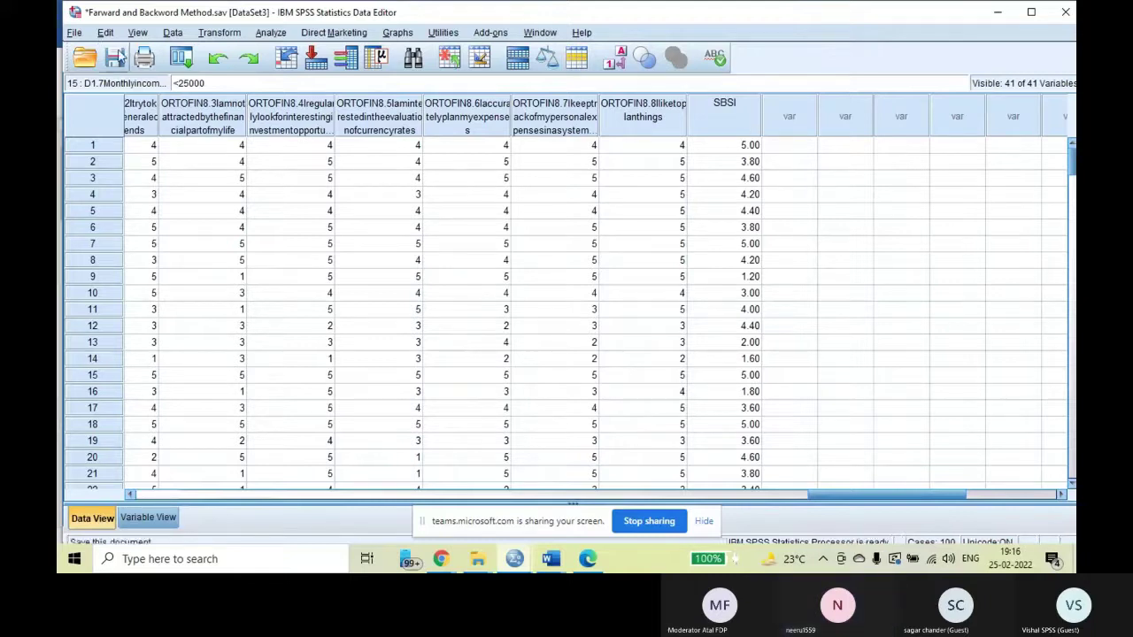
pyautogui.click(115, 58)
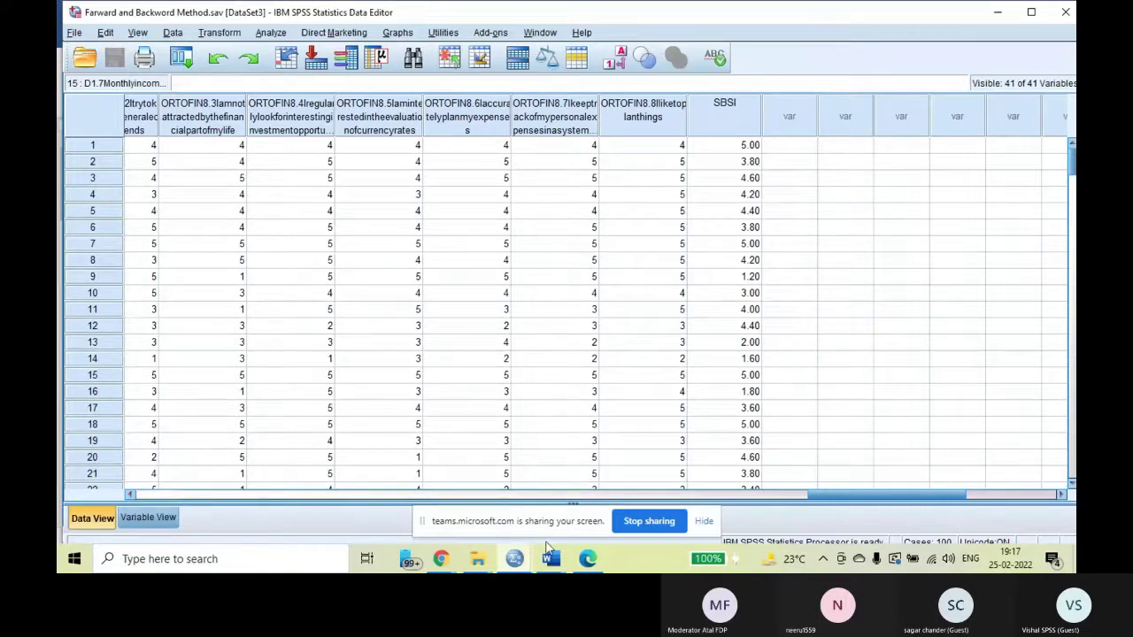
# Step: Switch to the Output1 viewer window and delete all of its existing output, including the regression results and logs
pyautogui.click(514, 559)
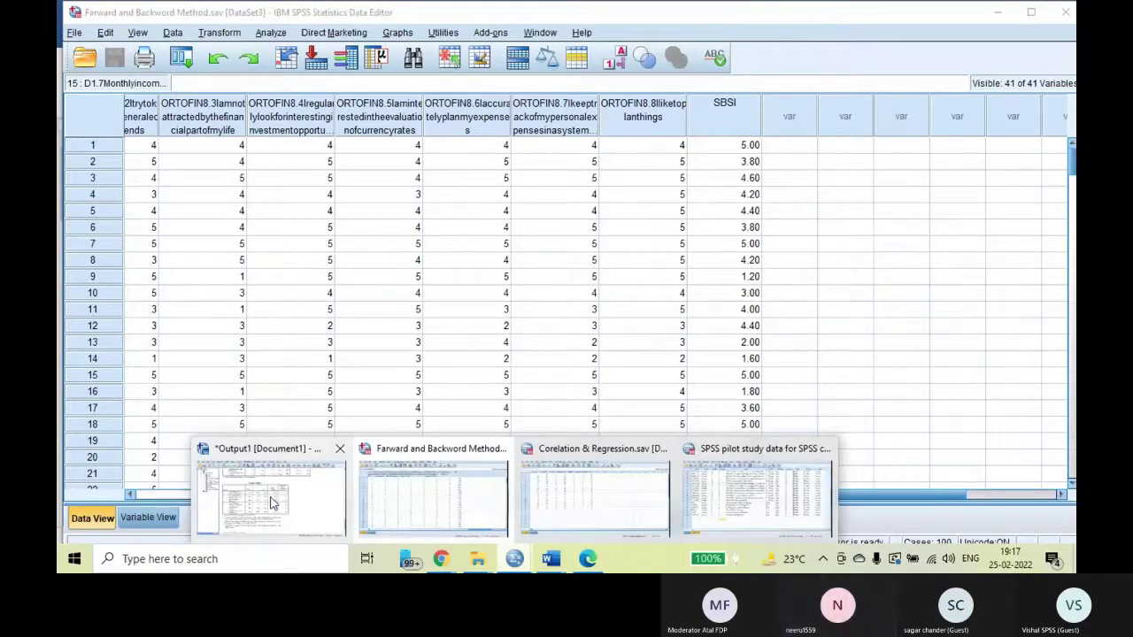
pyautogui.click(272, 503)
pyautogui.scroll(-4, 637, 283)
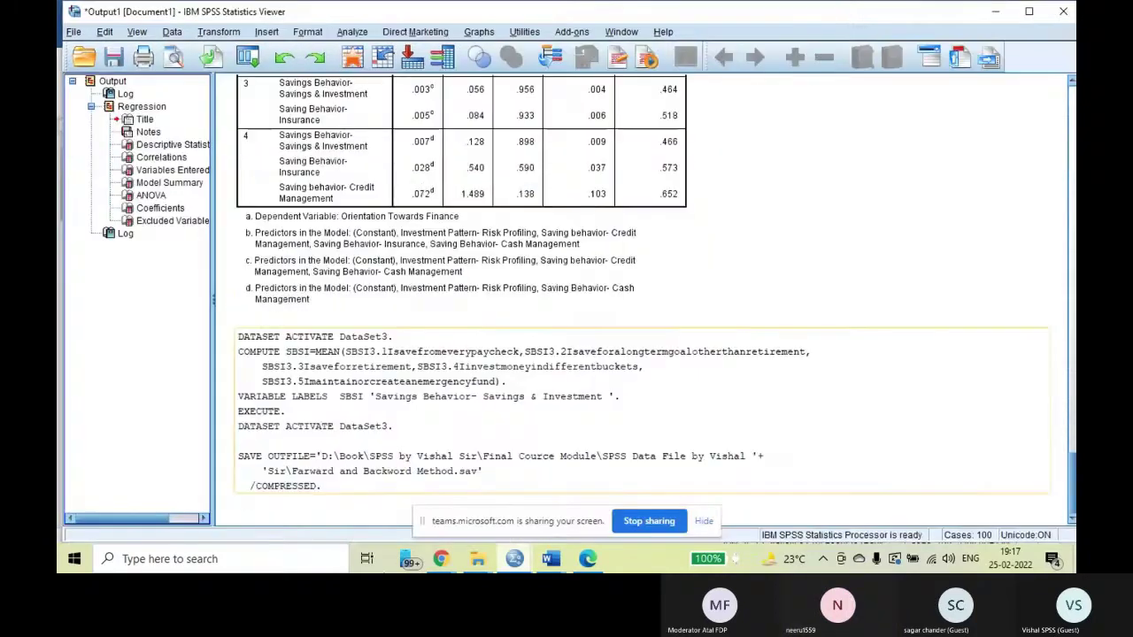
pyautogui.click(122, 82)
pyautogui.press('Delete')
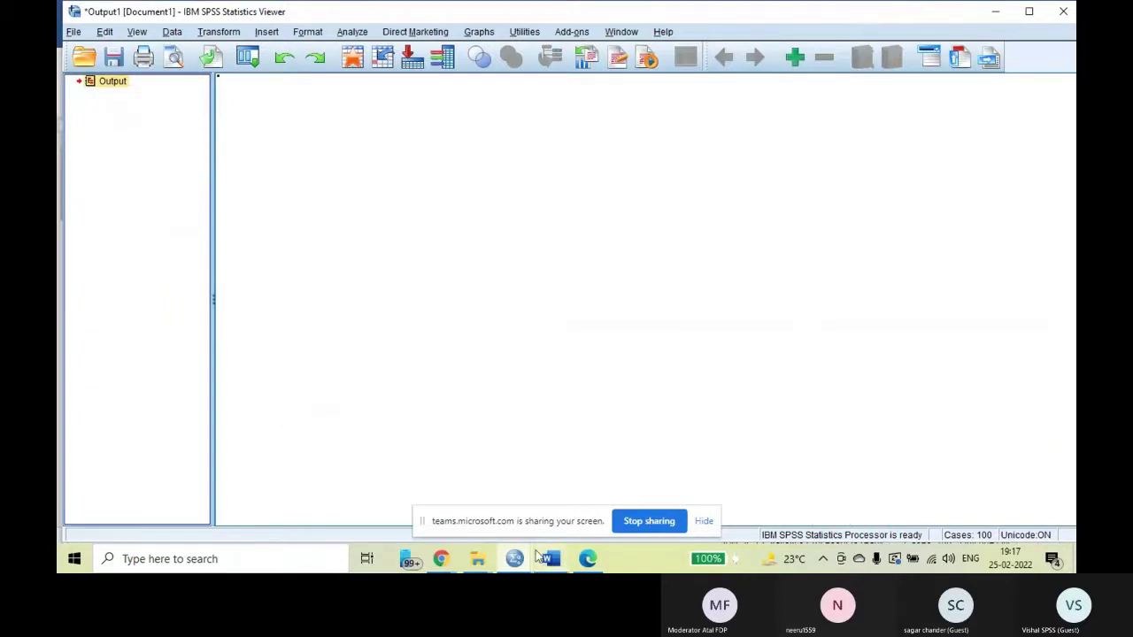
# Step: Switch to the Word document Independent and dependent variables ORTOFIN and select the code SBCSM under the Cash Management heading
pyautogui.moveTo(514, 558)
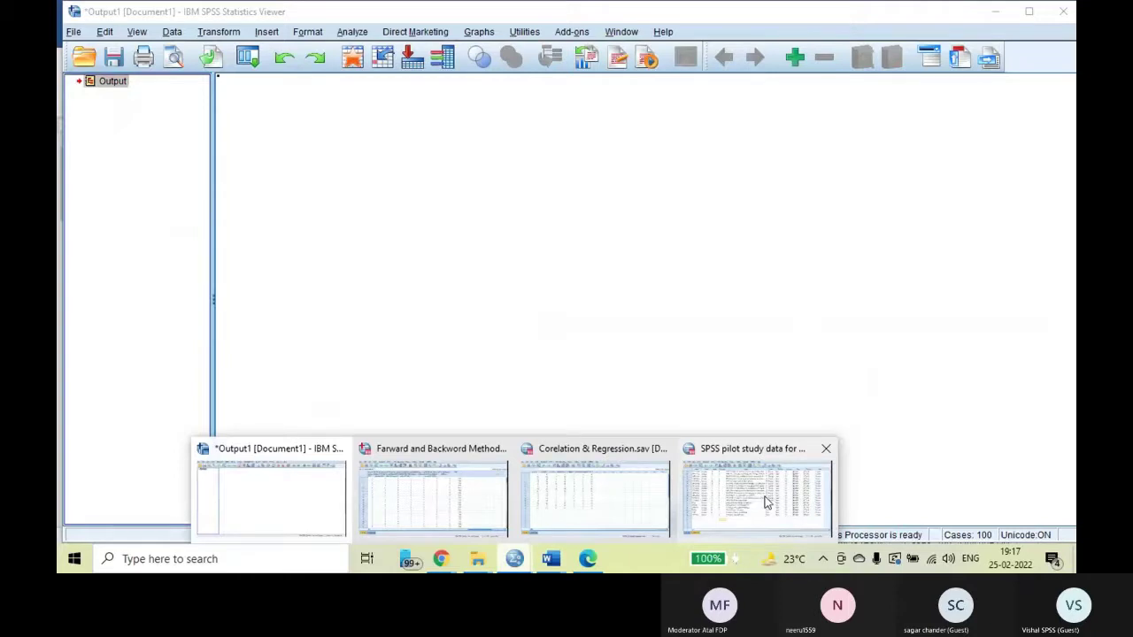
pyautogui.hotkey('alt', 'Tab')
pyautogui.scroll(-3, 561, 351)
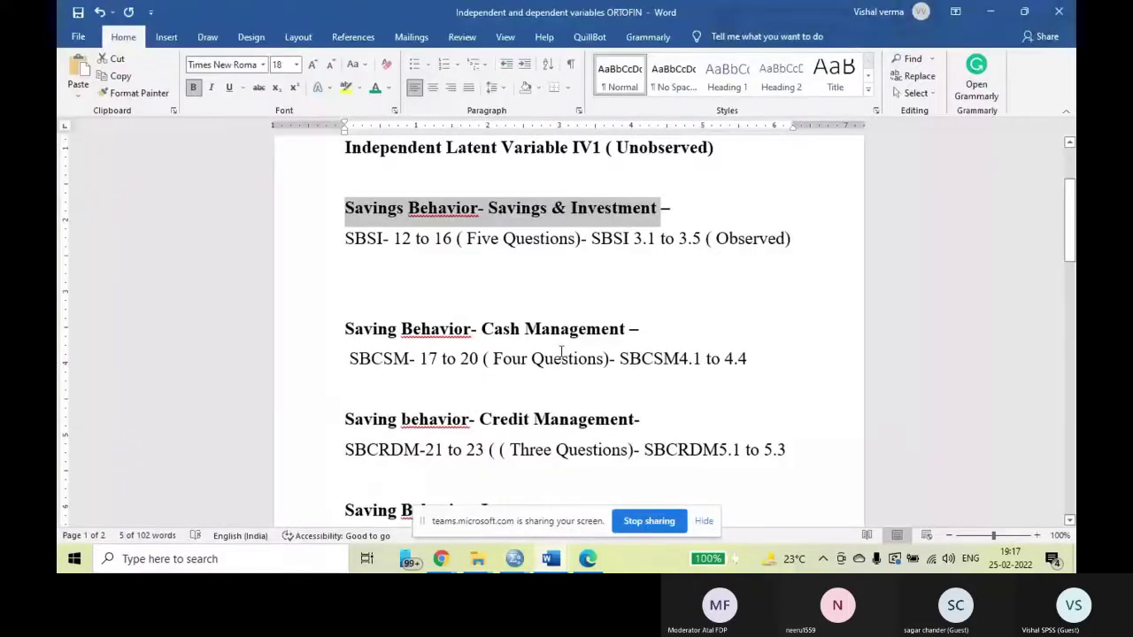
pyautogui.scroll(-2, 561, 351)
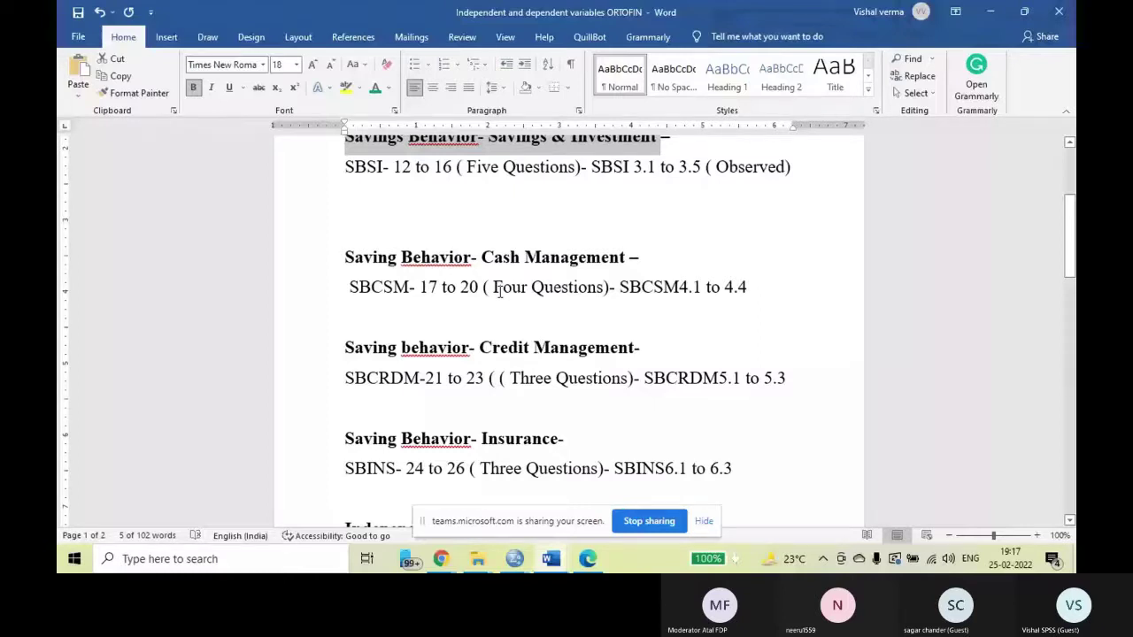
pyautogui.doubleClick(379, 287)
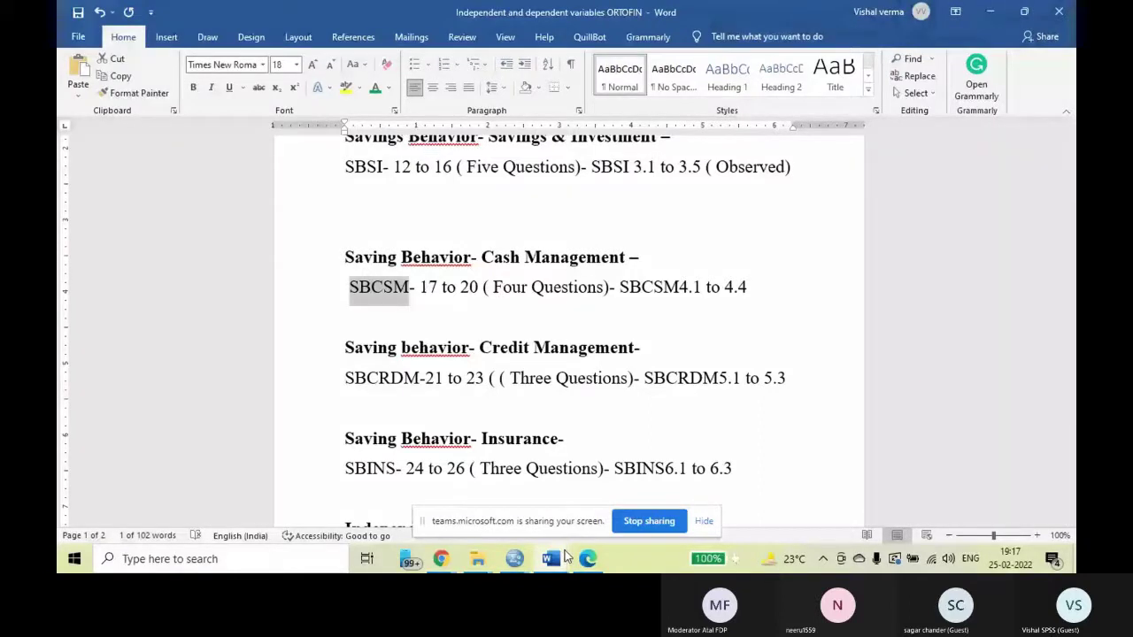
# Step: Return to the Farward and Backword Method dataset in SPSS and start a cleared Compute Variable definition with SBCSM as the target variable
pyautogui.click(566, 555)
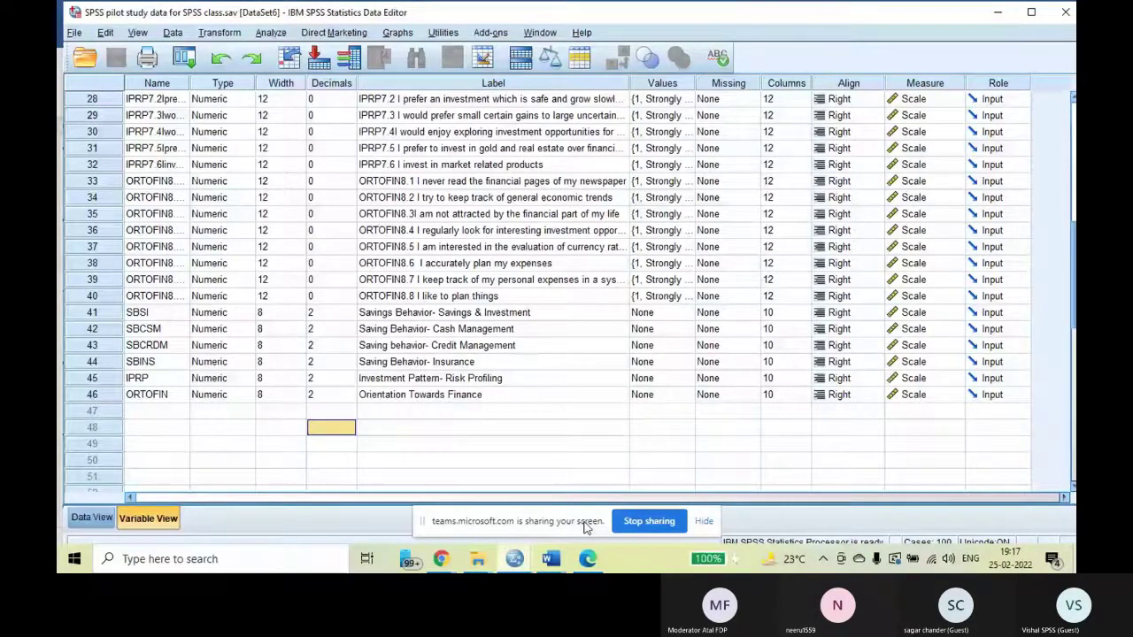
pyautogui.hotkey('alt', 'Tab')
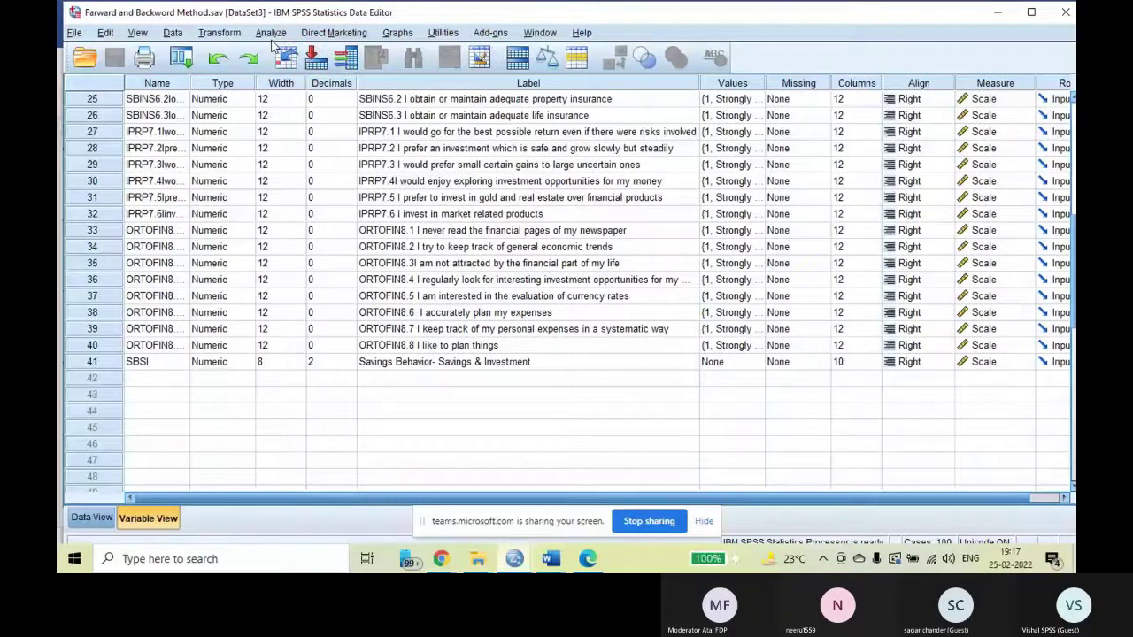
pyautogui.click(220, 32)
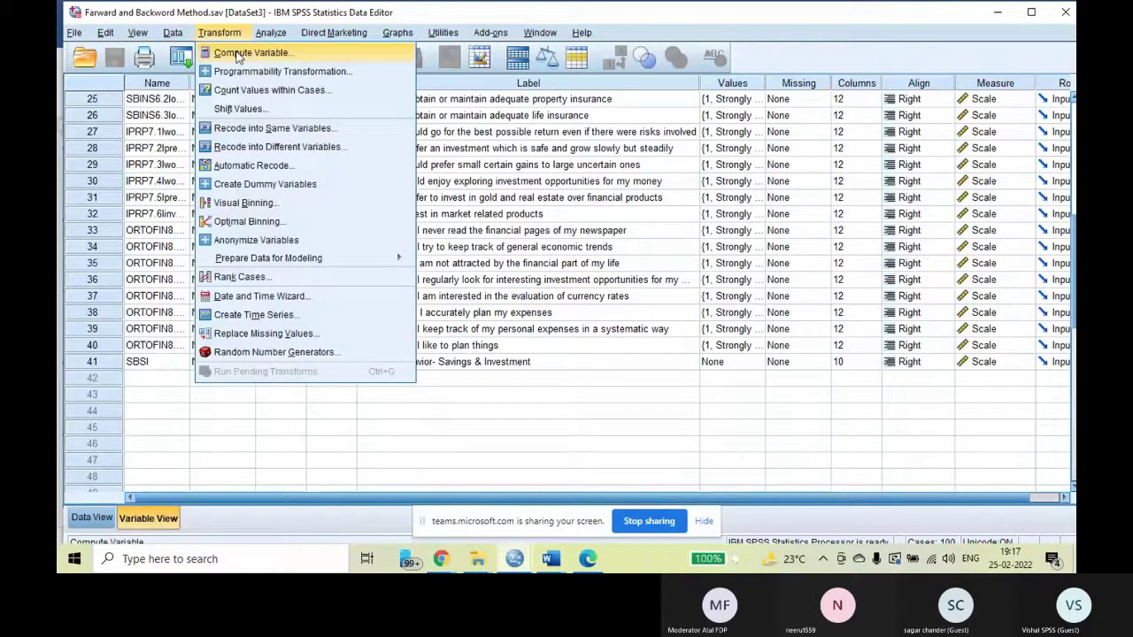
pyautogui.click(239, 53)
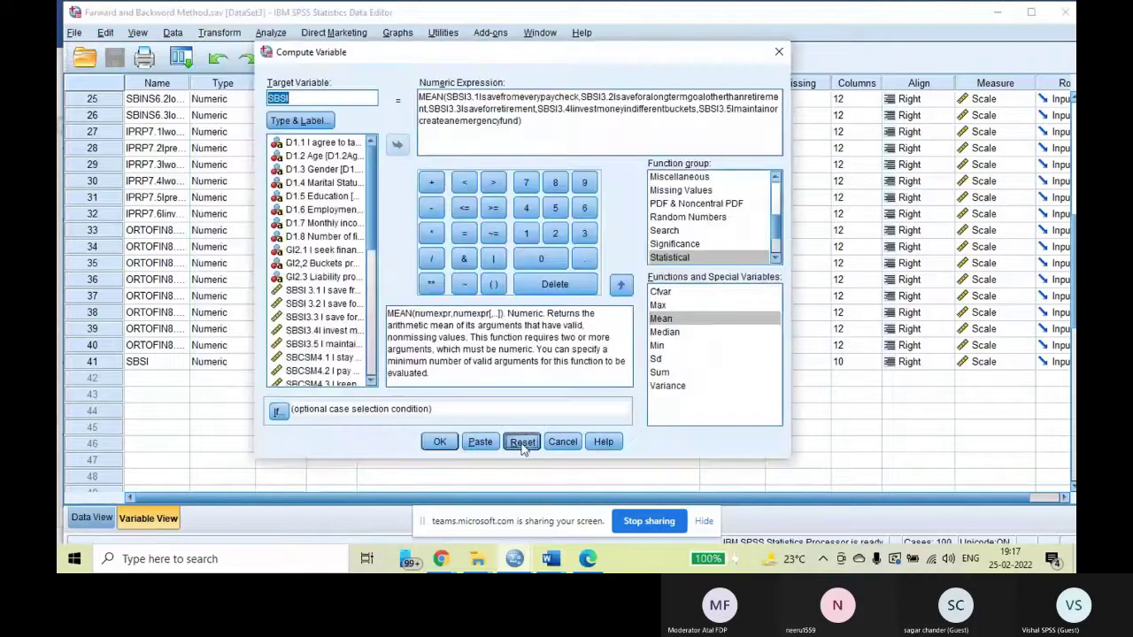
pyautogui.click(522, 442)
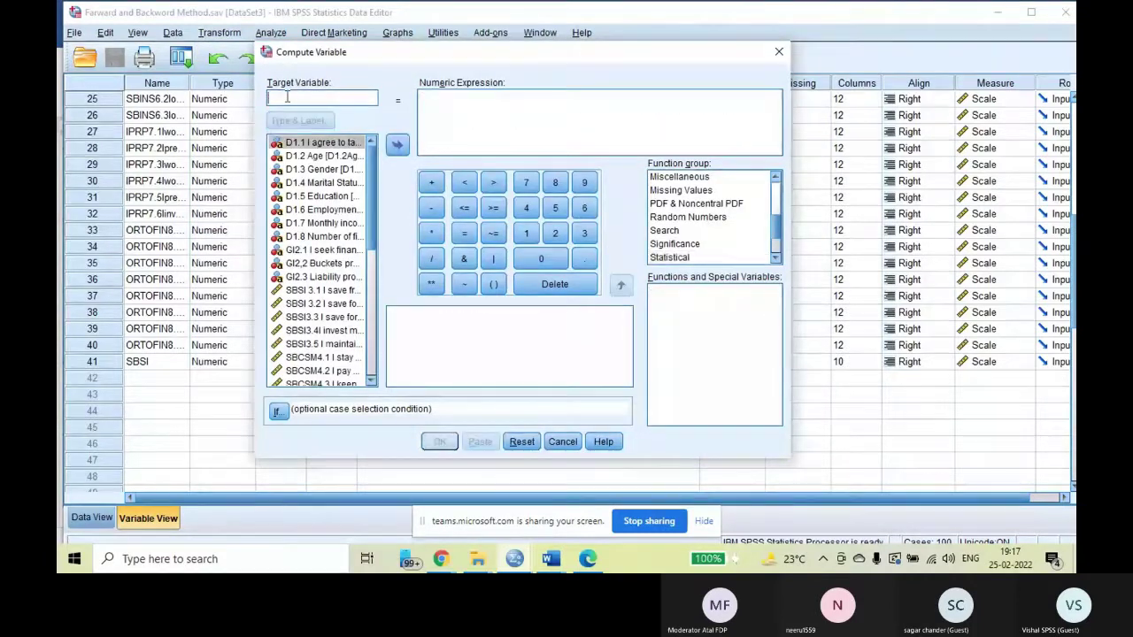
pyautogui.write('SBCSM')
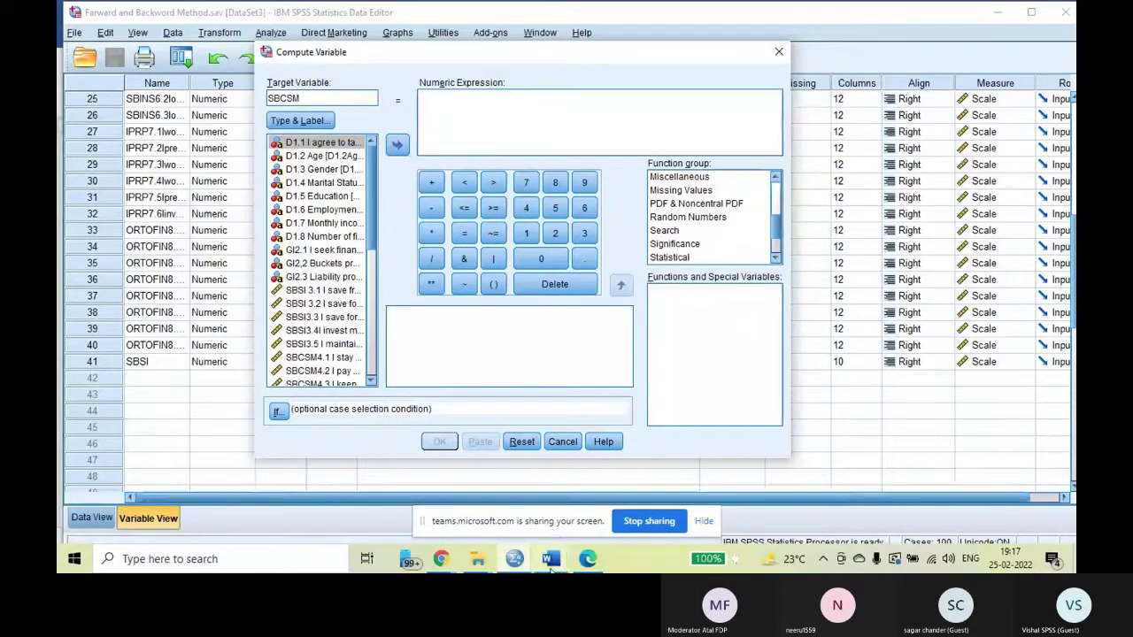
# Step: Label SBCSM "Saving Behavior- Cash Management", copying the heading from the Word document Independent and dependent variables ORTOFIN
pyautogui.click(297, 120)
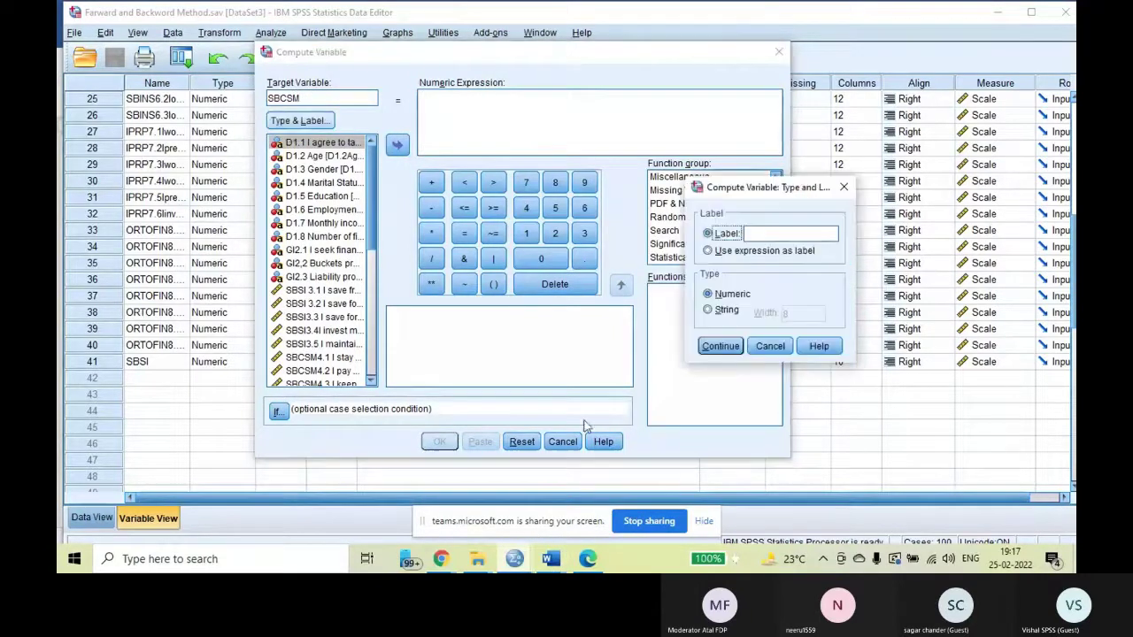
pyautogui.click(552, 561)
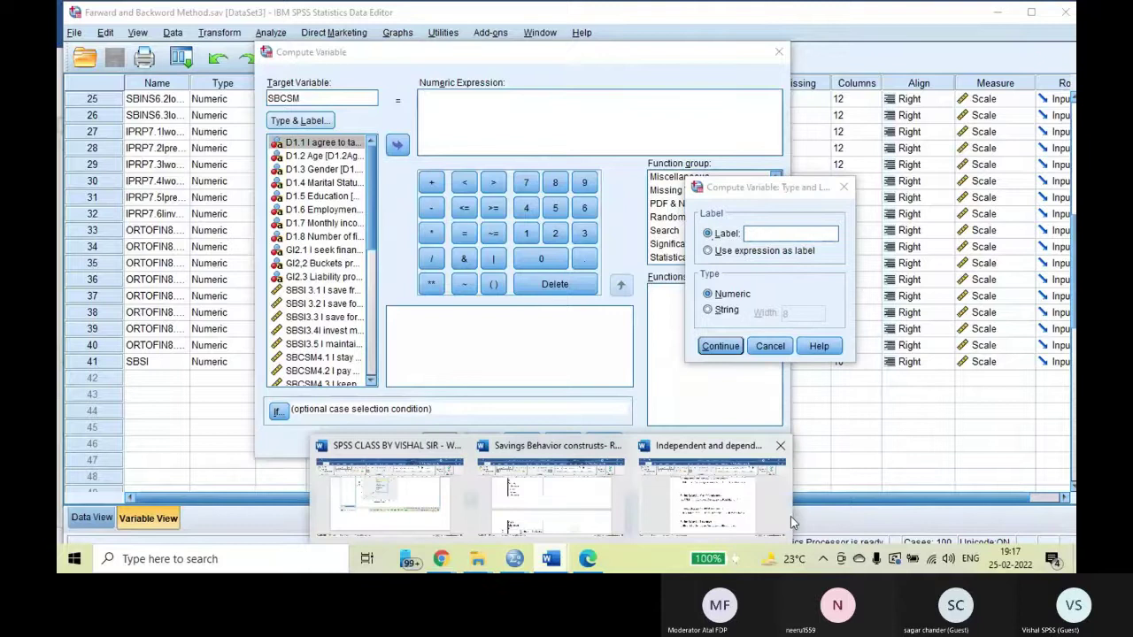
pyautogui.click(791, 516)
pyautogui.doubleClick(371, 256)
pyautogui.moveTo(416, 257); pyautogui.dragTo(583, 262)
pyautogui.hotkey('ctrl', 'c')
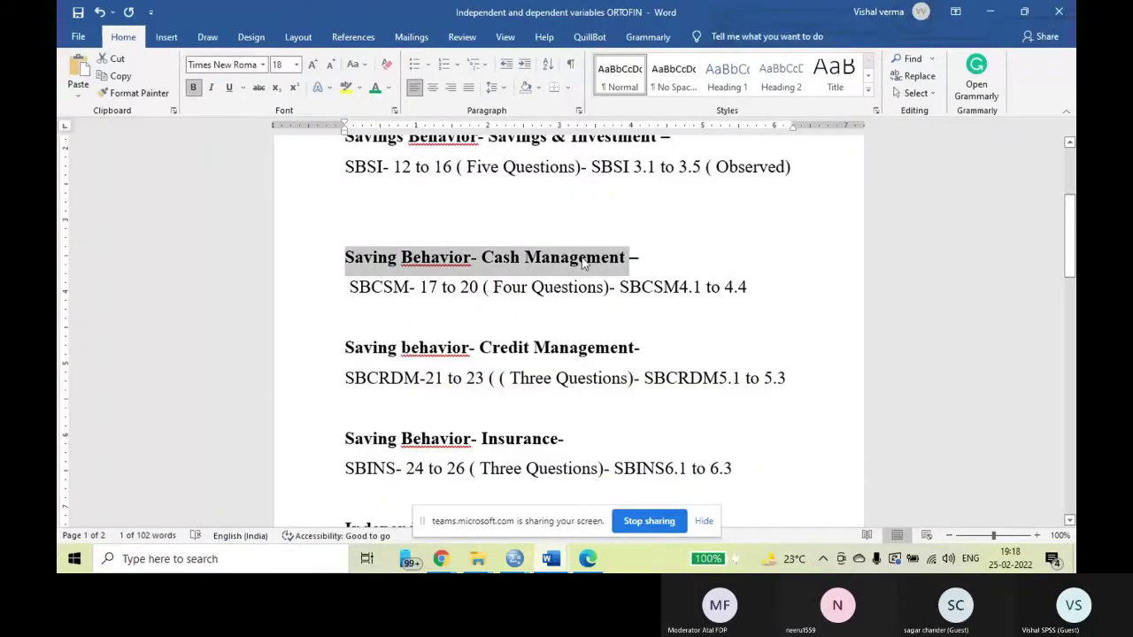
pyautogui.click(514, 558)
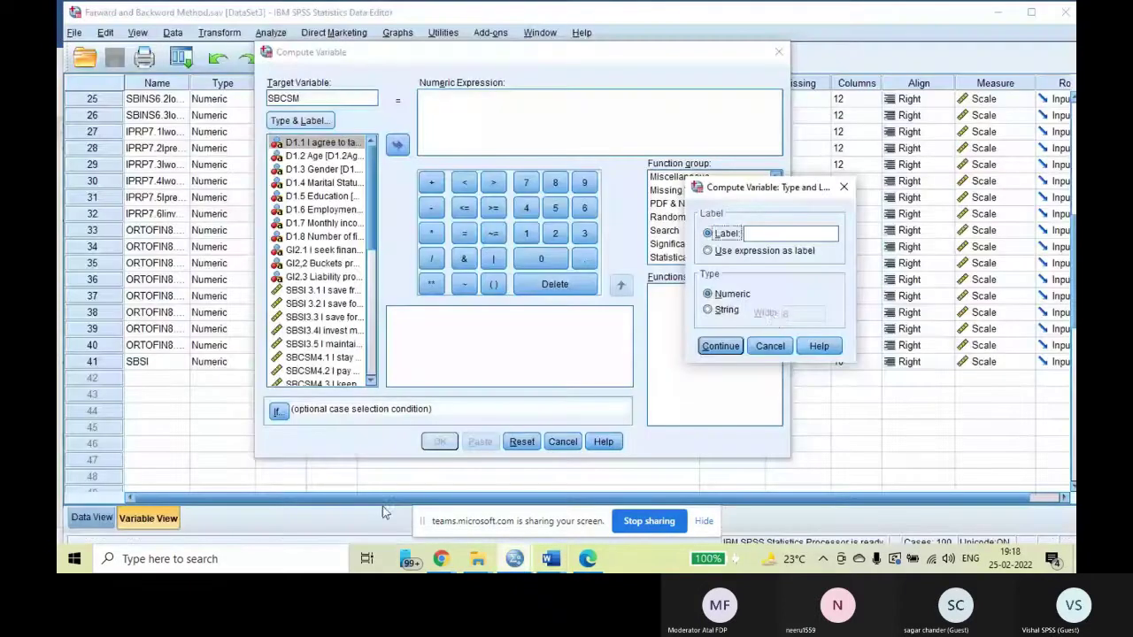
pyautogui.hotkey('ctrl', 'v')
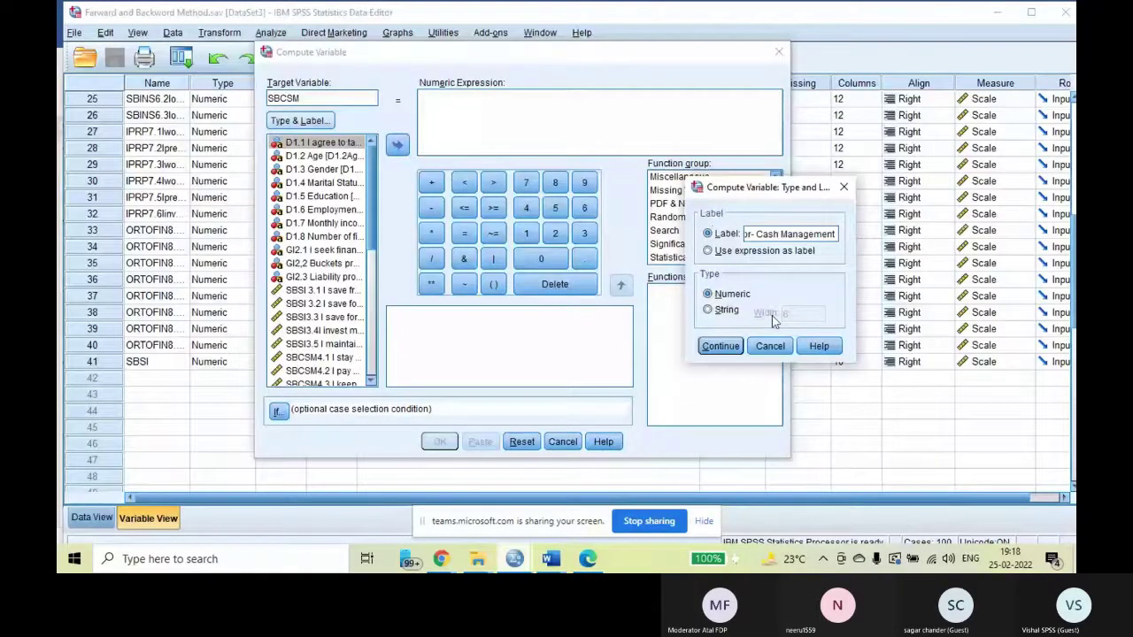
pyautogui.click(719, 344)
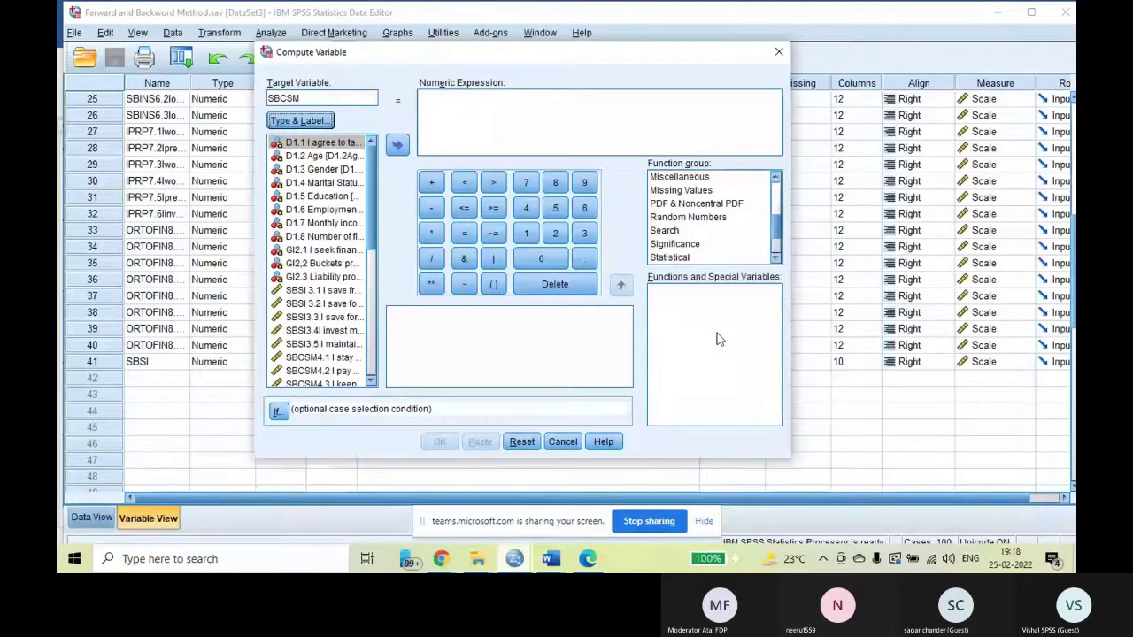
# Step: Insert the Mean function from the Statistical function group into the numeric expression for SBCSM
pyautogui.click(688, 257)
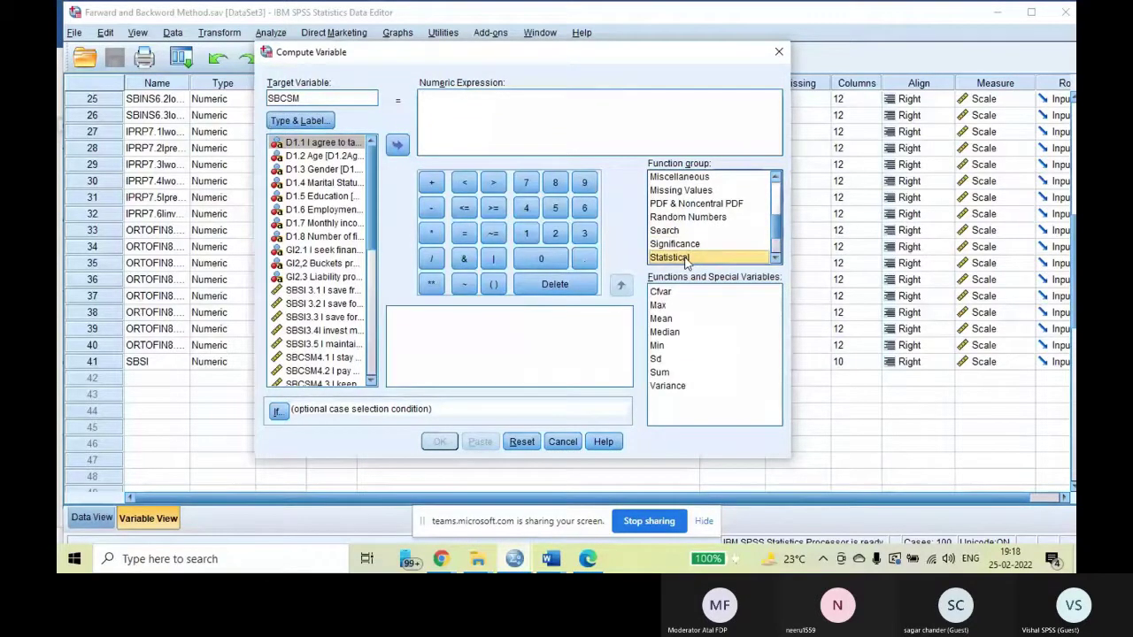
pyautogui.click(666, 318)
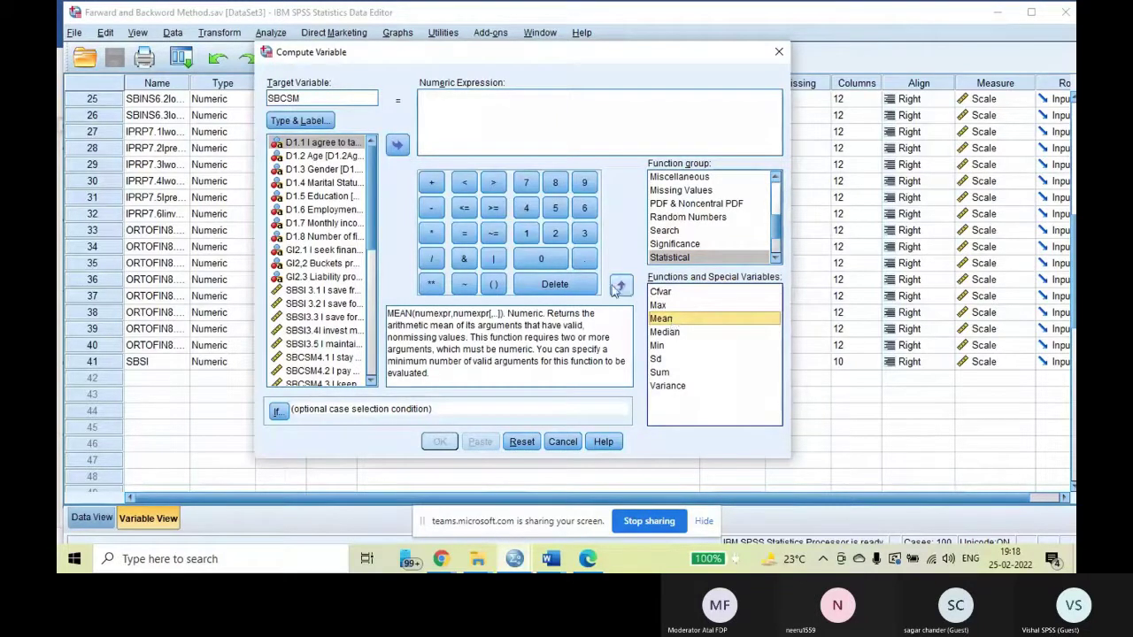
pyautogui.click(621, 285)
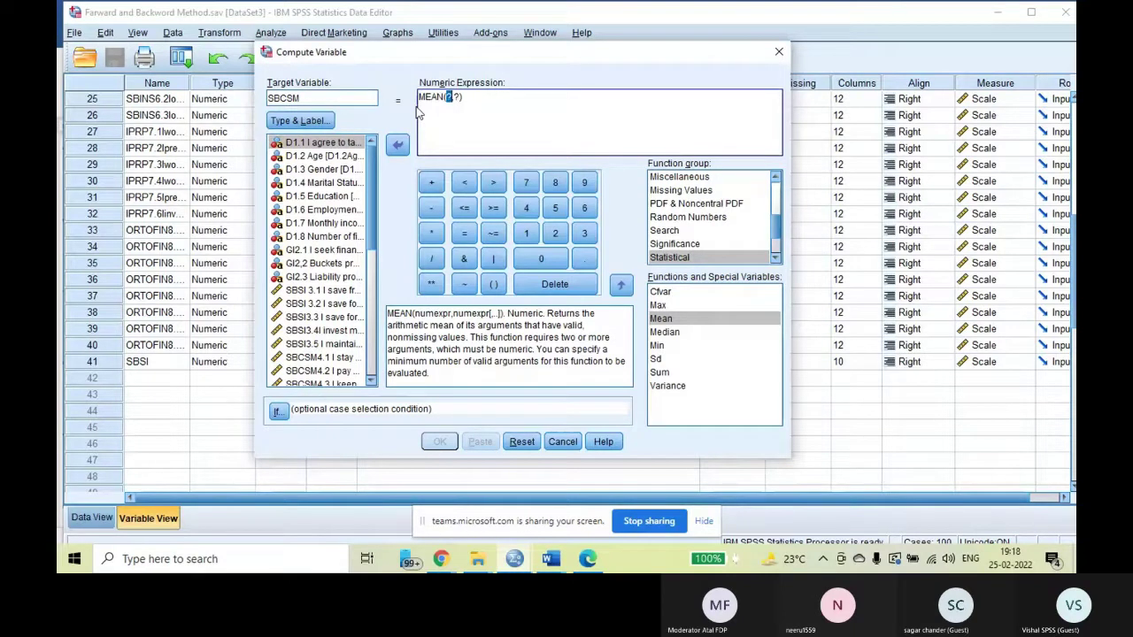
# Step: Replace the first MEAN placeholder with the SBCSM4.1 (I stay within budget) variable
pyautogui.press('BackSpace')
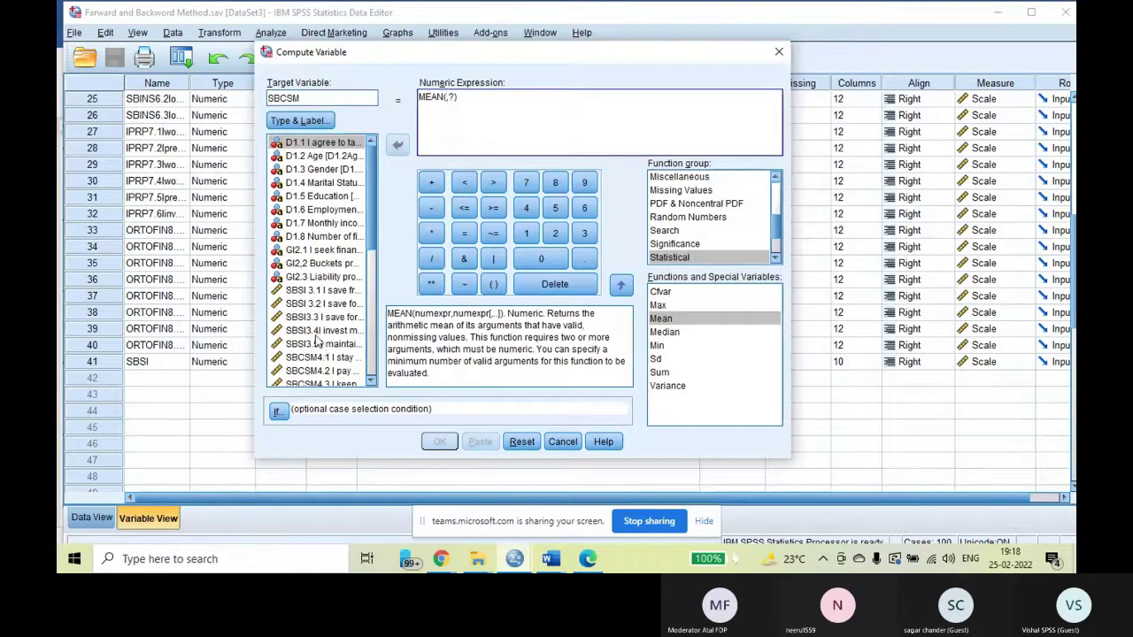
pyautogui.scroll(-2, 323, 329)
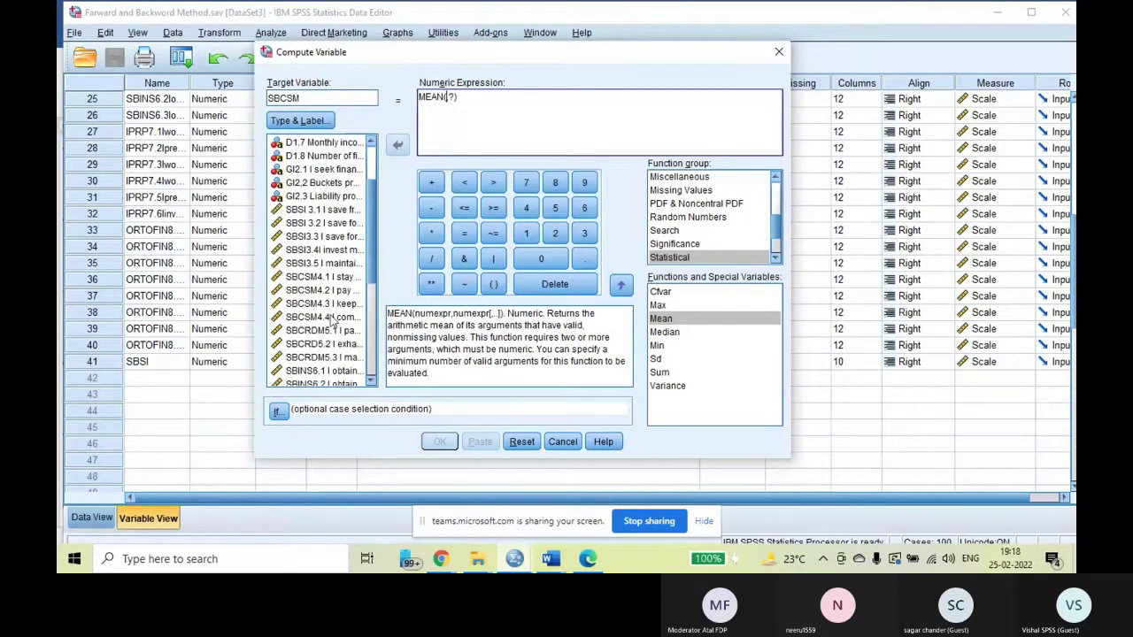
pyautogui.doubleClick(321, 277)
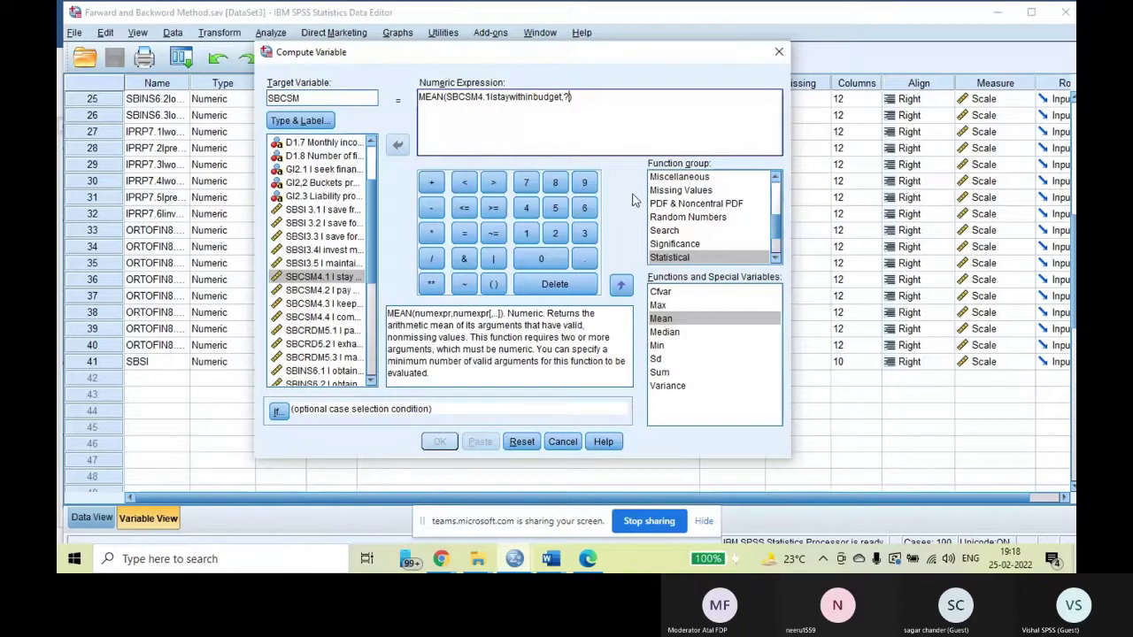
# Step: Complete the MEAN expression with the SBCSM4.2, SBCSM4.3 and SBCSM4.4 variables and run the SBCSM computation
pyautogui.press('BackSpace')
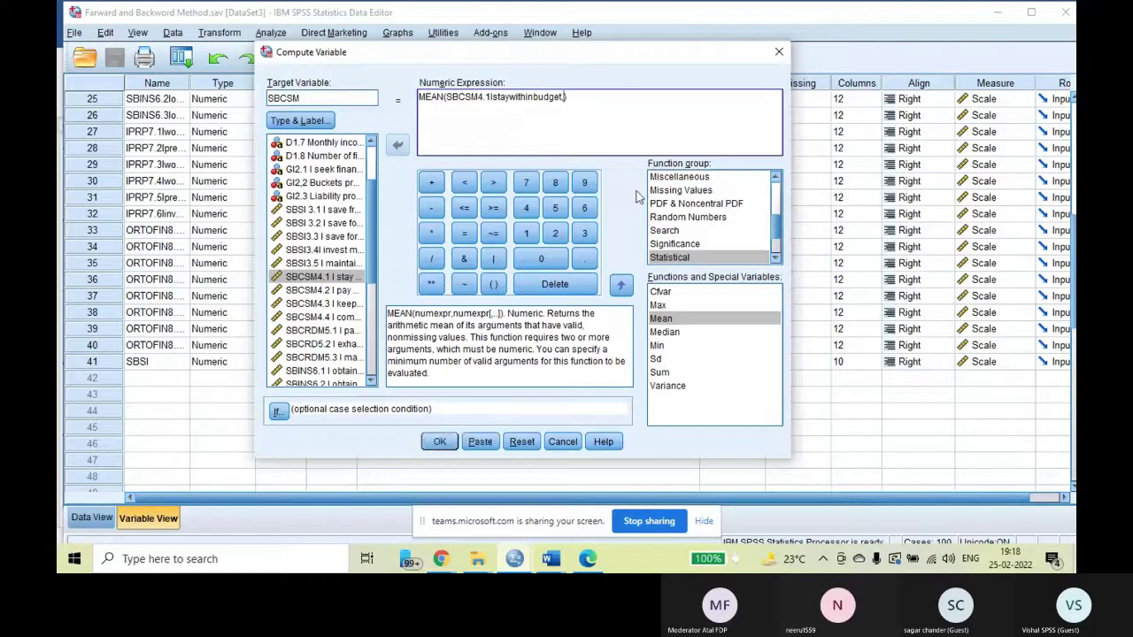
pyautogui.click(323, 290)
pyautogui.click(399, 146)
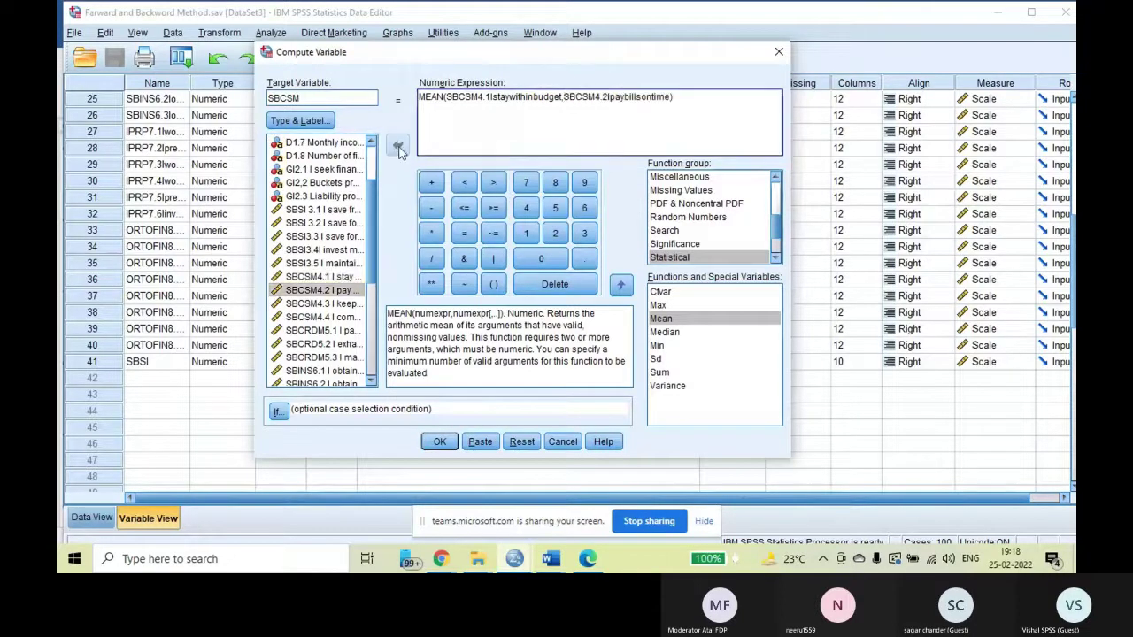
pyautogui.write(',')
pyautogui.click(333, 304)
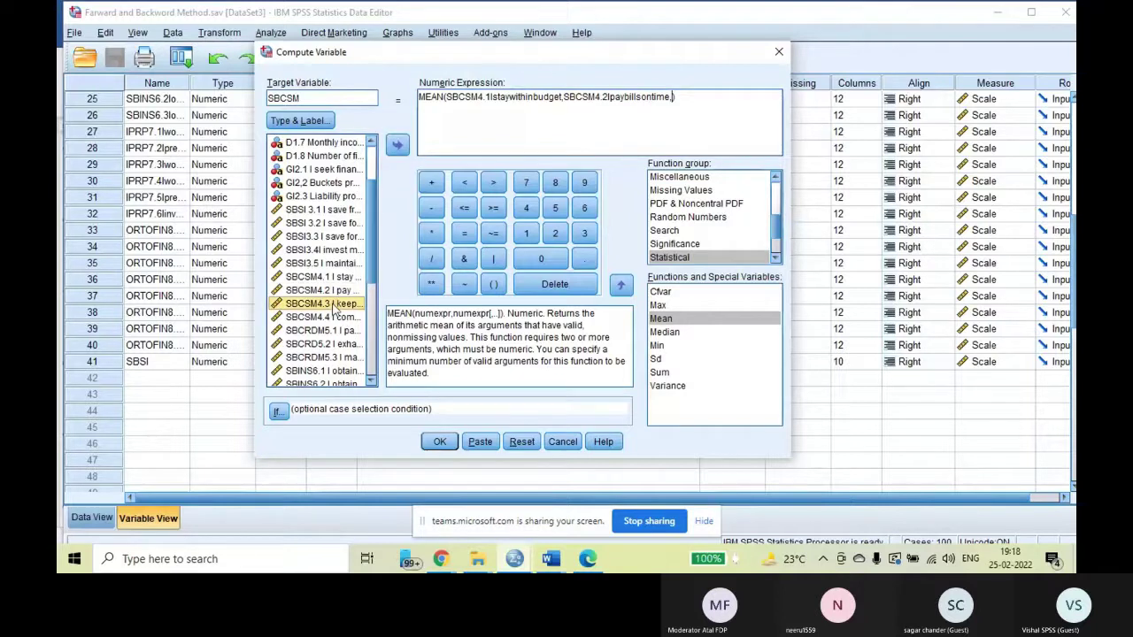
pyautogui.click(398, 147)
pyautogui.write(',')
pyautogui.click(341, 317)
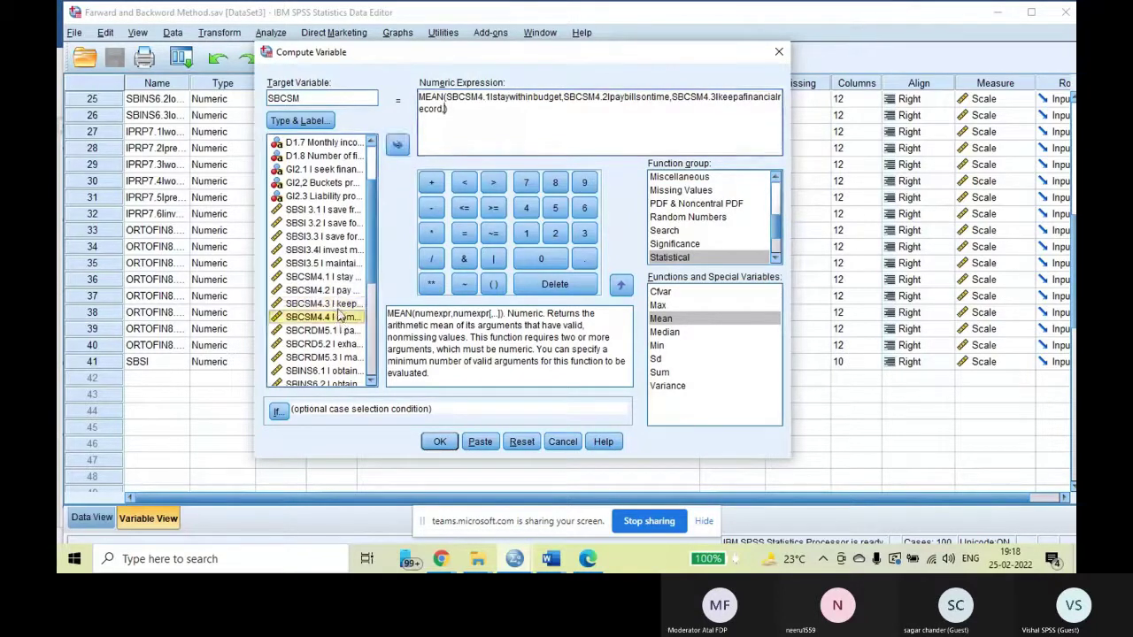
pyautogui.click(398, 146)
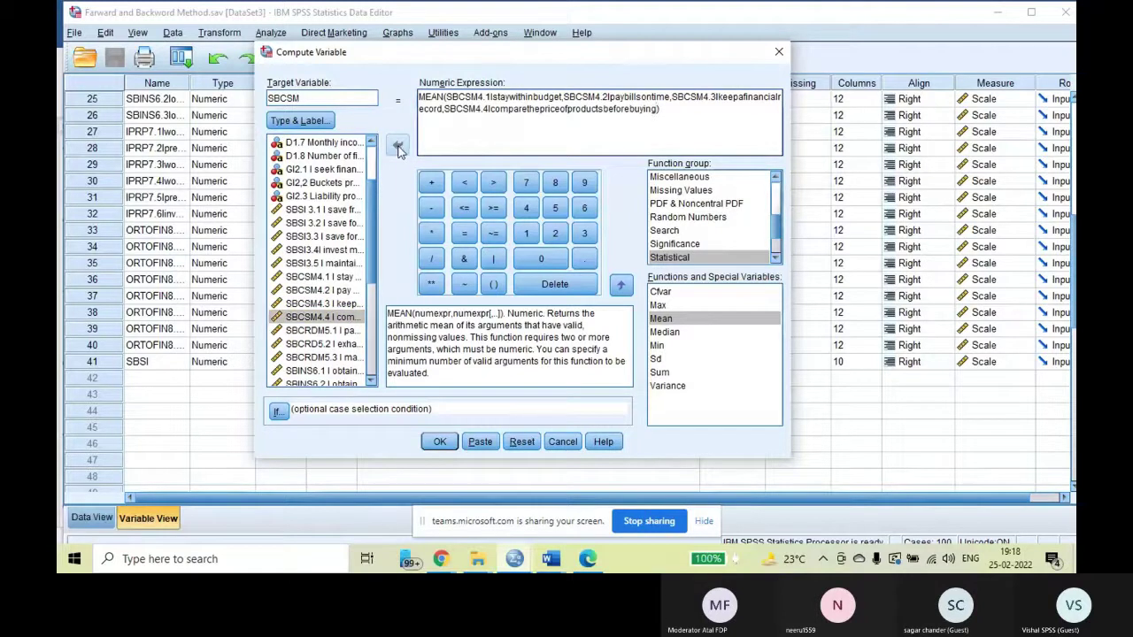
pyautogui.click(440, 442)
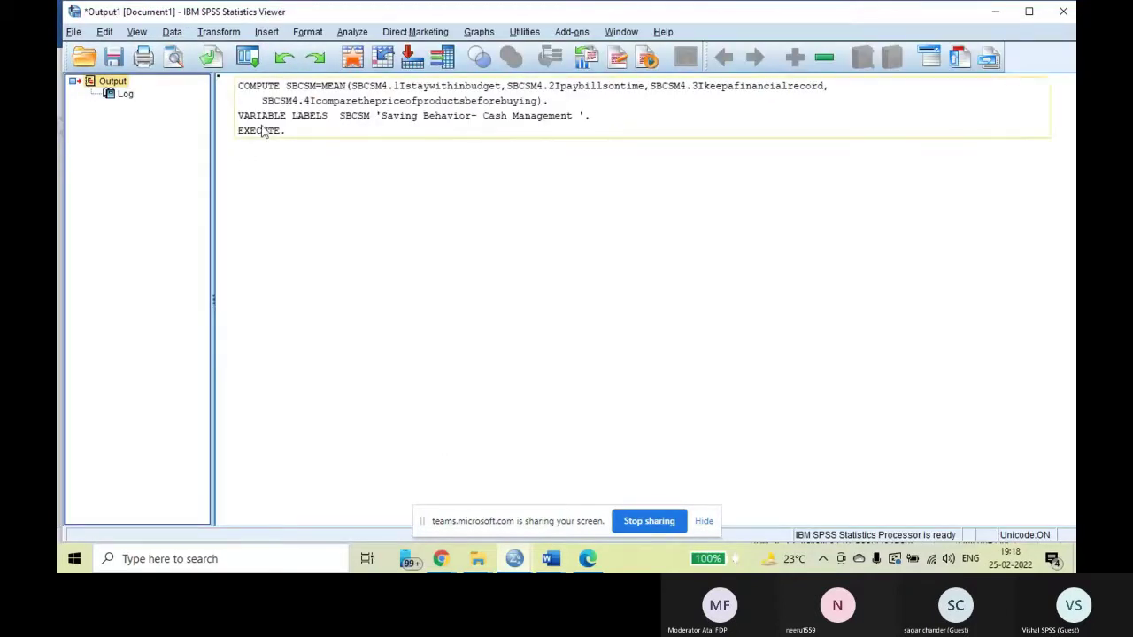
# Step: Return to the Farward and Backword Method dataset, save it and show its case data
pyautogui.click(514, 564)
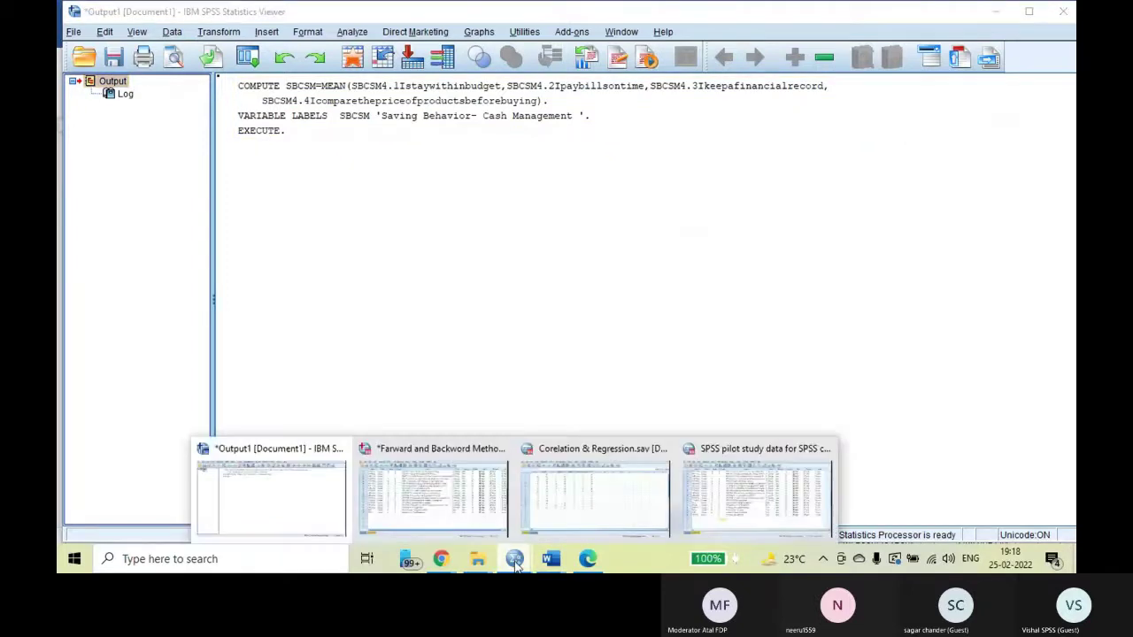
pyautogui.click(449, 510)
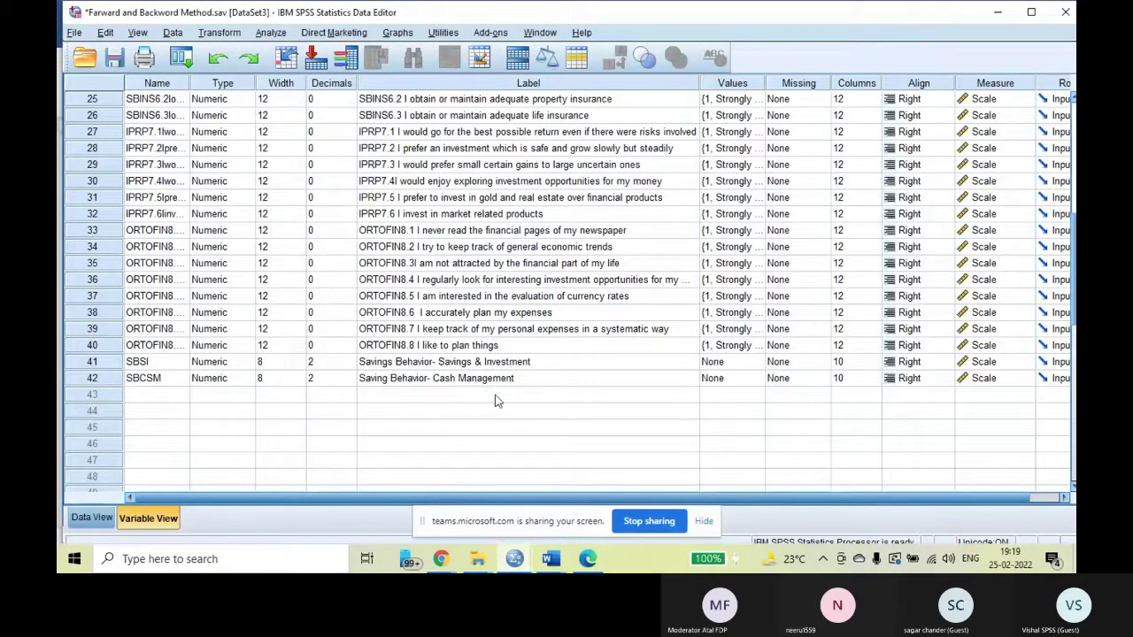
pyautogui.click(115, 60)
pyautogui.click(96, 518)
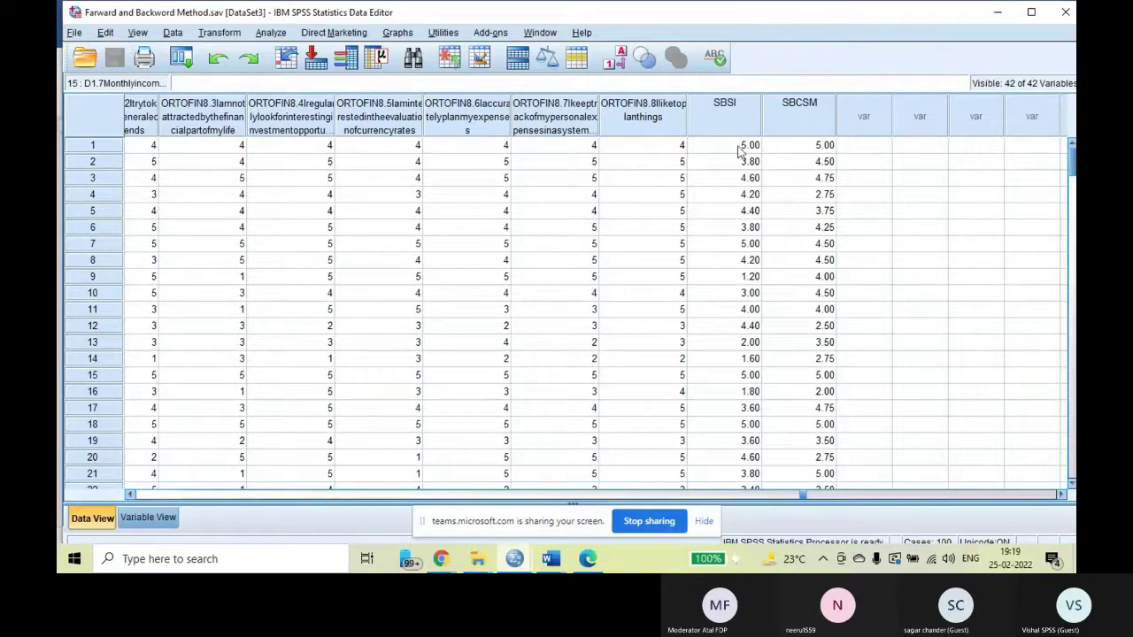
# Step: In the Word document Independent and dependent variables ORTOFIN, remove one blank line above the Saving Behavior- Cash Management heading
pyautogui.moveTo(551, 558)
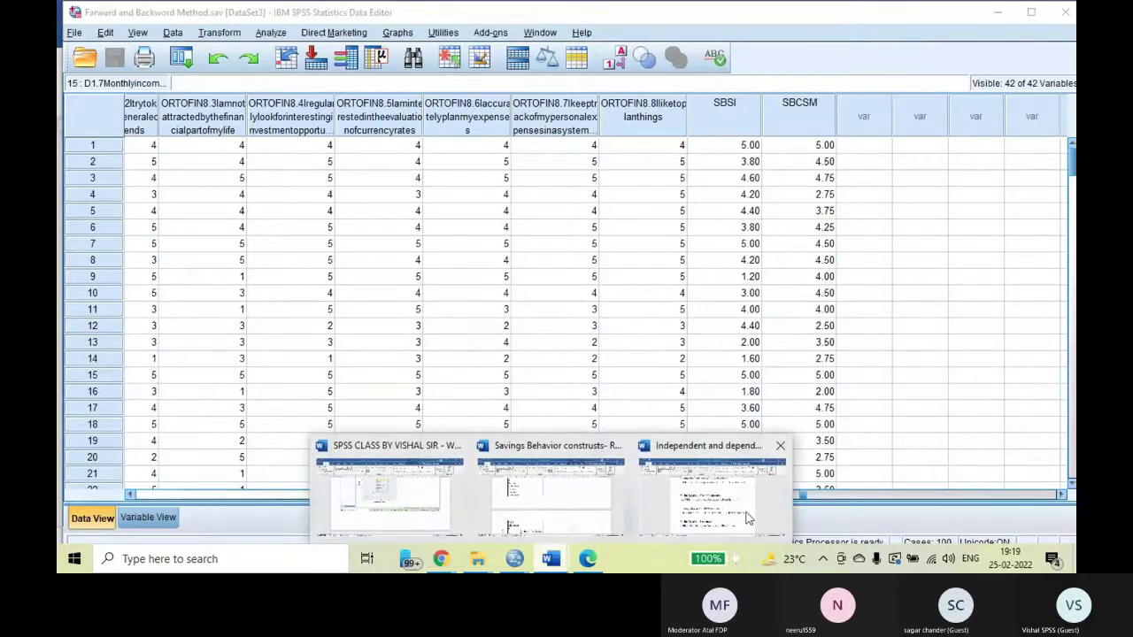
pyautogui.click(747, 518)
pyautogui.scroll(-1, 789, 396)
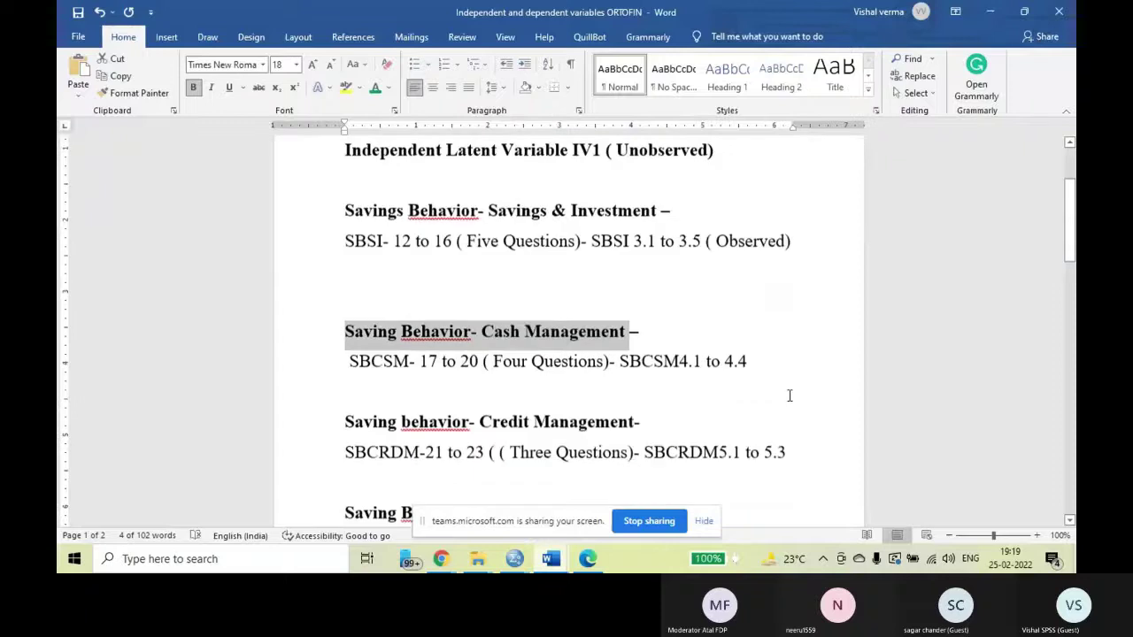
pyautogui.click(493, 294)
pyautogui.press('Delete')
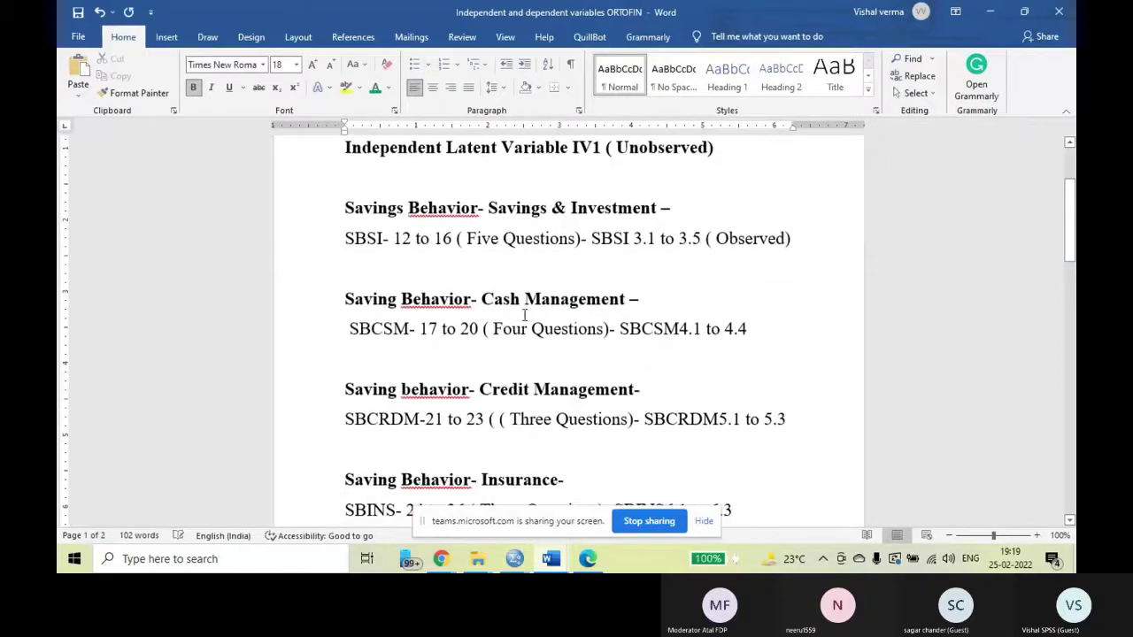
# Step: Try removing the blank line below the Independent Latent Variable IV1 heading and reinsert it
pyautogui.scroll(3, 390, 221)
pyautogui.scroll(-1, 391, 222)
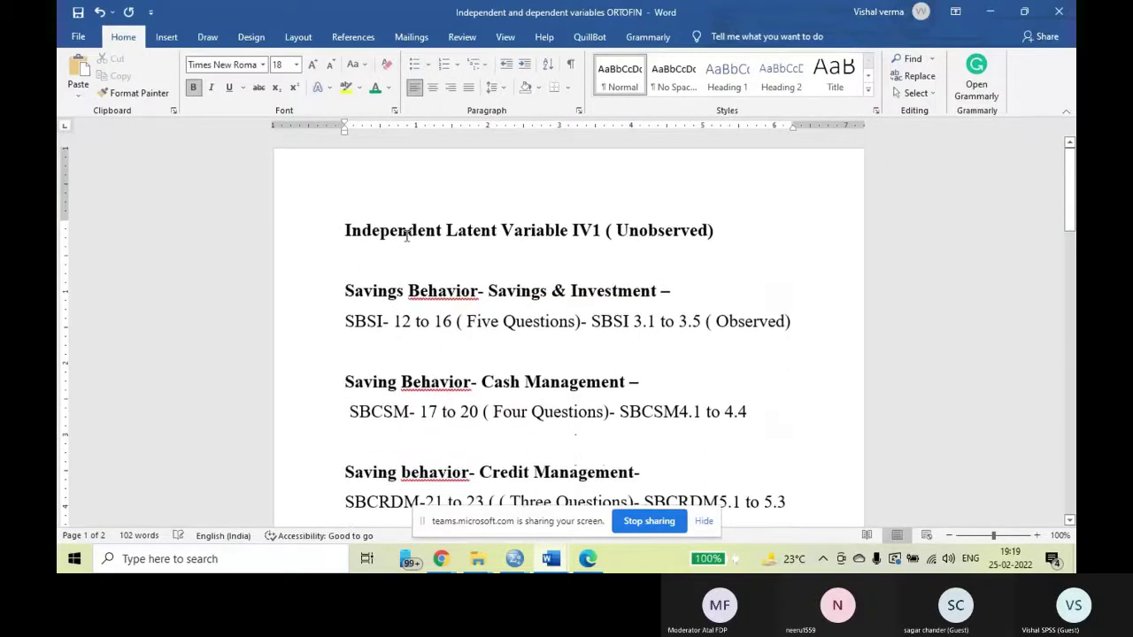
pyautogui.click(369, 270)
pyautogui.press('Delete')
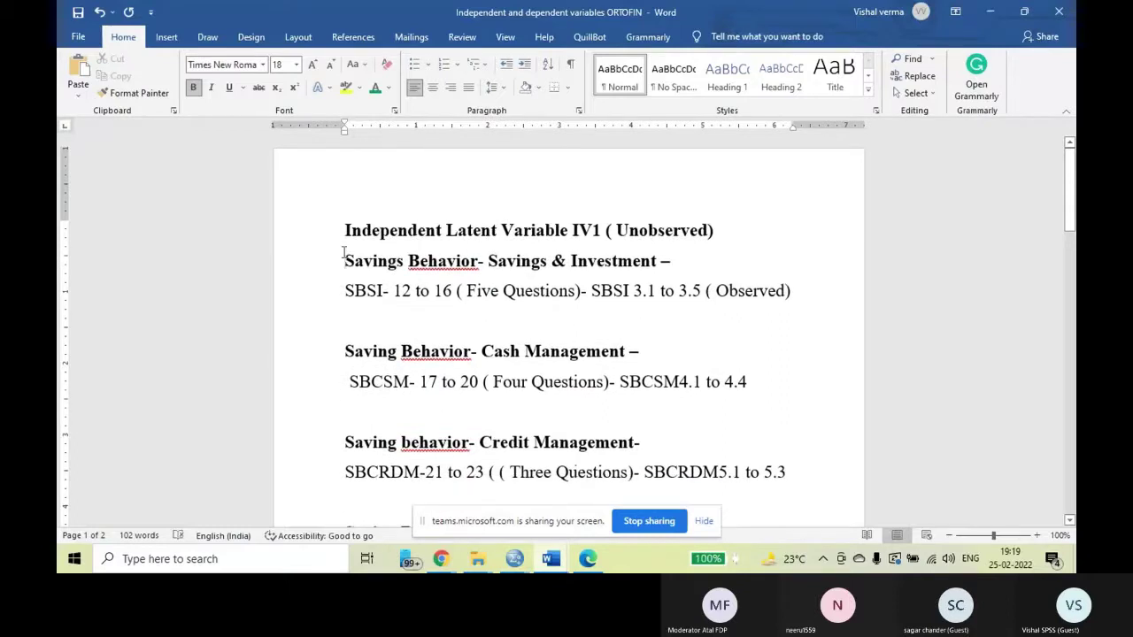
pyautogui.press('Return')
# Step: Delete the blank lines above the Cash Management, Credit Management and Insurance headings
pyautogui.click(374, 361)
pyautogui.press('Delete')
pyautogui.click(376, 412)
pyautogui.press('Delete')
pyautogui.click(368, 476)
pyautogui.press('Delete')
# Step: Delete the blank lines above and below the Independent Latent Variable IV2 heading
pyautogui.scroll(-4, 368, 460)
pyautogui.click(367, 397)
pyautogui.press('Delete')
pyautogui.click(376, 423)
pyautogui.press('Delete')
# Step: Delete the blank lines above and below the Dependent variable heading
pyautogui.scroll(-2, 376, 423)
pyautogui.scroll(-3, 377, 423)
pyautogui.click(390, 266)
pyautogui.press('Delete')
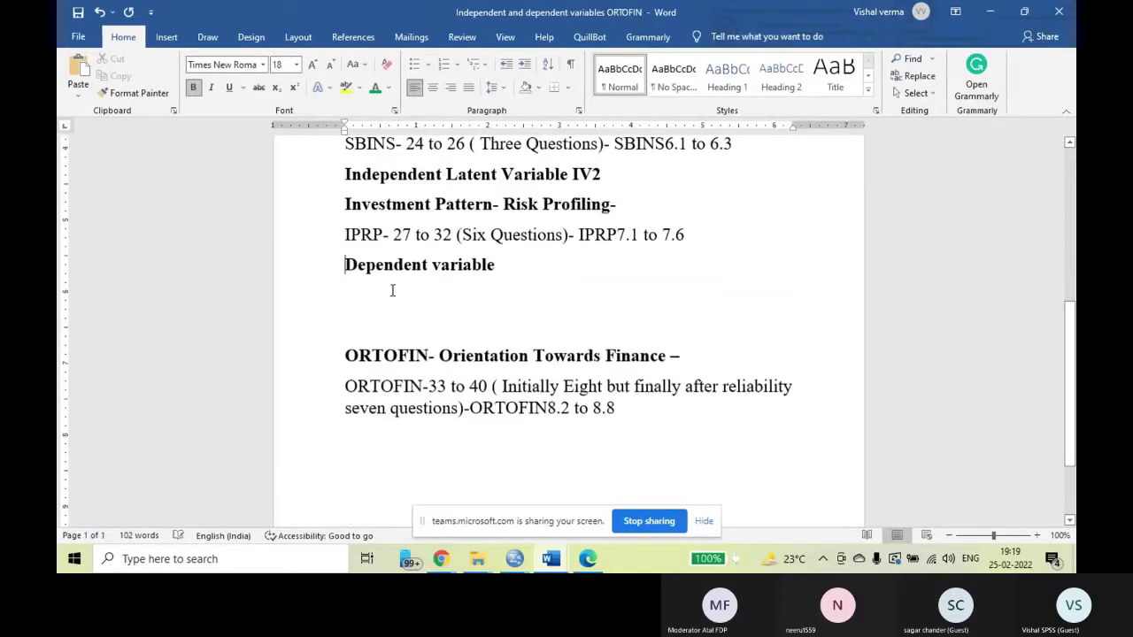
pyautogui.click(392, 290)
pyautogui.press('Delete')
pyautogui.press('Delete')
# Step: Delete the blank line between the Independent Latent Variable IV1 heading and the Savings & Investment heading
pyautogui.scroll(4, 451, 379)
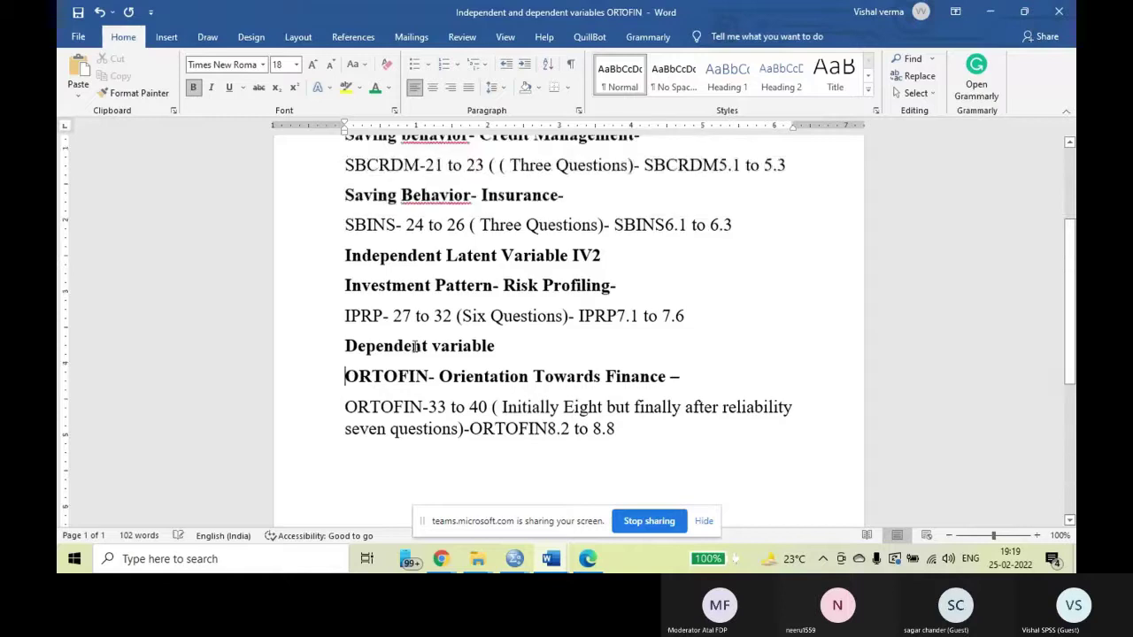
pyautogui.click(387, 262)
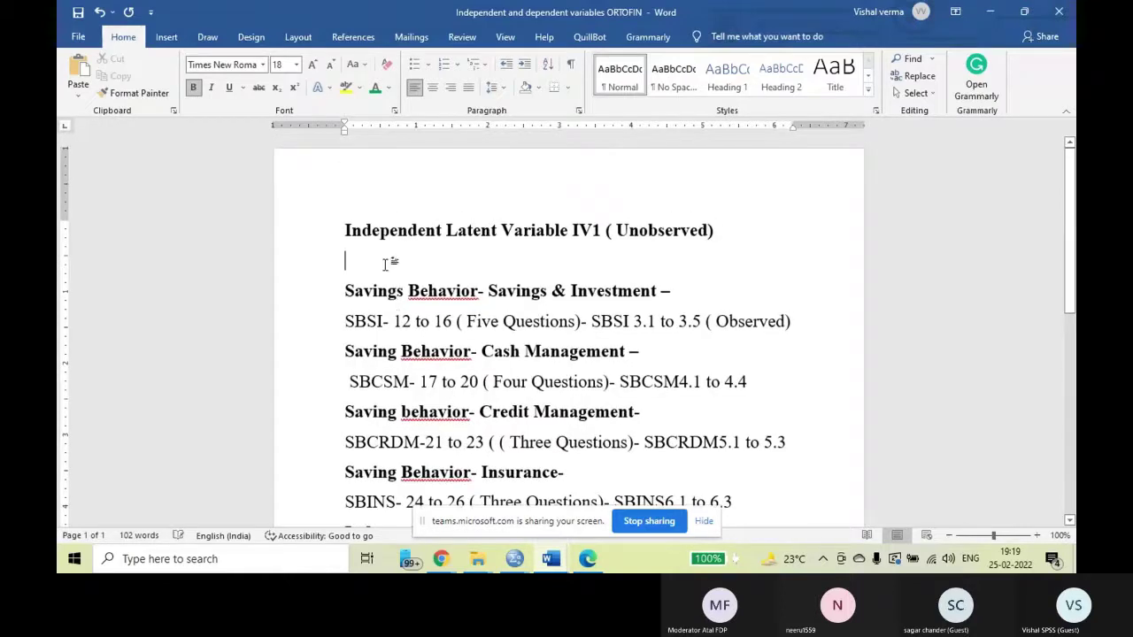
pyautogui.press('Delete')
# Step: Review the observed item ranges of the constructs, highlighting those for SBSI, SBCSM and ORTOFIN, and save the document
pyautogui.scroll(-5, 467, 394)
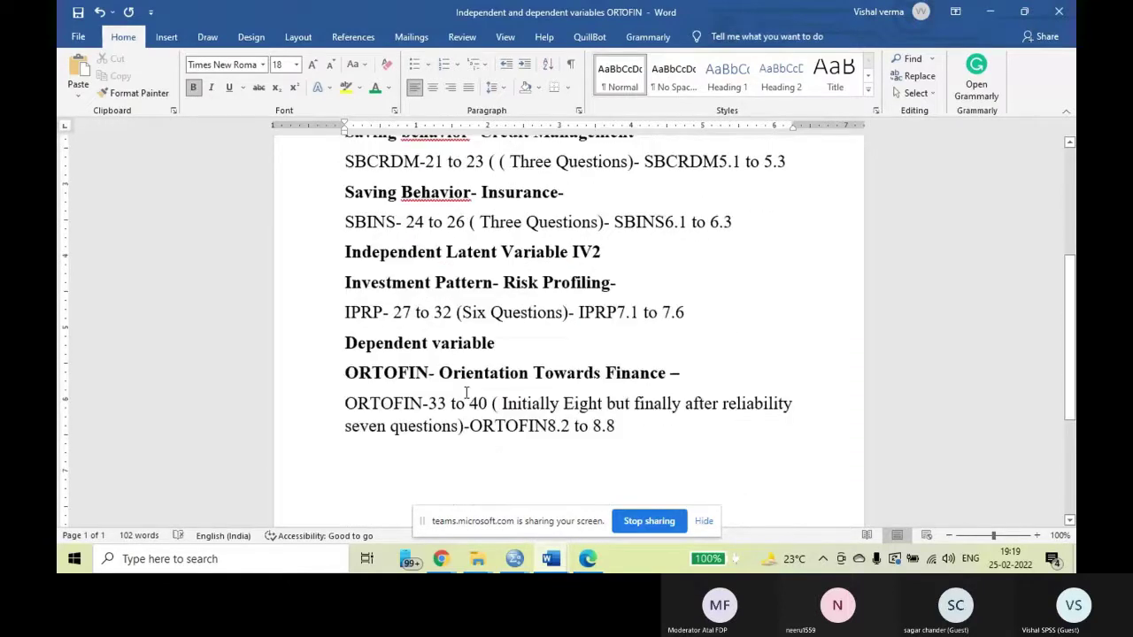
pyautogui.scroll(4, 466, 392)
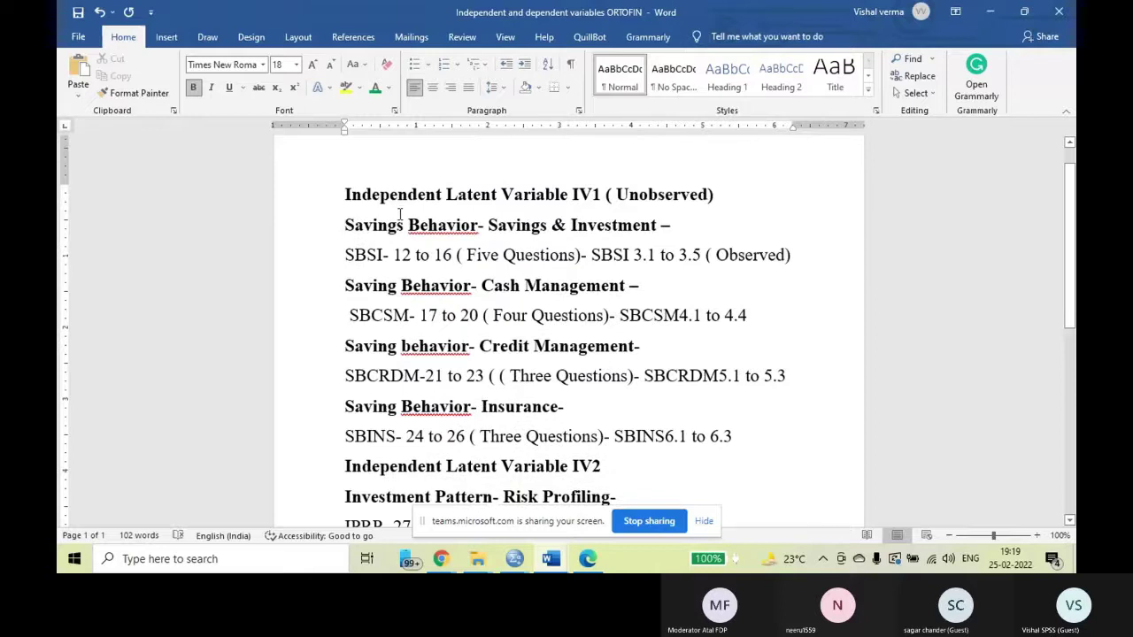
pyautogui.scroll(-1, 531, 213)
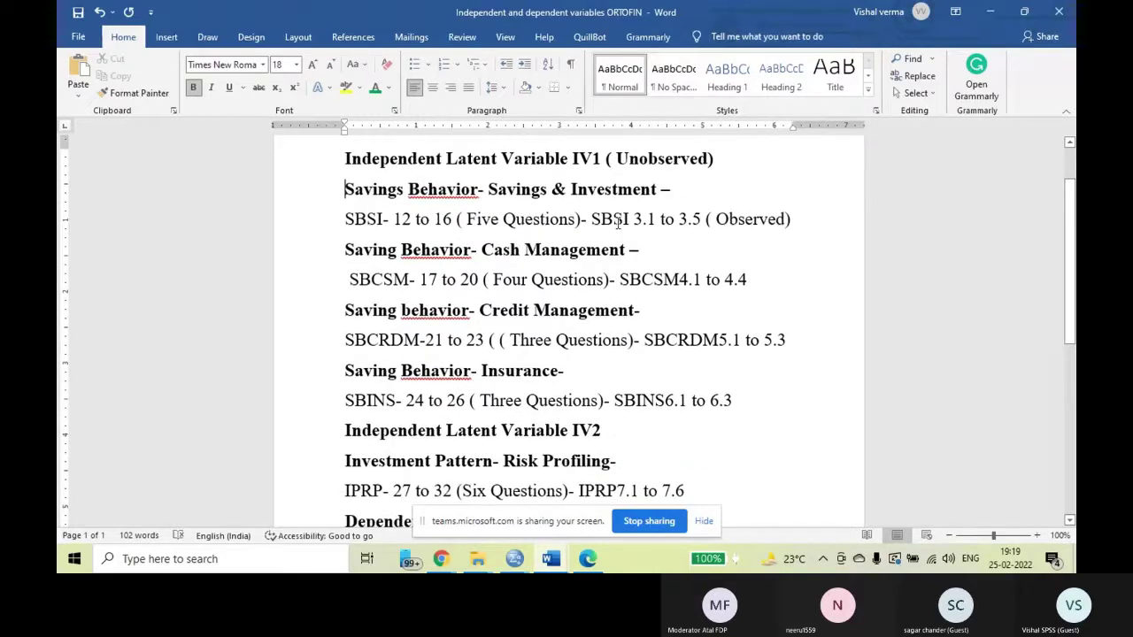
pyautogui.moveTo(592, 219); pyautogui.dragTo(704, 218)
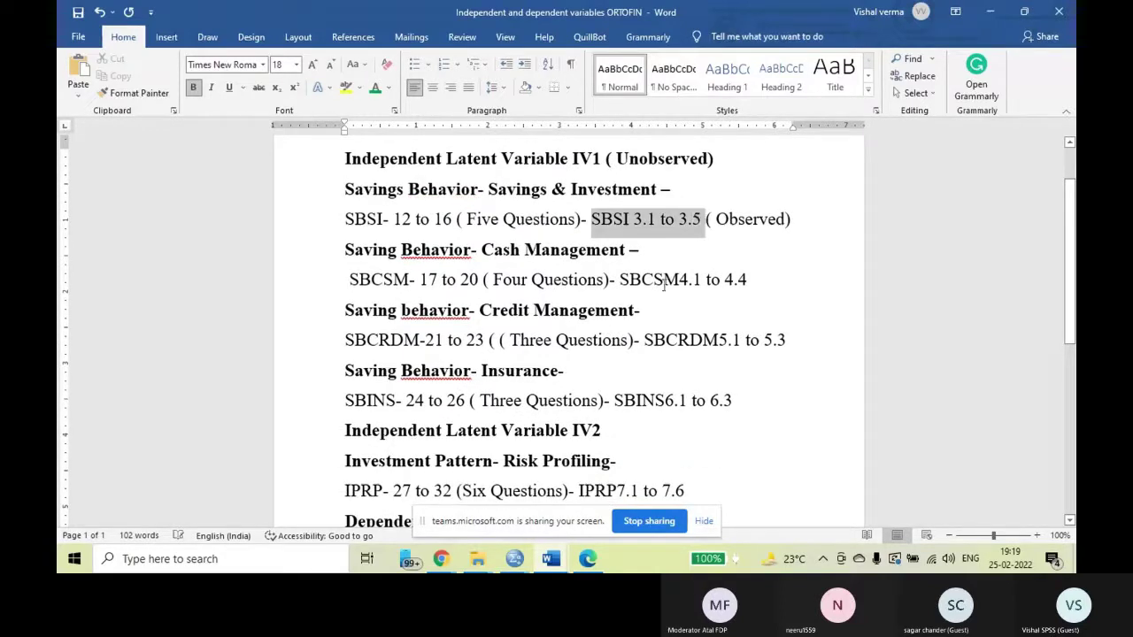
pyautogui.moveTo(621, 279); pyautogui.dragTo(748, 279)
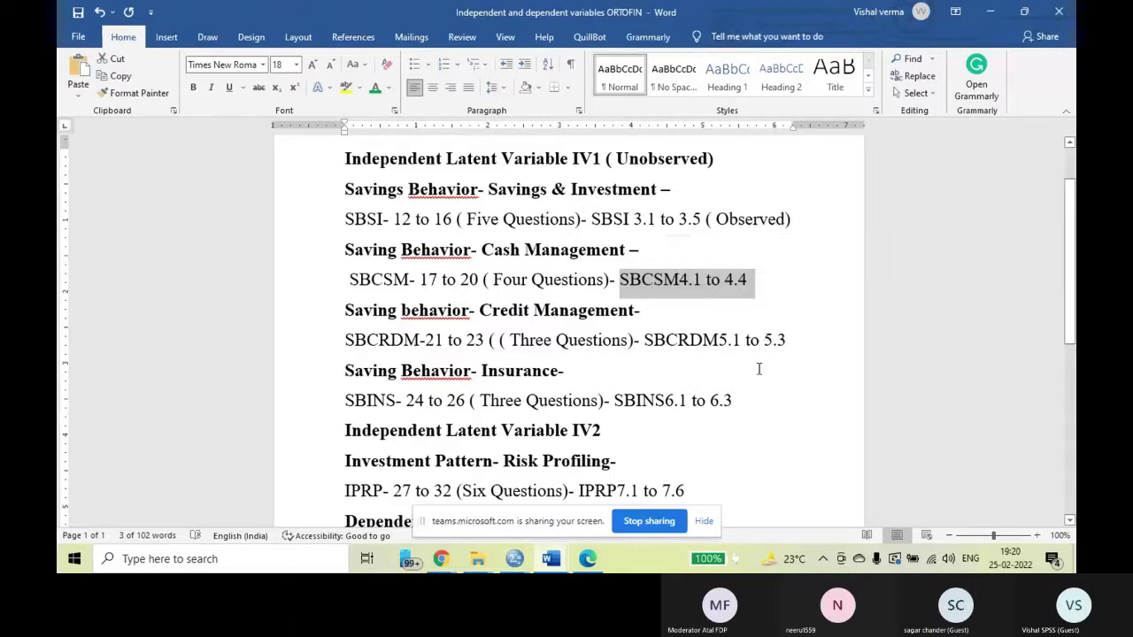
pyautogui.click(775, 363)
pyautogui.scroll(-1, 774, 362)
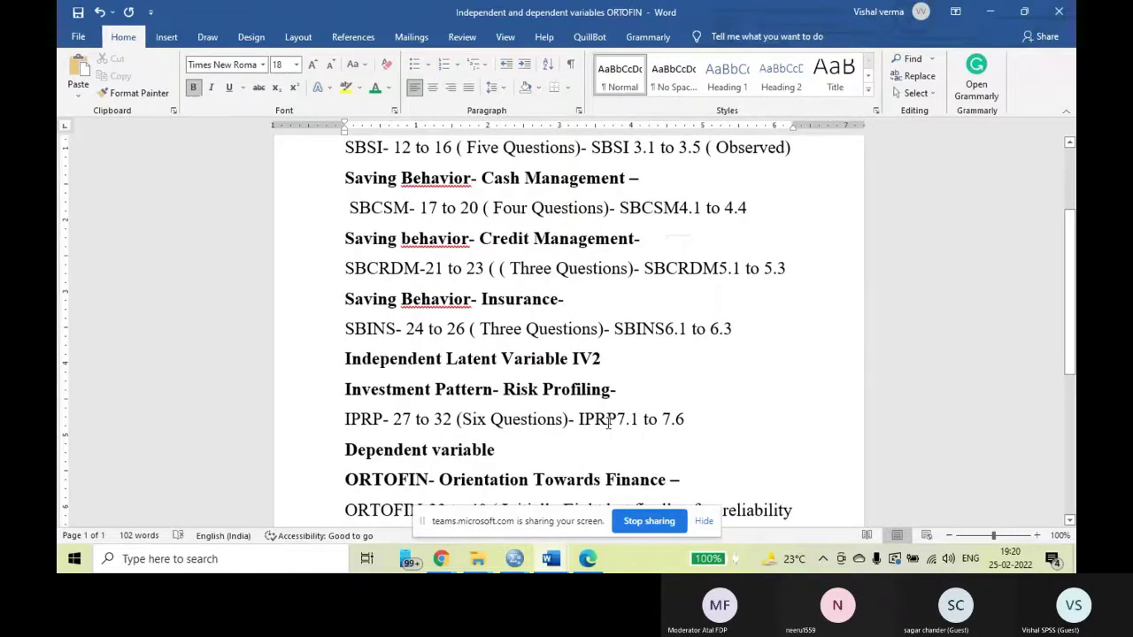
pyautogui.scroll(-3, 689, 415)
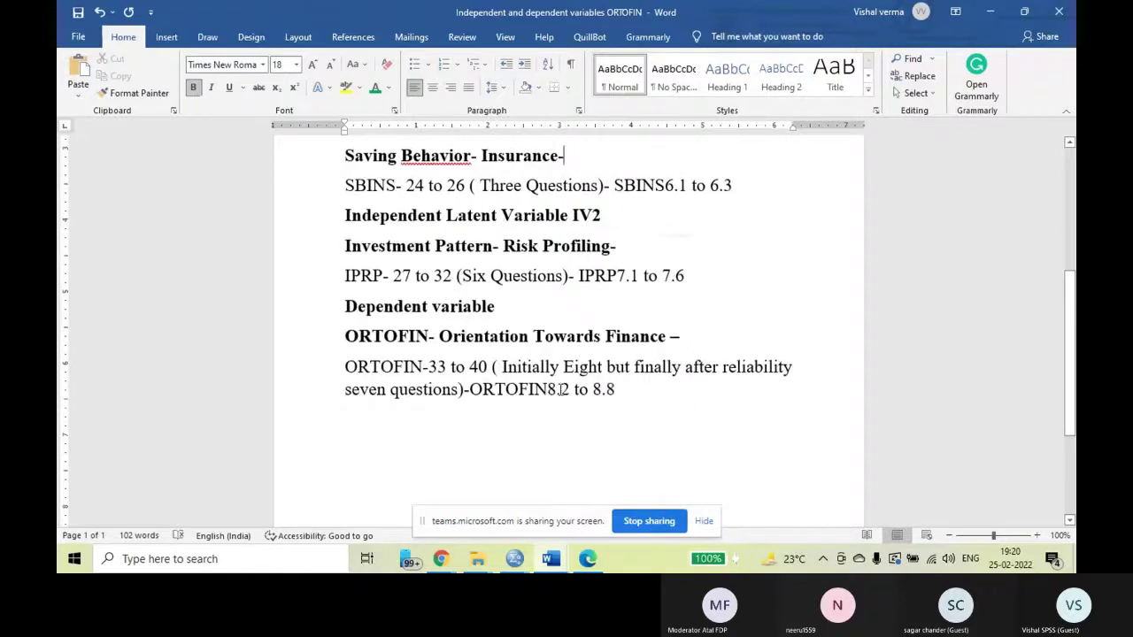
pyautogui.moveTo(563, 389); pyautogui.dragTo(619, 391)
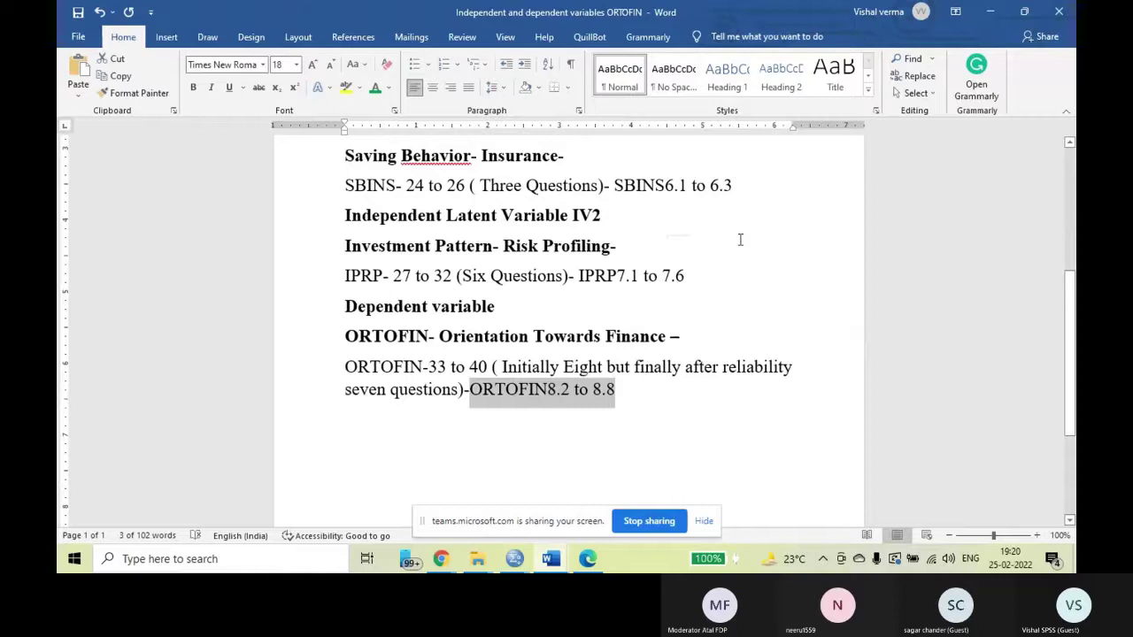
pyautogui.scroll(5, 740, 239)
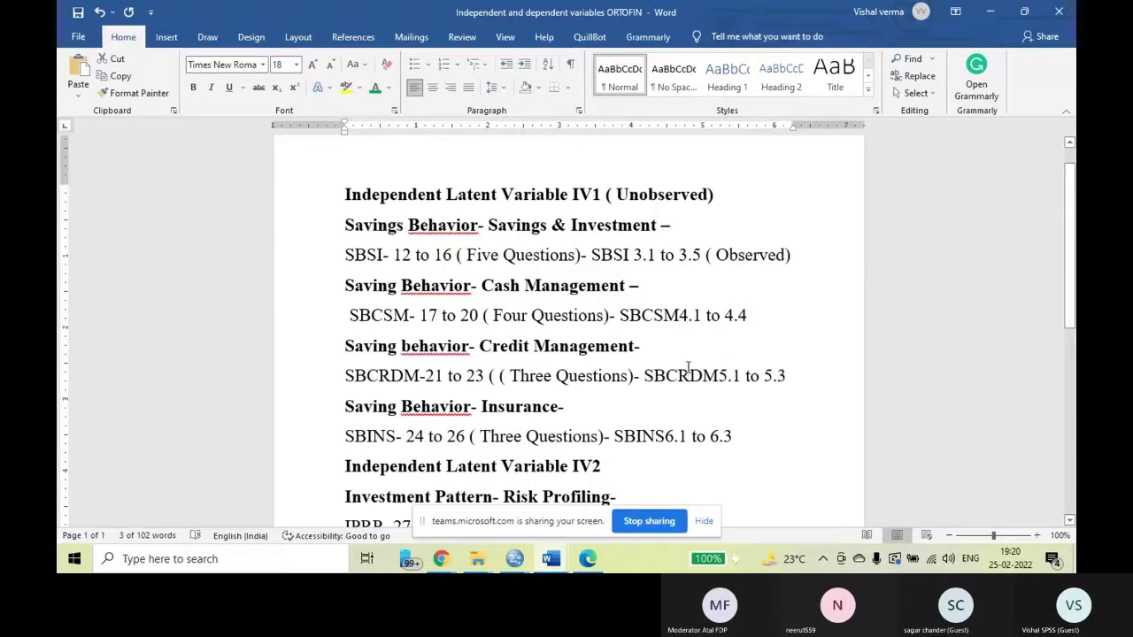
pyautogui.click(78, 11)
# Step: Rewrite the item range in the Savings & Investment line as "SBSI 3.1,SBSI3.2,SBSI3.4,SBSI 3.5"
pyautogui.moveTo(591, 254); pyautogui.dragTo(704, 255)
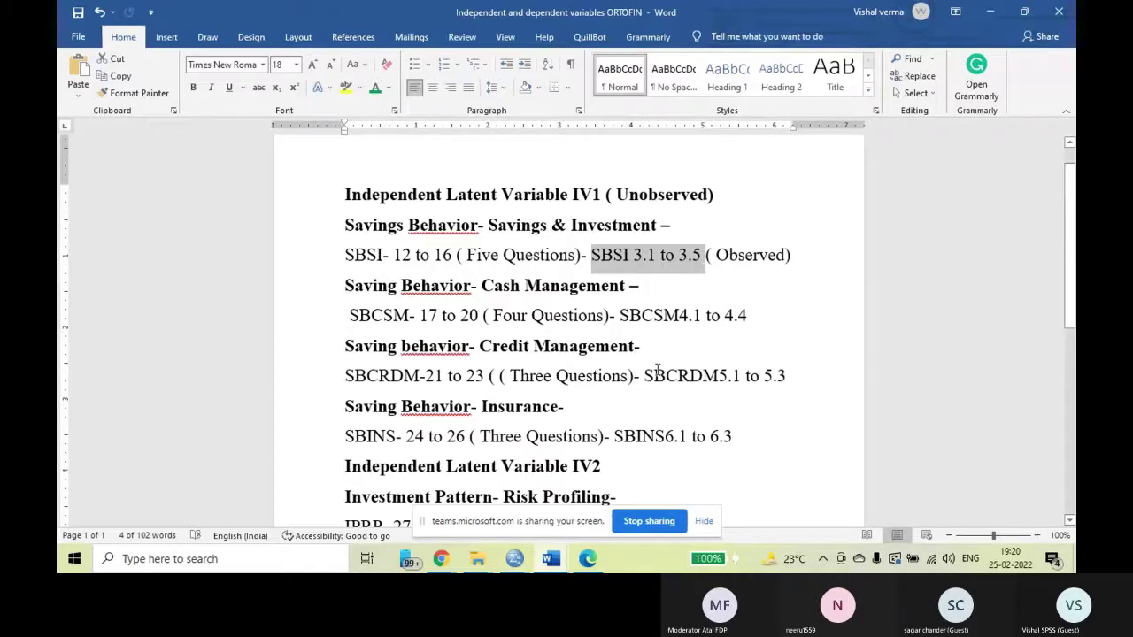
pyautogui.click(648, 255)
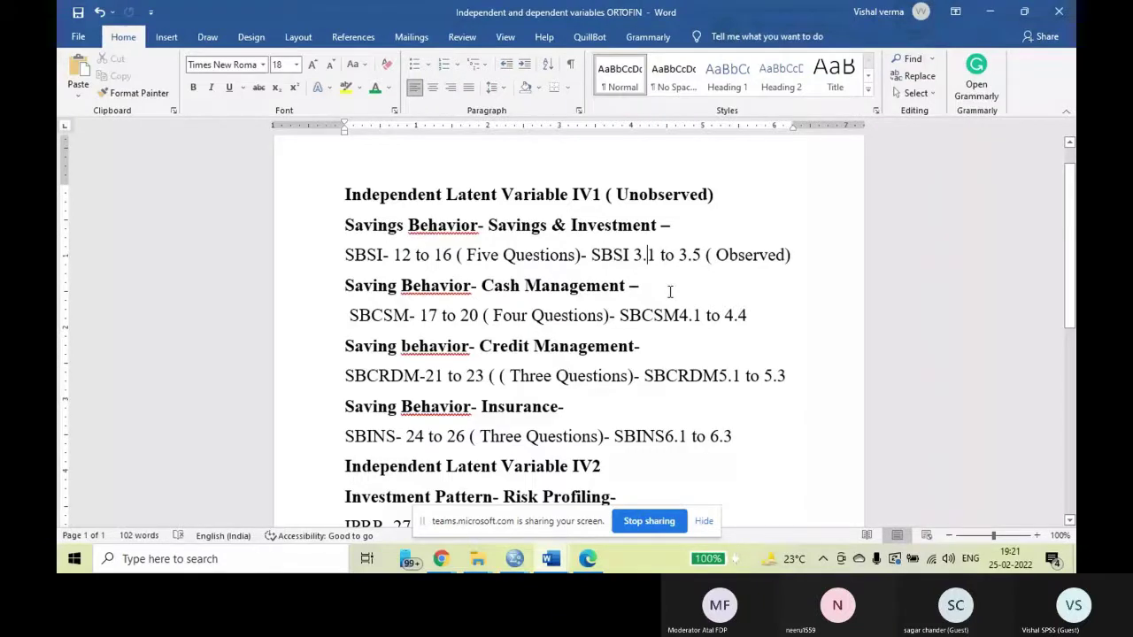
pyautogui.press('Right')
pyautogui.write(',')
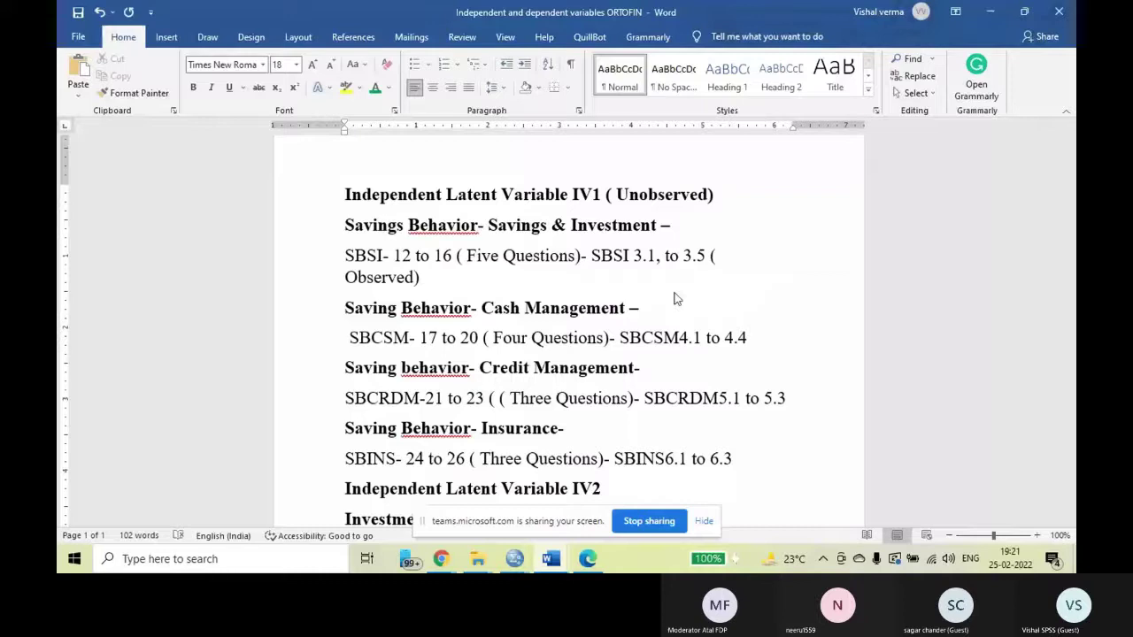
pyautogui.write('SB')
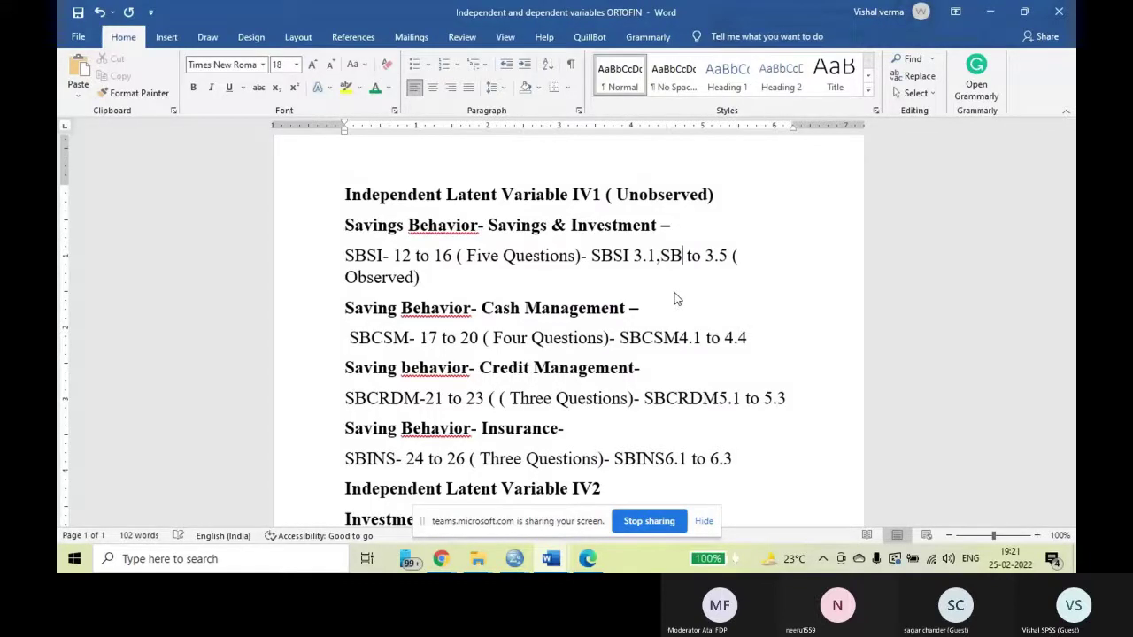
pyautogui.write('SI3.2,')
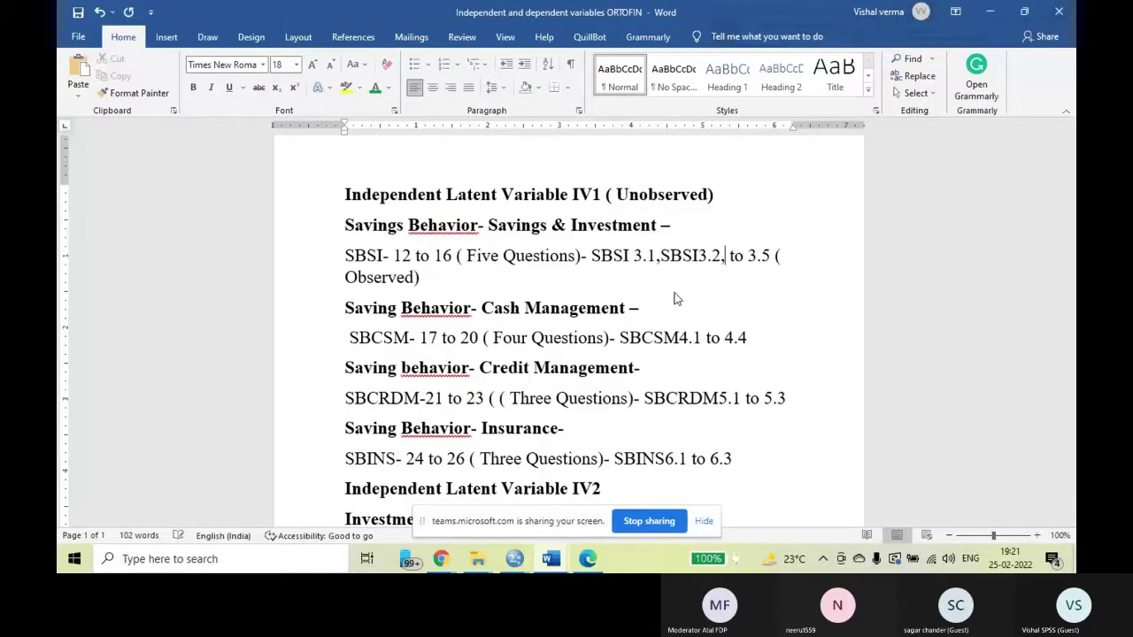
pyautogui.write('SBSI')
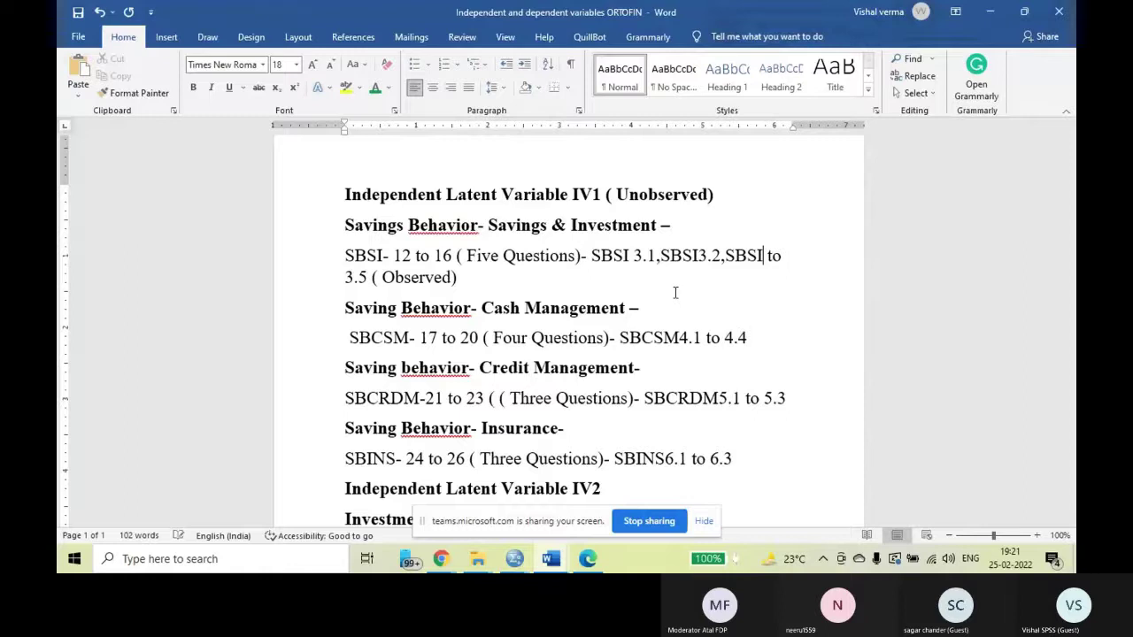
pyautogui.write('3.4,SBSI')
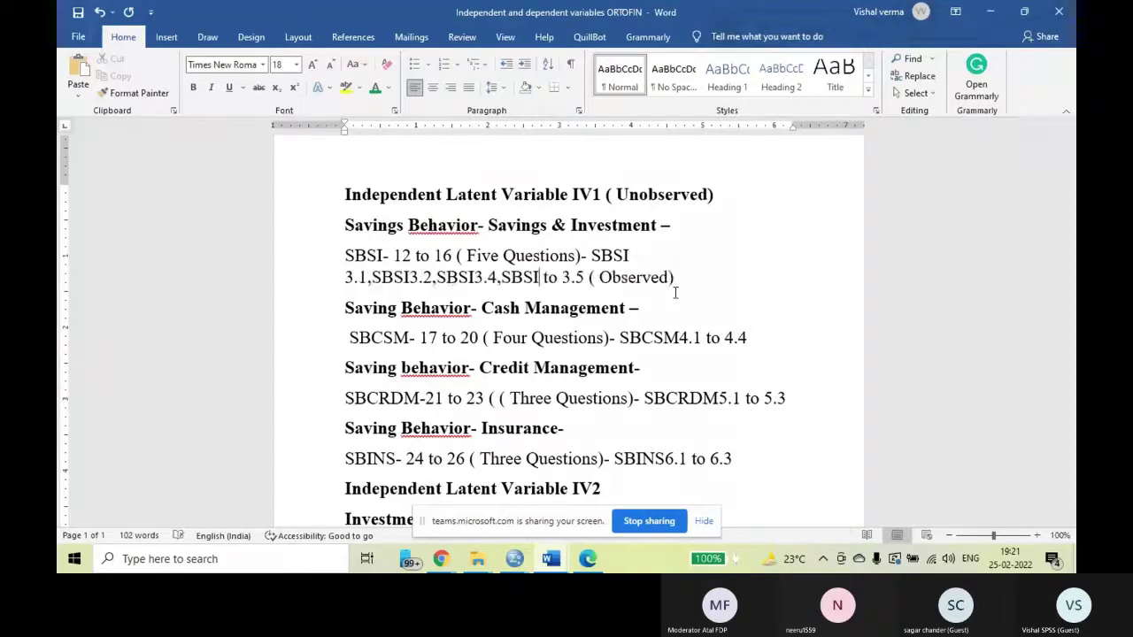
pyautogui.press('Delete')
pyautogui.press('Delete')
pyautogui.press('Delete')
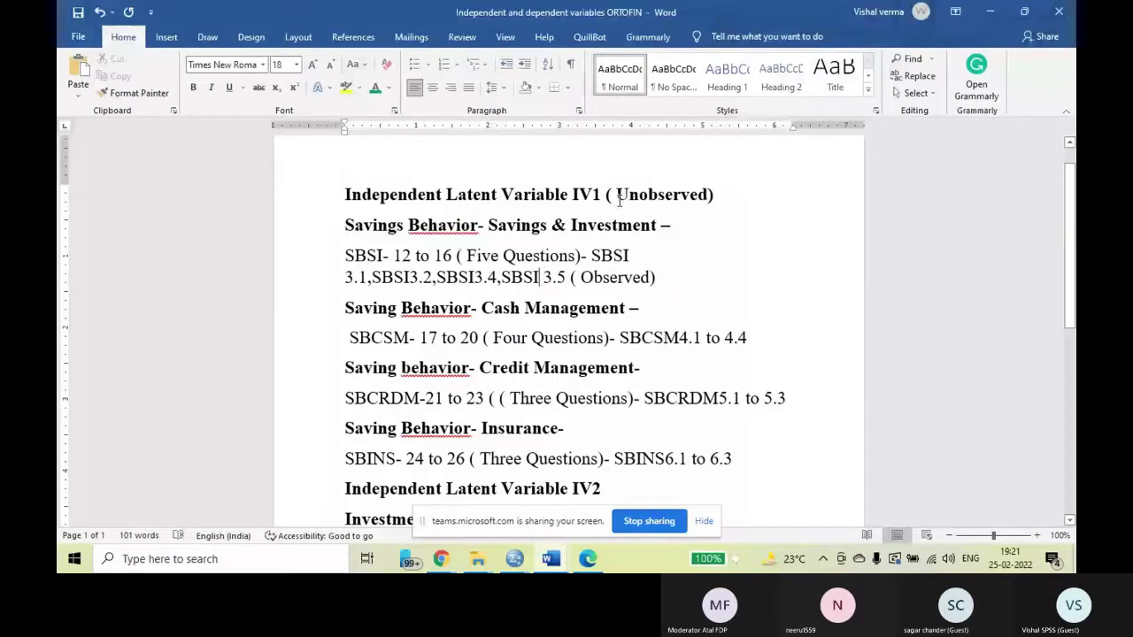
# Step: Format the word Observed in the Savings & Investment line as bold italic
pyautogui.moveTo(617, 194); pyautogui.dragTo(711, 194)
pyautogui.moveTo(582, 277); pyautogui.dragTo(652, 277)
pyautogui.click(210, 86)
pyautogui.click(193, 87)
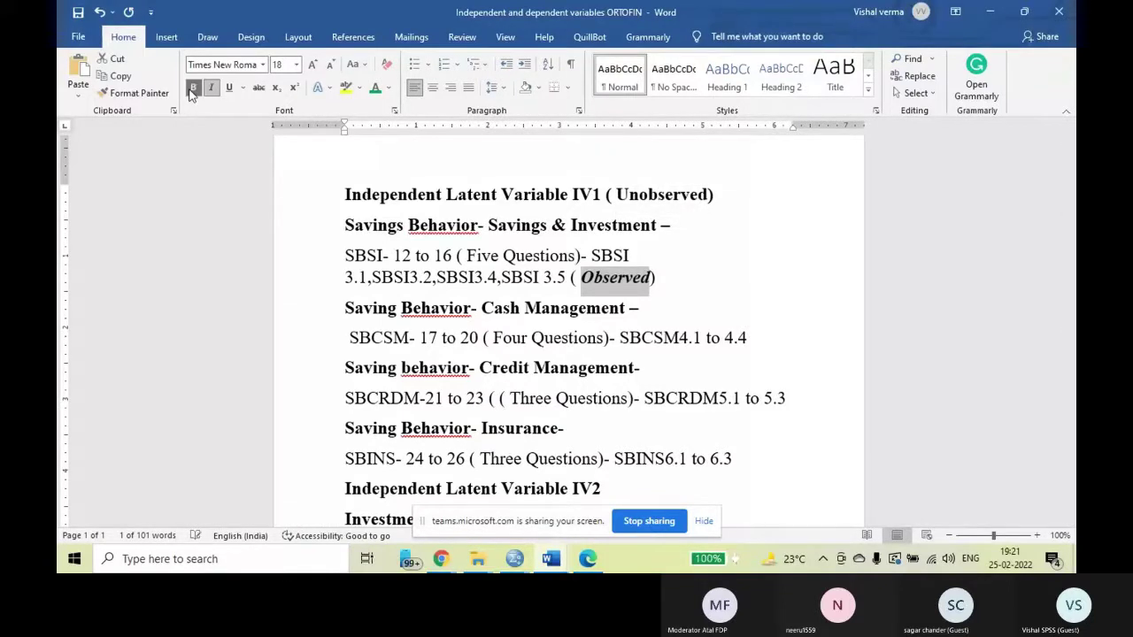
# Step: Insert one blank line above the Savings & Investment heading and two above the Cash Management heading
pyautogui.click(344, 231)
pyautogui.press('Return')
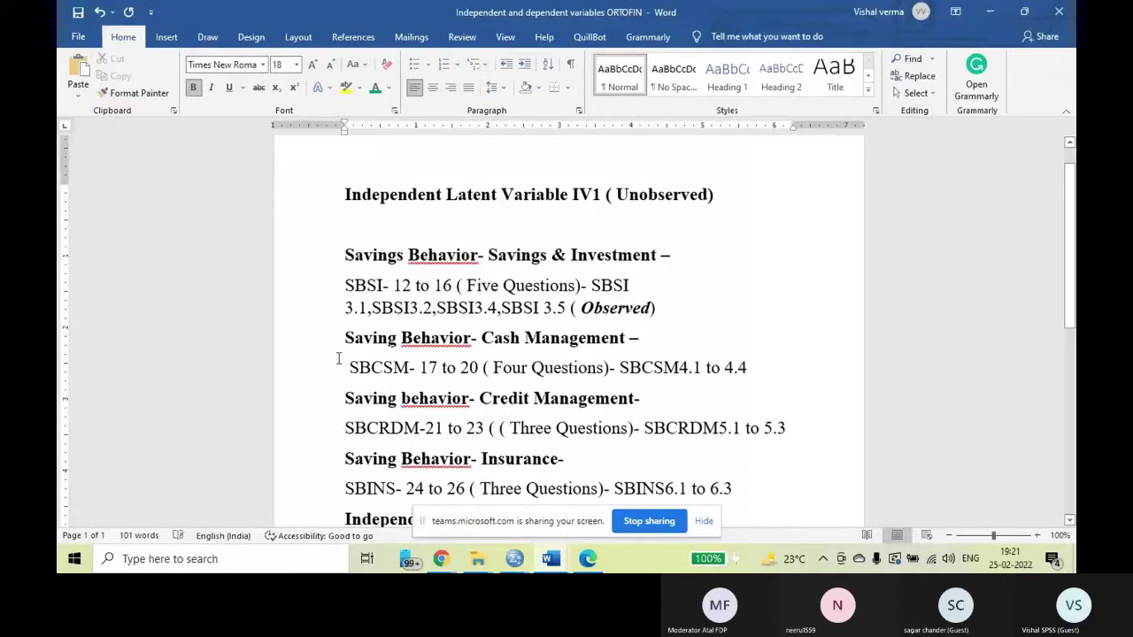
pyautogui.press('Return')
pyautogui.press('Return')
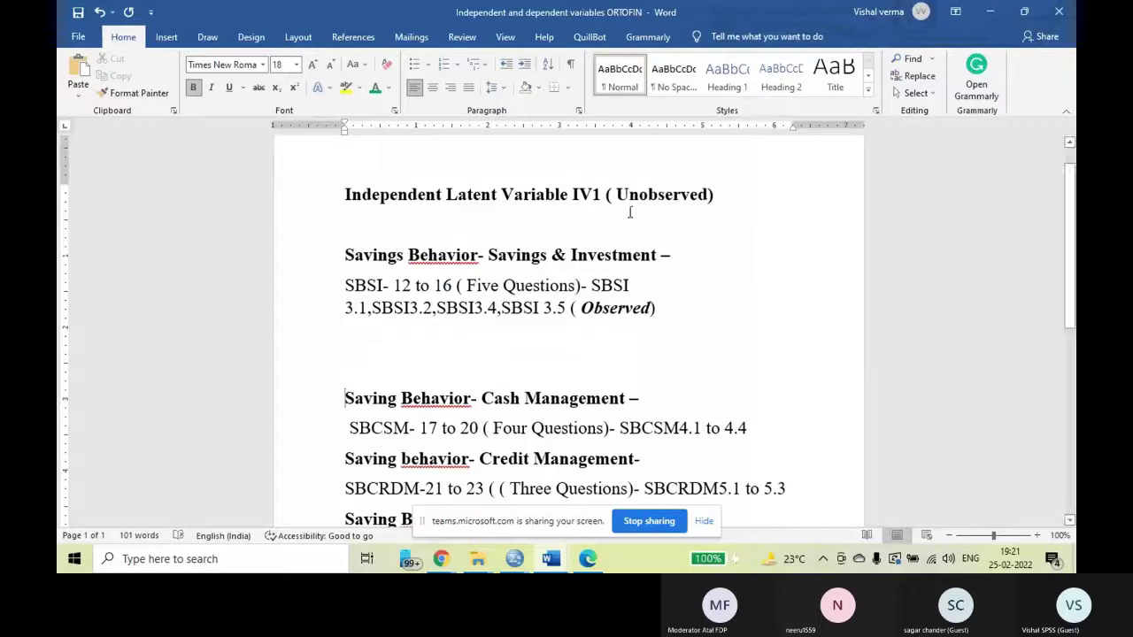
# Step: Make the word Unobserved in the IV1 heading italic and green
pyautogui.moveTo(616, 194); pyautogui.dragTo(712, 196)
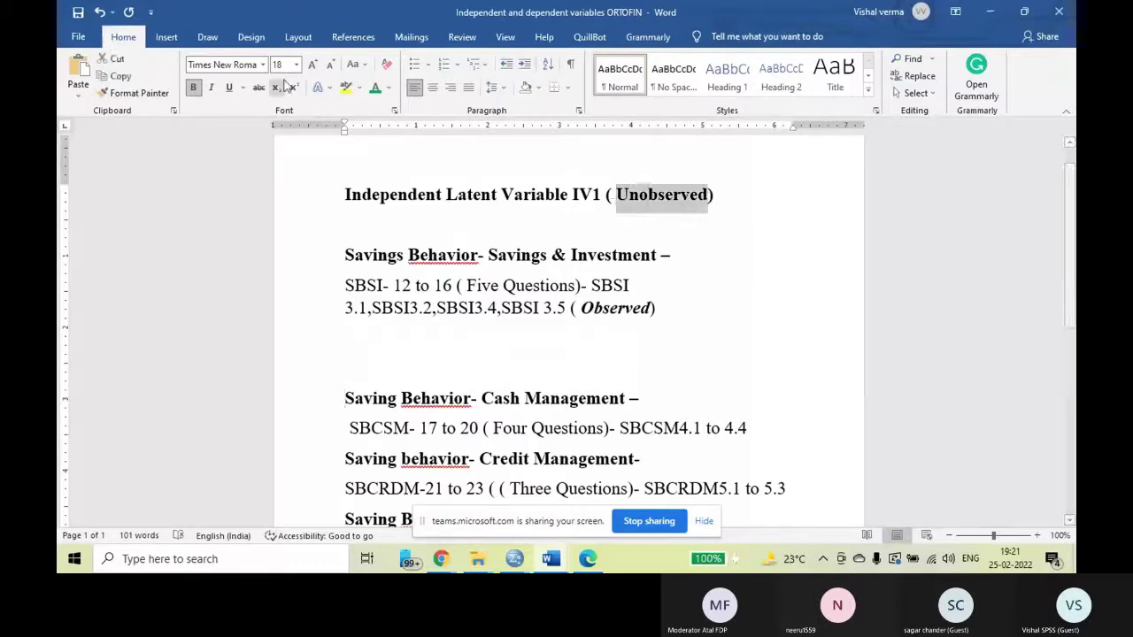
pyautogui.click(212, 88)
pyautogui.click(375, 88)
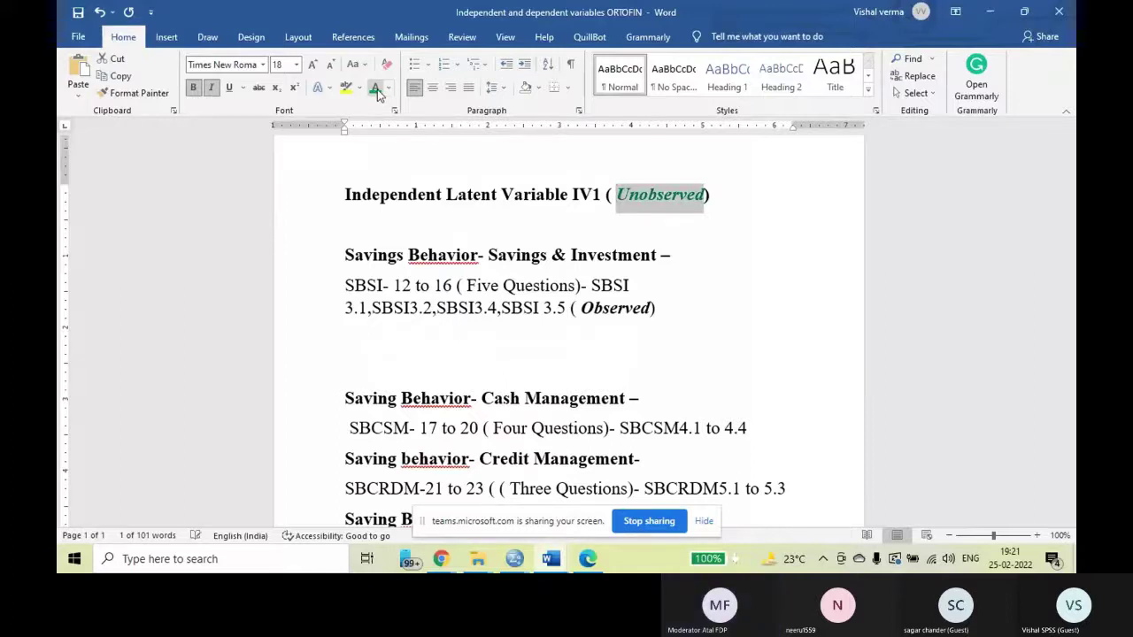
# Step: Select the word Observed in the Savings & Investment line for formatting
pyautogui.moveTo(652, 309); pyautogui.dragTo(581, 309)
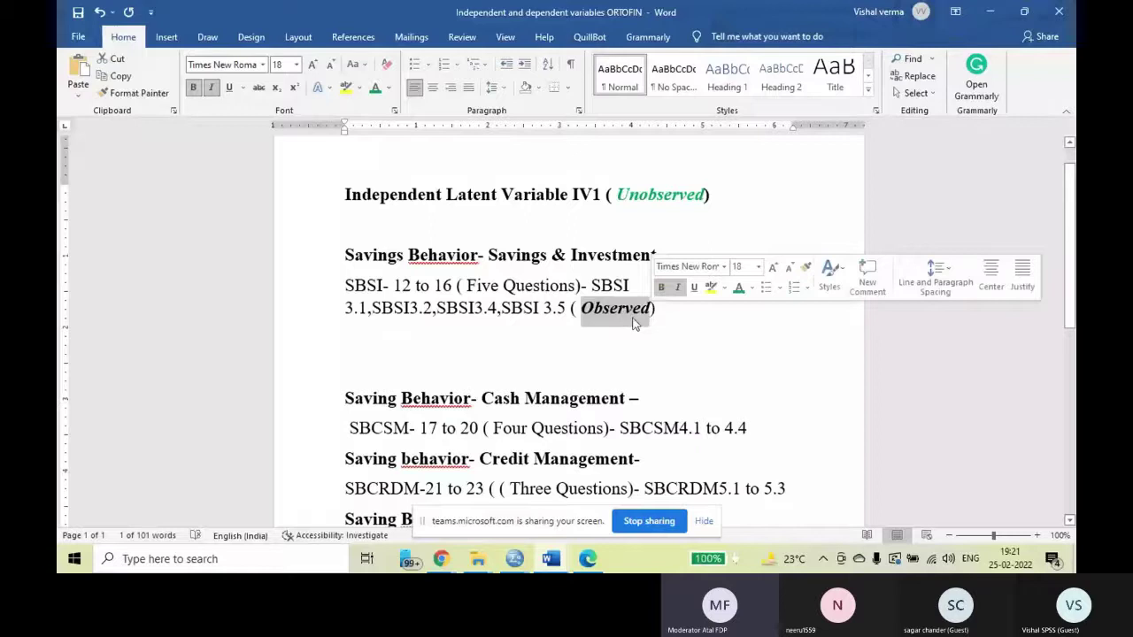